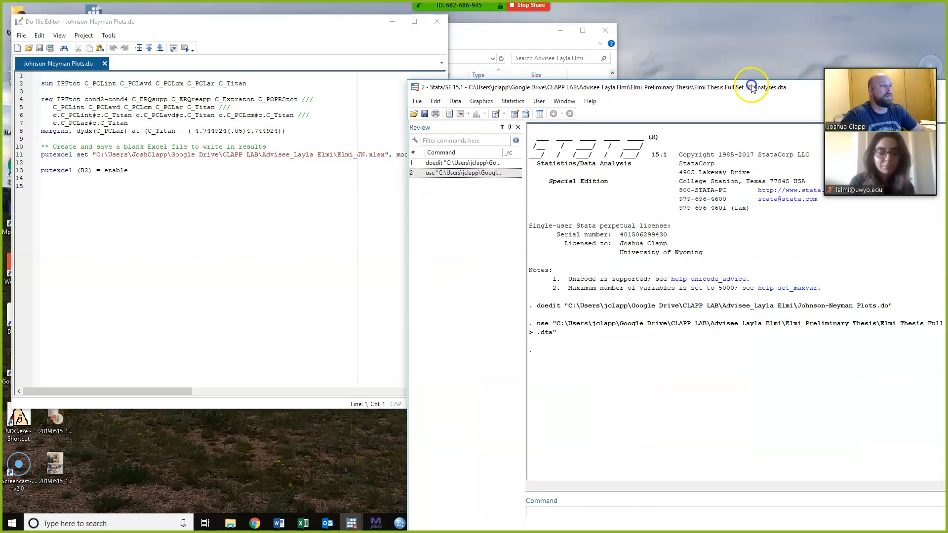
# Arrange the Stata main window and the Do-file Editor within the screen, with the file browser minimized and the Do-file Editor in front.
pyautogui.moveTo(744, 84); pyautogui.dragTo(434, 36)
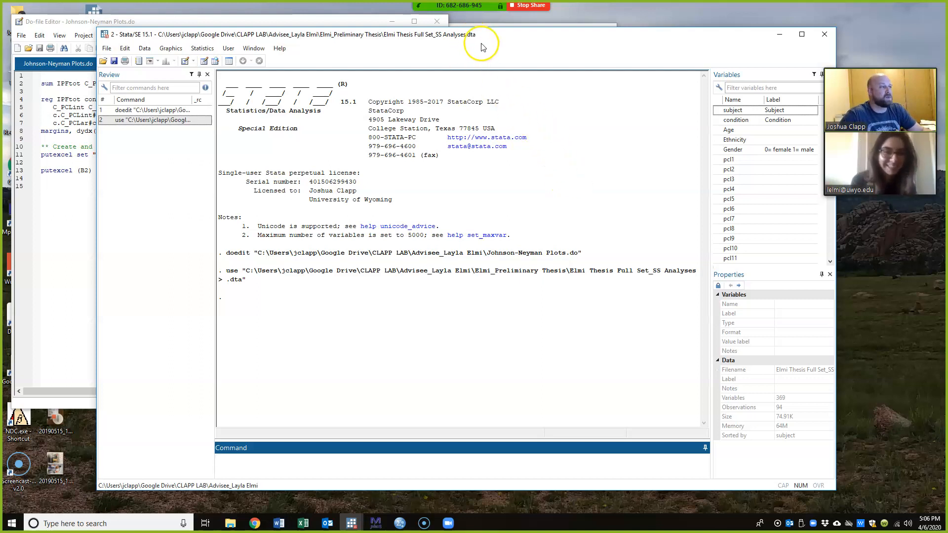
pyautogui.moveTo(532, 37); pyautogui.dragTo(532, 41)
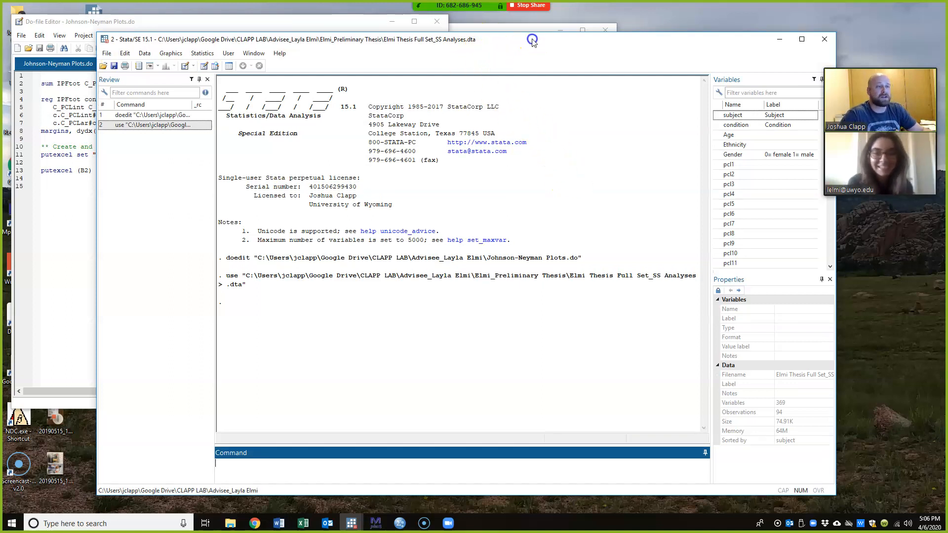
pyautogui.click(506, 28)
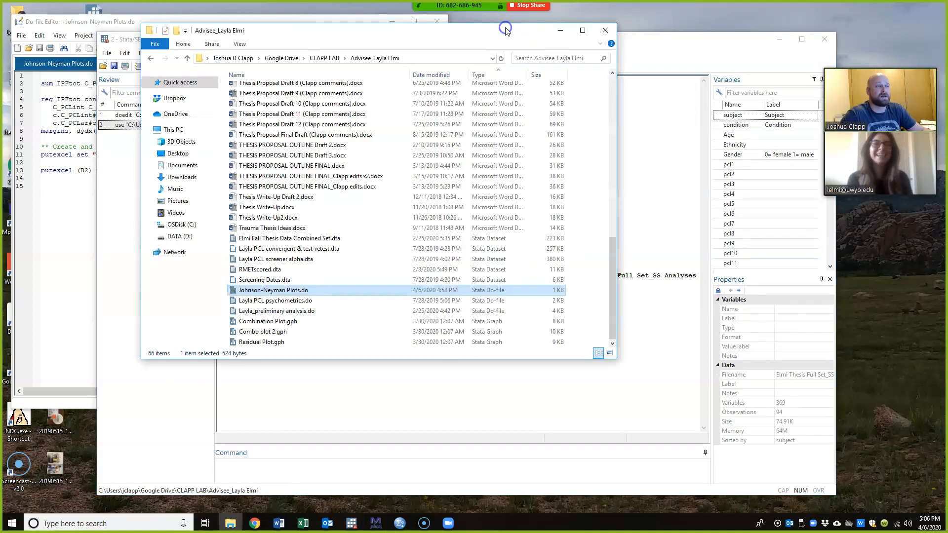
pyautogui.click(560, 30)
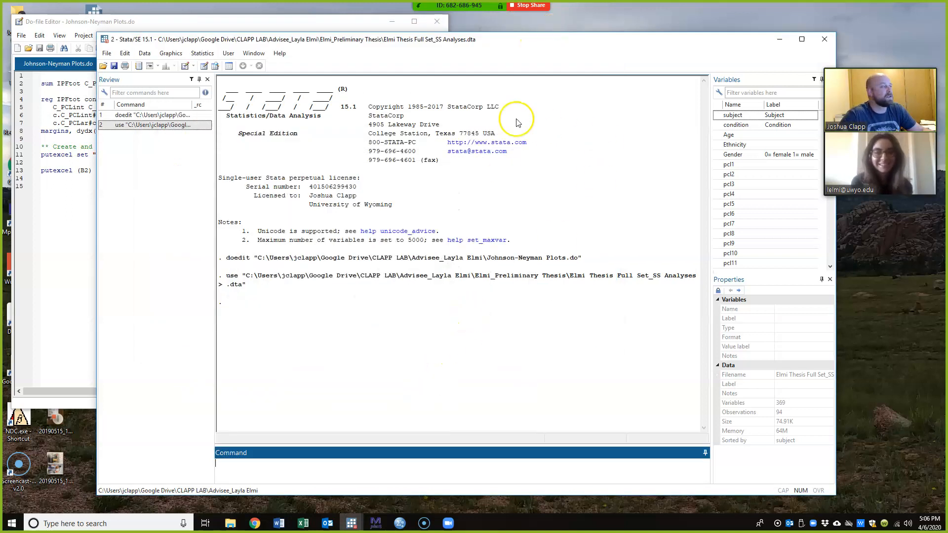
pyautogui.moveTo(584, 44); pyautogui.dragTo(612, 41)
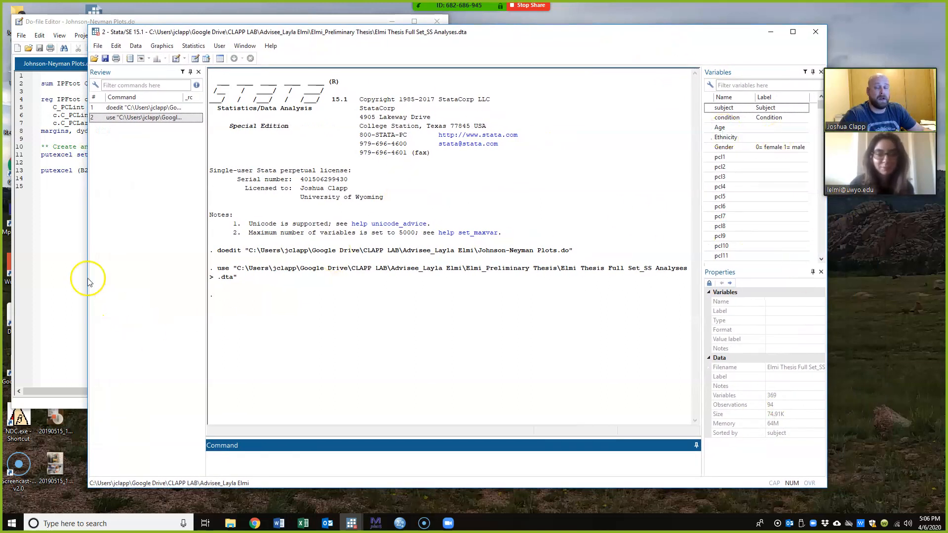
pyautogui.click(66, 260)
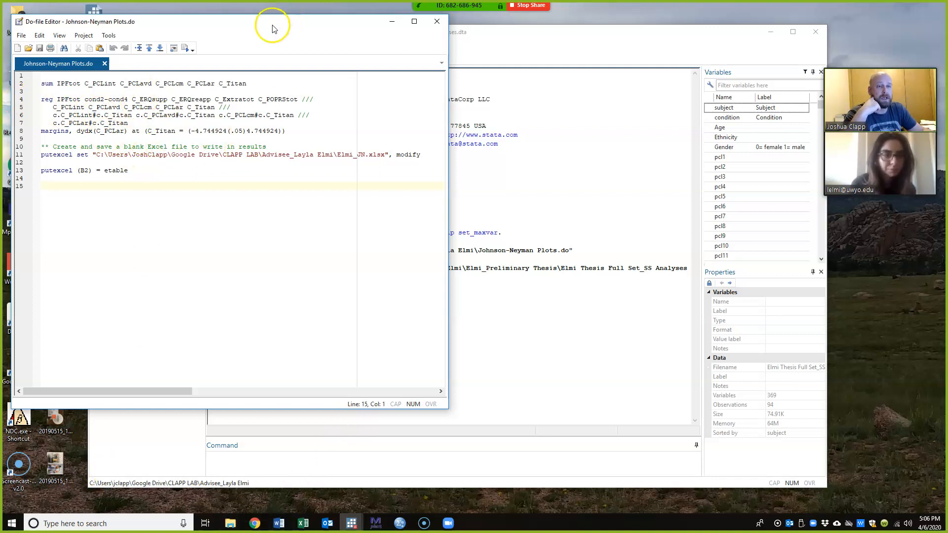
pyautogui.moveTo(273, 21); pyautogui.dragTo(272, 12)
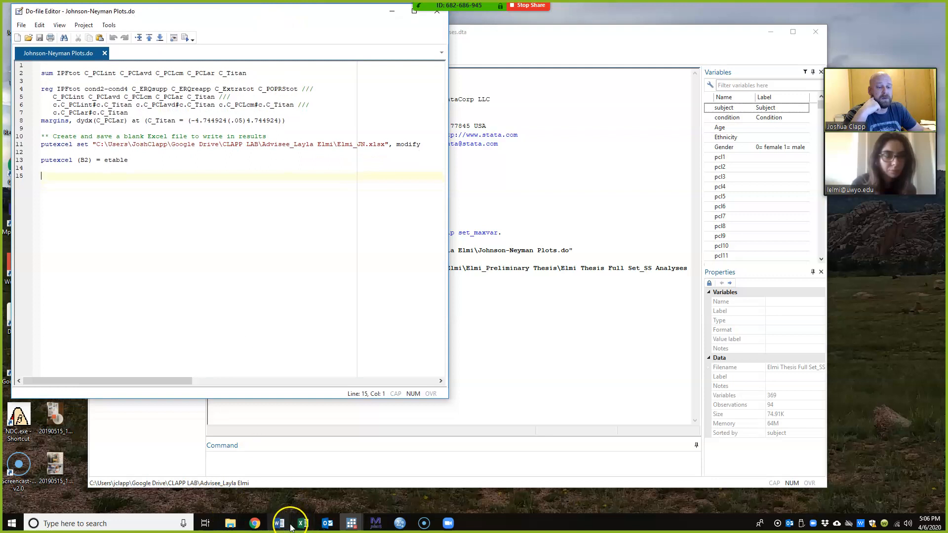
# In File Explorer, look up the properties of the JN Excel workbook in the advisee's CLAPP LAB folder and copy its folder location.
pyautogui.click(239, 525)
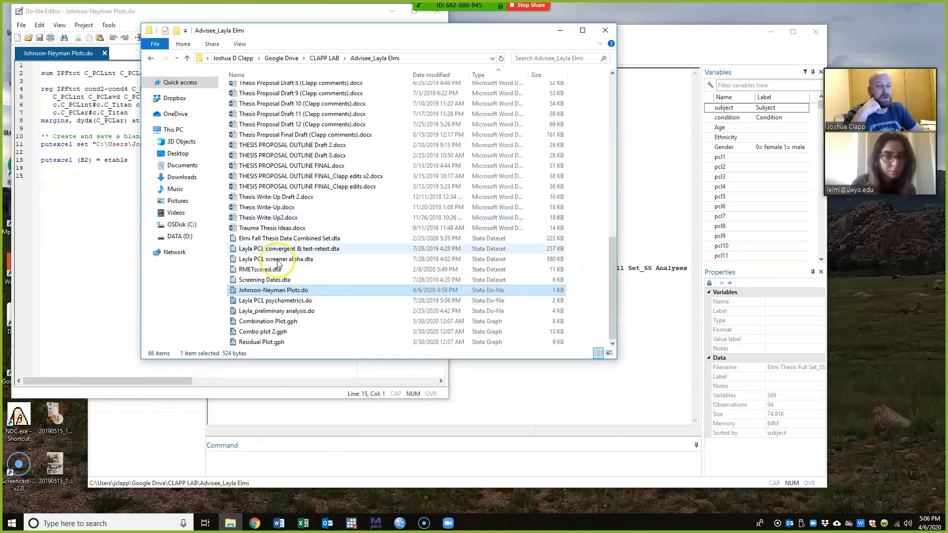
pyautogui.click(326, 58)
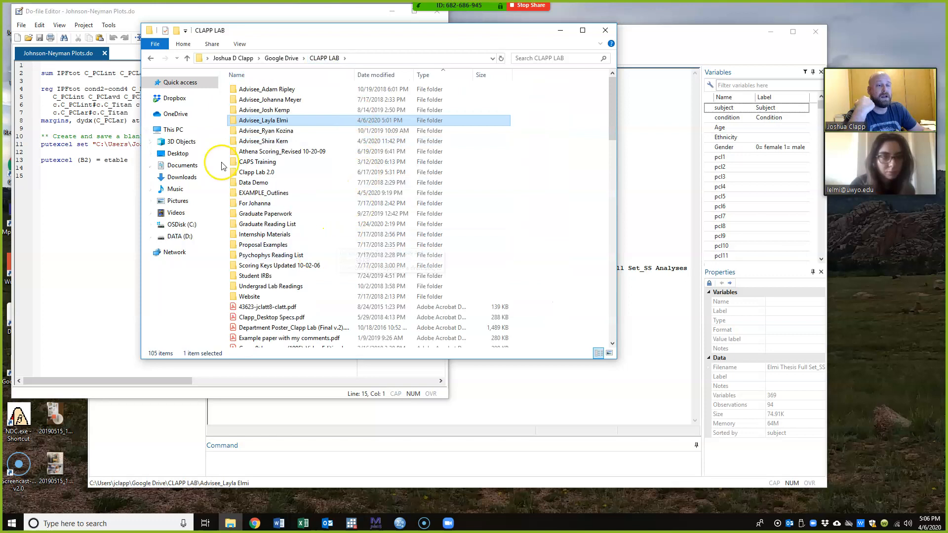
pyautogui.doubleClick(290, 121)
pyautogui.scroll(-5, 296, 222)
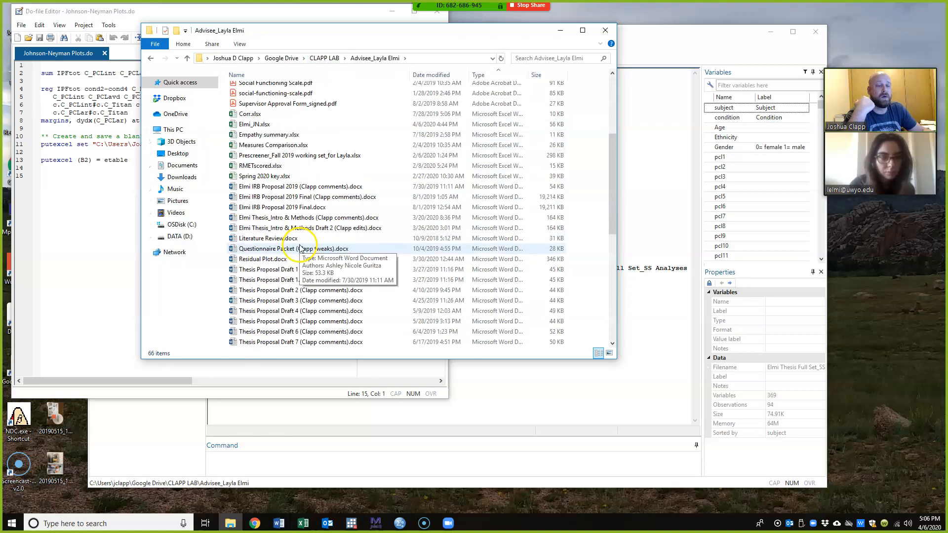
pyautogui.click(262, 180)
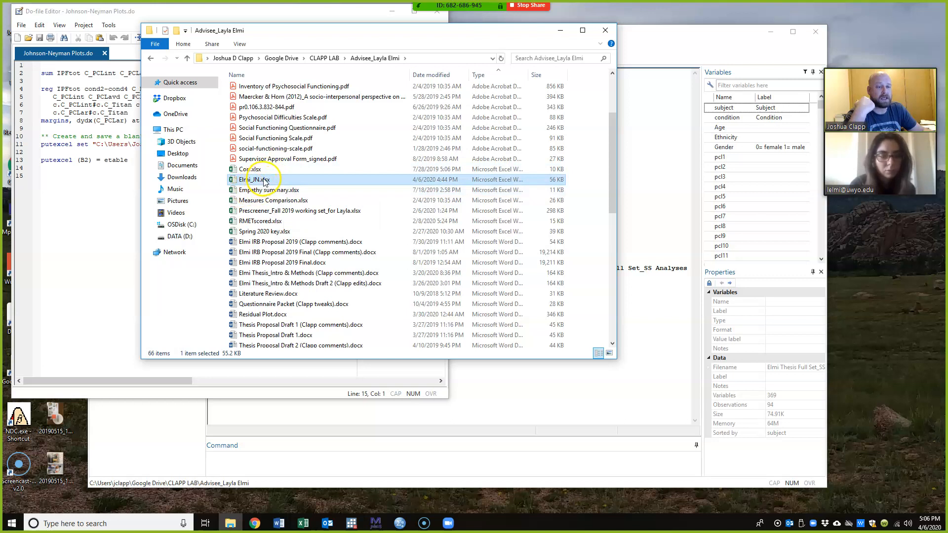
pyautogui.rightClick(263, 179)
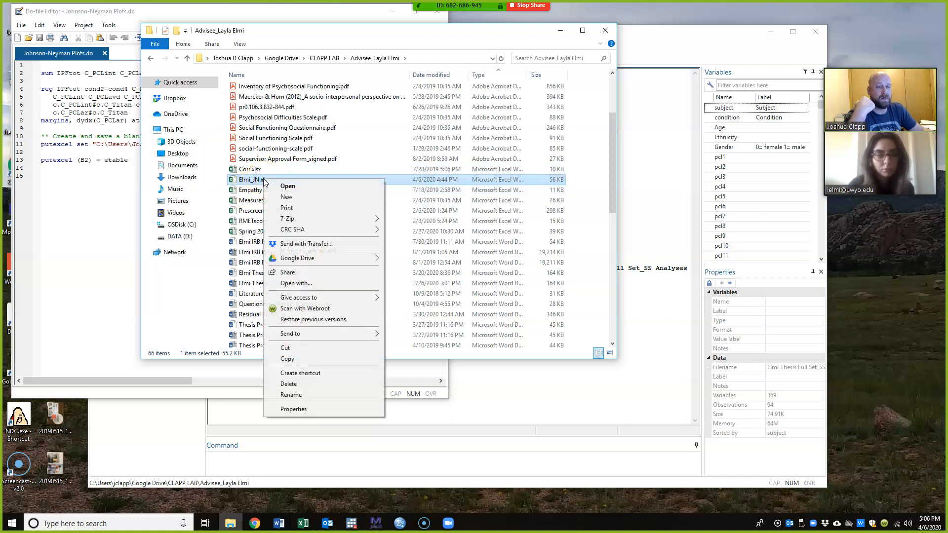
pyautogui.click(312, 409)
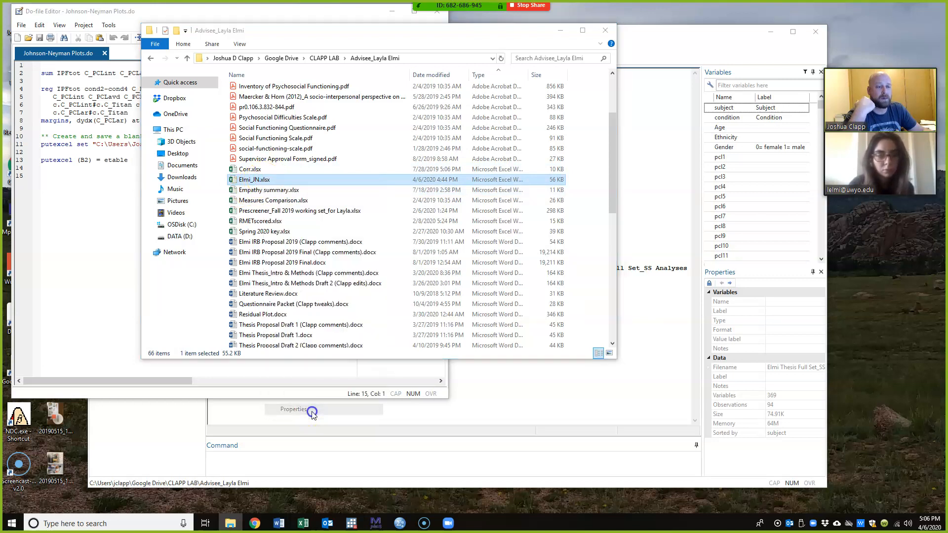
pyautogui.moveTo(316, 275); pyautogui.dragTo(516, 272)
pyautogui.hotkey('ctrl', 'c')
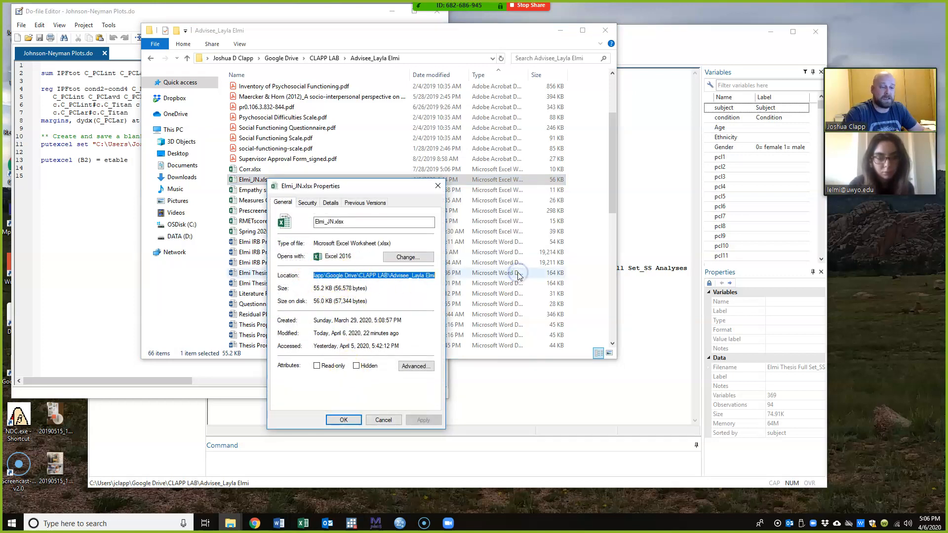
# In the do-file, add the comment "** Laptop" on its own line directly above the putexcel set command.
pyautogui.click(74, 252)
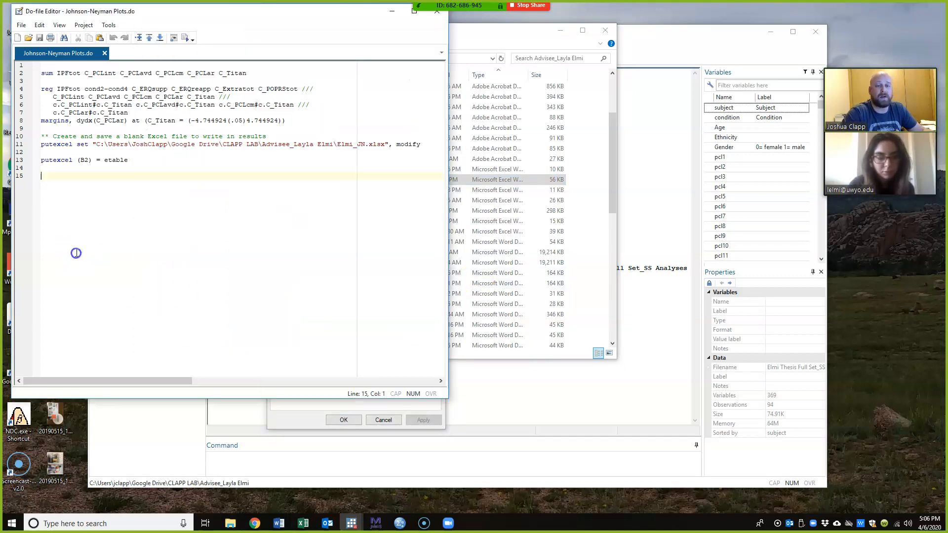
pyautogui.click(42, 144)
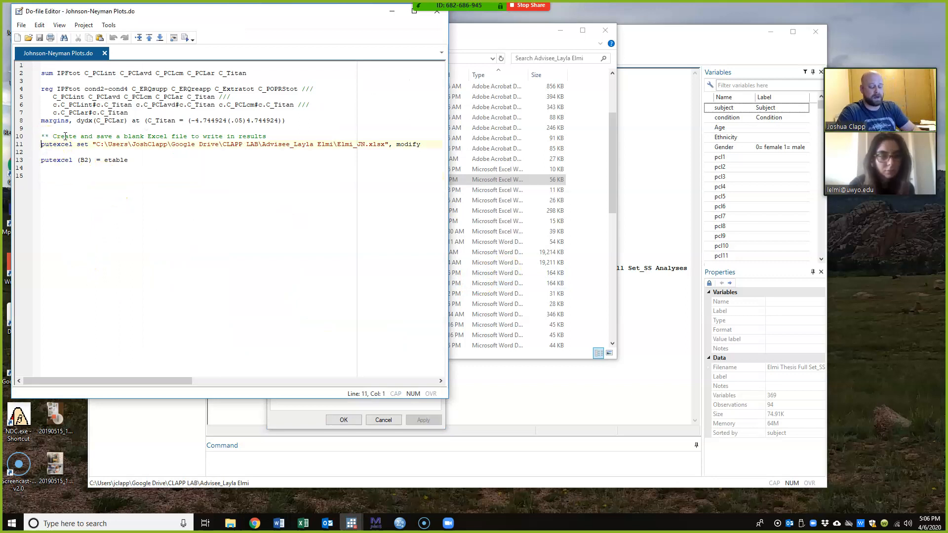
pyautogui.write('** ')
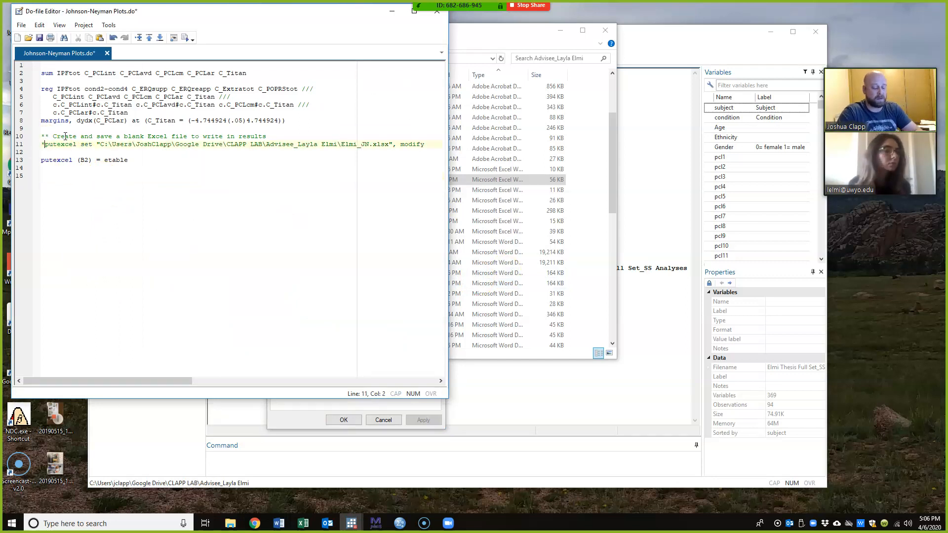
pyautogui.write('Laptop')
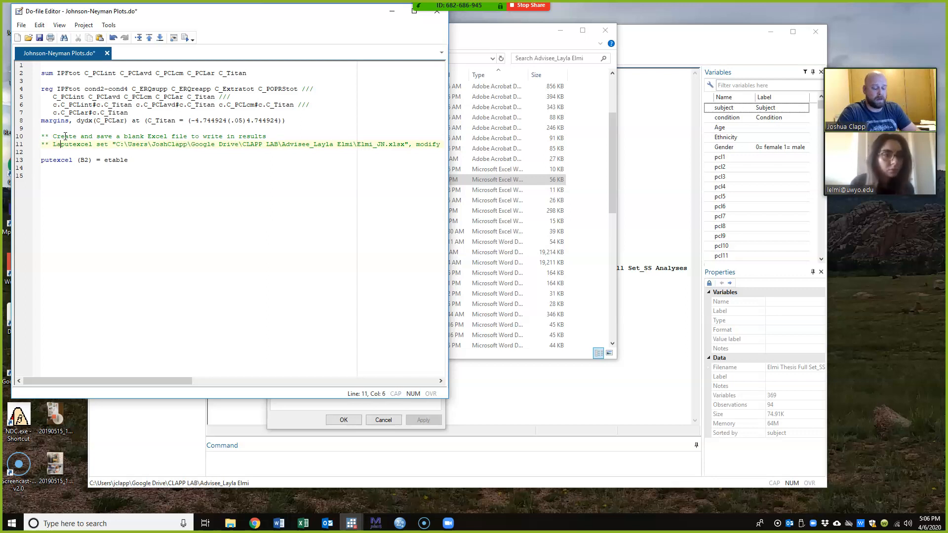
pyautogui.press('Return')
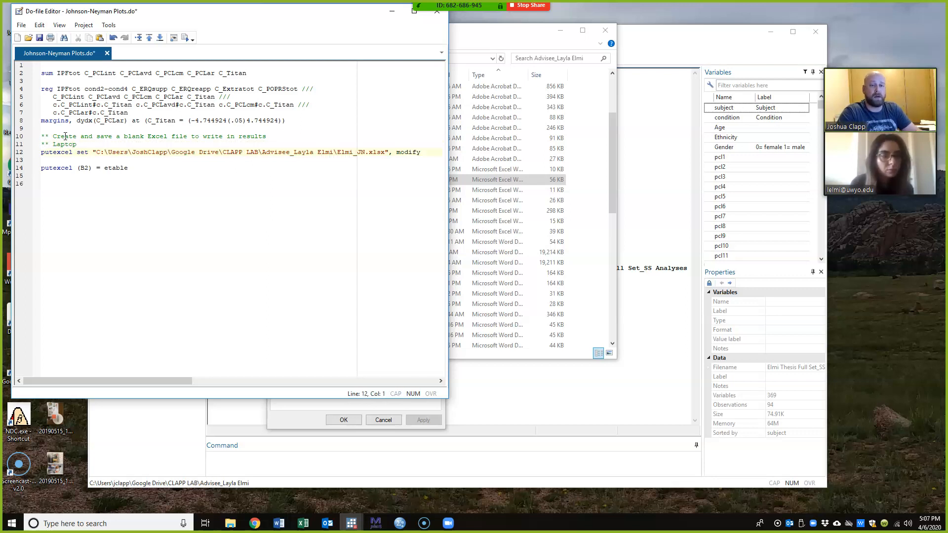
# Add the comment "**Desktop" beneath the Laptop putexcel set command and paste the copied folder path on the line below it.
pyautogui.click(60, 161)
pyautogui.press('Return')
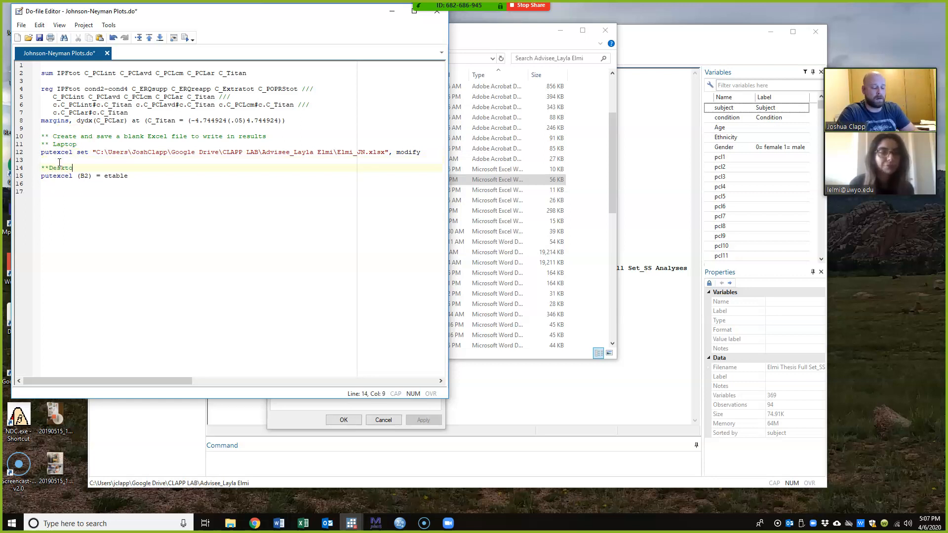
pyautogui.press('Return')
pyautogui.hotkey('ctrl', 'v')
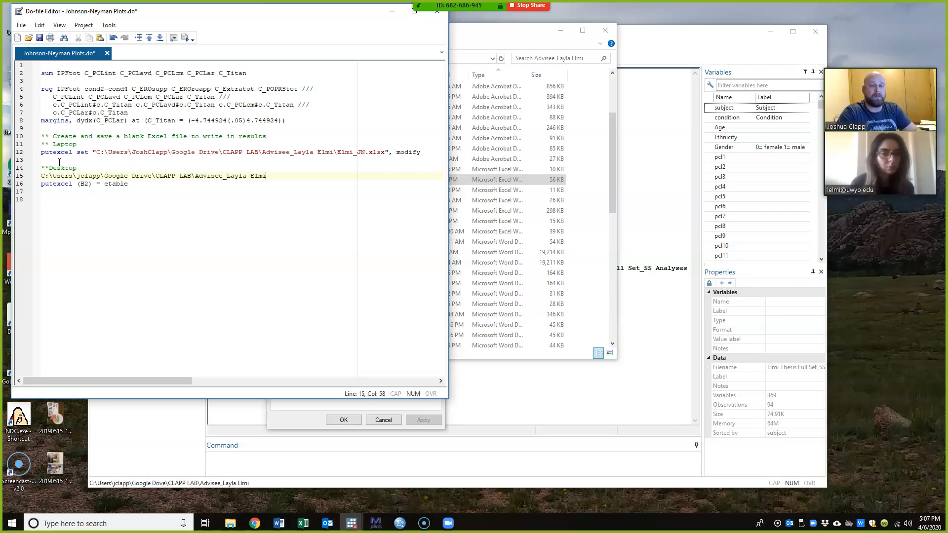
# Prefix the pasted Desktop folder path with putexcel set and an opening double quote.
pyautogui.click(27, 155)
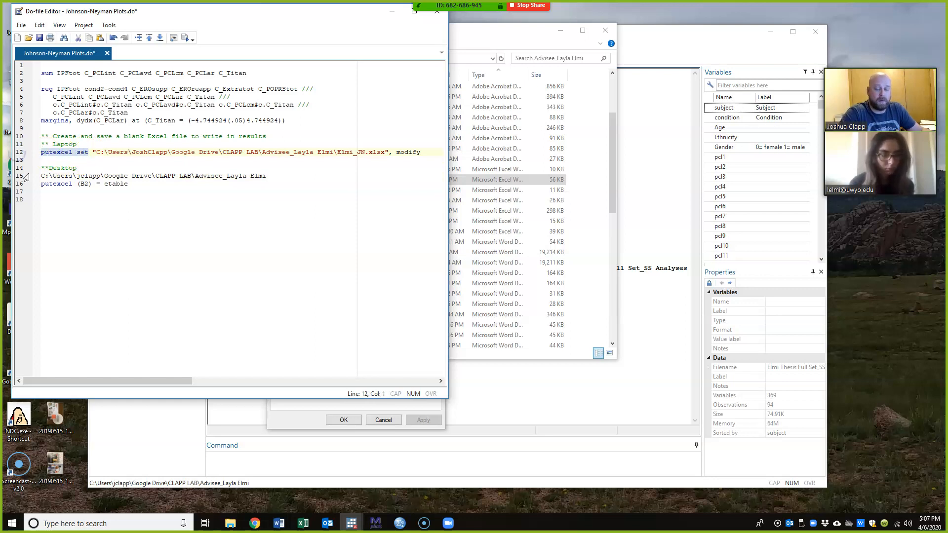
pyautogui.click(41, 177)
pyautogui.click(43, 175)
pyautogui.write('putexcel set')
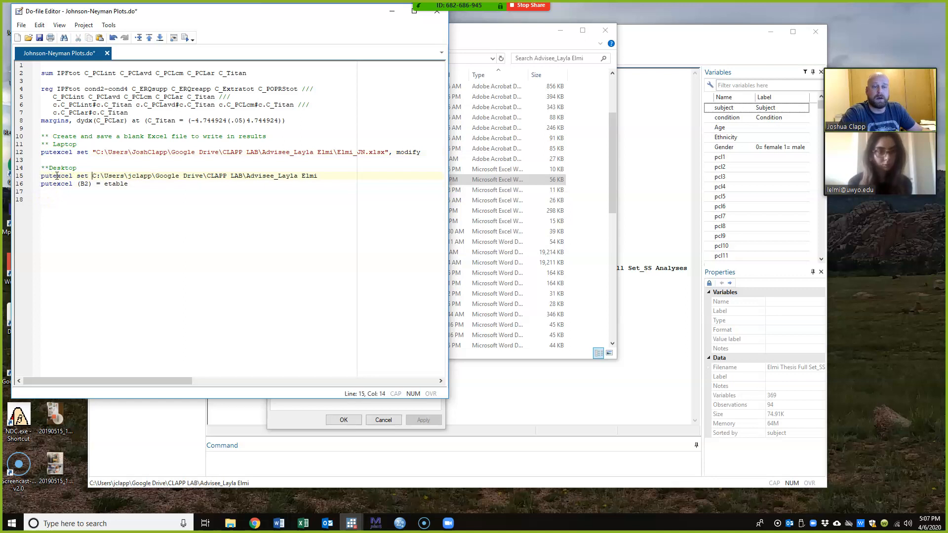
pyautogui.write('"')
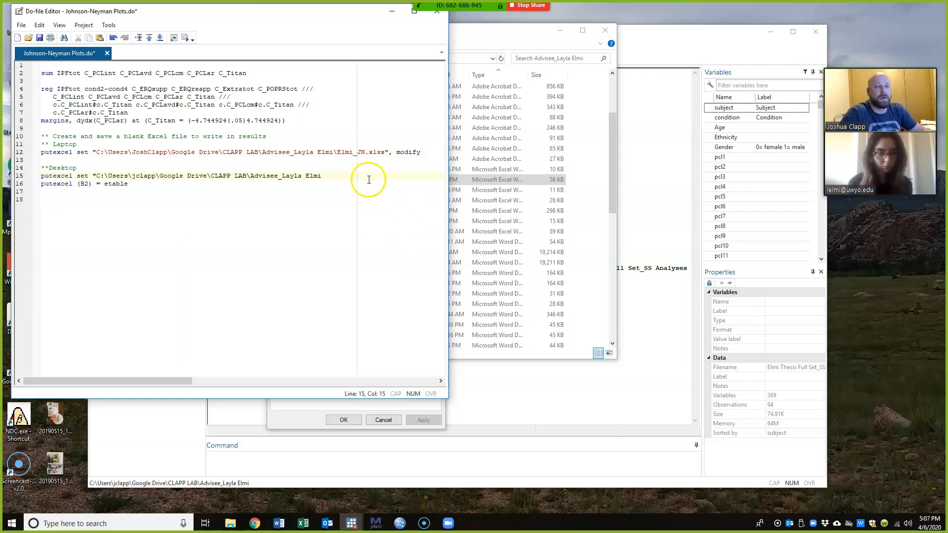
# Complete the Desktop putexcel set line with the backslash, workbook file name, closing quote and modify option copied from the Laptop line.
pyautogui.moveTo(332, 151); pyautogui.dragTo(425, 146)
pyautogui.hotkey('ctrl', 'c')
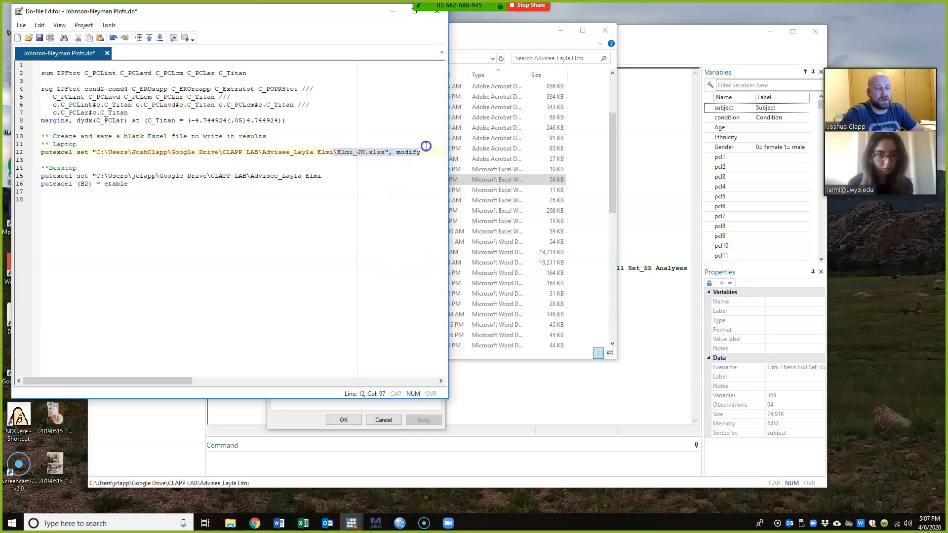
pyautogui.click(321, 176)
pyautogui.hotkey('ctrl', 'v')
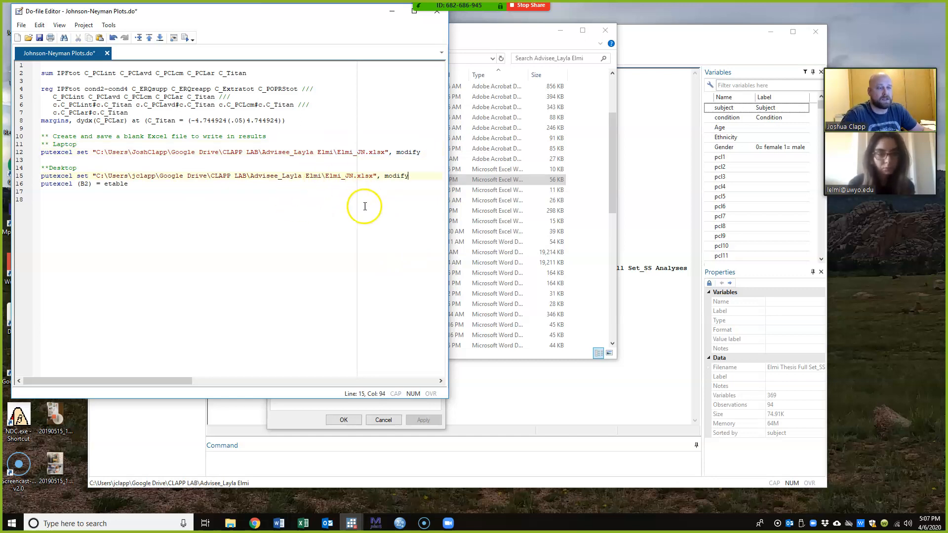
# Insert a blank line above the putexcel (B2) = etable command and select the entire Desktop putexcel set line.
pyautogui.click(298, 220)
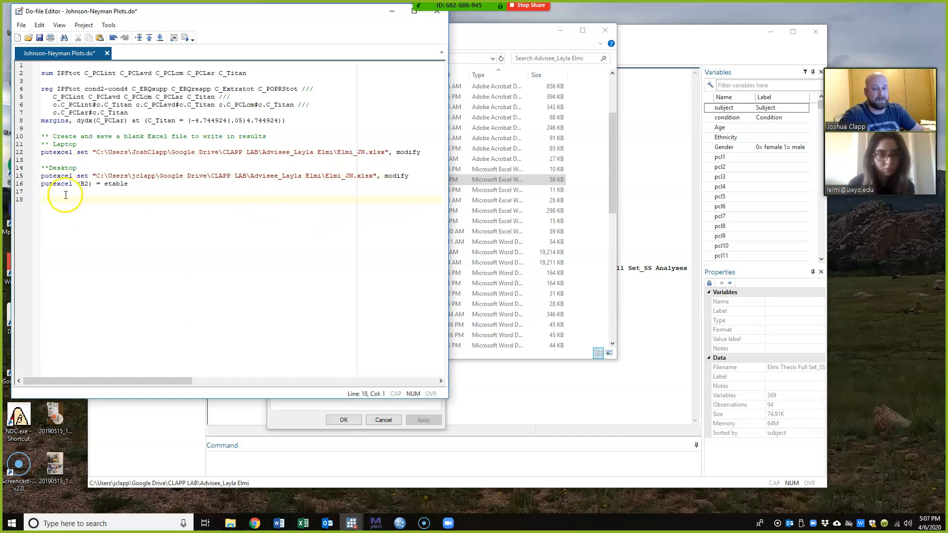
pyautogui.click(42, 184)
pyautogui.press('Return')
pyautogui.click(148, 230)
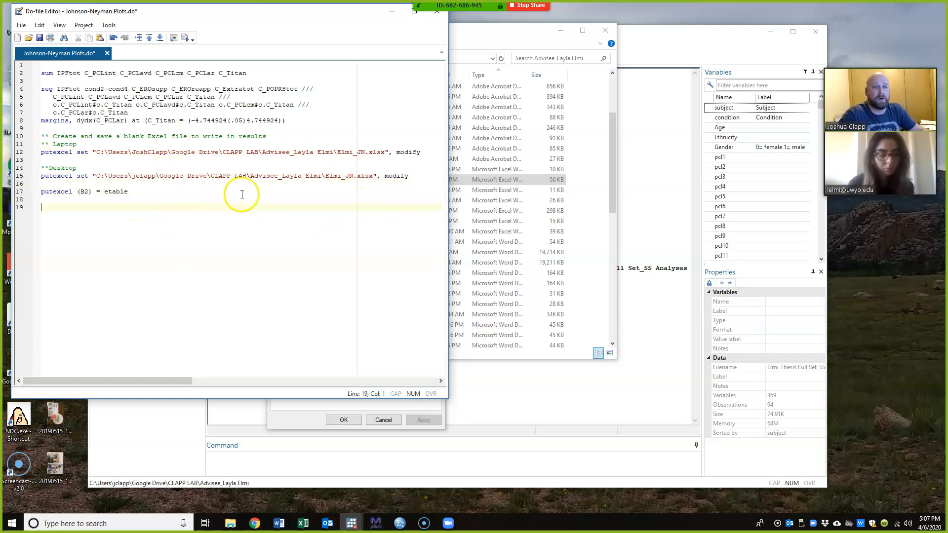
pyautogui.click(23, 176)
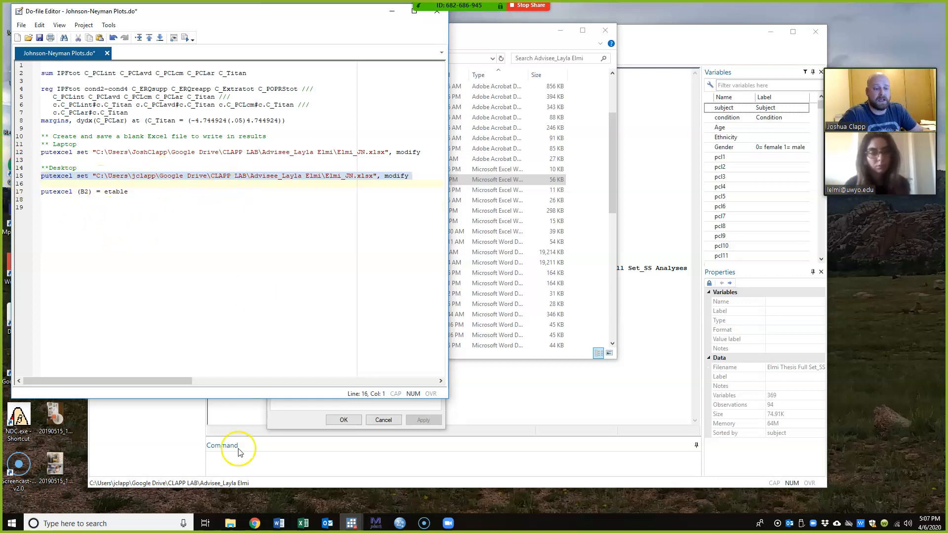
pyautogui.click(303, 523)
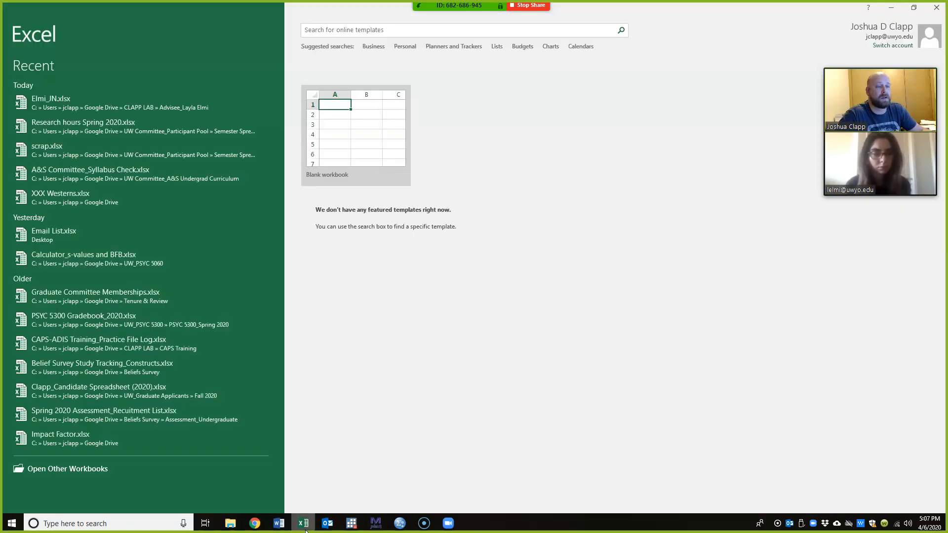
pyautogui.click(385, 133)
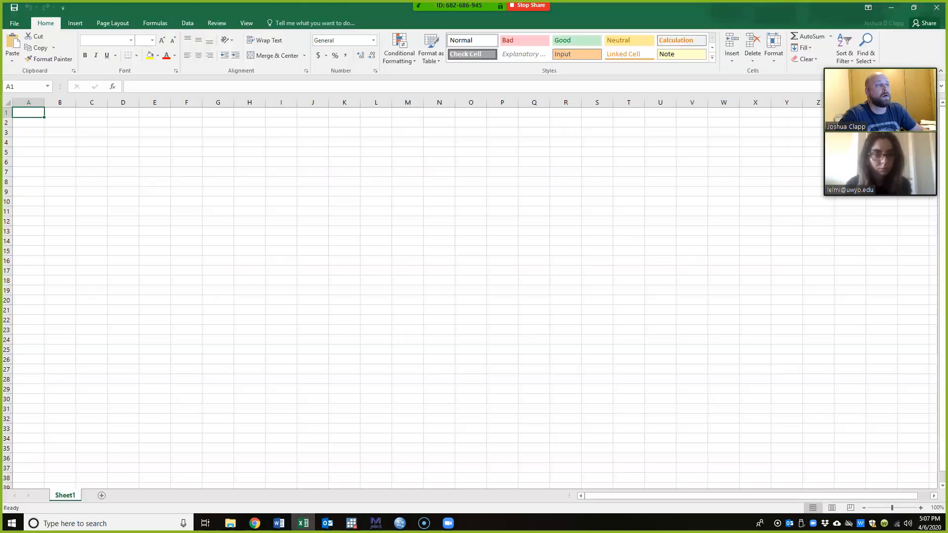
pyautogui.moveTo(679, 15); pyautogui.dragTo(680, 35)
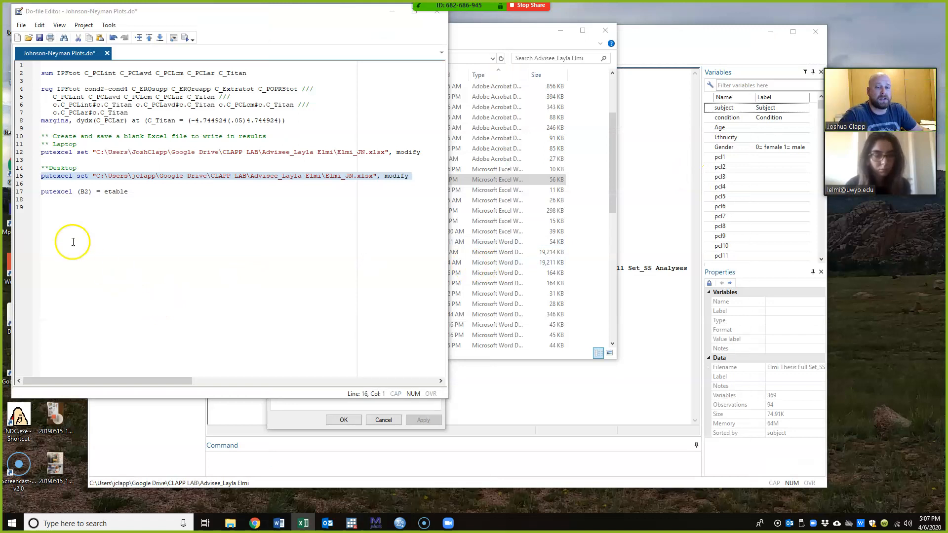
# Execute the selected Desktop putexcel set line in Stata and dismiss the workbook's leftover Properties window.
pyautogui.click(185, 38)
pyautogui.click(690, 40)
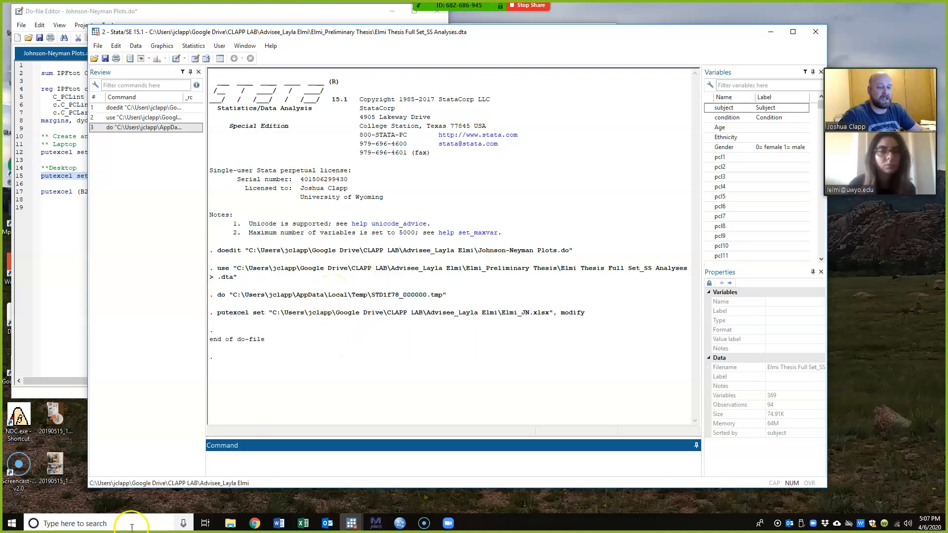
pyautogui.click(231, 522)
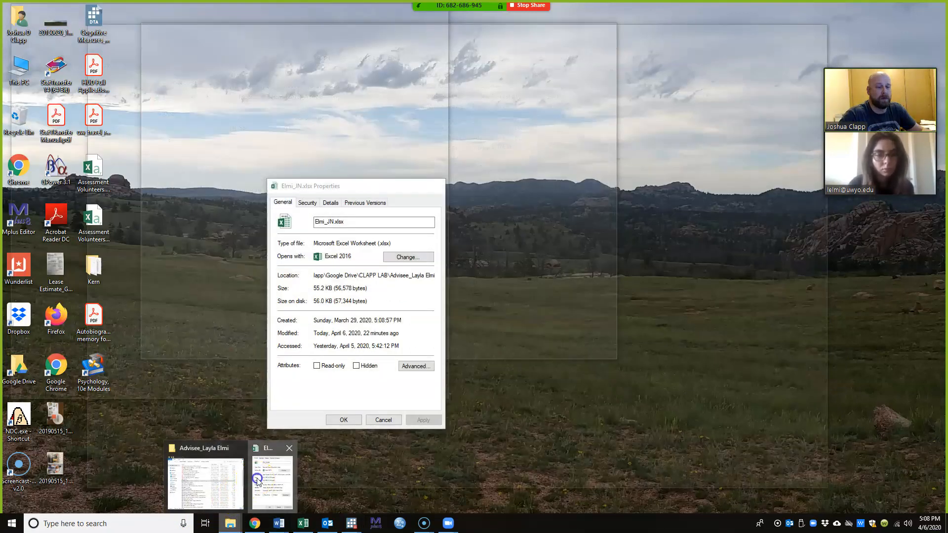
pyautogui.click(271, 481)
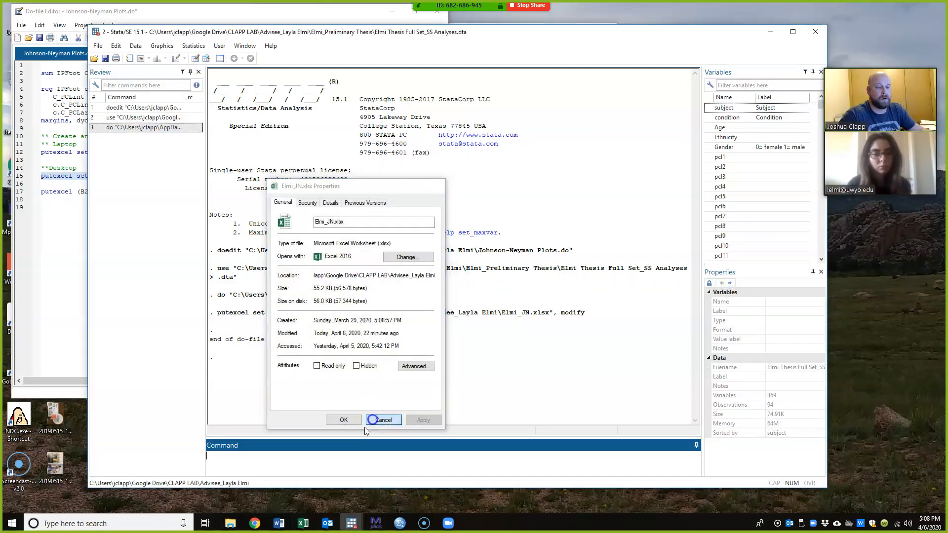
# Close the workbook's Properties window without changes and minimize the project folder window.
pyautogui.click(381, 420)
pyautogui.click(231, 522)
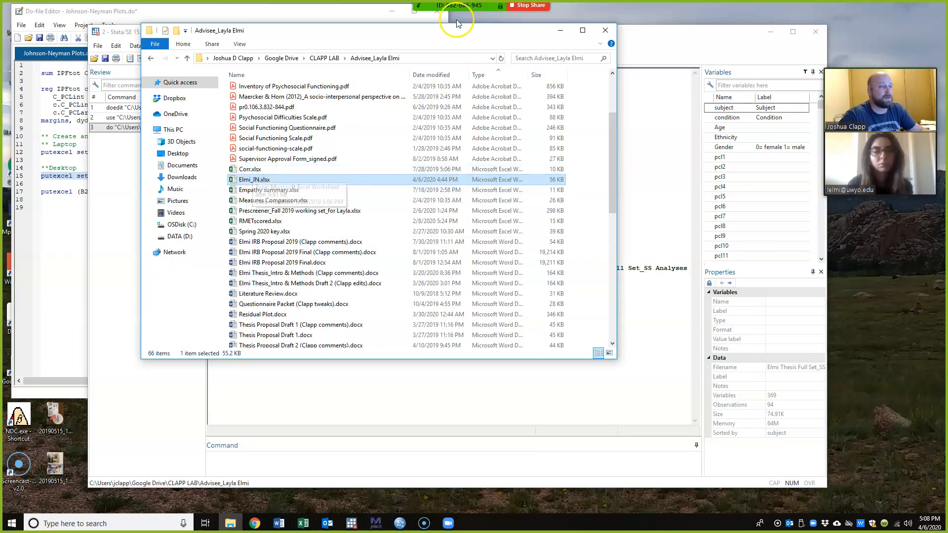
pyautogui.click(559, 31)
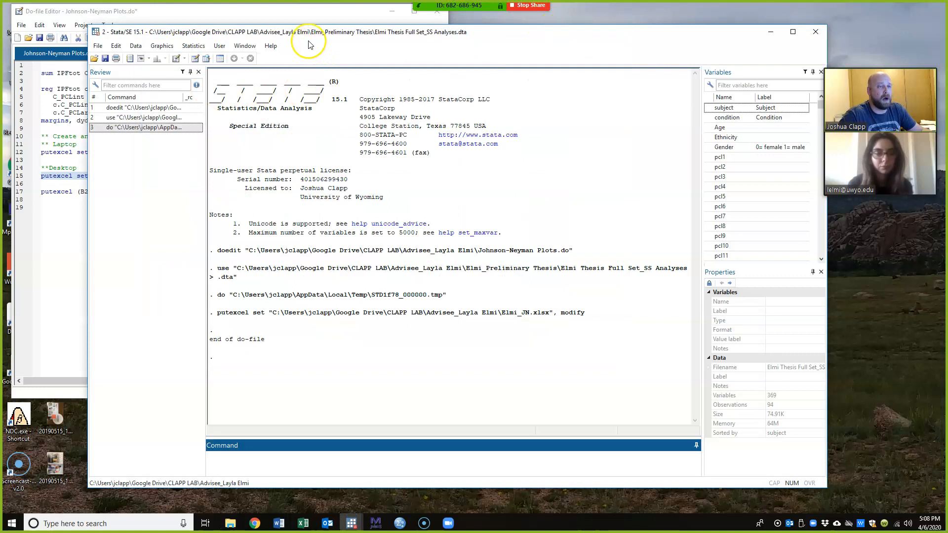
# Shift the main Stata results window aside and bring the do-file editor to the front.
pyautogui.click(309, 17)
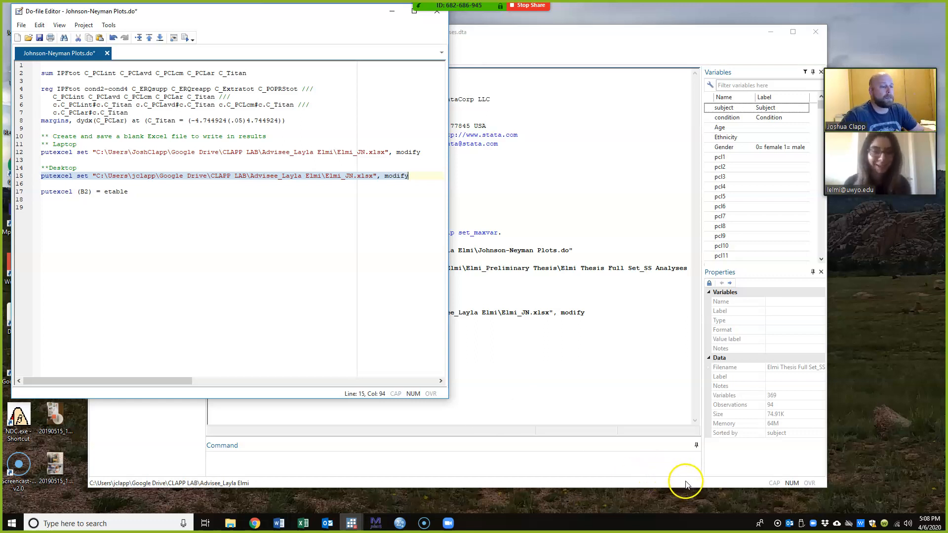
pyautogui.click(590, 45)
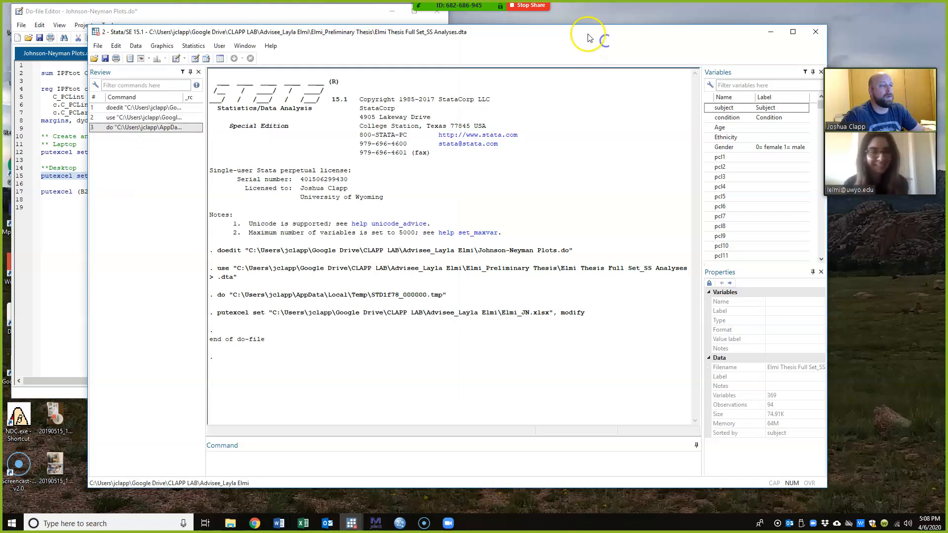
pyautogui.moveTo(591, 39); pyautogui.dragTo(658, 34)
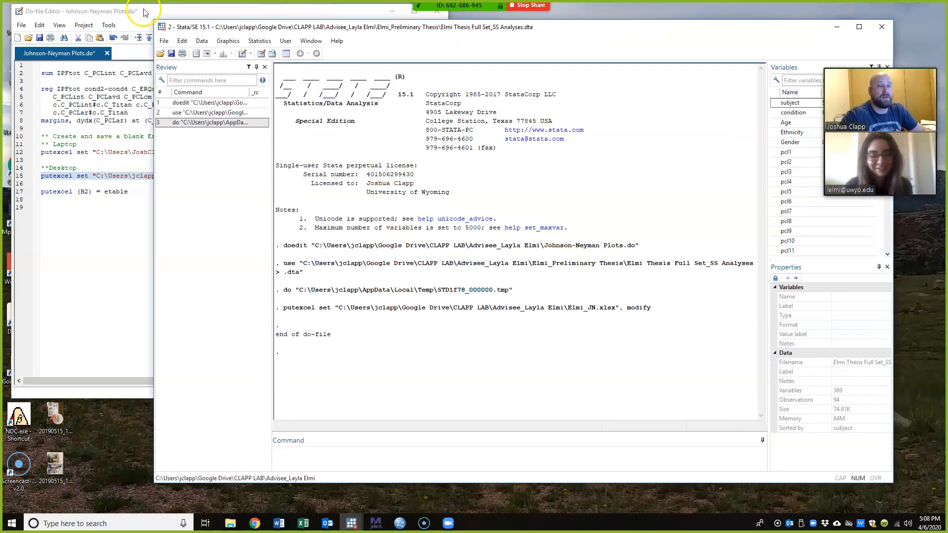
pyautogui.click(145, 11)
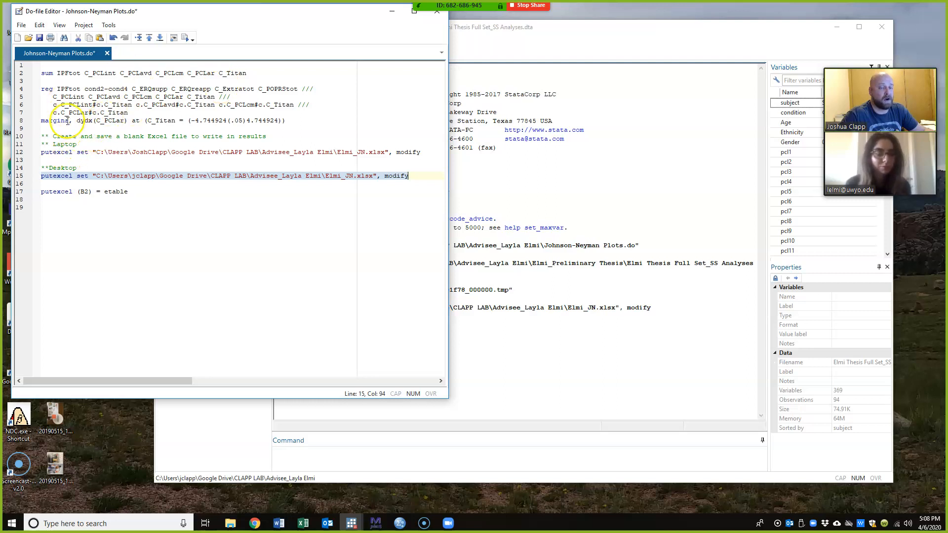
# Examine the reg command's condition dummies, covariates, main effects and C_Titan interaction terms in the do-file.
pyautogui.click(20, 89)
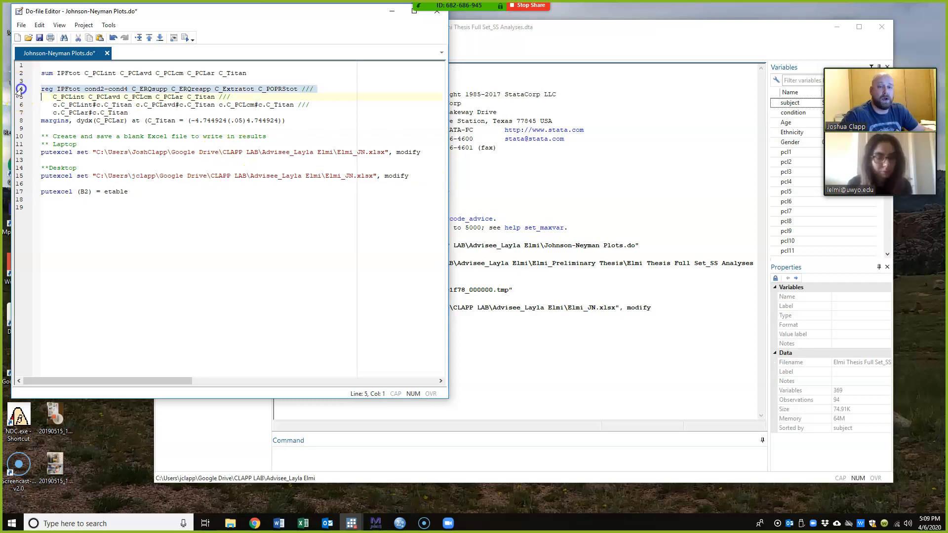
pyautogui.click(72, 128)
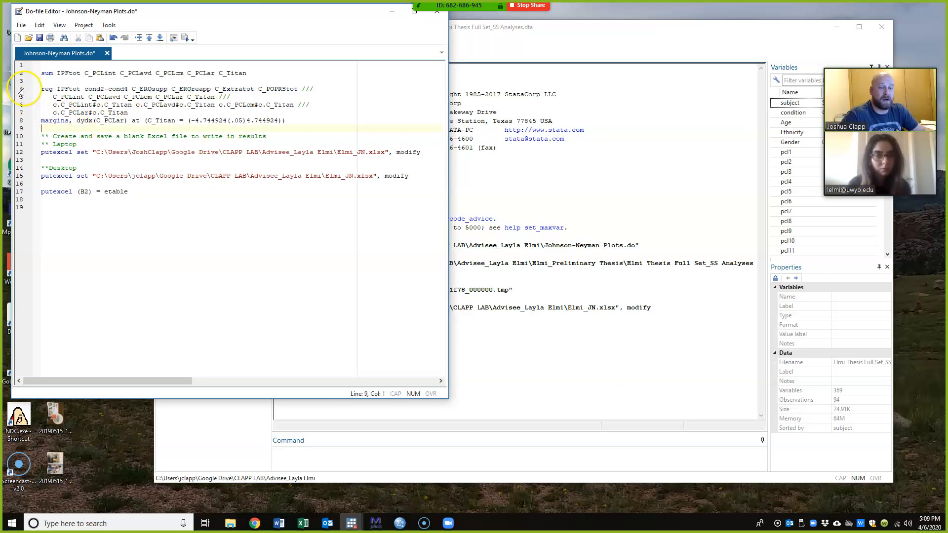
pyautogui.click(92, 90)
pyautogui.click(116, 89)
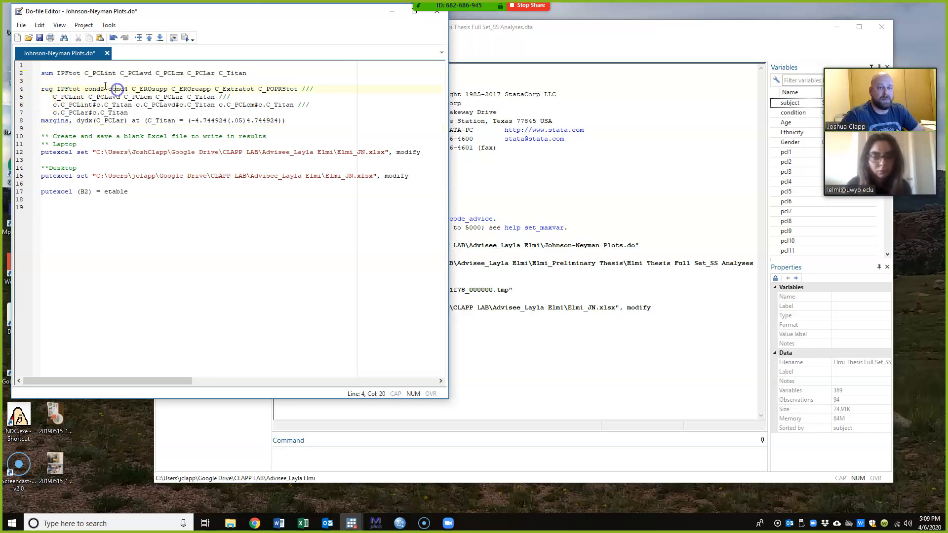
pyautogui.click(92, 91)
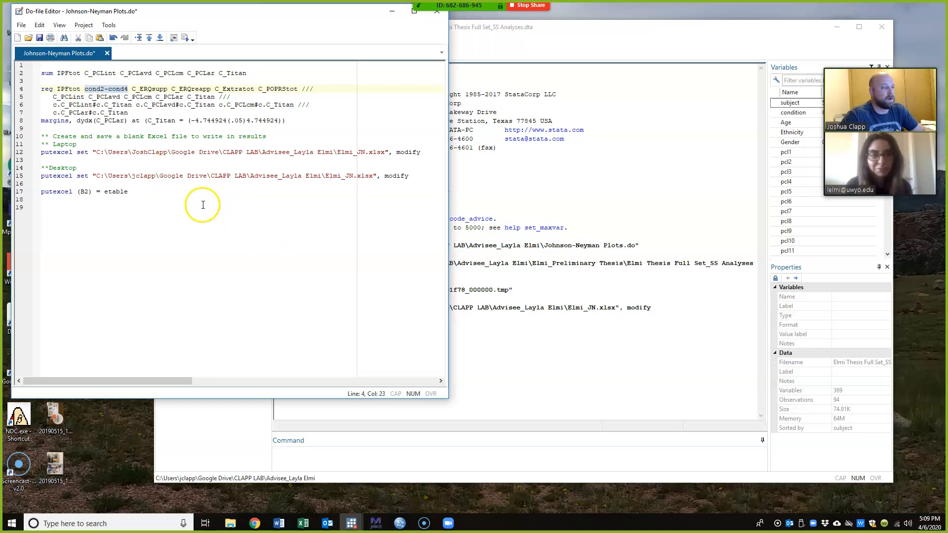
pyautogui.click(191, 90)
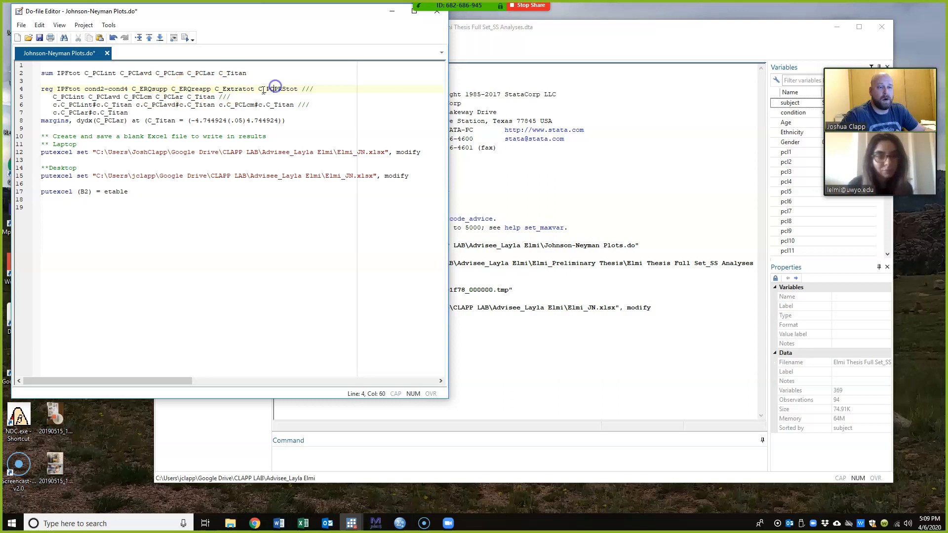
pyautogui.moveTo(53, 97); pyautogui.dragTo(201, 94)
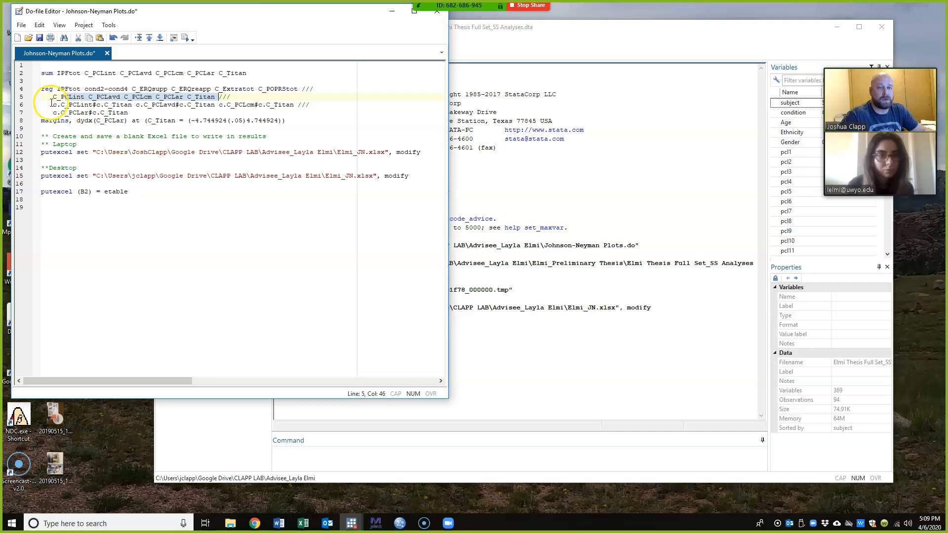
pyautogui.moveTo(52, 104); pyautogui.dragTo(156, 111)
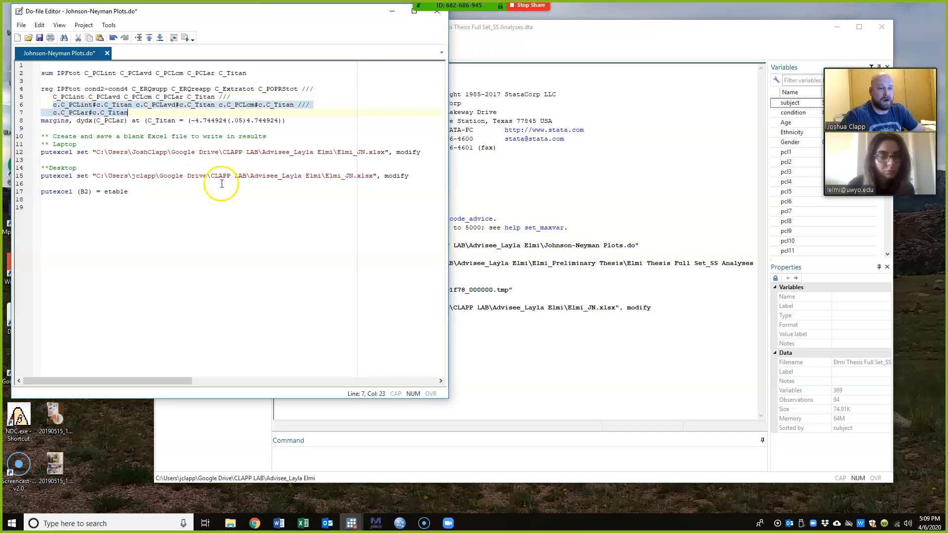
pyautogui.click(181, 237)
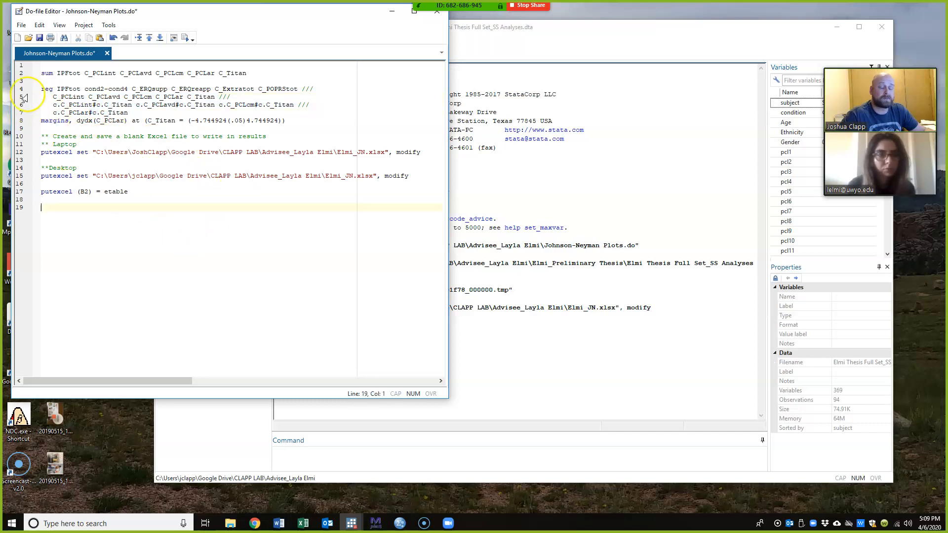
# Execute only the four-line reg IPFtot command from the do-file and review its regression output.
pyautogui.moveTo(19, 90); pyautogui.dragTo(24, 115)
pyautogui.click(185, 38)
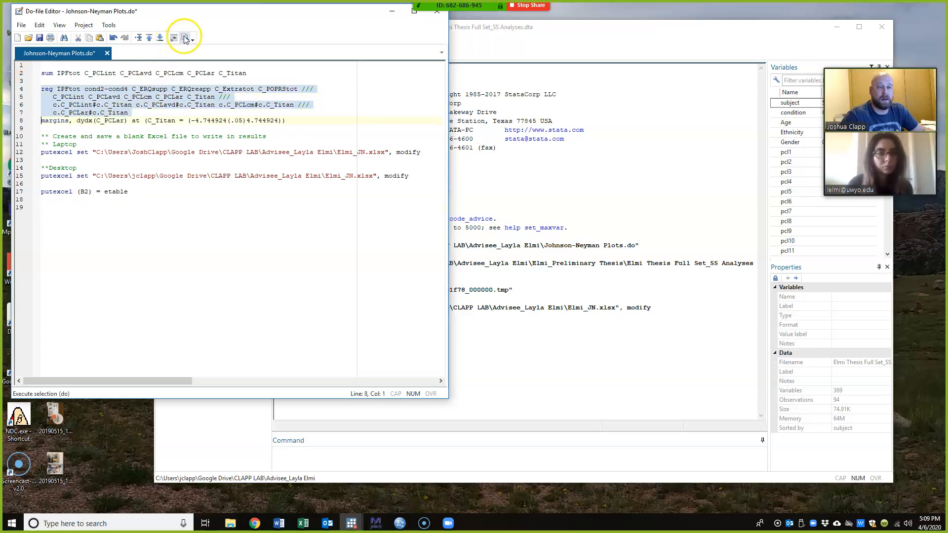
pyautogui.click(605, 34)
pyautogui.scroll(5, 543, 182)
pyautogui.scroll(-5, 545, 167)
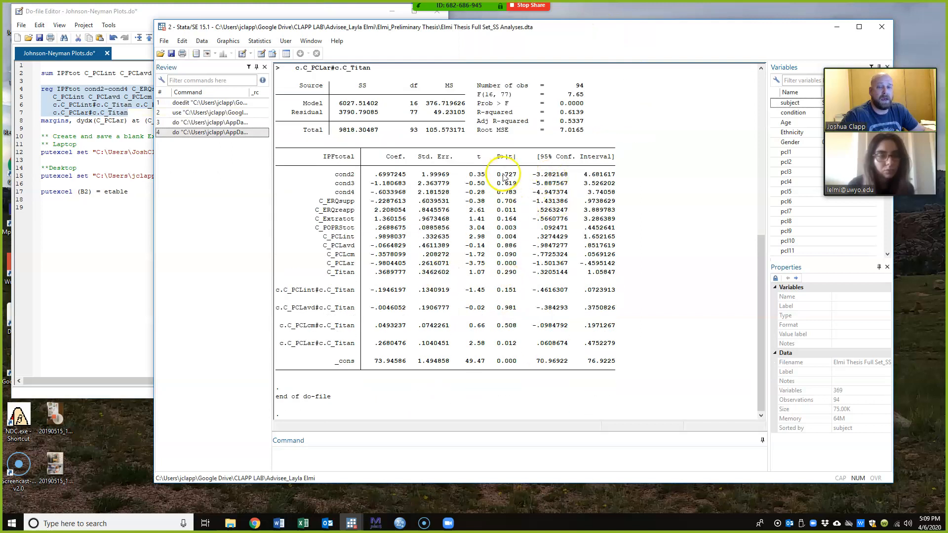
# Execute the putexcel (B2) = etable line to write the regression table to the workbook.
pyautogui.click(190, 15)
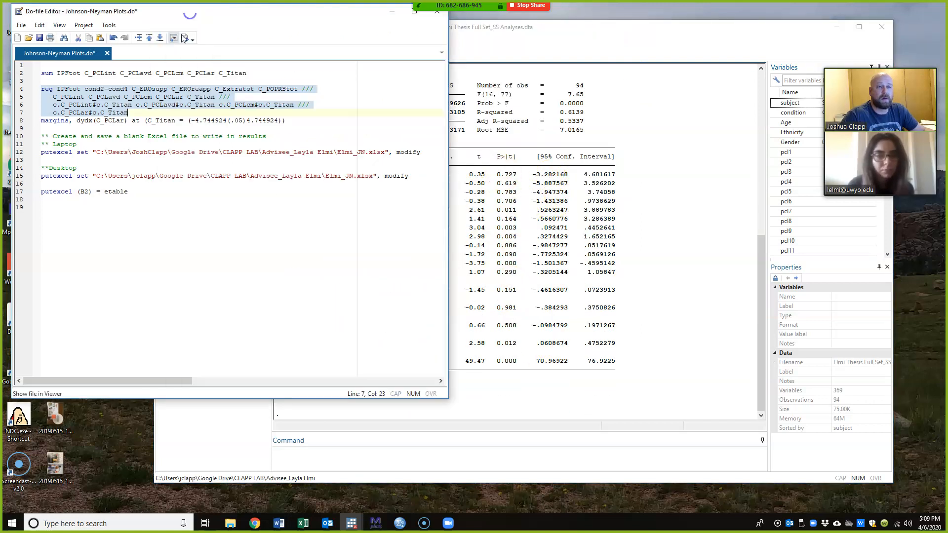
pyautogui.click(17, 192)
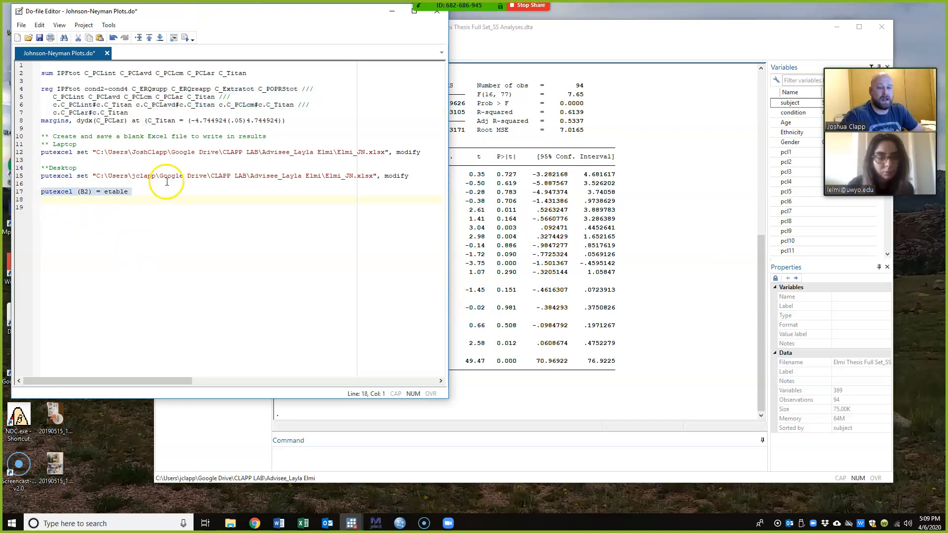
pyautogui.click(184, 38)
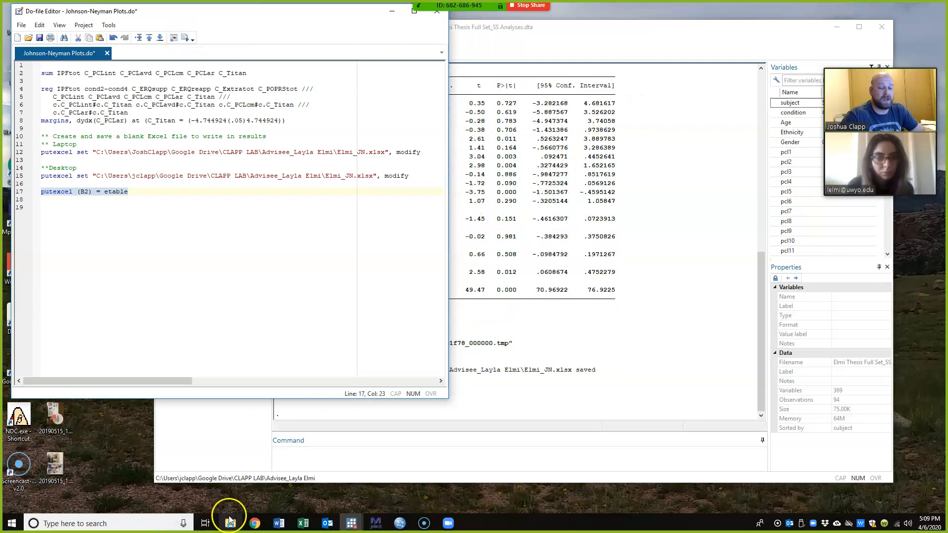
# Open the exported workbook from the project folder in Excel and inspect the regression table on Sheet1.
pyautogui.click(230, 522)
pyautogui.doubleClick(247, 180)
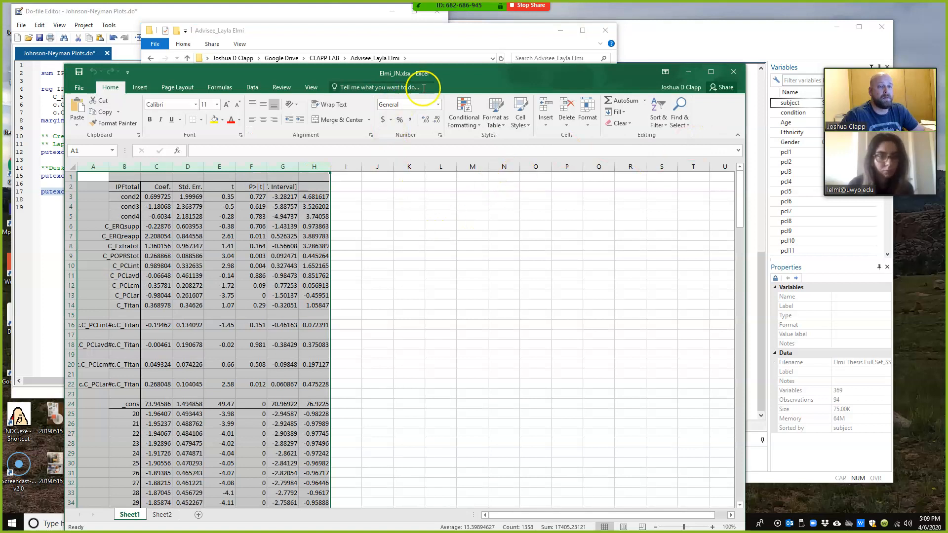
pyautogui.moveTo(460, 77); pyautogui.dragTo(511, 41)
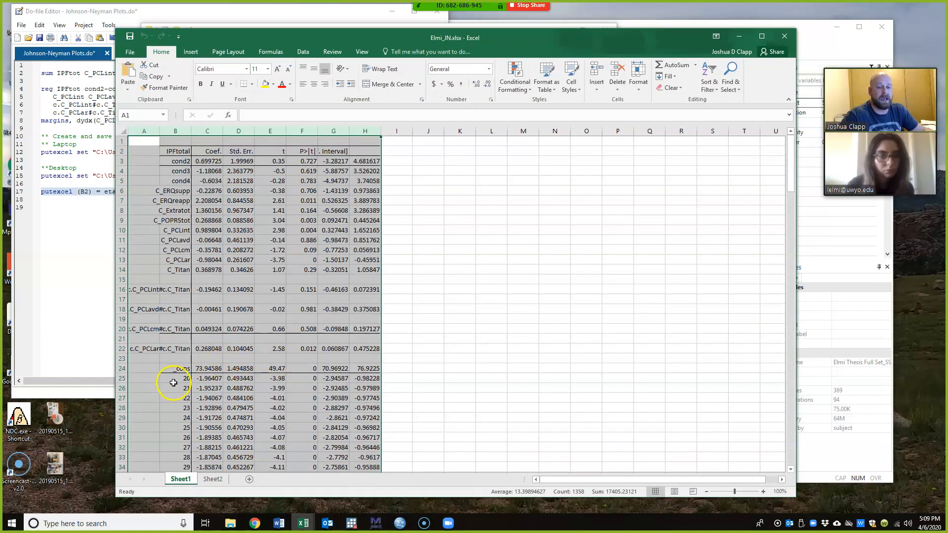
pyautogui.click(188, 322)
pyautogui.moveTo(122, 151); pyautogui.dragTo(155, 348)
pyautogui.click(262, 388)
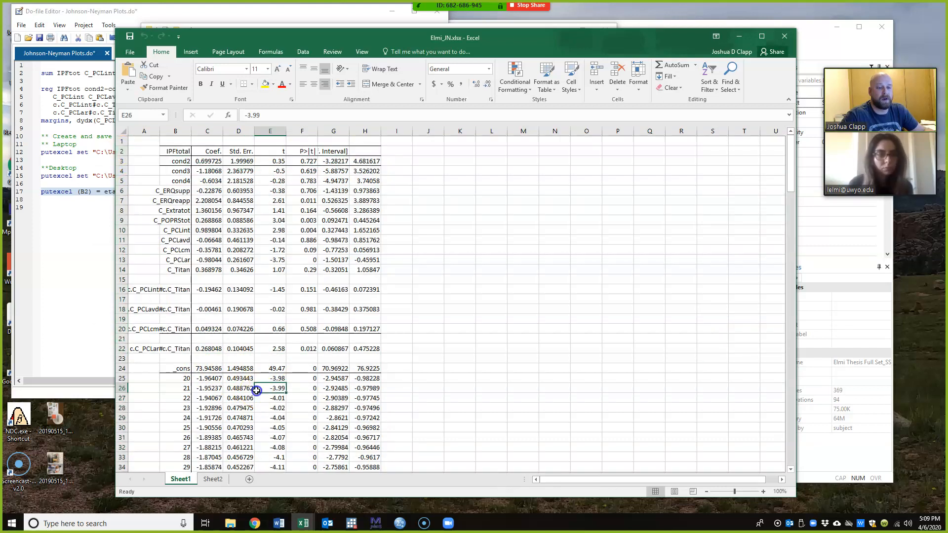
# Delete columns A through I on Sheet1, save and close the workbook, and minimize the project folder window.
pyautogui.moveTo(144, 131); pyautogui.dragTo(411, 152)
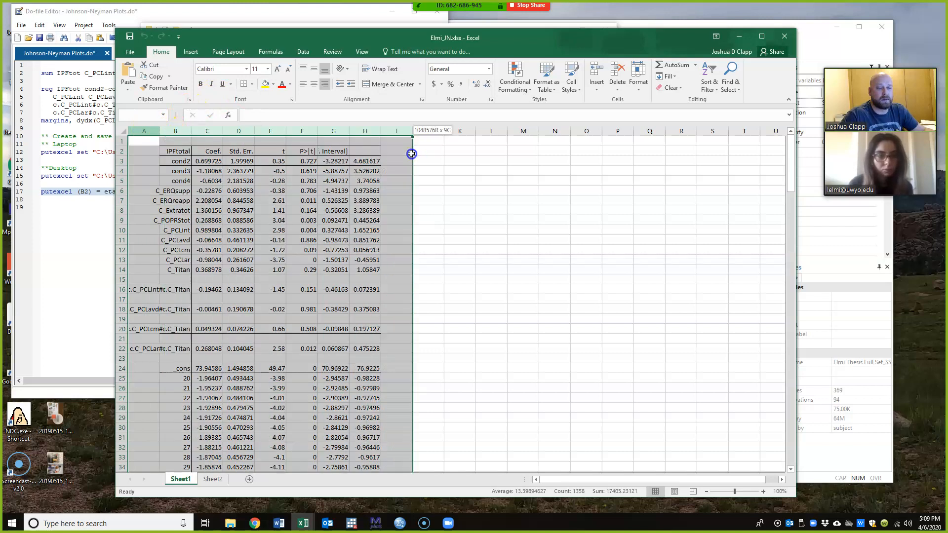
pyautogui.rightClick(355, 228)
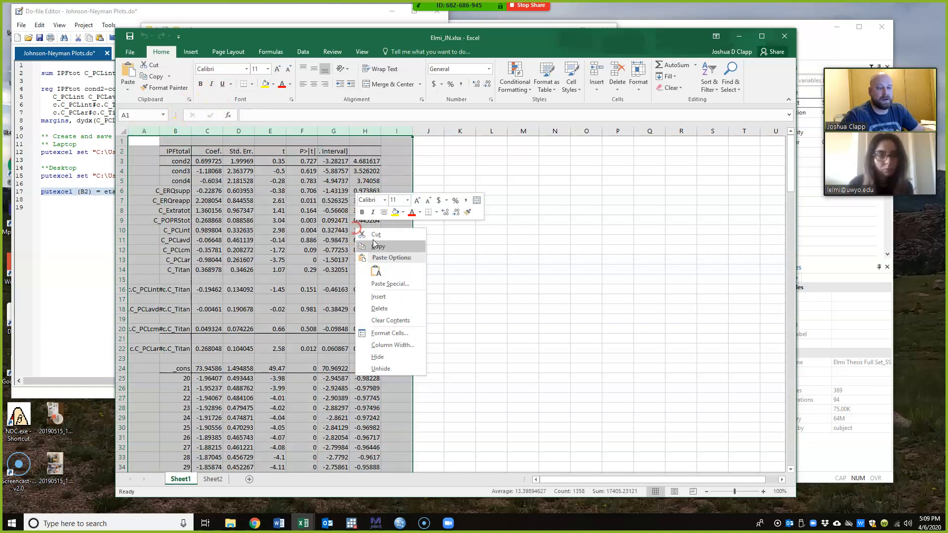
pyautogui.click(400, 308)
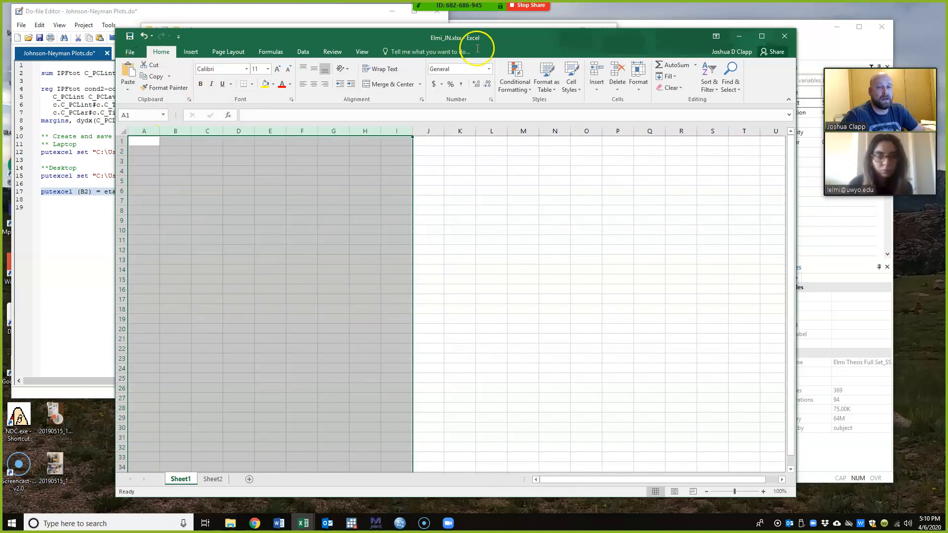
pyautogui.click(784, 38)
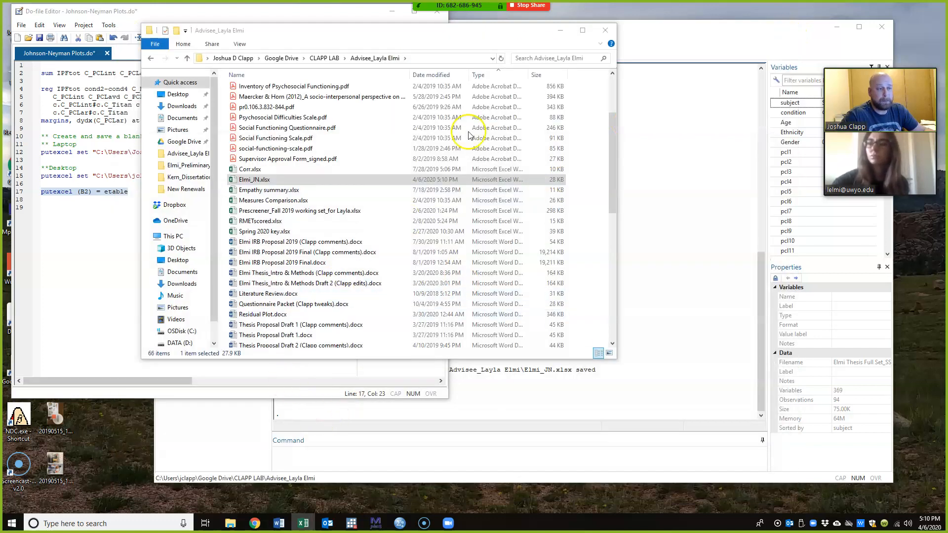
pyautogui.click(560, 30)
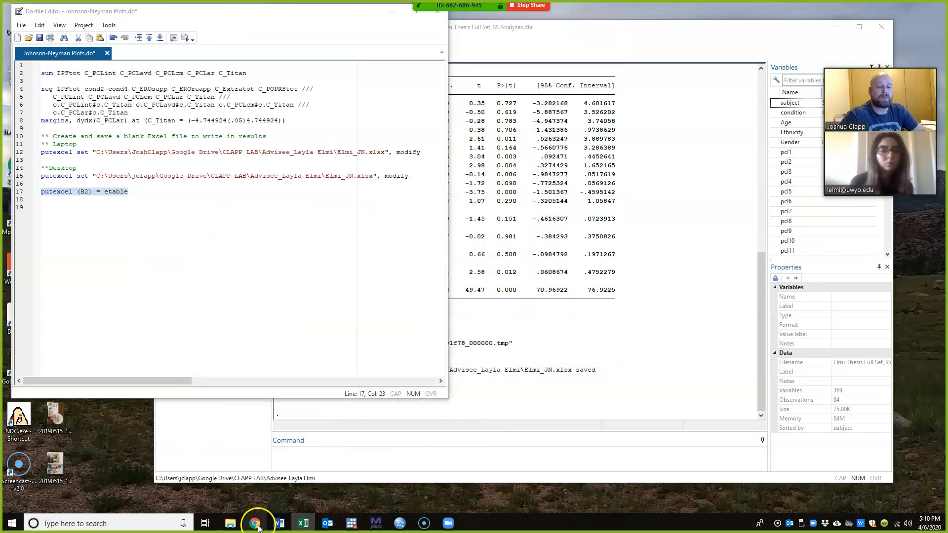
pyautogui.click(230, 523)
pyautogui.click(560, 30)
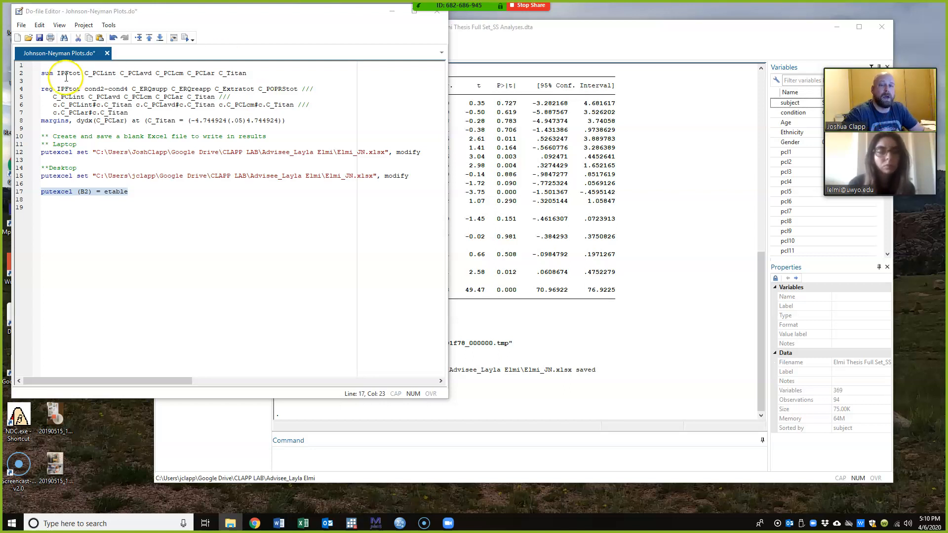
# Execute the sum command for IPFtot, the C_PCL variables and C_Titan, and bring its output to the front.
pyautogui.click(20, 74)
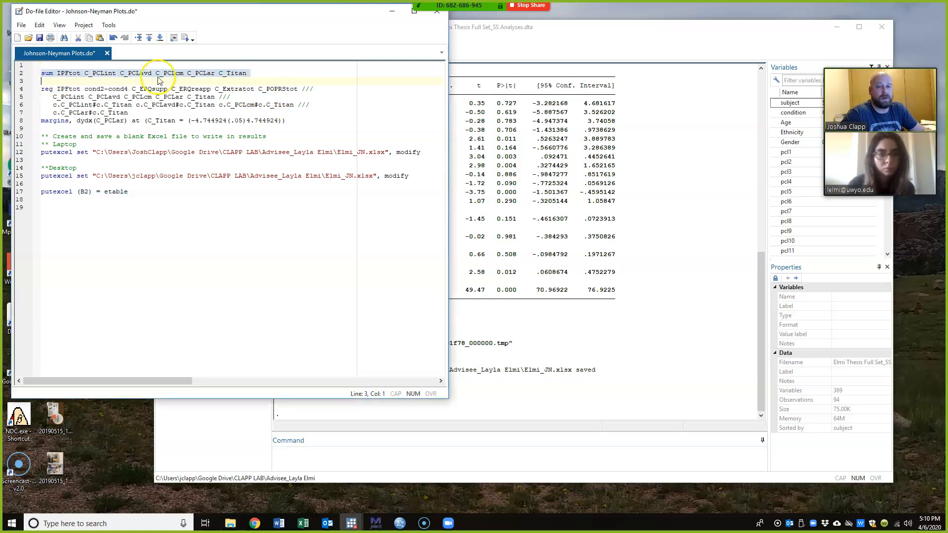
pyautogui.click(186, 39)
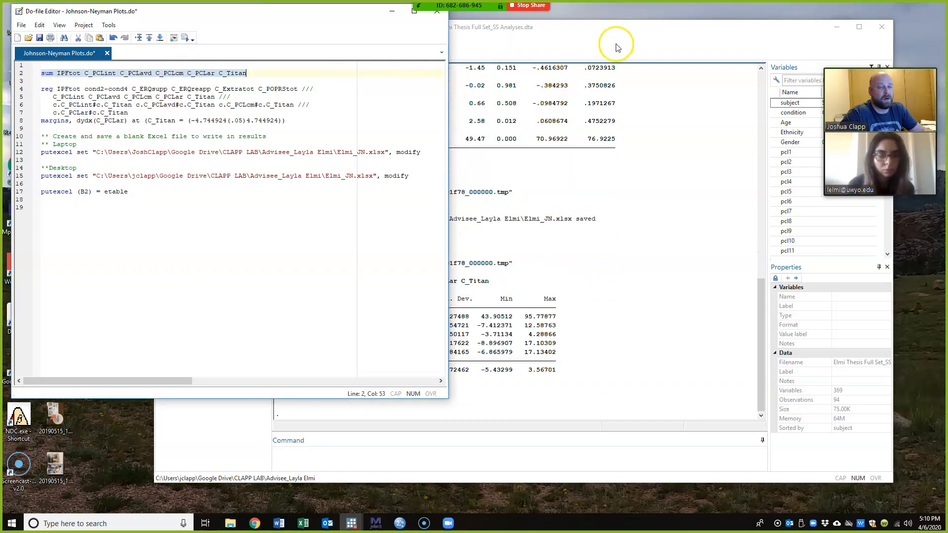
pyautogui.click(636, 23)
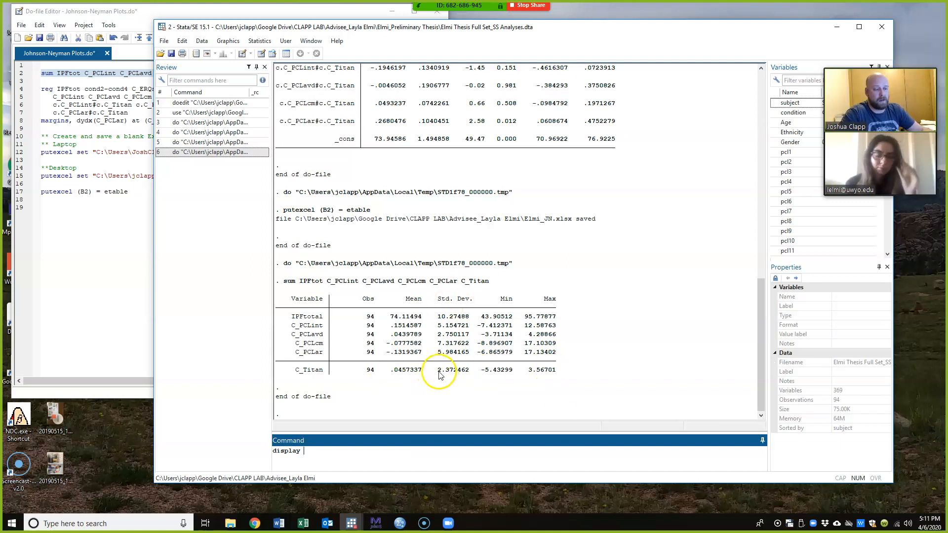
# Compute twice the standard deviation of C_Titan with display 2.372462*2 and select the result.
pyautogui.moveTo(439, 376); pyautogui.dragTo(465, 374)
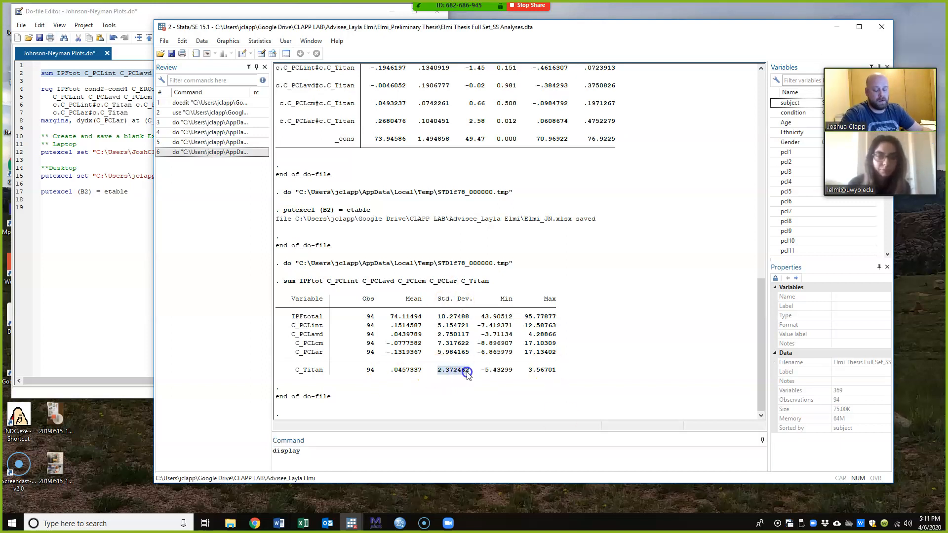
pyautogui.click(370, 448)
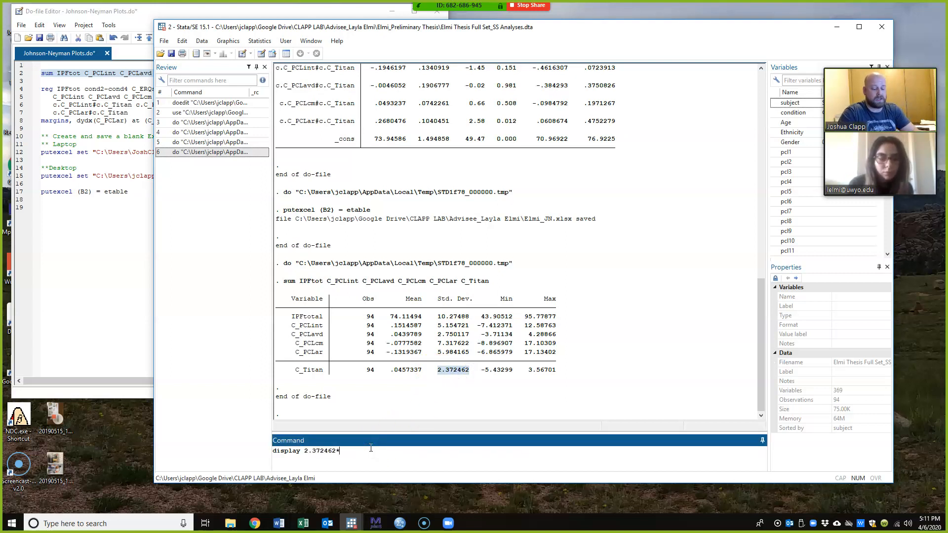
pyautogui.press('Return')
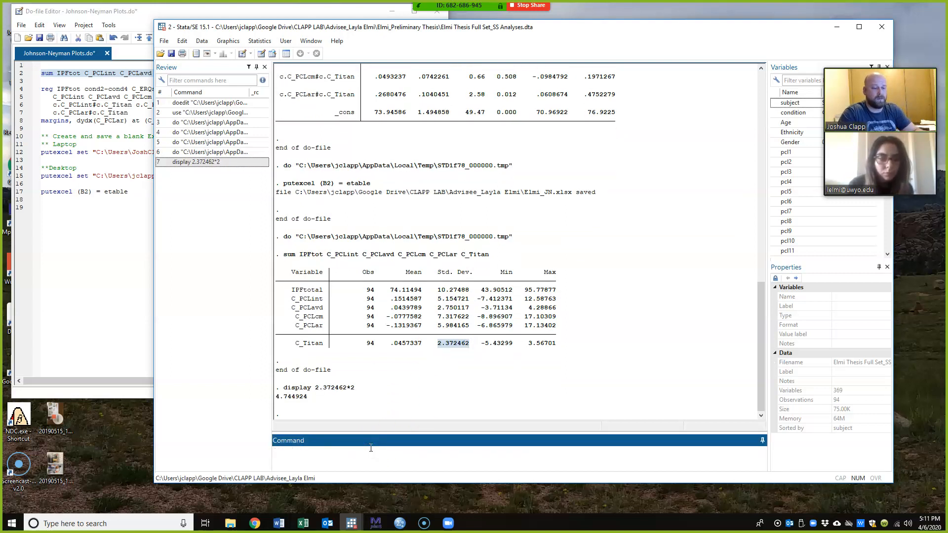
pyautogui.click(287, 401)
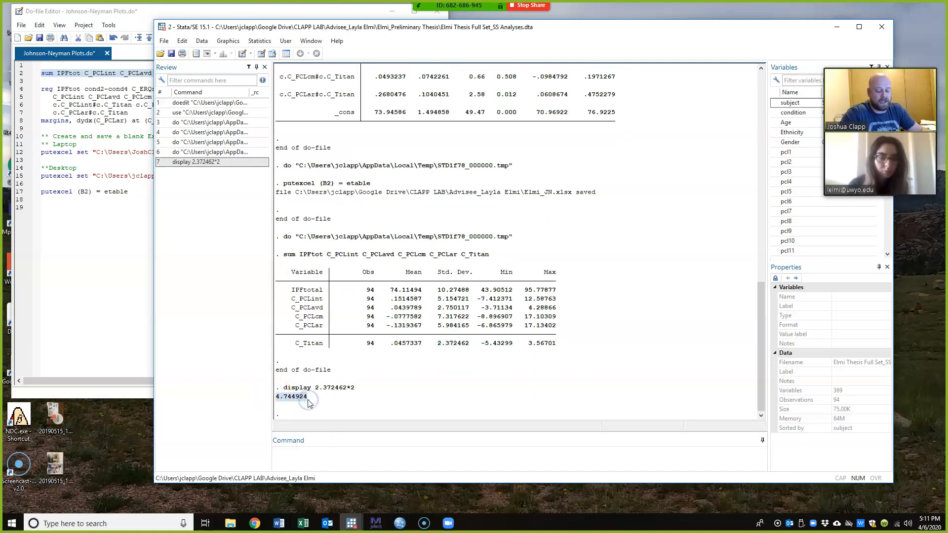
# Shorten the do-file editor window and run sum Titan to summarize the uncentered Titan variable.
pyautogui.click(105, 296)
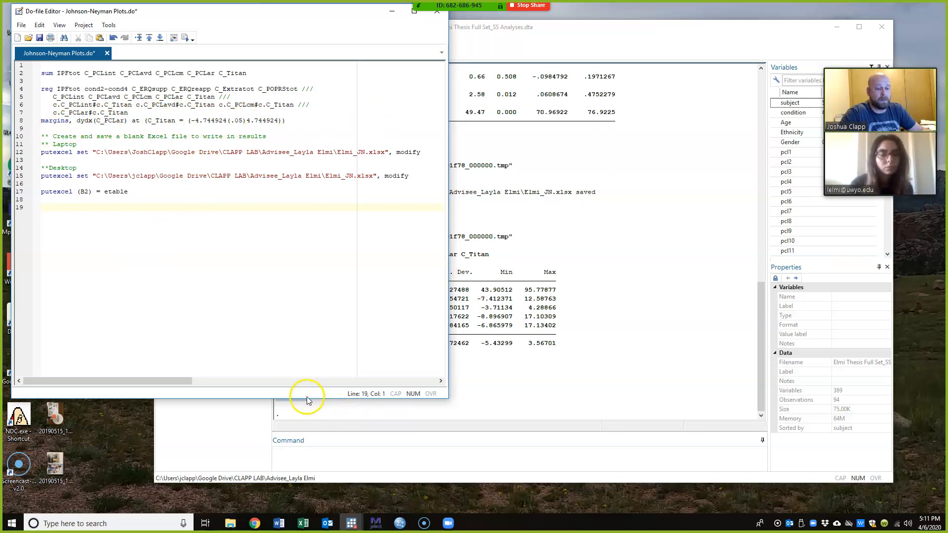
pyautogui.moveTo(306, 398); pyautogui.dragTo(306, 377)
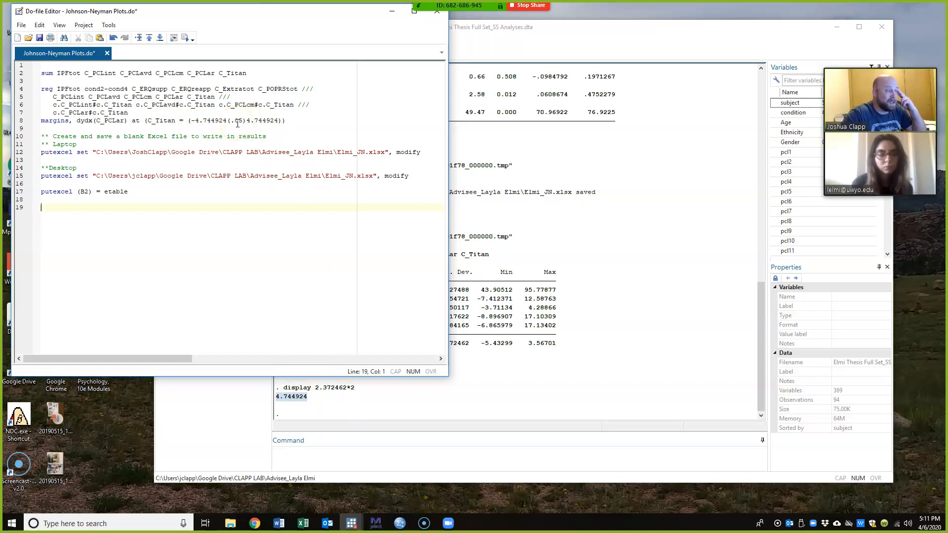
pyautogui.click(496, 53)
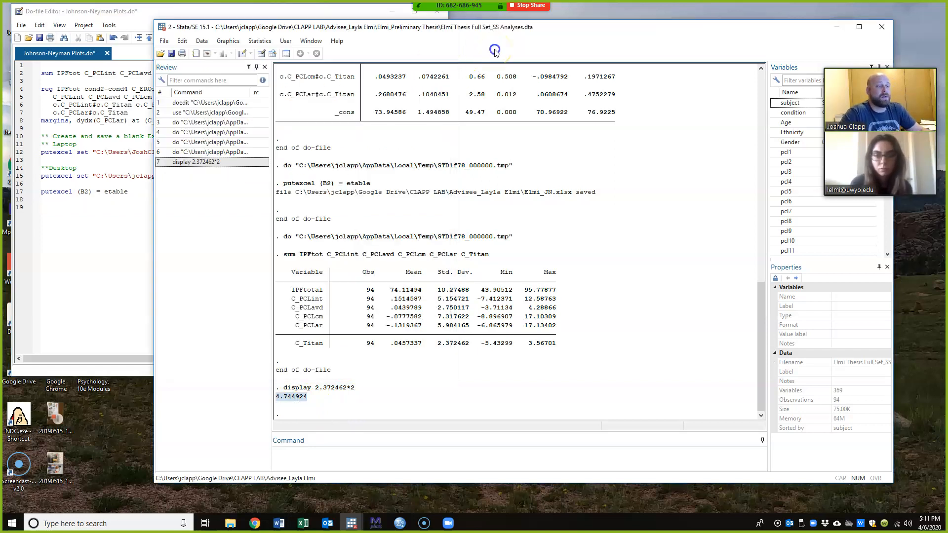
pyautogui.click(315, 459)
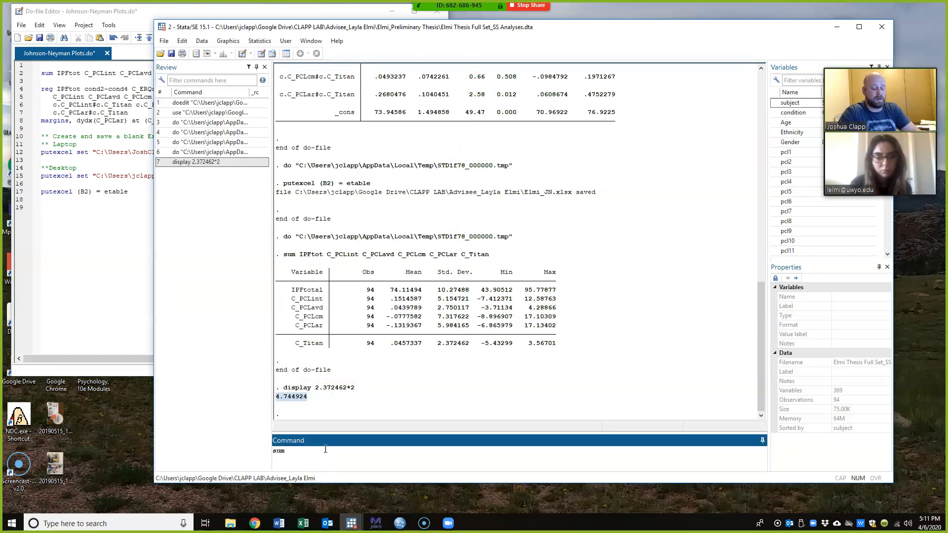
pyautogui.press('Return')
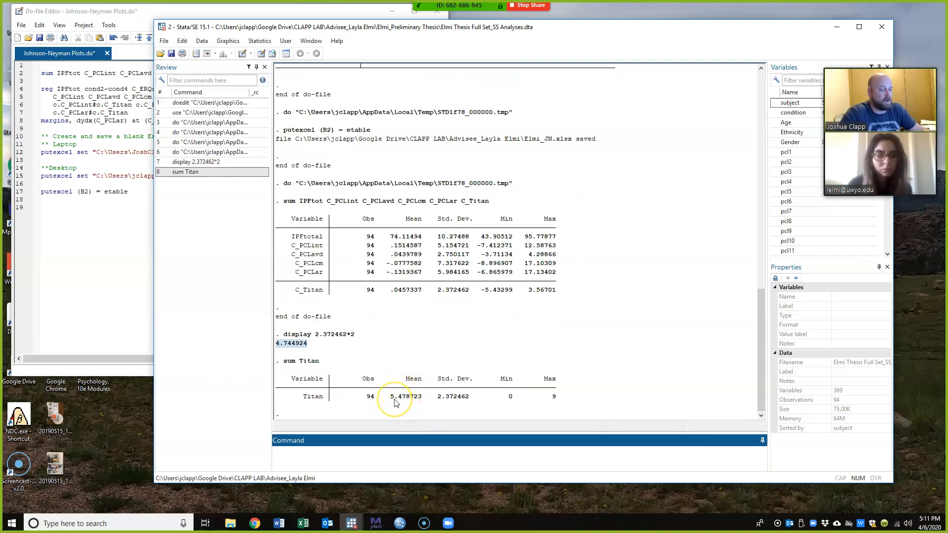
# Compute Titan's mean plus two standard deviations with display 5.478723+4.744924, reusing the values from the output.
pyautogui.click(329, 463)
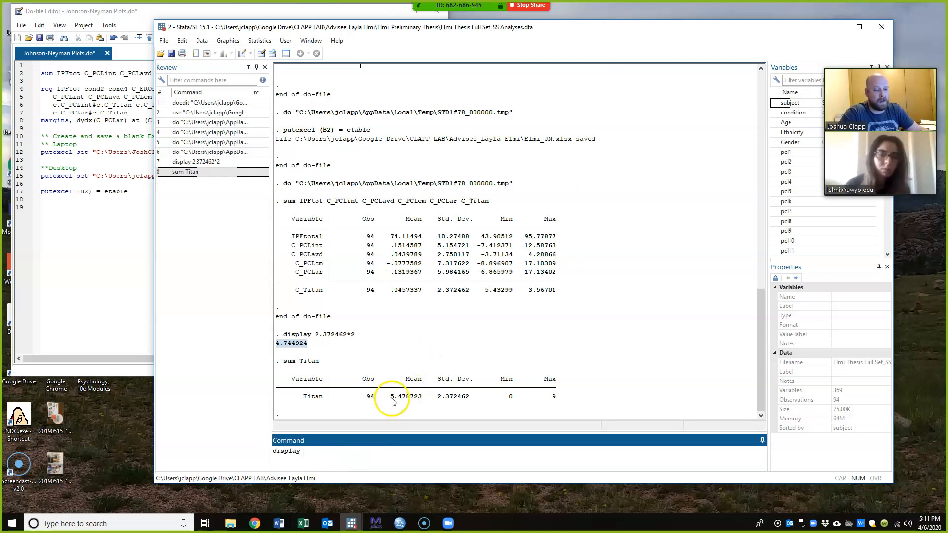
pyautogui.moveTo(390, 397); pyautogui.dragTo(420, 401)
pyautogui.click(332, 447)
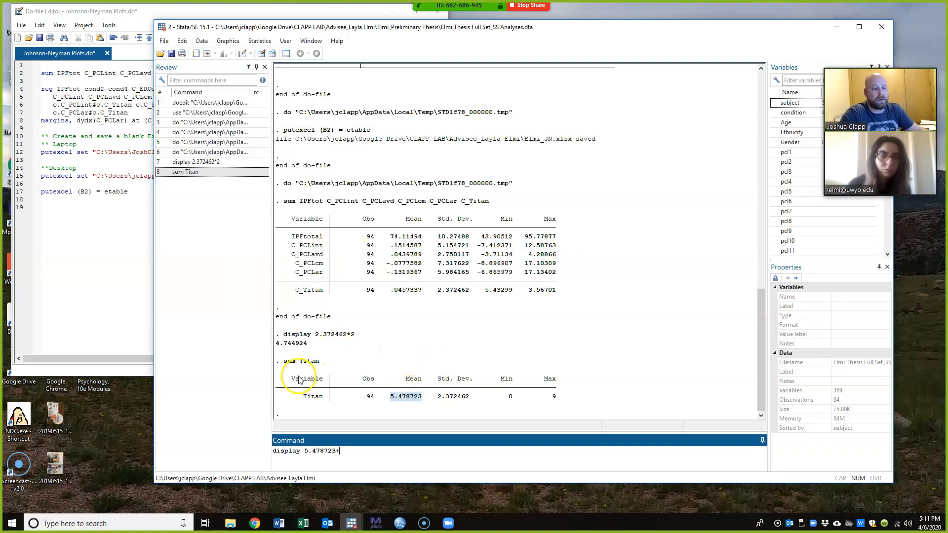
pyautogui.moveTo(277, 343); pyautogui.dragTo(312, 344)
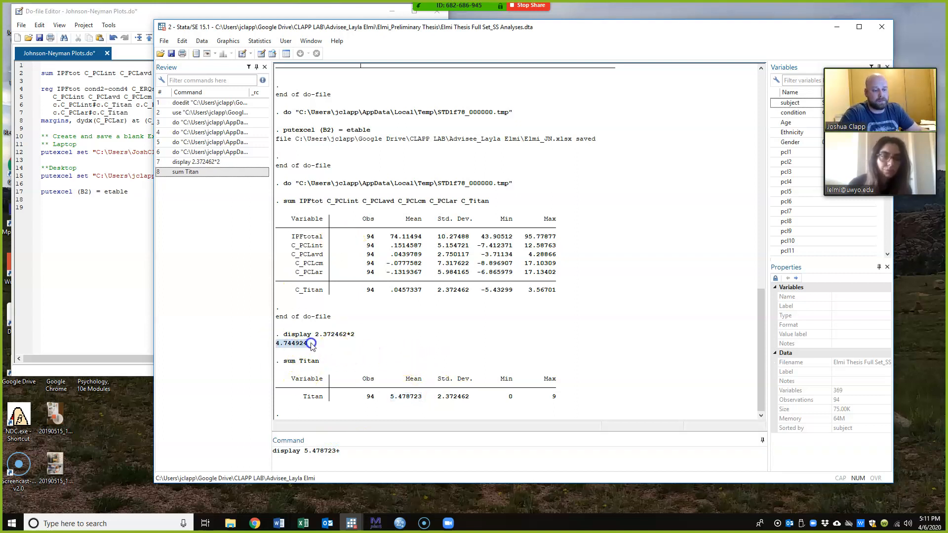
pyautogui.click(356, 448)
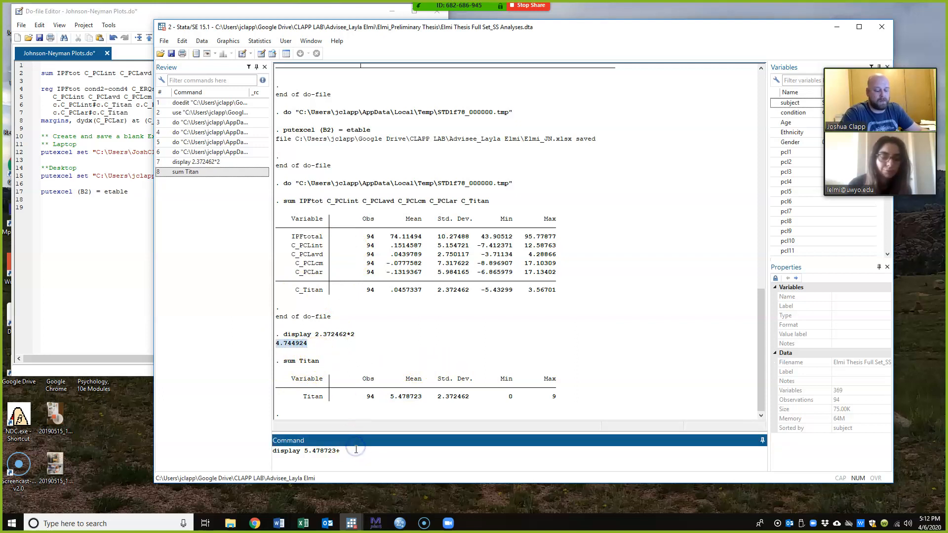
pyautogui.press('Return')
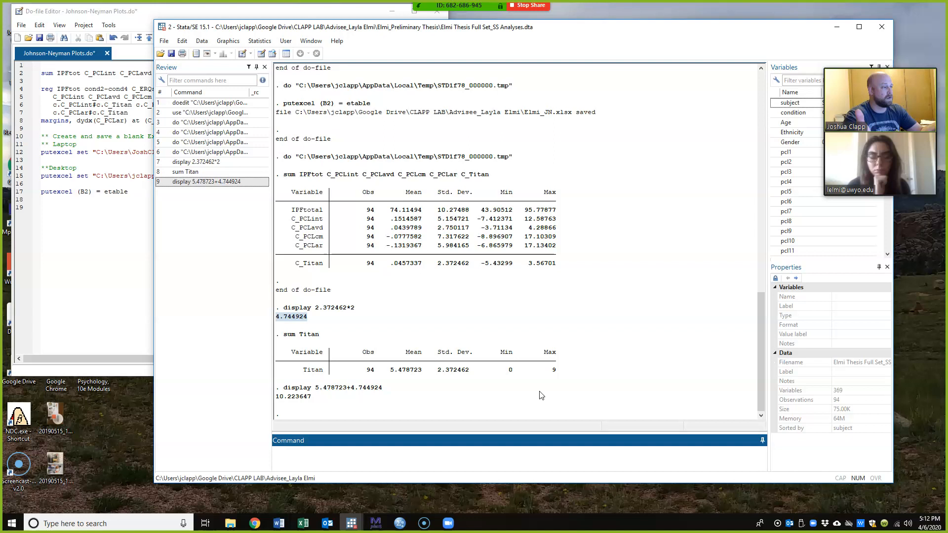
# Compute Titan's mean minus two standard deviations by rerunning the last calculation as display 5.478723-4.744924.
pyautogui.click(211, 182)
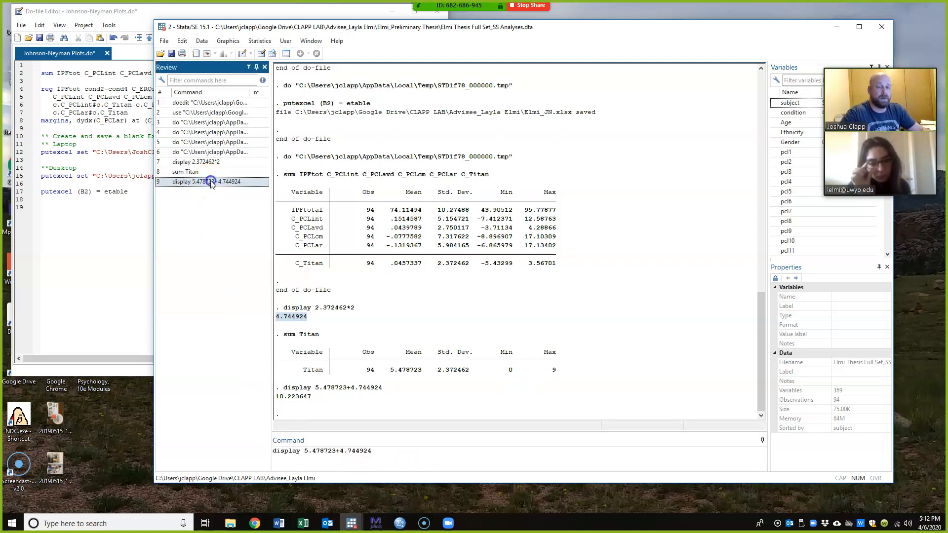
pyautogui.click(343, 450)
pyautogui.press('BackSpace')
pyautogui.write('-')
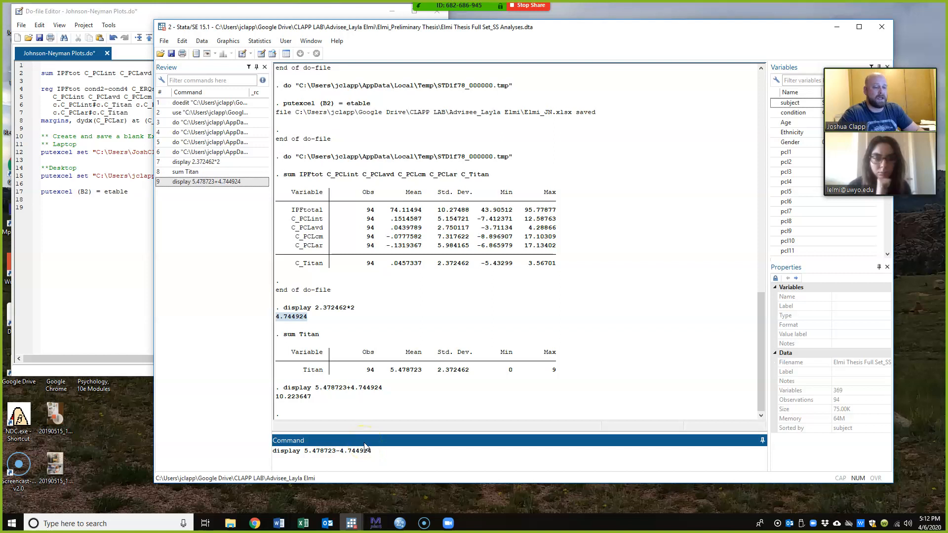
pyautogui.press('Return')
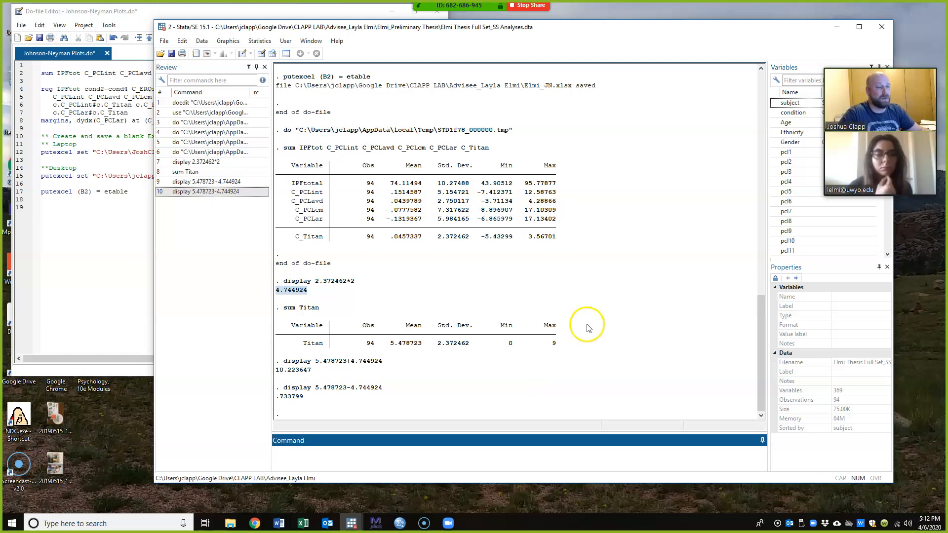
# Replace the lower C_Titan limit in the do-file's margins command with the minimum -5.43299 from the summary output.
pyautogui.click(271, 14)
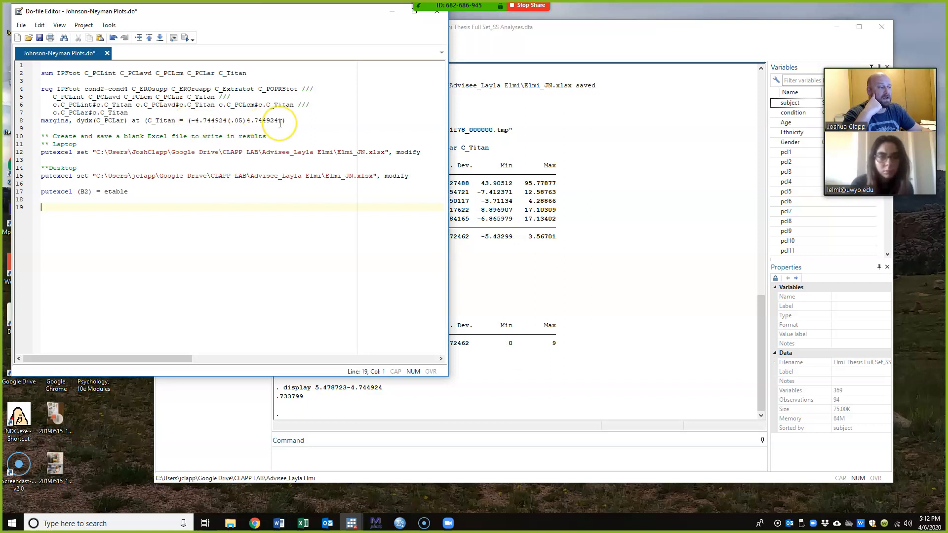
pyautogui.click(539, 49)
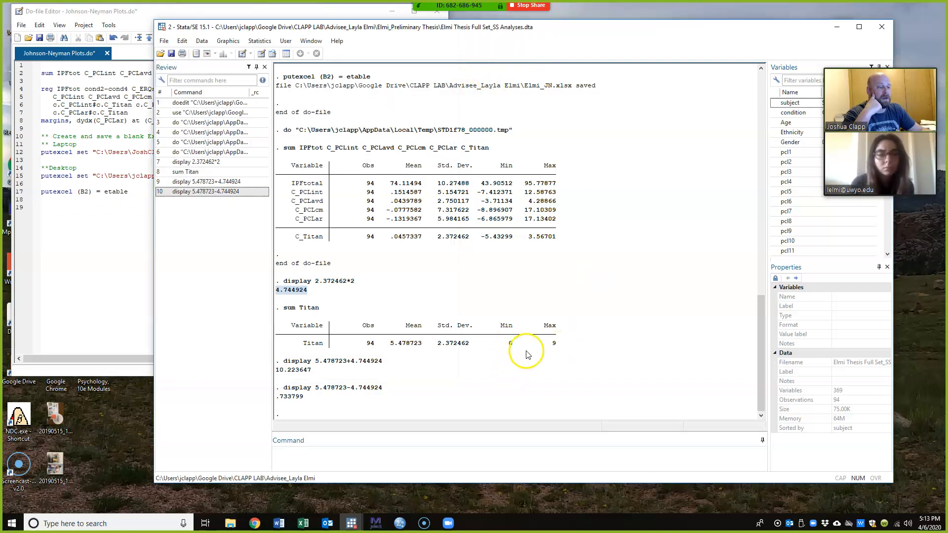
pyautogui.click(551, 301)
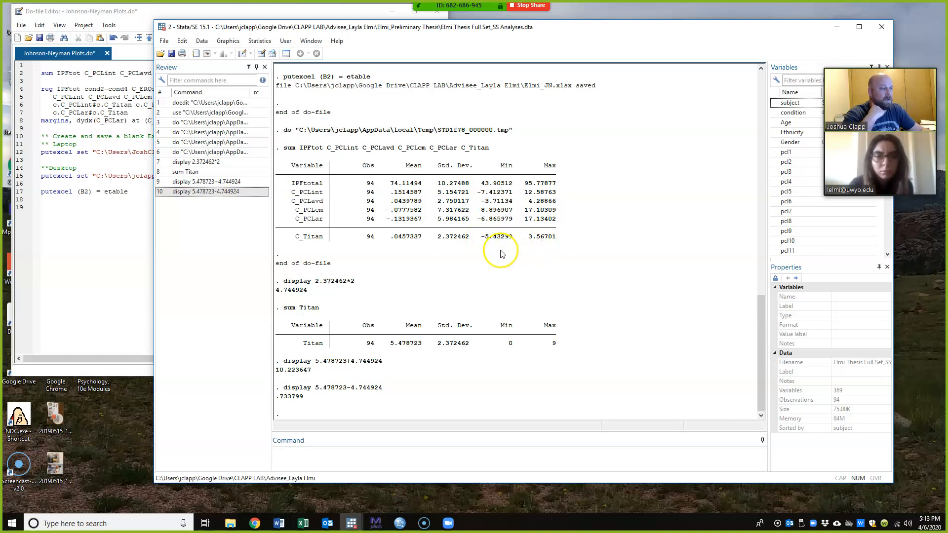
pyautogui.click(489, 239)
pyautogui.moveTo(489, 239); pyautogui.dragTo(508, 241)
pyautogui.hotkey('ctrl', 'c')
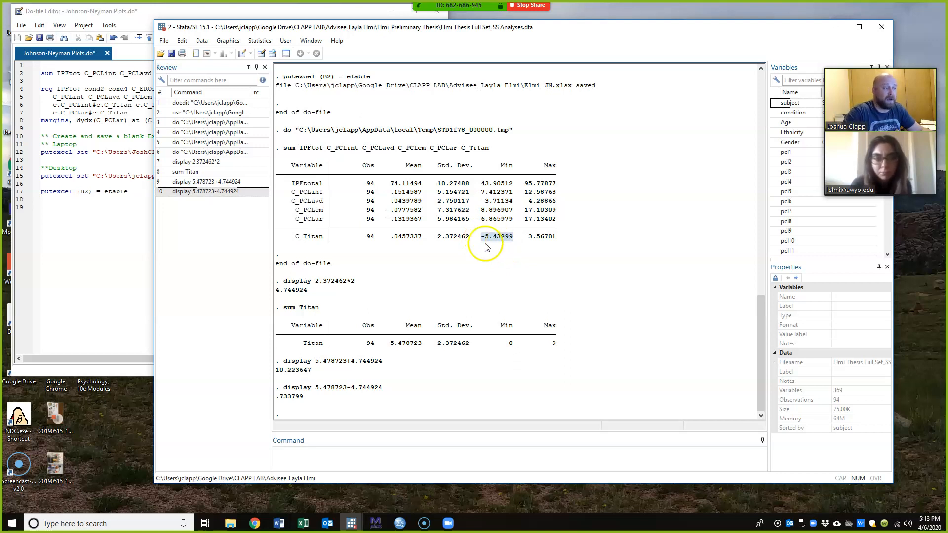
pyautogui.click(79, 284)
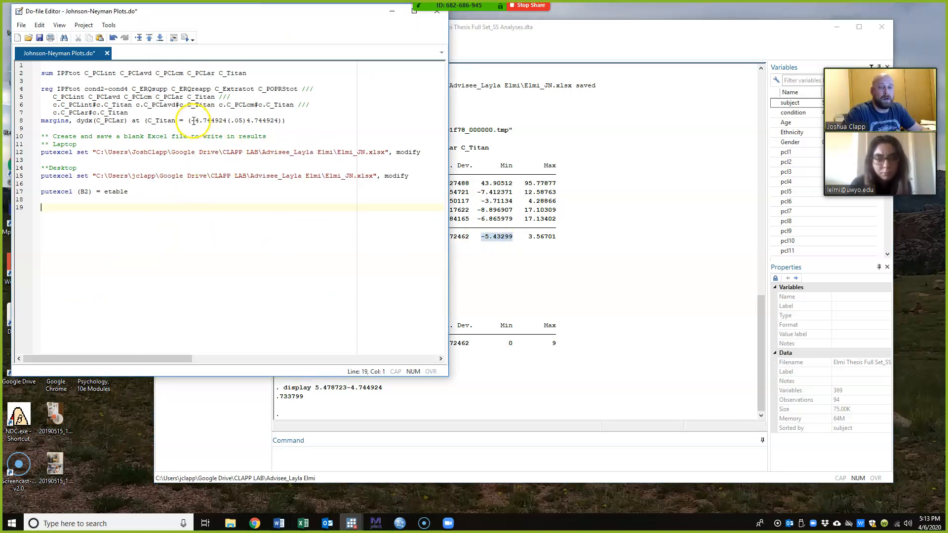
pyautogui.moveTo(190, 121); pyautogui.dragTo(225, 120)
pyautogui.hotkey('ctrl', 'v')
# Replace the upper C_Titan limit in the margins command with the maximum 3.56701 from the summary output.
pyautogui.moveTo(528, 236); pyautogui.dragTo(554, 239)
pyautogui.hotkey('ctrl', 'c')
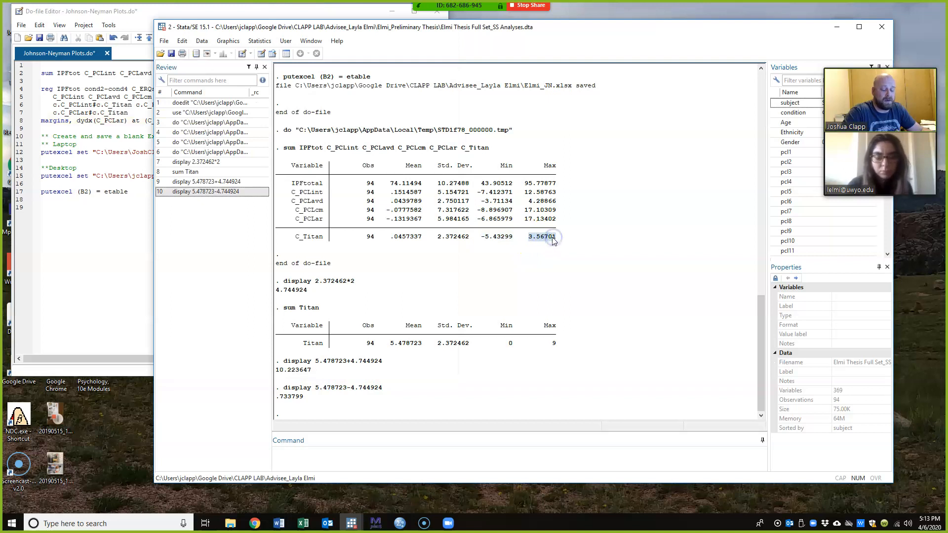
pyautogui.click(114, 280)
pyautogui.moveTo(243, 121); pyautogui.dragTo(274, 122)
pyautogui.hotkey('ctrl', 'v')
pyautogui.click(221, 237)
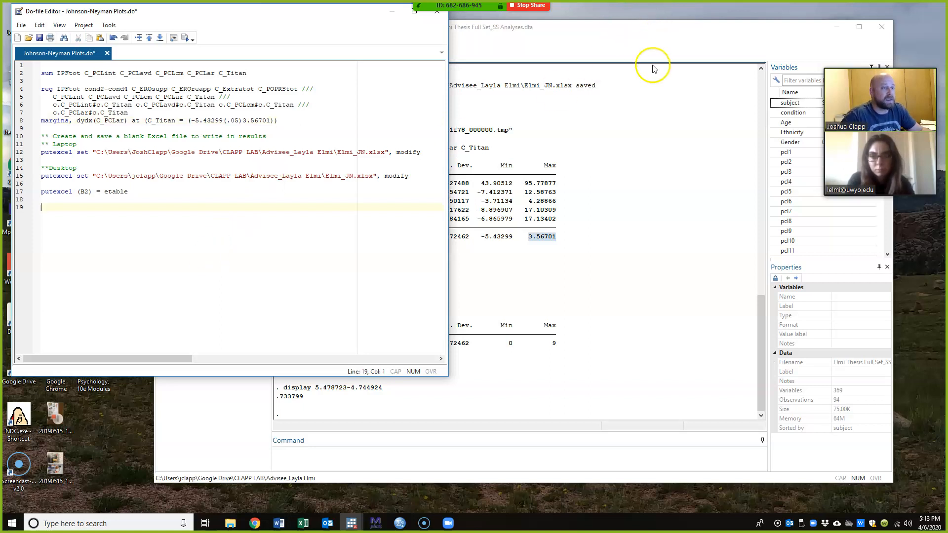
# Compare the C_Titan minimum and maximum in the summary output with both limits in the do-file's margins command.
pyautogui.click(647, 51)
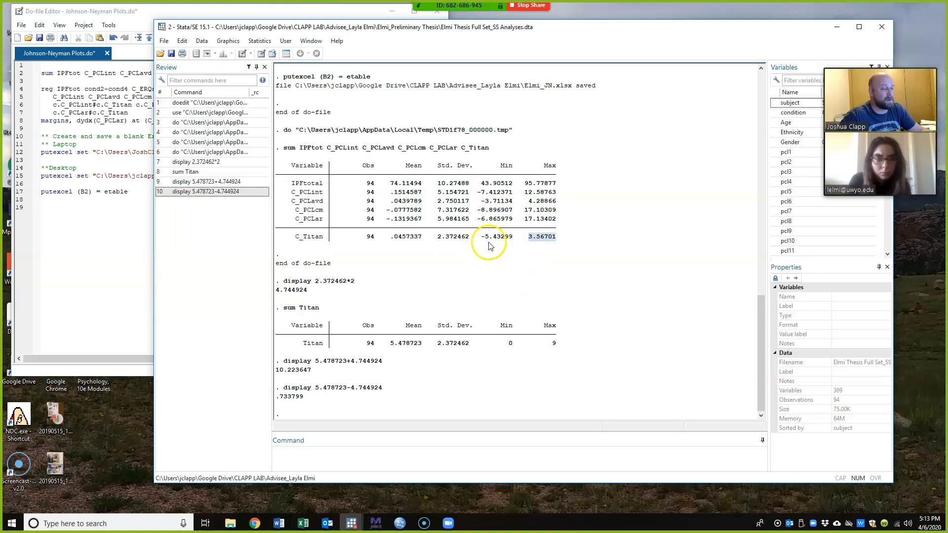
pyautogui.click(140, 230)
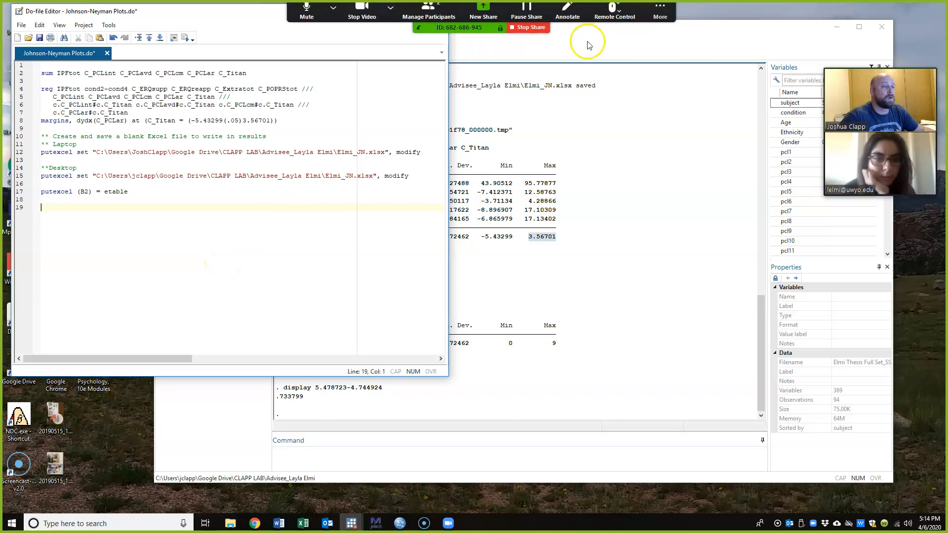
pyautogui.click(587, 42)
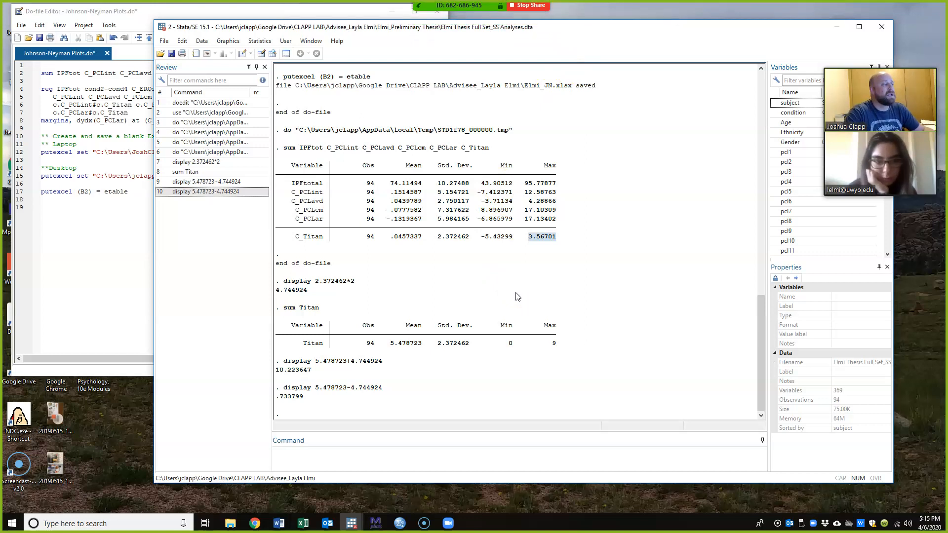
pyautogui.click(119, 254)
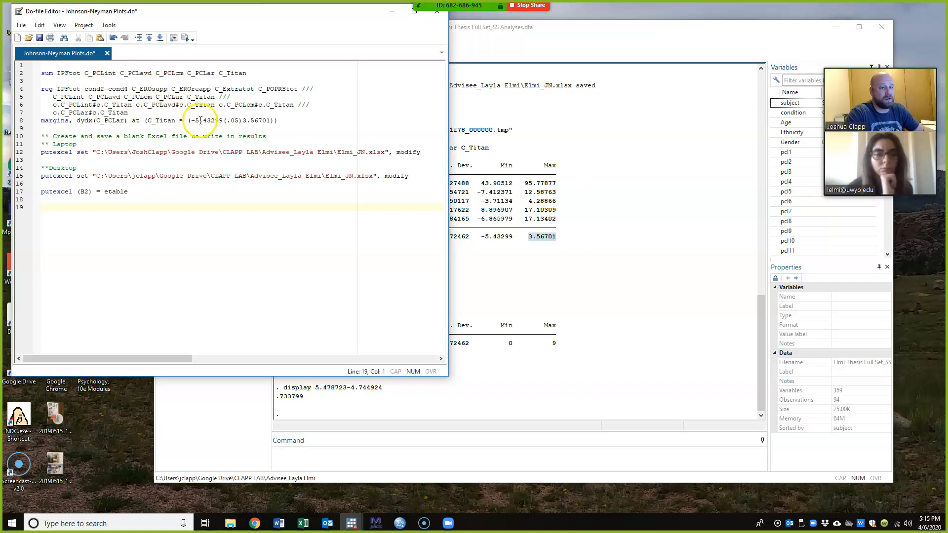
pyautogui.moveTo(192, 120); pyautogui.dragTo(222, 120)
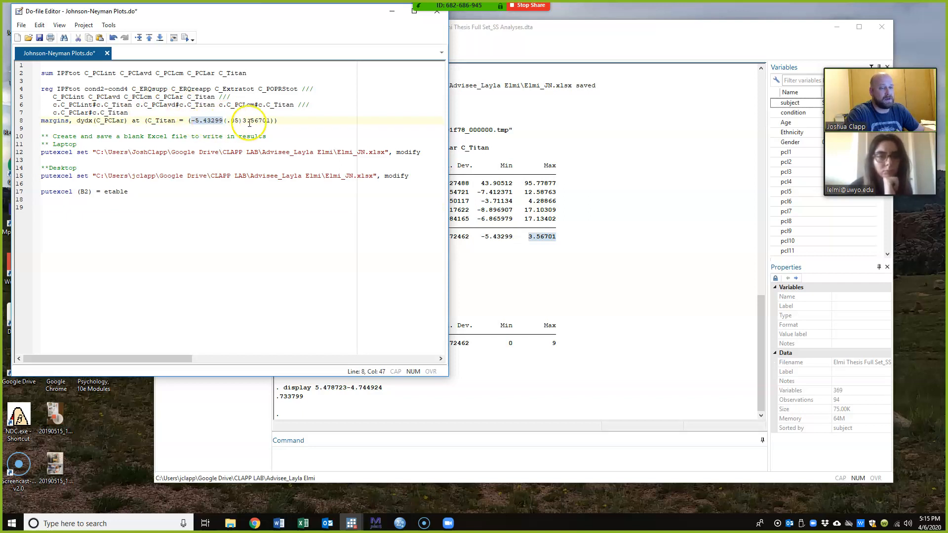
pyautogui.moveTo(241, 120); pyautogui.dragTo(271, 120)
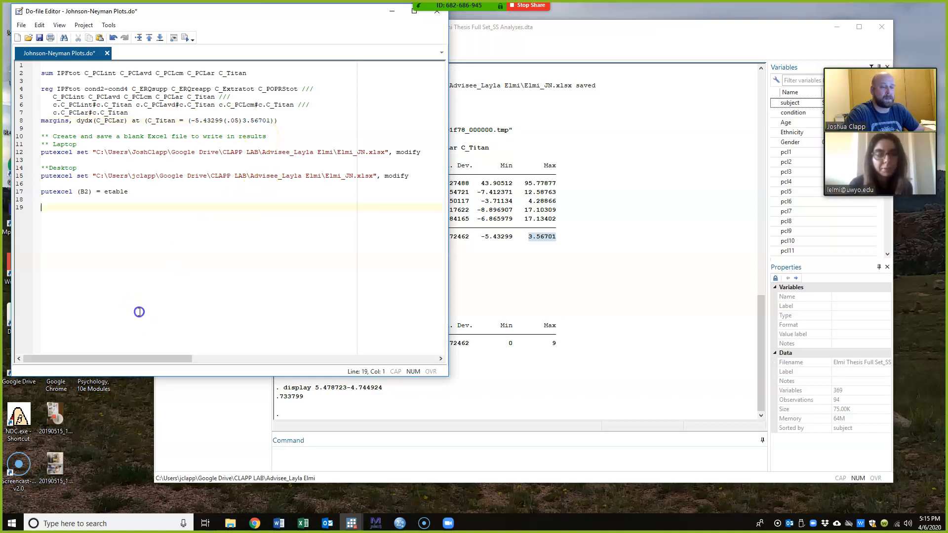
pyautogui.click(483, 72)
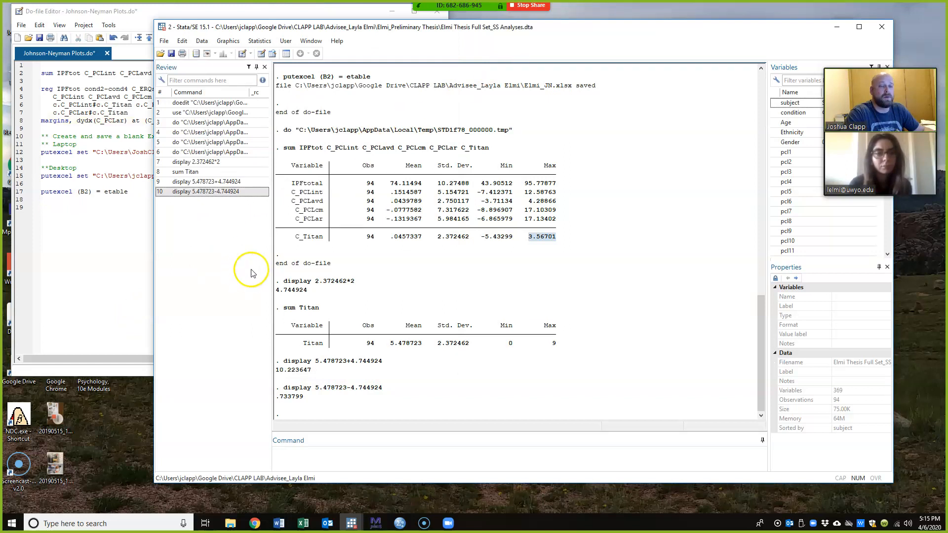
# Execute the full reg IPFtot command on lines 4 to 7 of the do-file and show its output.
pyautogui.click(131, 284)
pyautogui.moveTo(25, 89); pyautogui.dragTo(29, 112)
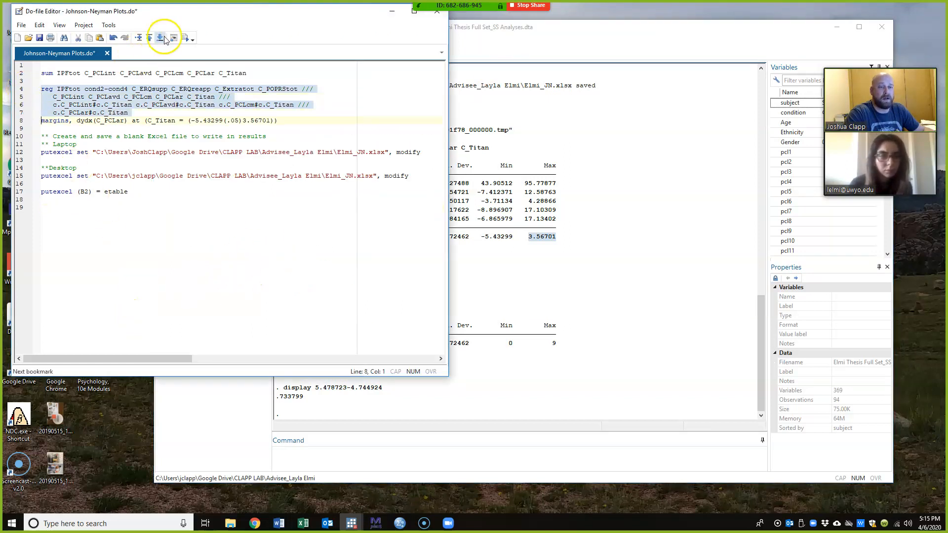
pyautogui.click(185, 38)
pyautogui.click(626, 47)
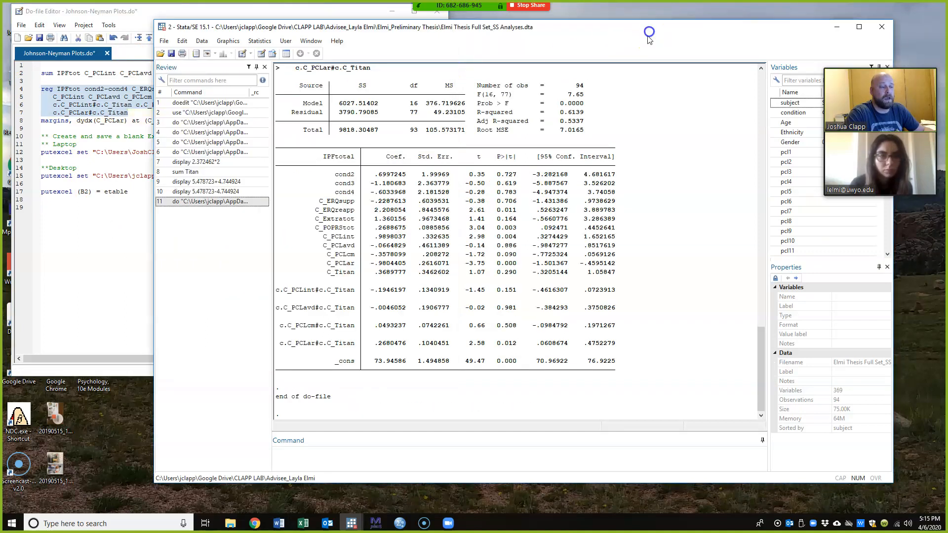
# Execute the margins, dydx(C_PCLar) command over the C_Titan range -5.43299(.05)3.56701 and view the end of its output.
pyautogui.click(80, 263)
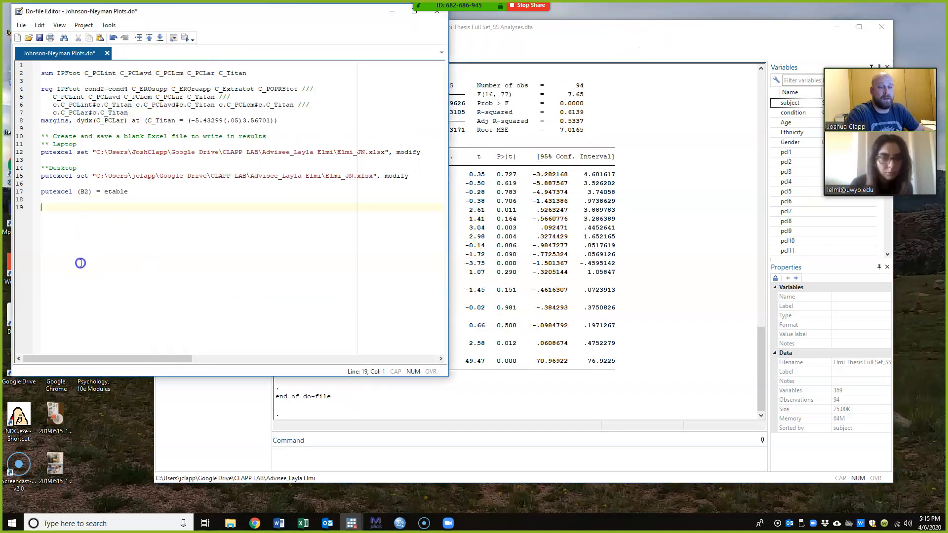
pyautogui.click(17, 121)
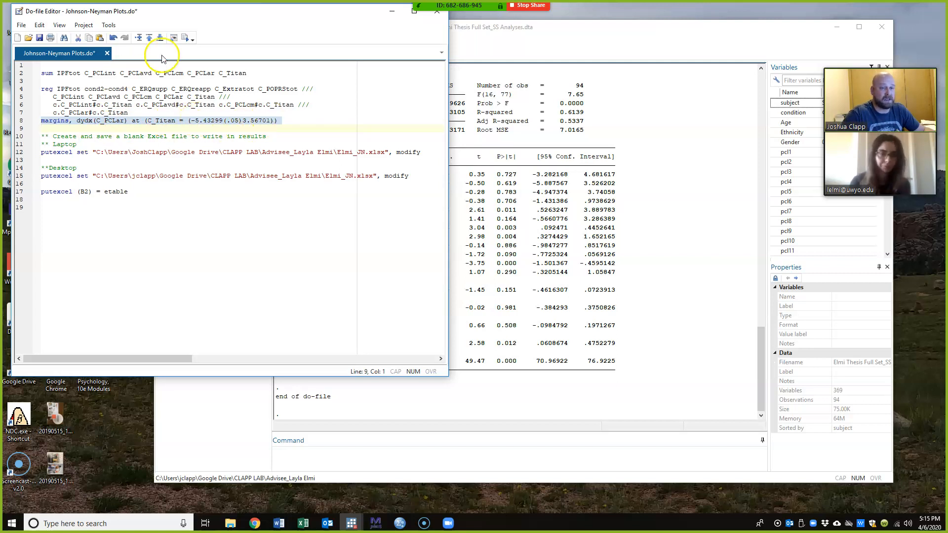
pyautogui.click(185, 38)
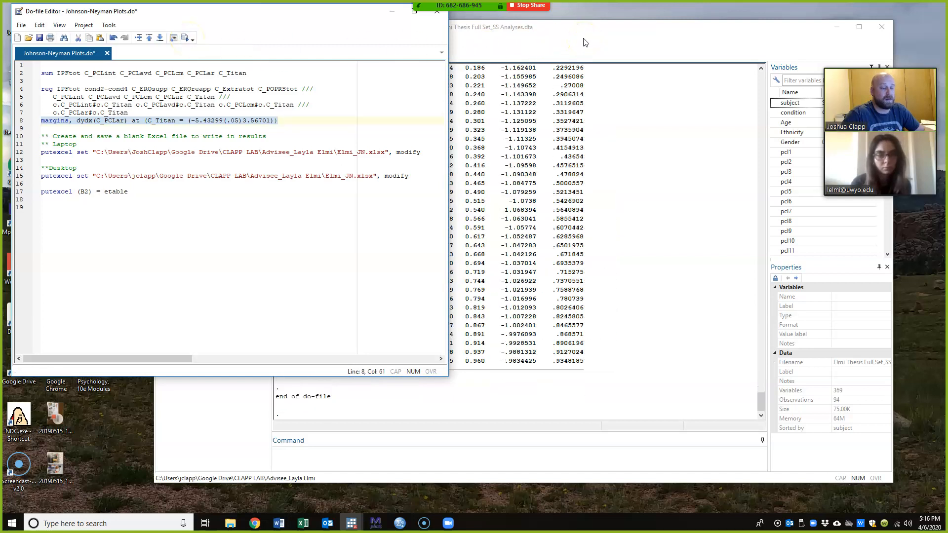
pyautogui.click(698, 377)
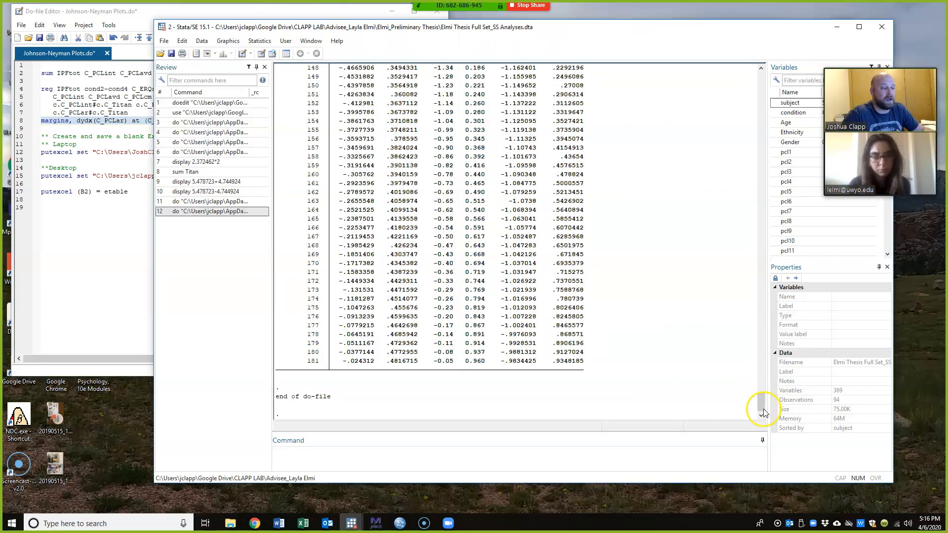
pyautogui.moveTo(760, 405); pyautogui.dragTo(790, 407)
# Execute only the putexcel (B2) = etable line of the do-file and view its output in Stata.
pyautogui.click(110, 282)
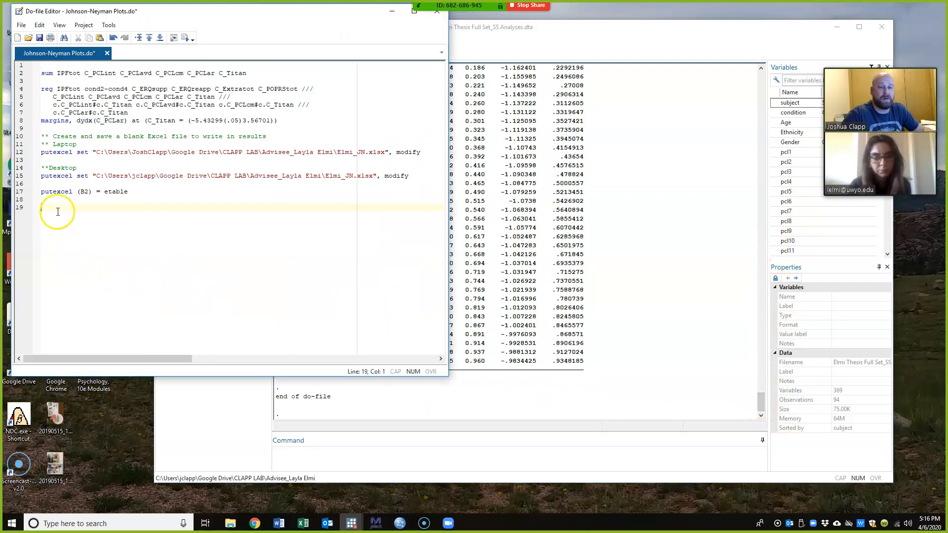
pyautogui.click(22, 191)
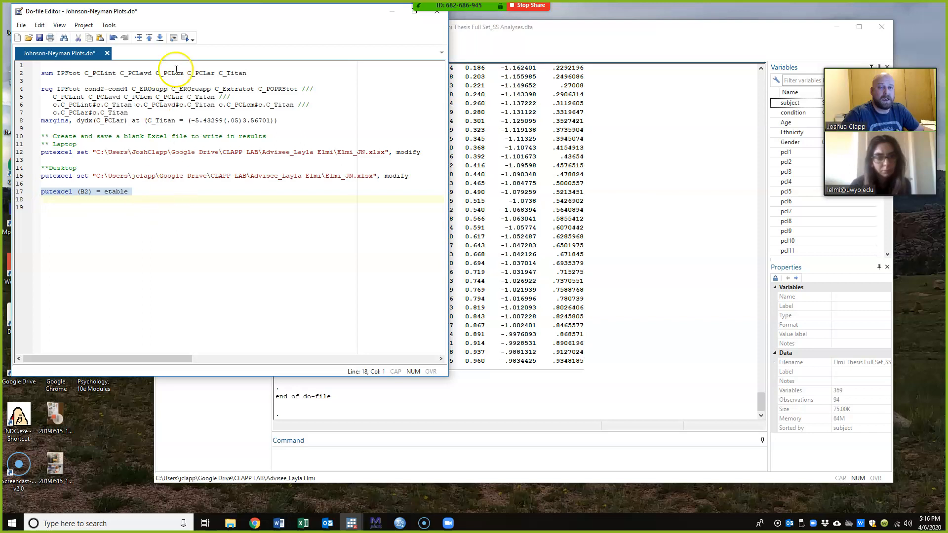
pyautogui.click(185, 38)
pyautogui.click(691, 158)
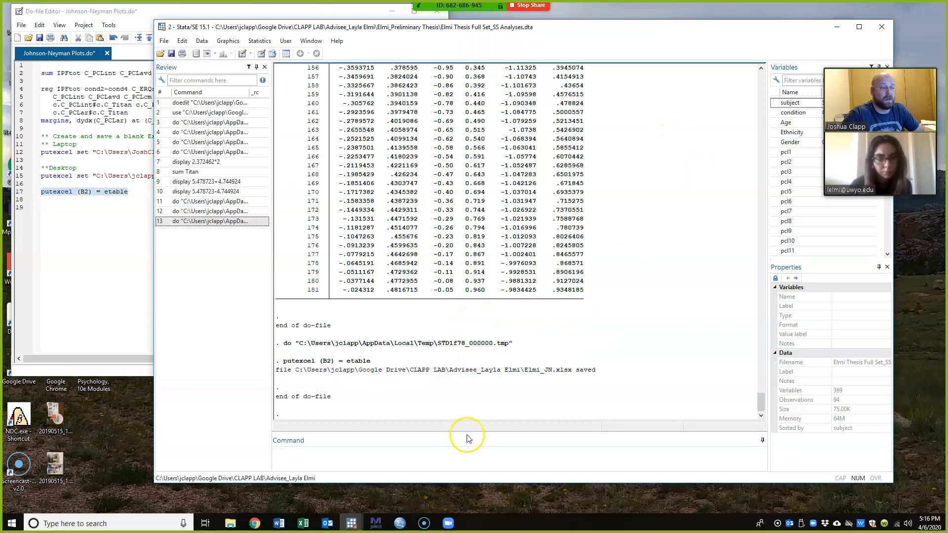
# Open the exported results workbook from the advisee folder in Excel and clear the folder window out of the way.
pyautogui.click(231, 523)
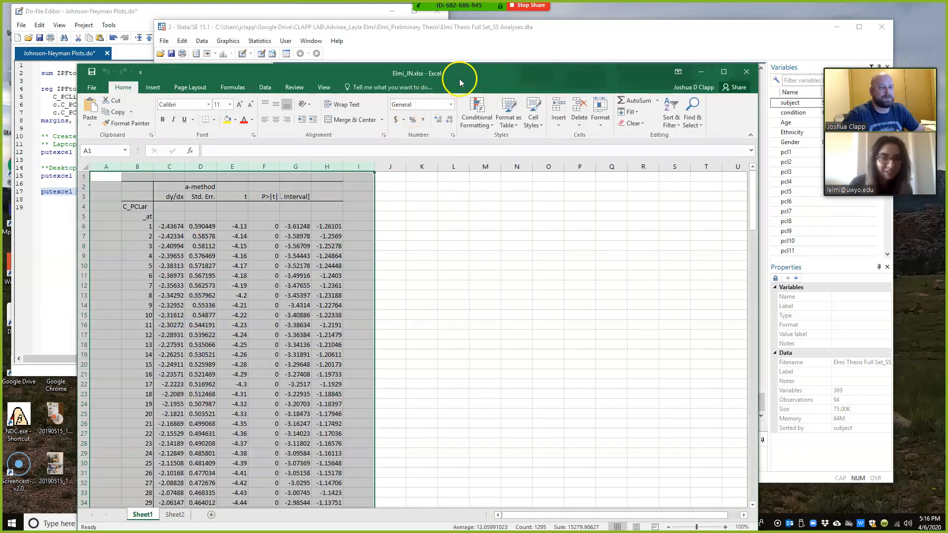
pyautogui.moveTo(459, 82); pyautogui.dragTo(524, 29)
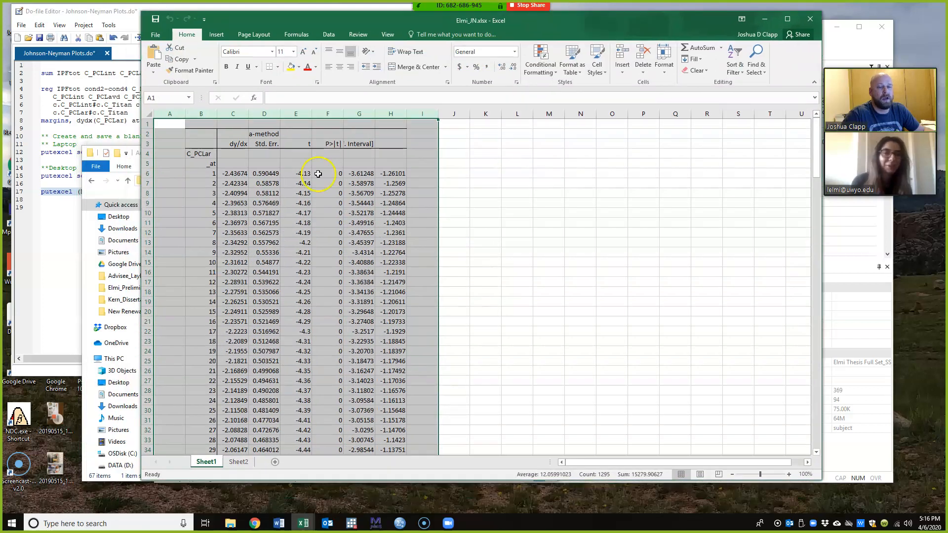
pyautogui.click(138, 478)
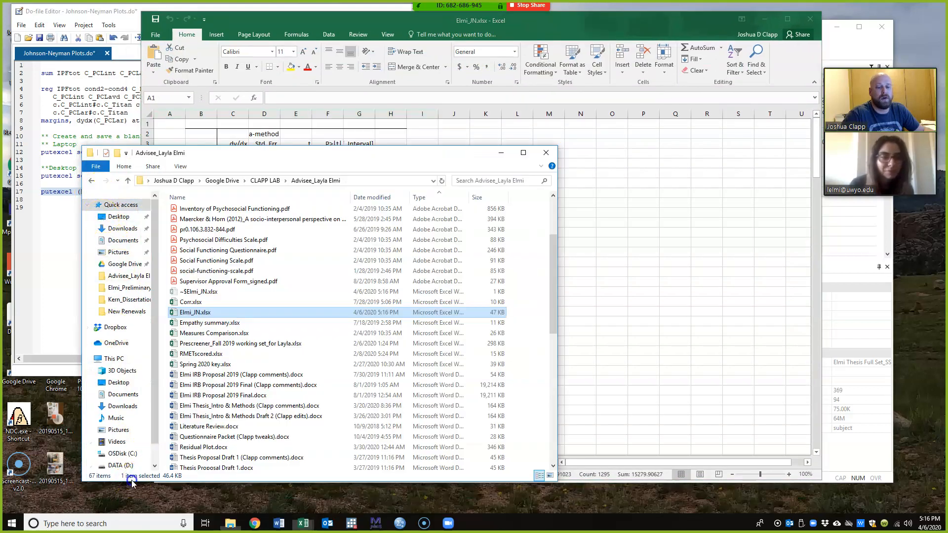
pyautogui.click(500, 153)
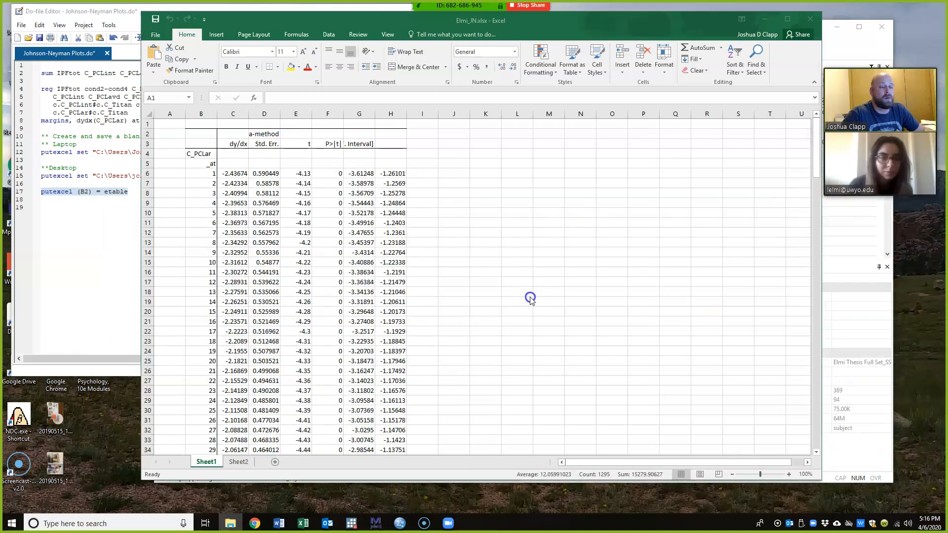
# Look through the exported margins table on Sheet1 from start to end and return to its first dy/dx value.
pyautogui.scroll(-20, 423, 262)
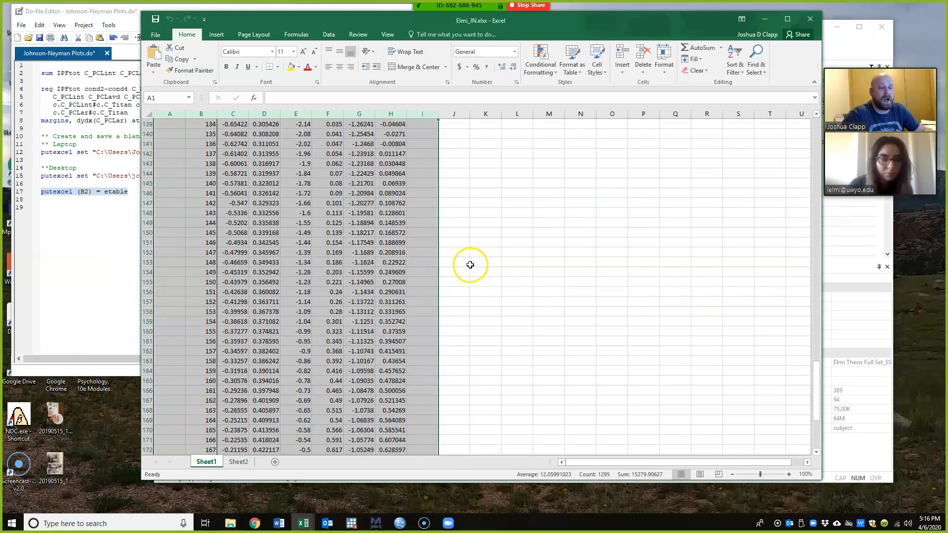
pyautogui.scroll(20, 471, 287)
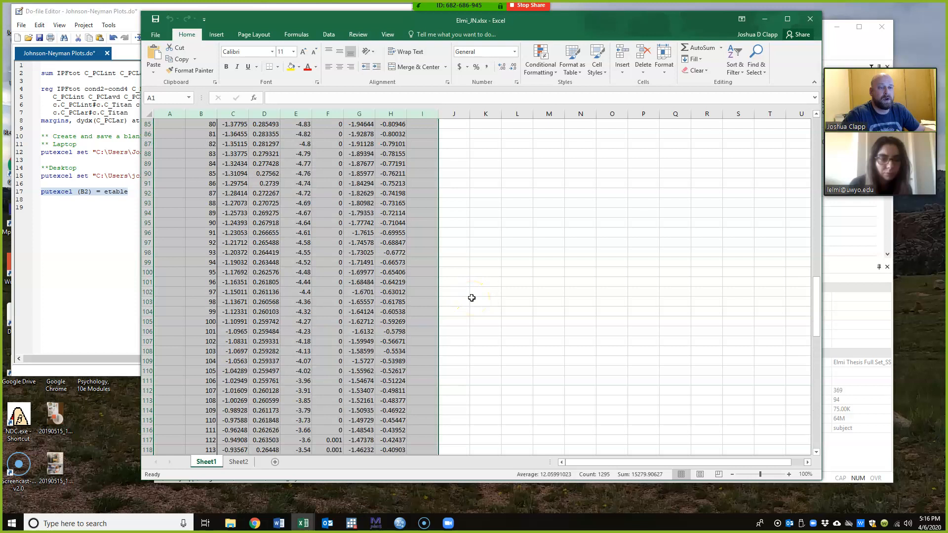
pyautogui.scroll(13, 471, 297)
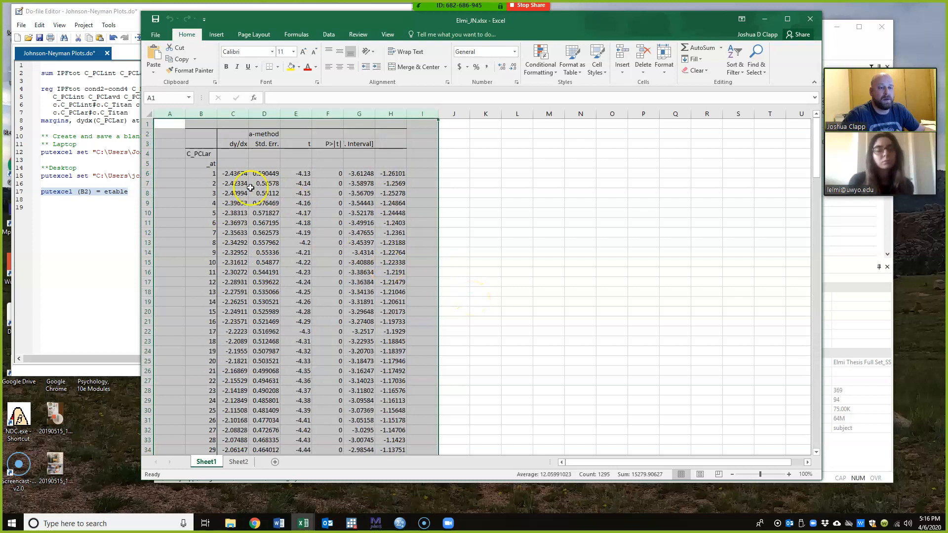
pyautogui.click(239, 177)
# Switch to Stata and examine the margins output, relating the numbered C_Titan at-values to the rows of the dy/dx table.
pyautogui.moveTo(629, 35); pyautogui.dragTo(498, 31)
pyautogui.click(784, 28)
pyautogui.scroll(10, 501, 280)
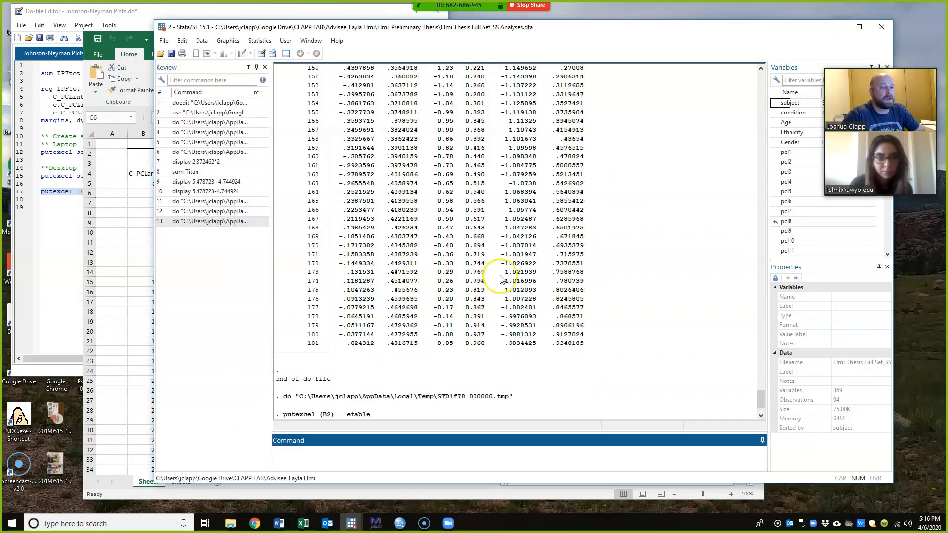
pyautogui.scroll(15, 498, 279)
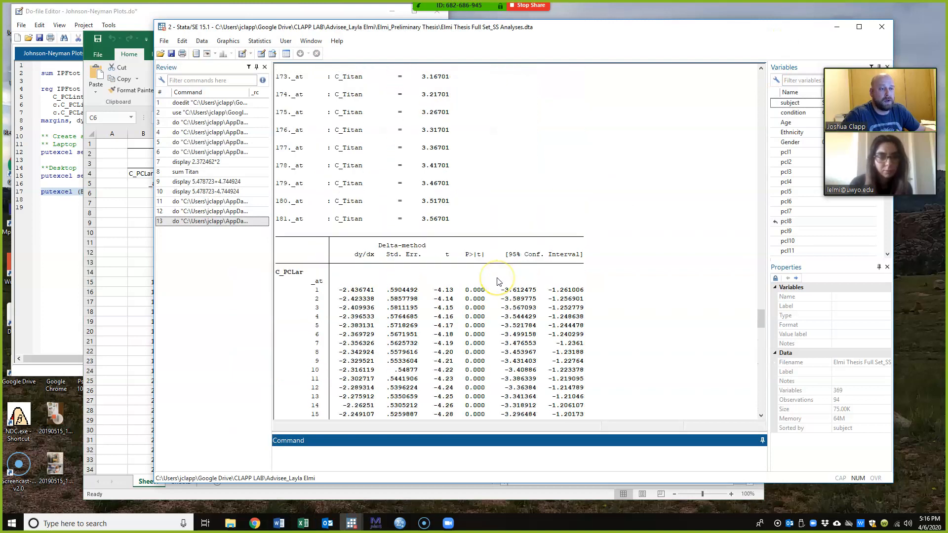
pyautogui.moveTo(760, 301); pyautogui.dragTo(758, 144)
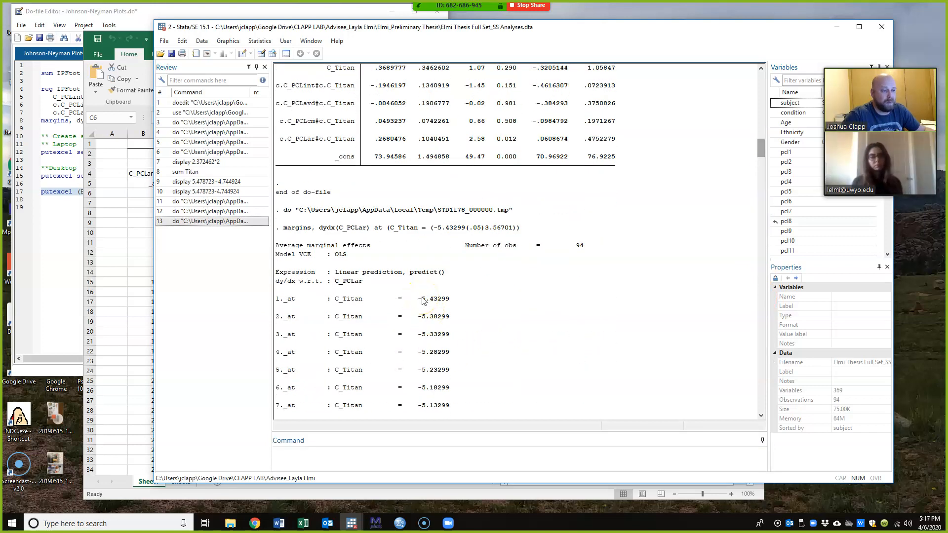
pyautogui.moveTo(760, 145); pyautogui.dragTo(765, 313)
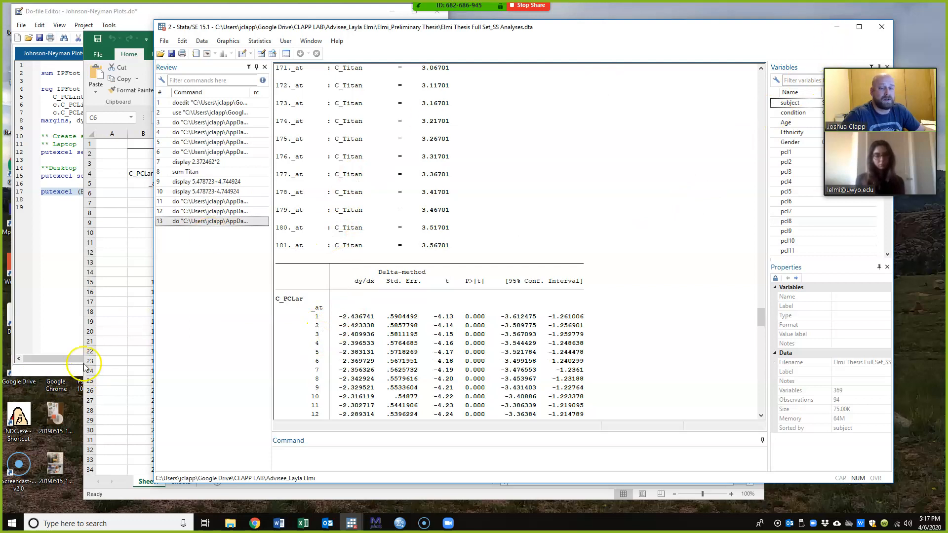
# In Excel, copy the margins table C3:H186 from Sheet1 into a new sheet, starting at cell B1.
pyautogui.hotkey('alt', 'Tab')
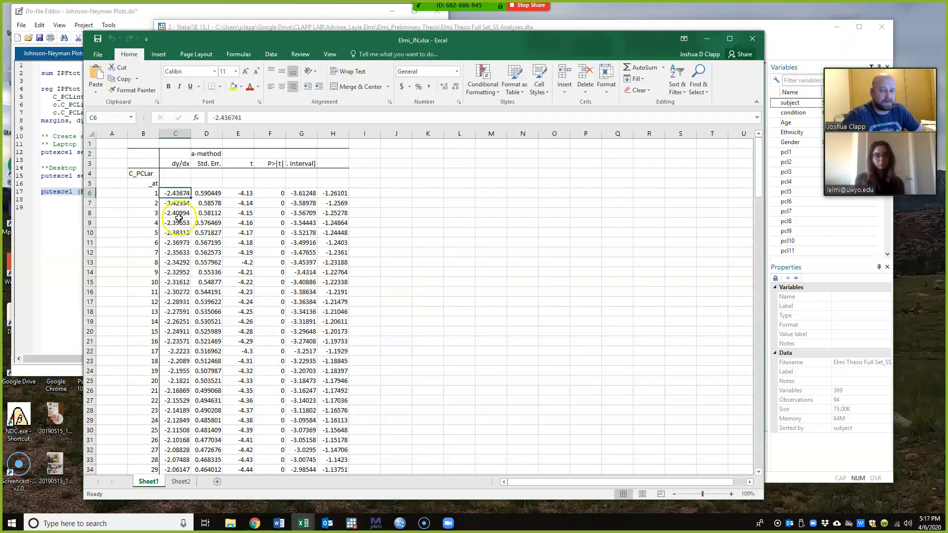
pyautogui.moveTo(173, 164); pyautogui.dragTo(328, 427)
pyautogui.hotkey('ctrl', 'c')
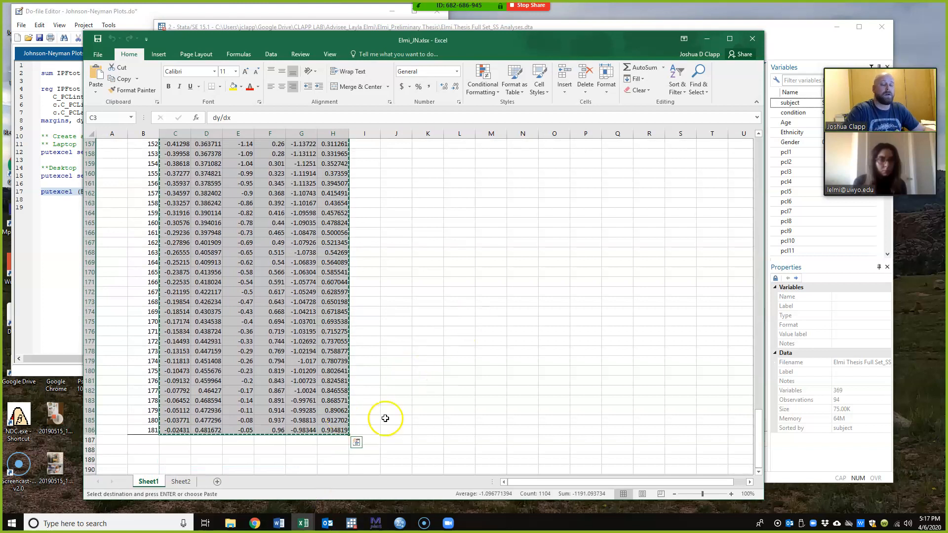
pyautogui.click(720, 40)
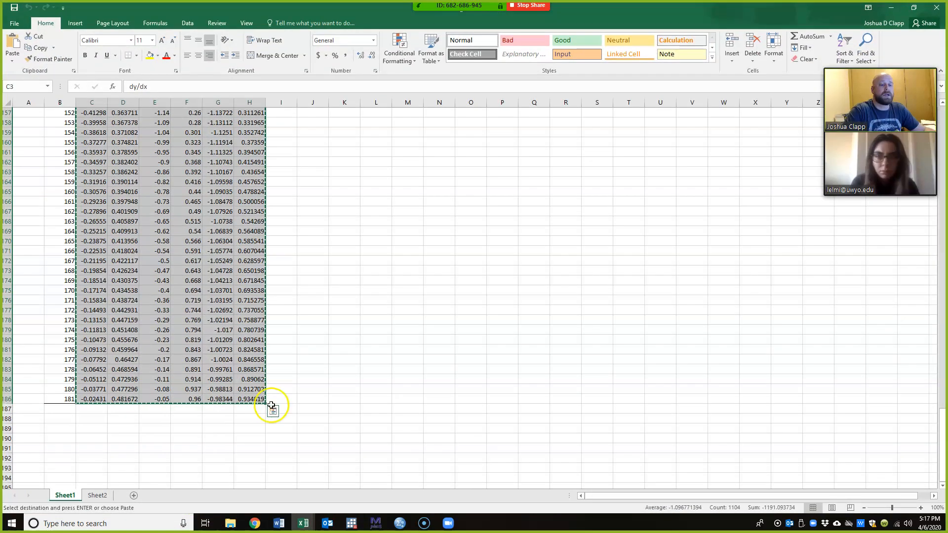
pyautogui.click(96, 495)
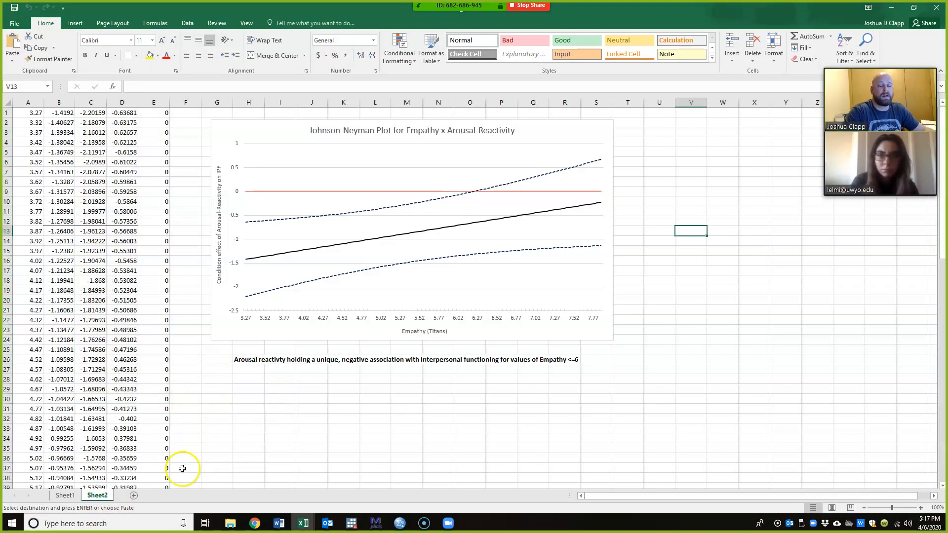
pyautogui.click(134, 495)
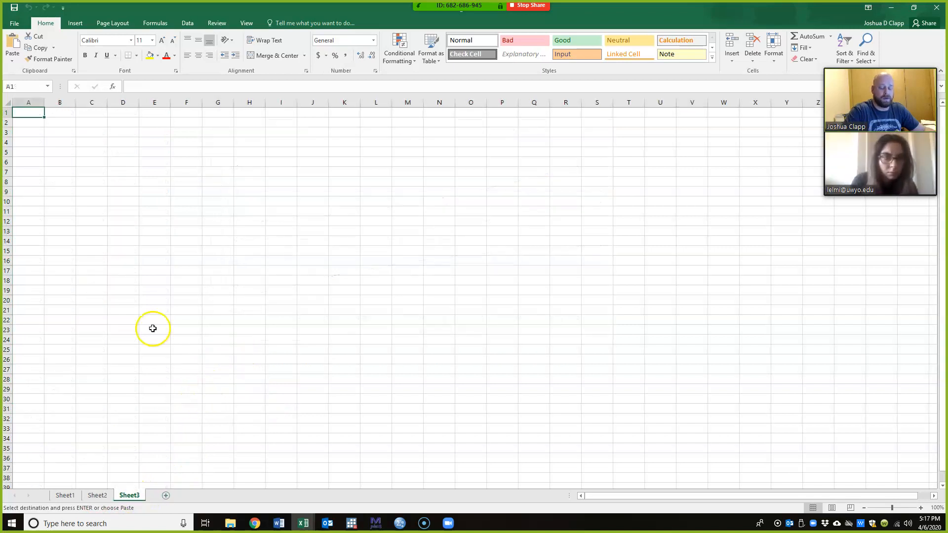
pyautogui.click(65, 112)
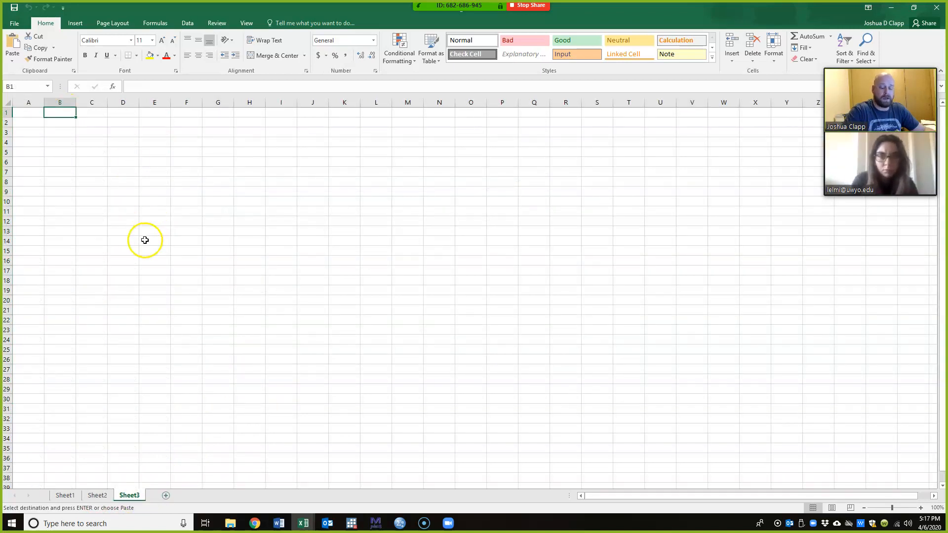
pyautogui.hotkey('ctrl', 'v')
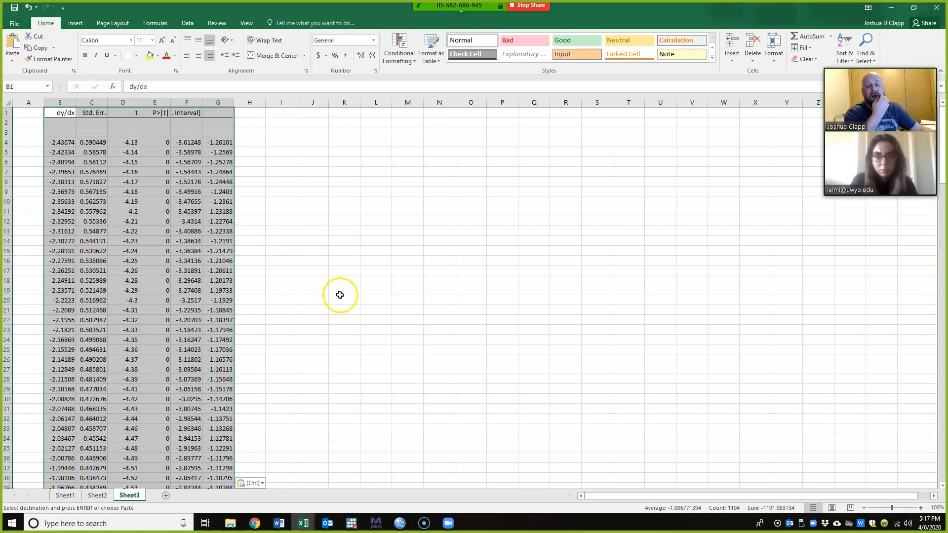
pyautogui.click(343, 319)
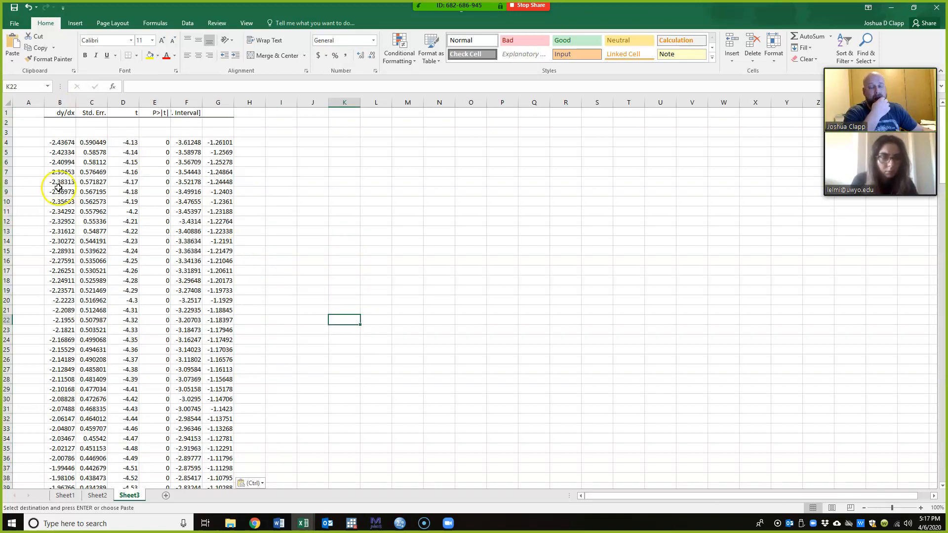
# Delete the Std. Err., t and P>|t| columns (C to E) from the new sheet.
pyautogui.click(63, 100)
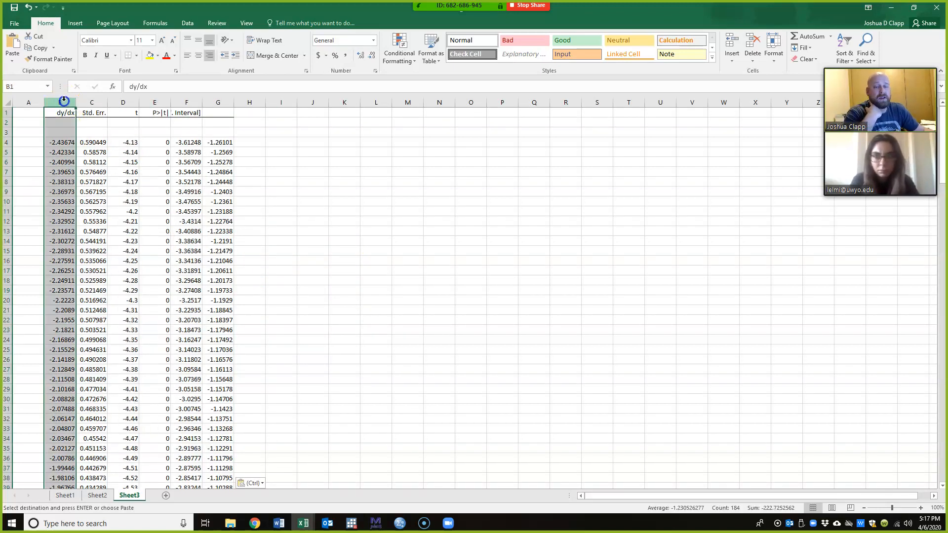
pyautogui.click(93, 103)
pyautogui.moveTo(93, 103); pyautogui.dragTo(144, 104)
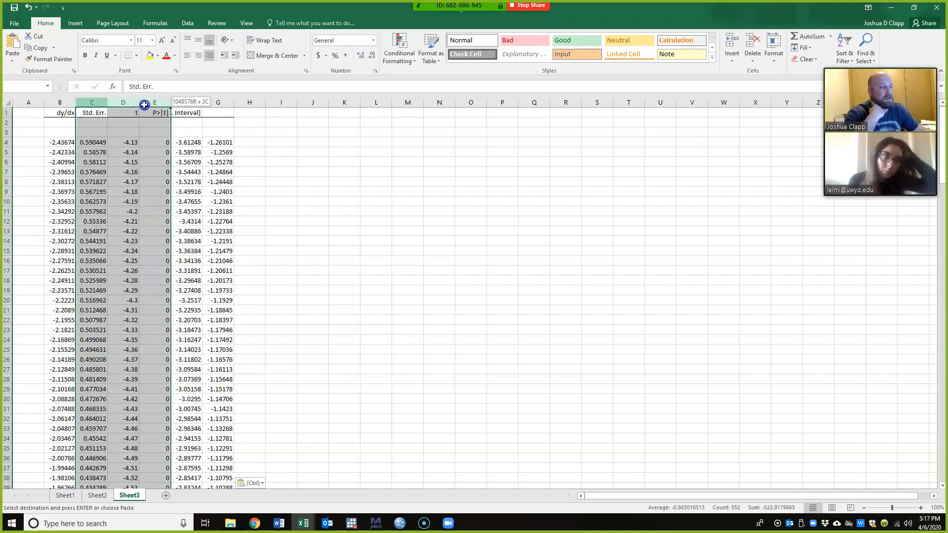
pyautogui.rightClick(124, 165)
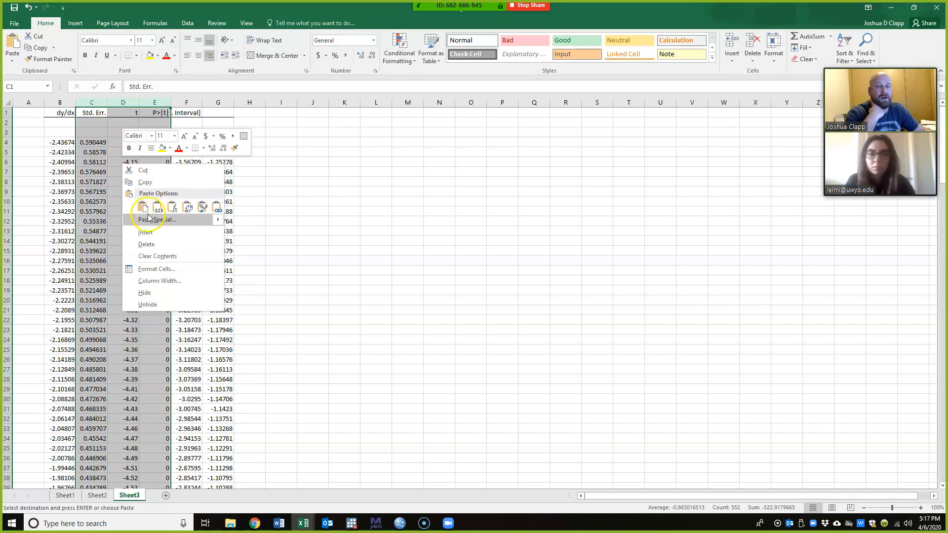
pyautogui.click(158, 246)
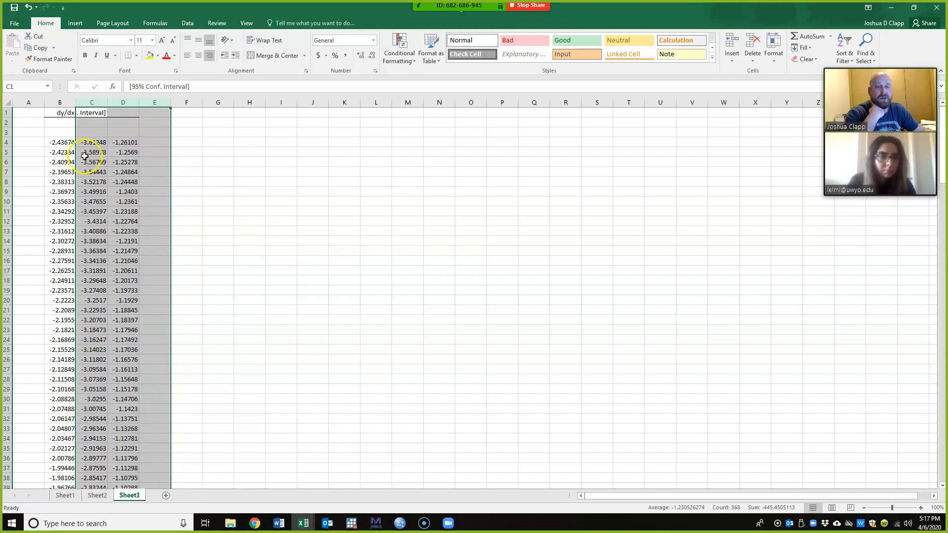
# Delete the header row and the two blank rows (rows 1 to 3) above the values on the new sheet.
pyautogui.click(87, 132)
pyautogui.click(90, 113)
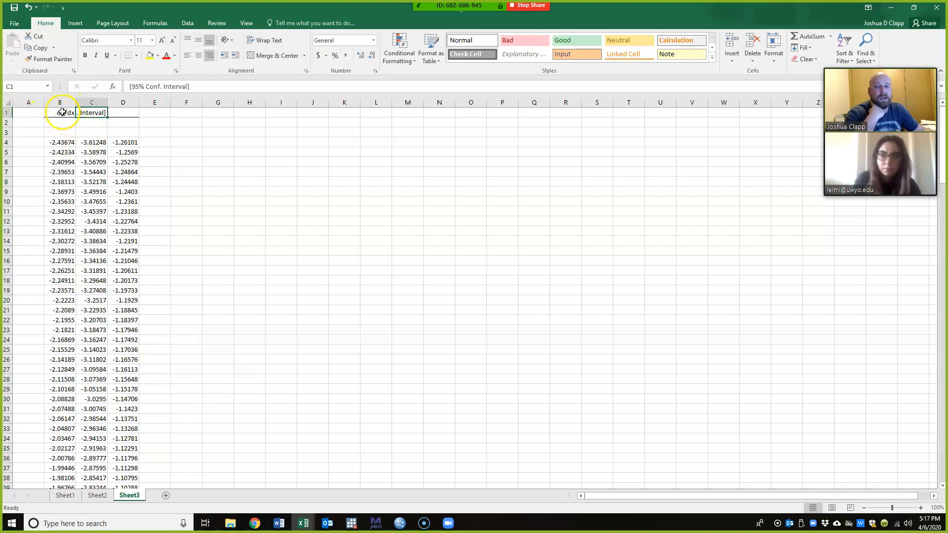
pyautogui.press('Right')
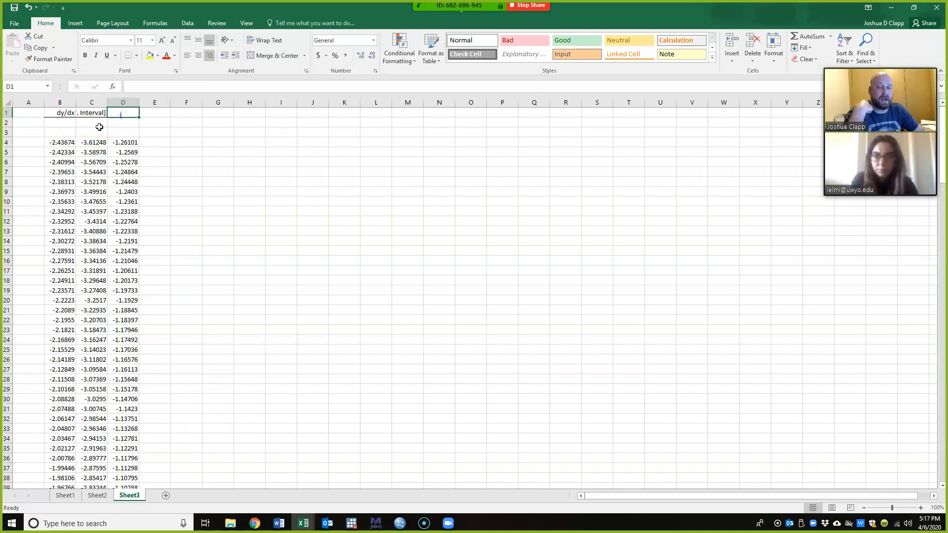
pyautogui.moveTo(7, 114); pyautogui.dragTo(16, 131)
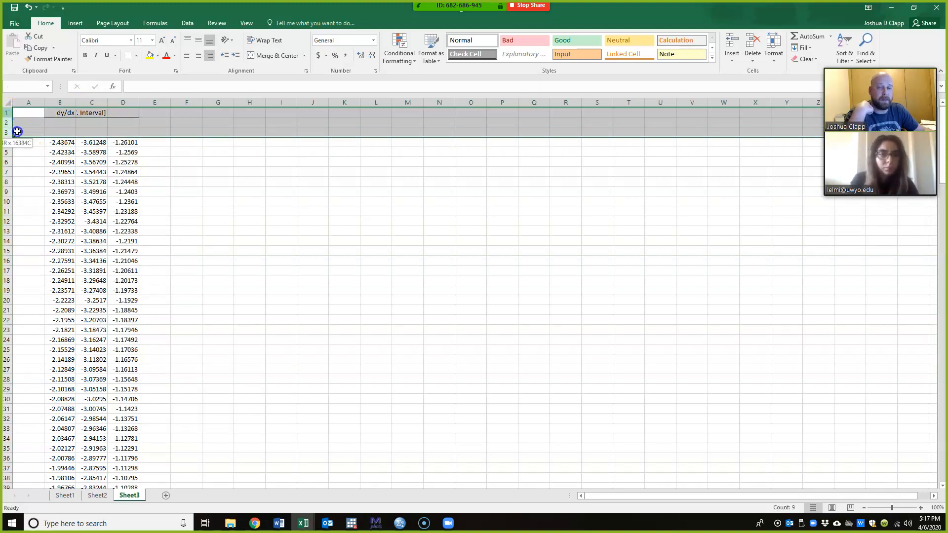
pyautogui.rightClick(89, 126)
pyautogui.click(118, 205)
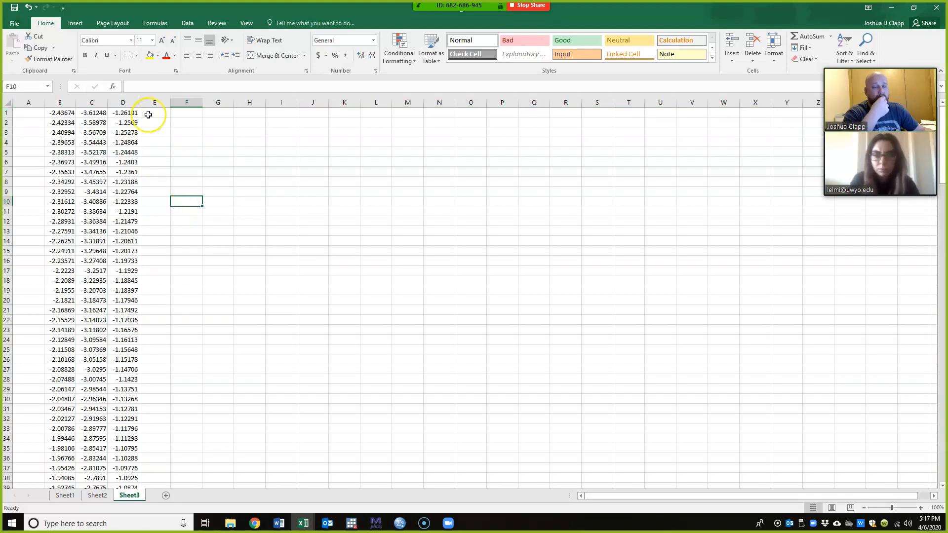
# Select cell A1 on the new sheet and arrange the Excel and Stata windows so both can be seen together.
pyautogui.click(29, 113)
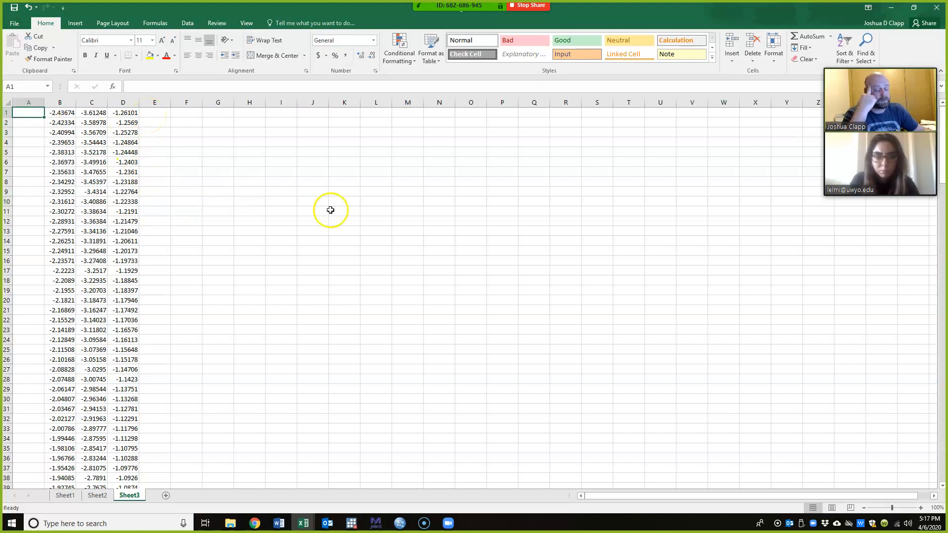
pyautogui.click(914, 8)
pyautogui.moveTo(482, 44); pyautogui.dragTo(433, 20)
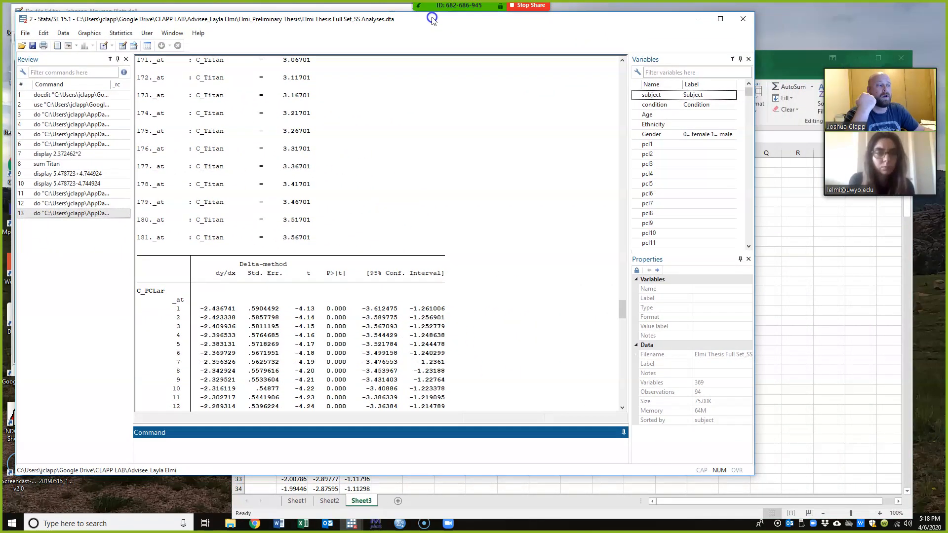
pyautogui.click(726, 55)
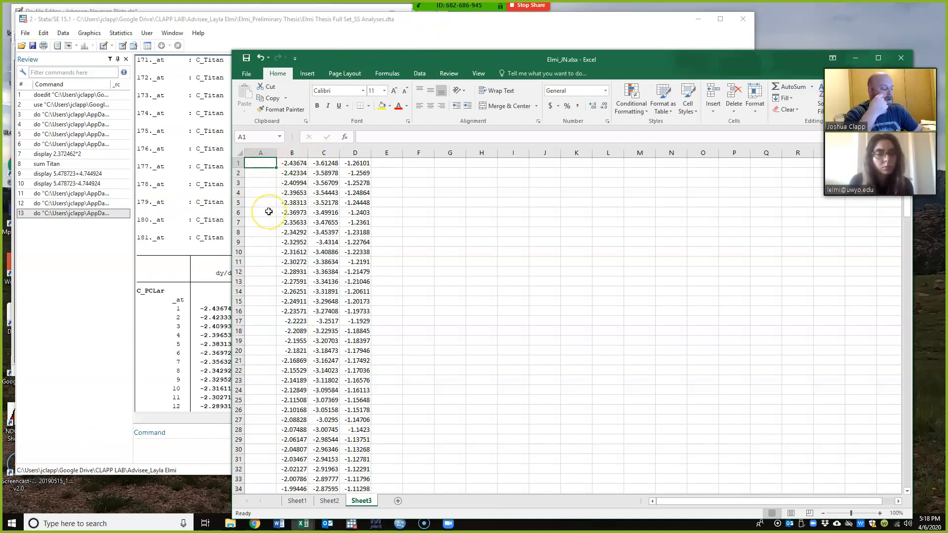
# Enter 0 in cell A1 and the formula =A1+.05 in cell A2 of Sheet3.
pyautogui.write('0')
pyautogui.press('Return')
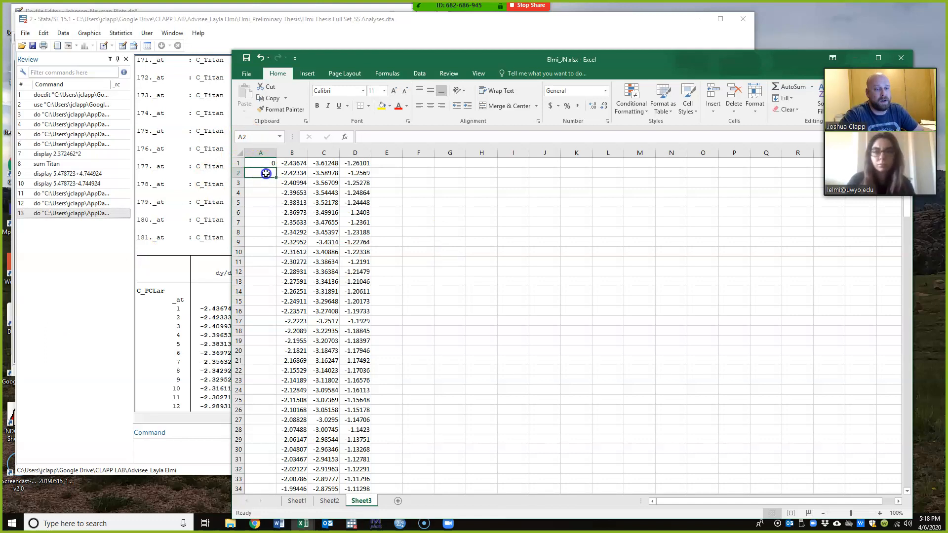
pyautogui.write('=')
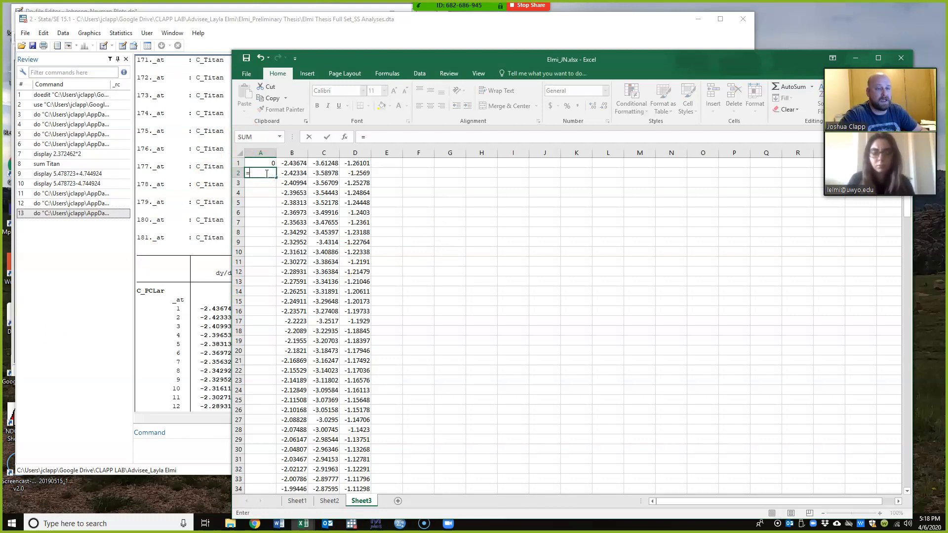
pyautogui.click(271, 161)
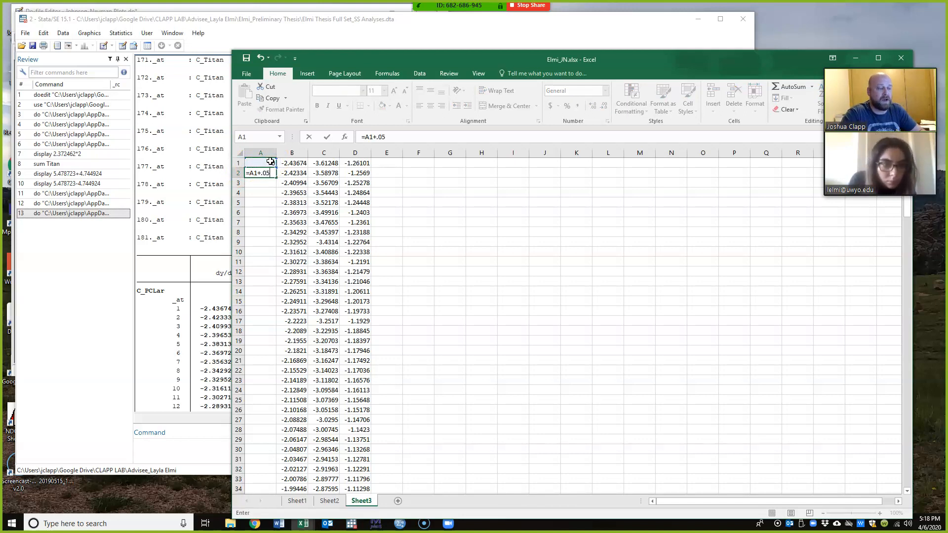
pyautogui.write('+.05')
pyautogui.press('Return')
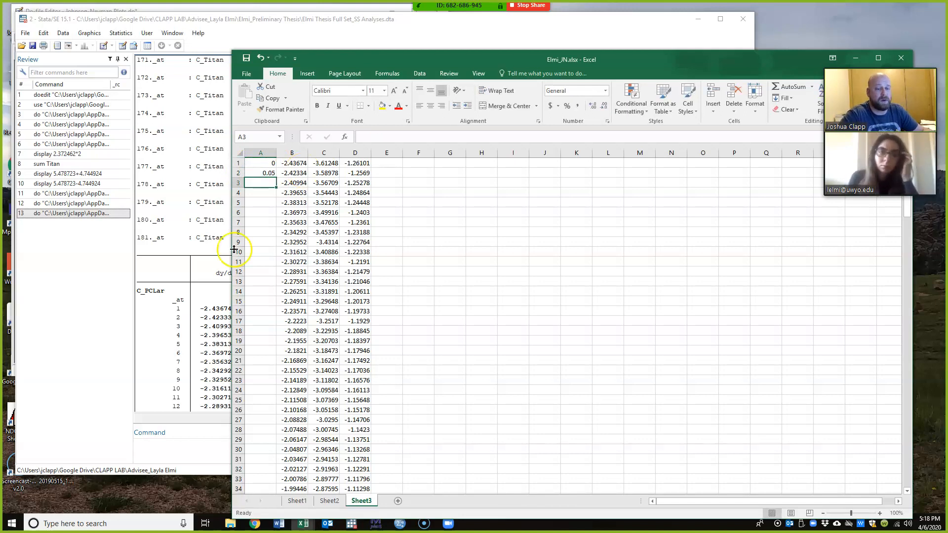
# Check the C_Titan range and increment in the margins command of the Stata do-file, and return to Excel.
pyautogui.click(64, 375)
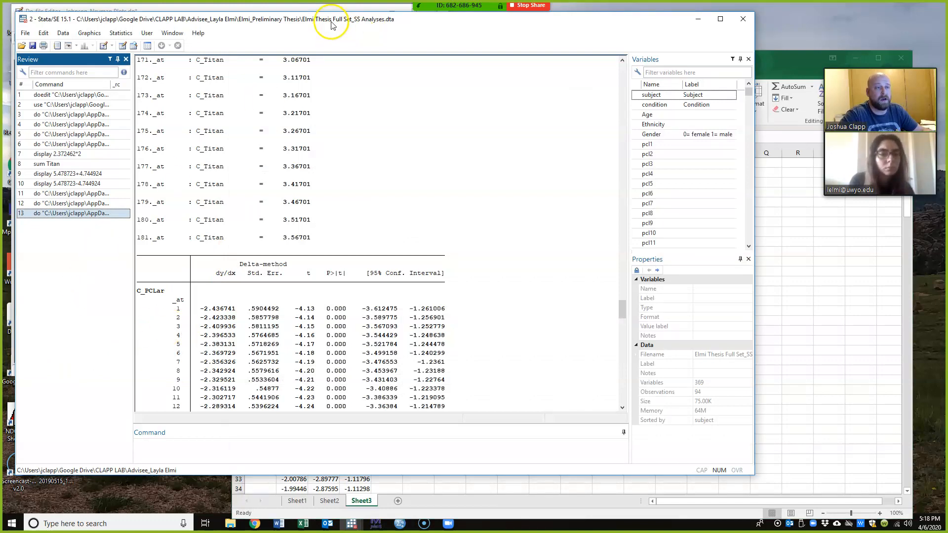
pyautogui.moveTo(331, 24); pyautogui.dragTo(337, 61)
pyautogui.click(301, 27)
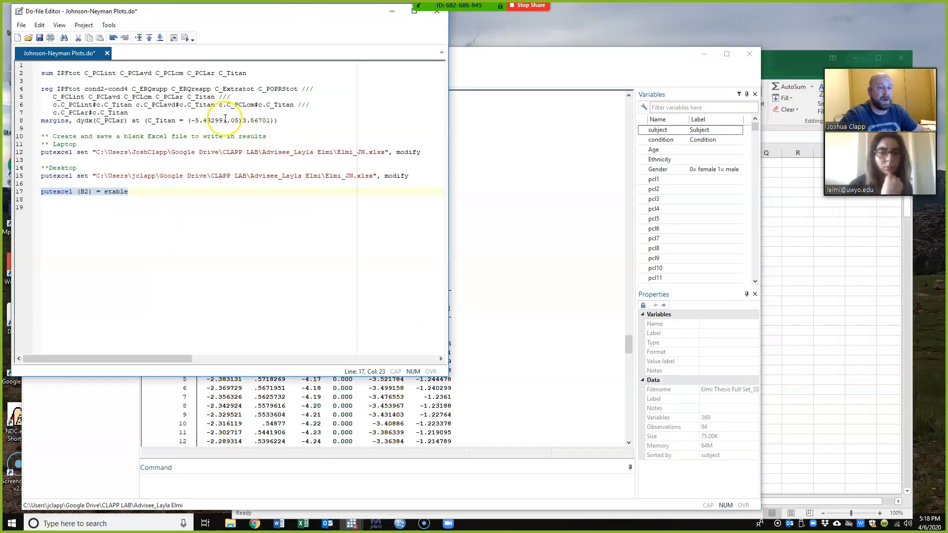
pyautogui.click(778, 63)
# Fill the A2 formula down column A to row 181, the last row of margins values.
pyautogui.click(266, 172)
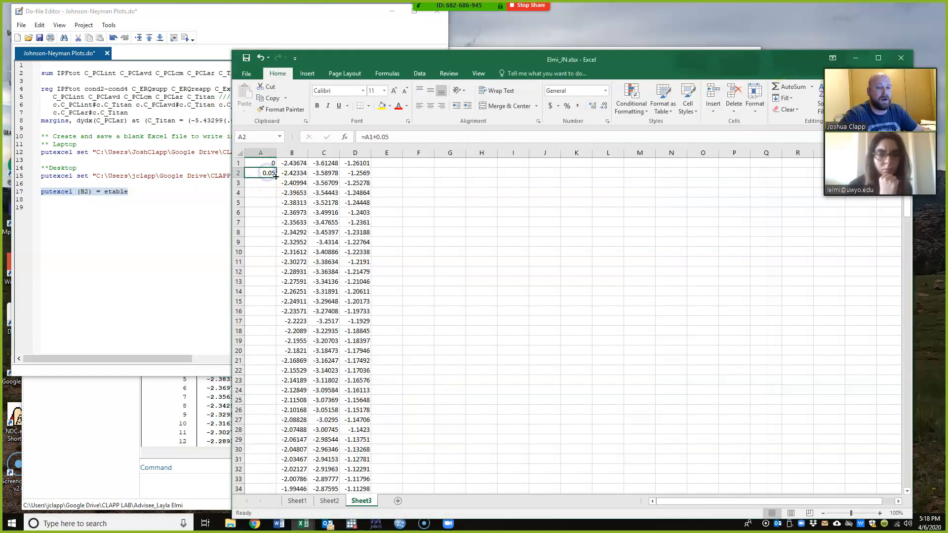
pyautogui.click(271, 163)
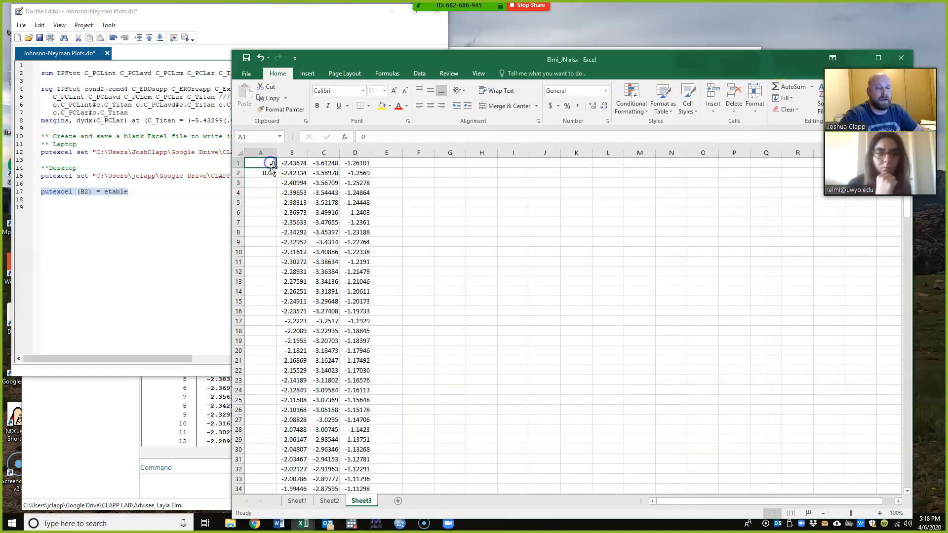
pyautogui.click(271, 174)
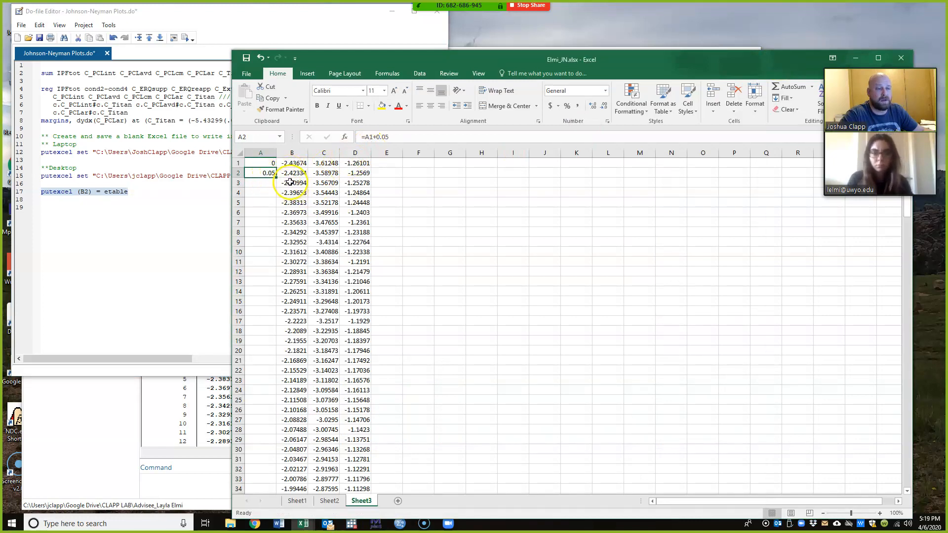
pyautogui.moveTo(275, 178); pyautogui.dragTo(275, 178)
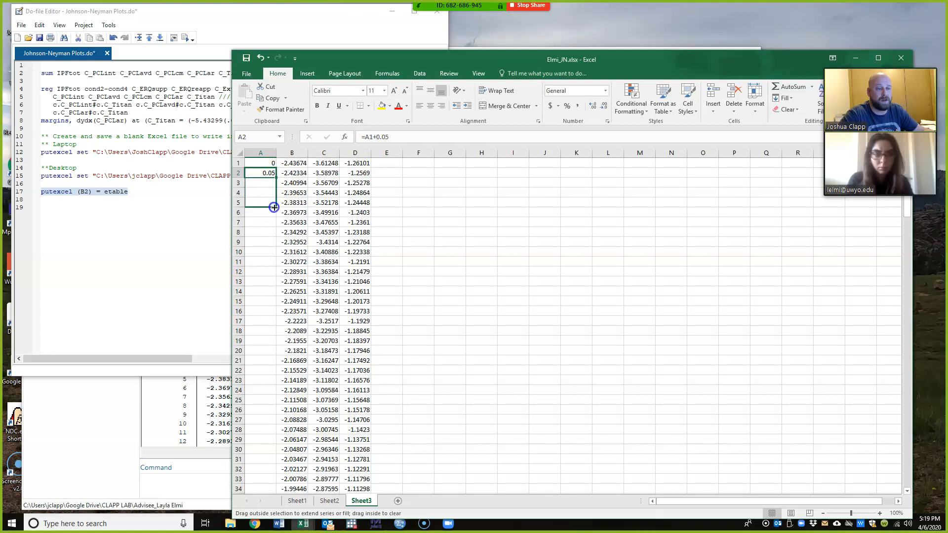
pyautogui.moveTo(273, 215); pyautogui.dragTo(273, 216)
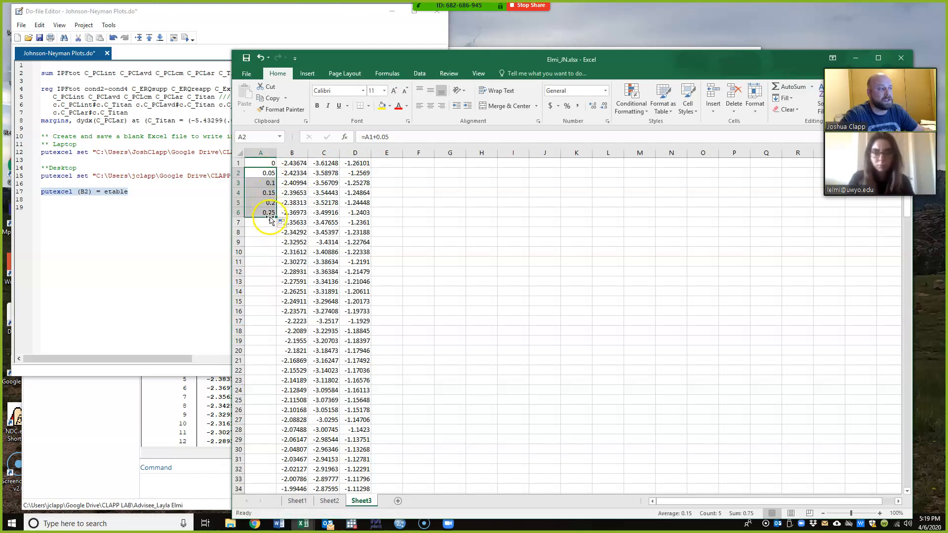
pyautogui.moveTo(276, 216); pyautogui.dragTo(267, 474)
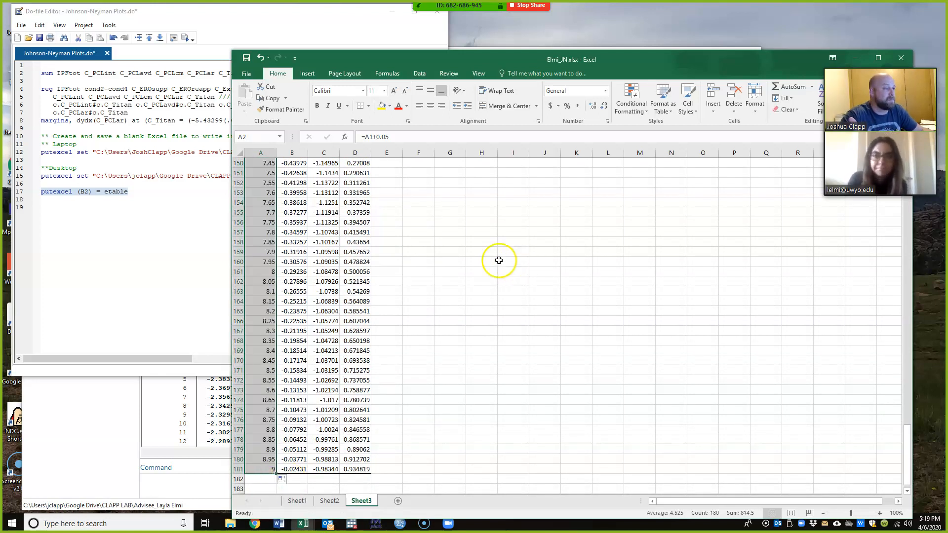
pyautogui.rightClick(264, 304)
pyautogui.press('Escape')
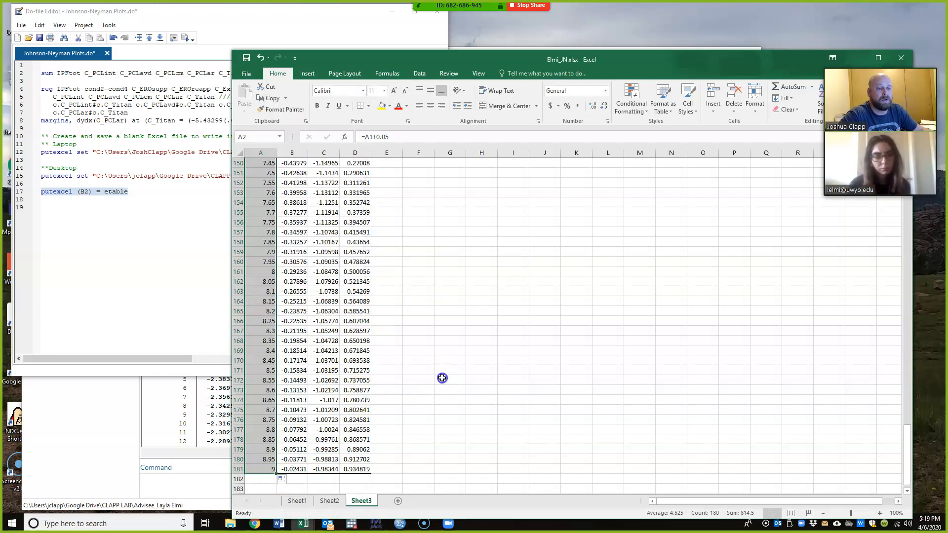
# Compare the first and last rows of column A with the effect and confidence-limit values in columns B to D.
pyautogui.scroll(20, 387, 191)
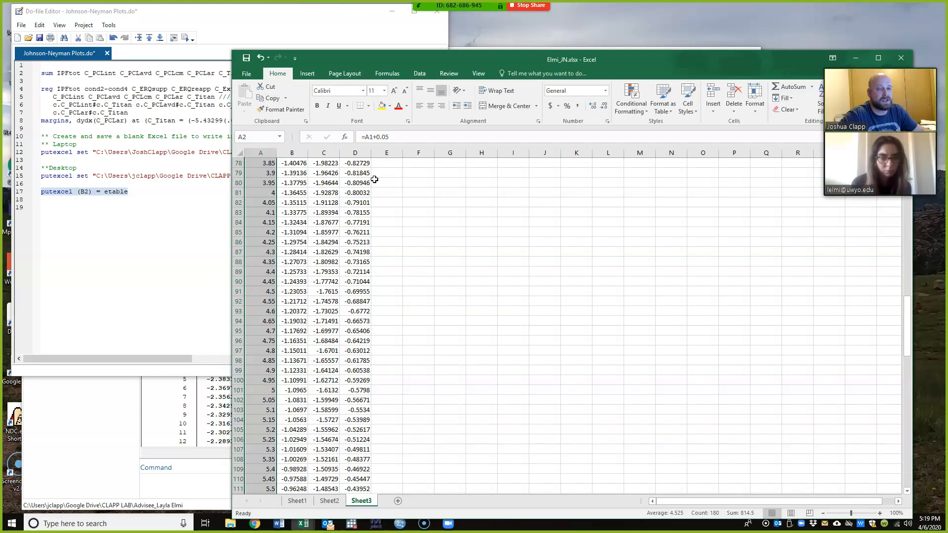
pyautogui.scroll(7, 374, 180)
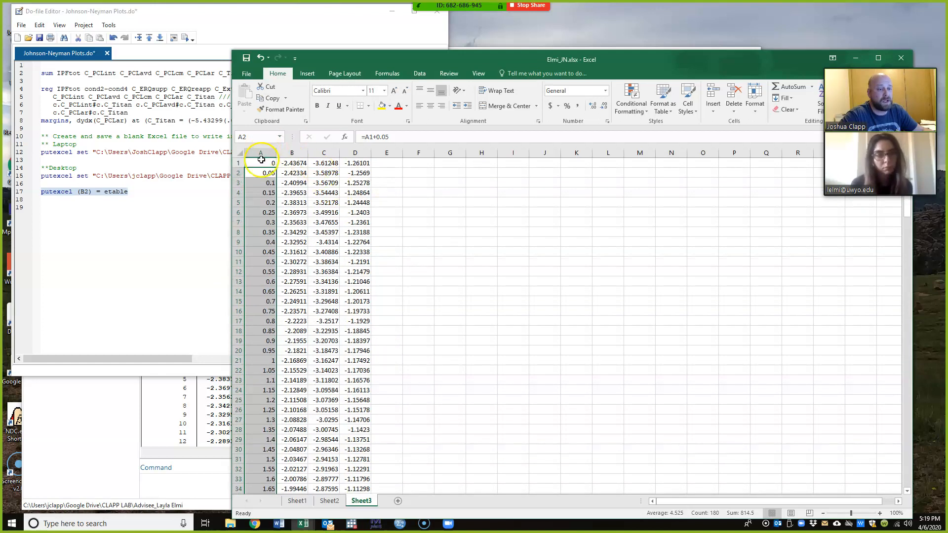
pyautogui.click(261, 159)
pyautogui.scroll(-20, 286, 257)
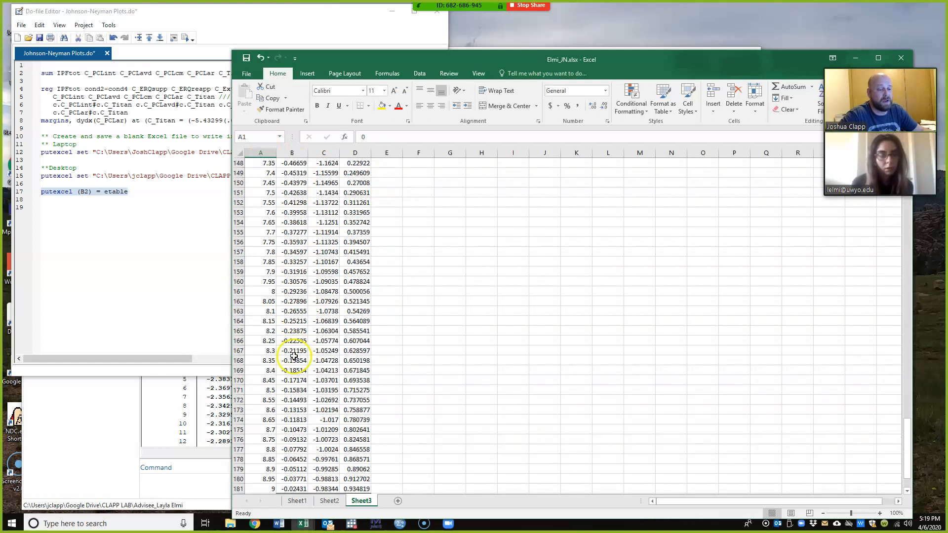
pyautogui.scroll(-15, 294, 355)
pyautogui.scroll(6, 275, 377)
pyautogui.click(269, 222)
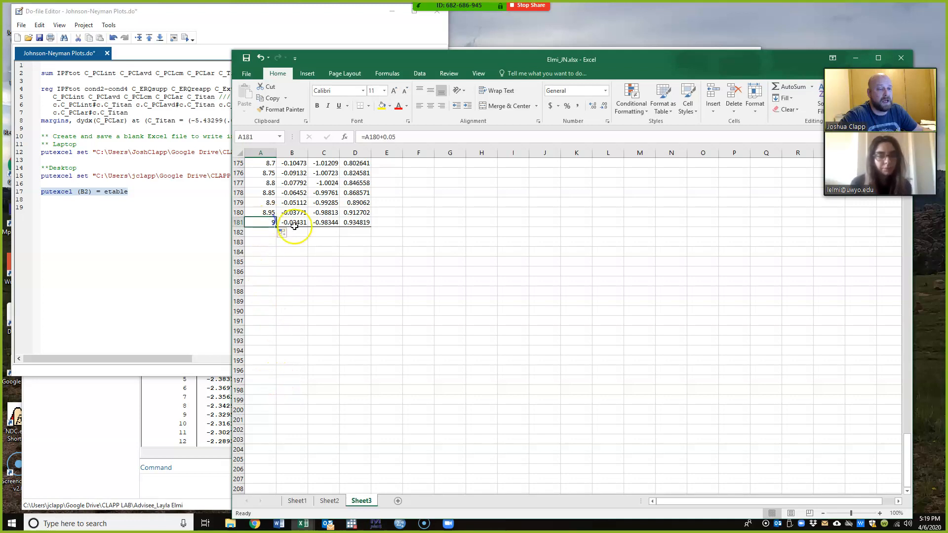
pyautogui.click(295, 223)
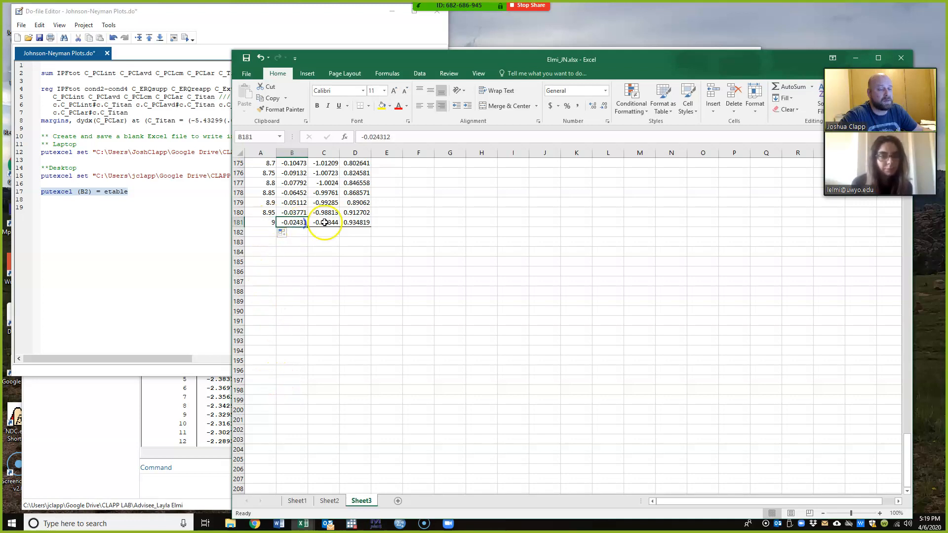
pyautogui.click(362, 223)
pyautogui.scroll(20, 410, 290)
pyautogui.scroll(20, 409, 290)
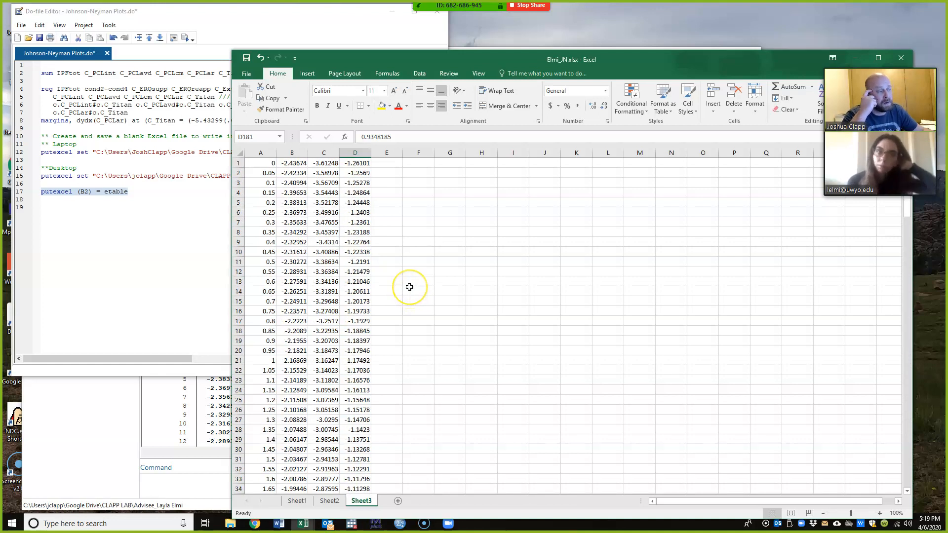
# Enter 0 in cell E1 and copy it down column E to row 181 as a zero reference line.
pyautogui.click(390, 165)
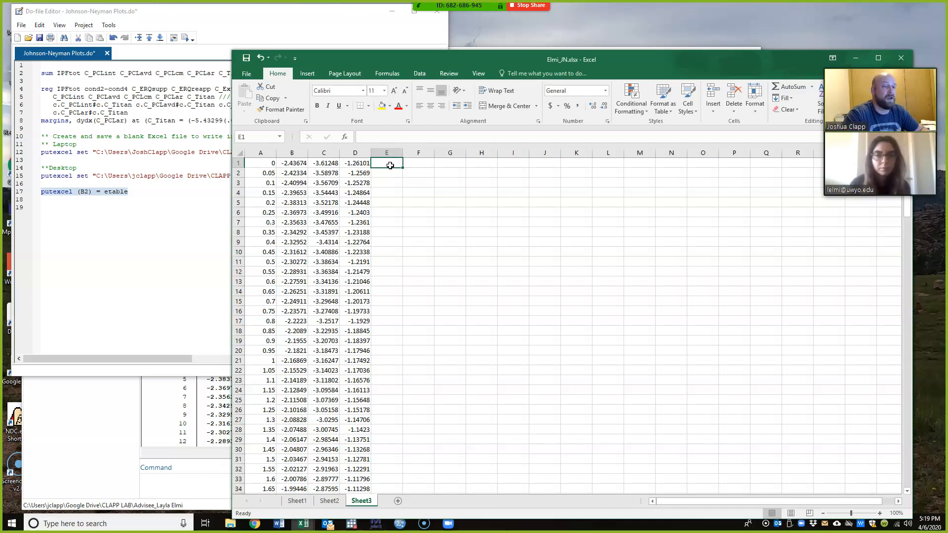
pyautogui.write('0')
pyautogui.press('Return')
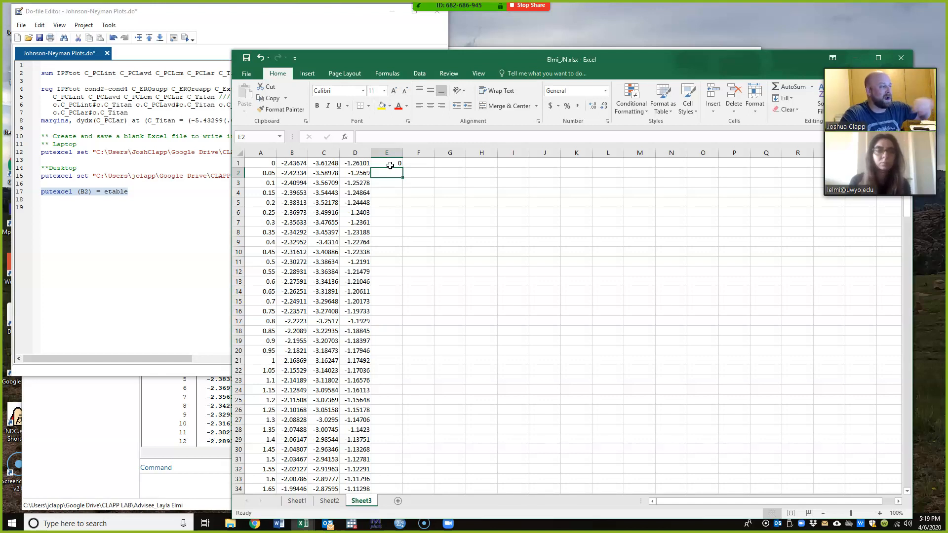
pyautogui.click(390, 165)
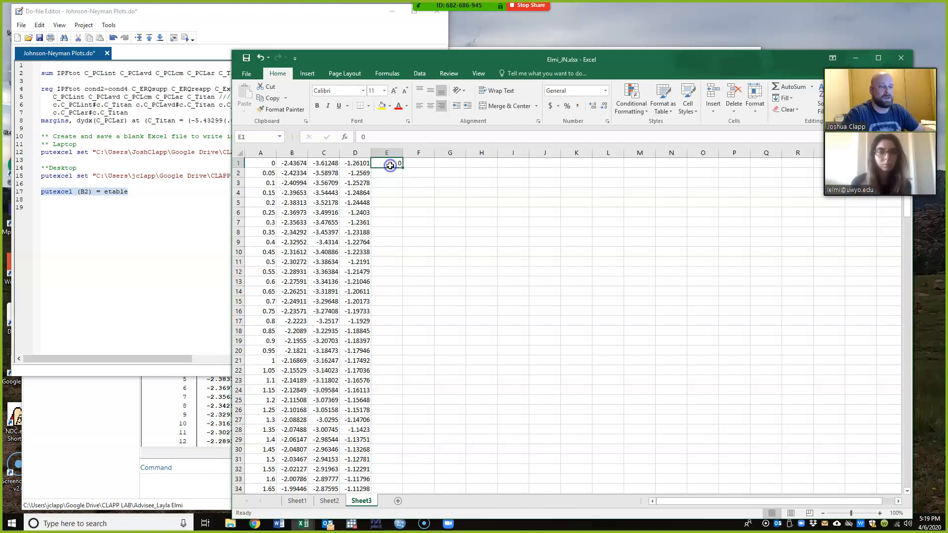
pyautogui.hotkey('ctrl', 'c')
pyautogui.moveTo(390, 165); pyautogui.dragTo(388, 478)
pyautogui.hotkey('ctrl', 'v')
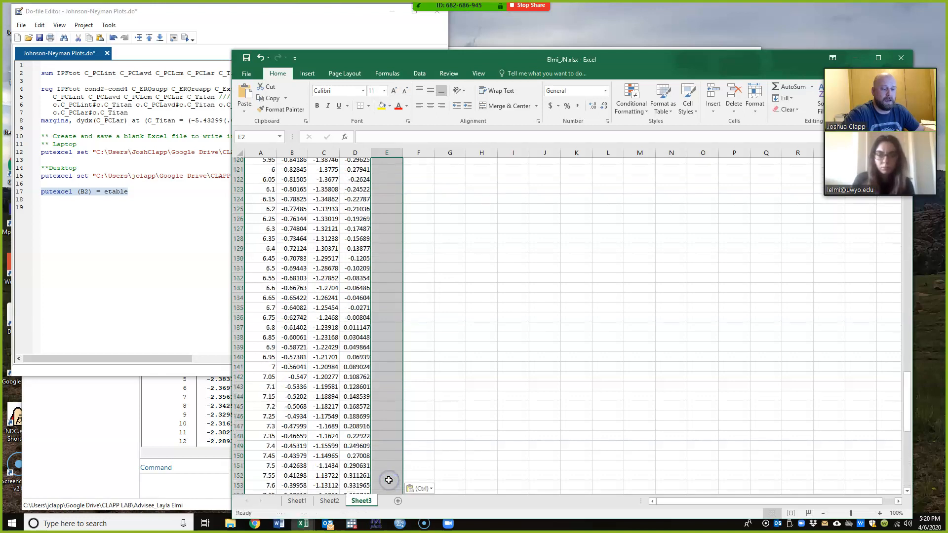
# Move and widen the Excel window to show more empty columns beside the data.
pyautogui.moveTo(630, 61); pyautogui.dragTo(477, 21)
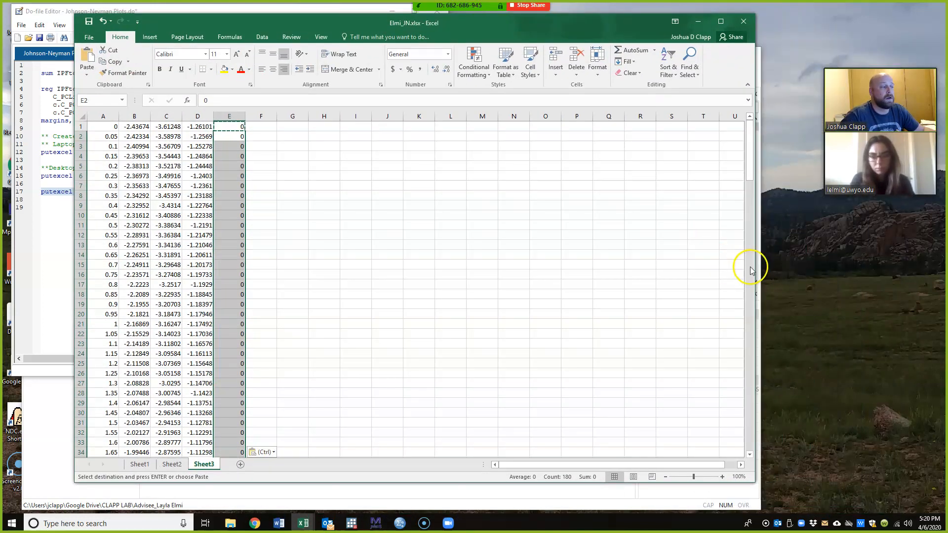
pyautogui.moveTo(756, 262); pyautogui.dragTo(874, 259)
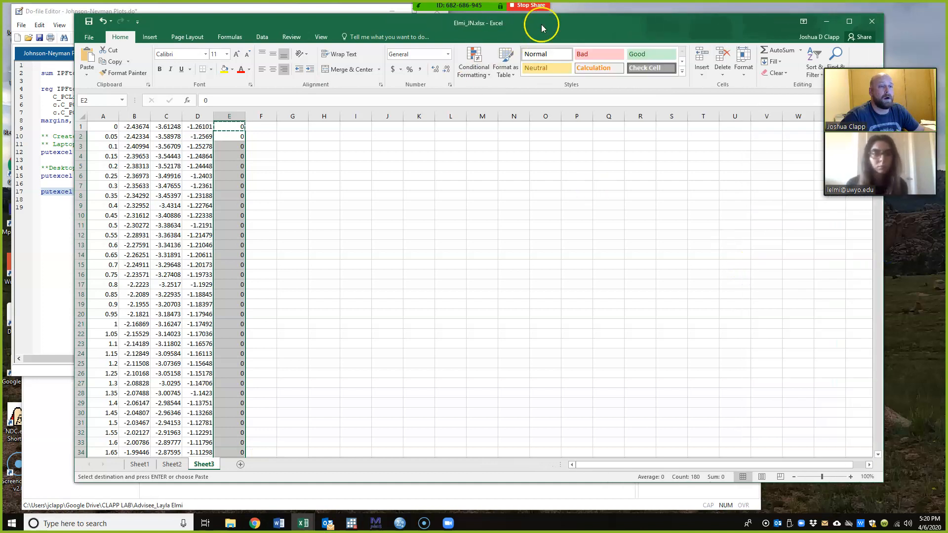
pyautogui.moveTo(594, 21); pyautogui.dragTo(540, 16)
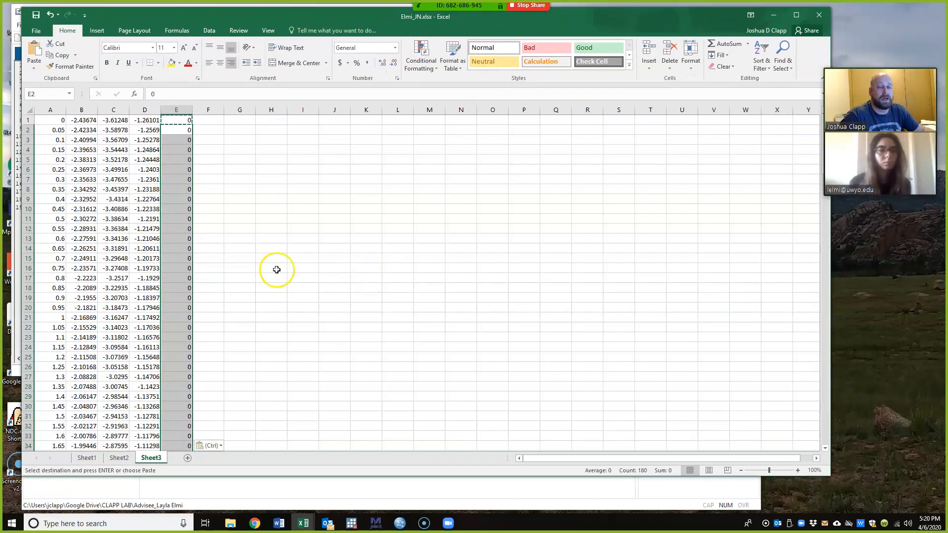
# Insert a basic 2-D line chart of columns B to E.
pyautogui.click(88, 110)
pyautogui.moveTo(92, 111); pyautogui.dragTo(174, 111)
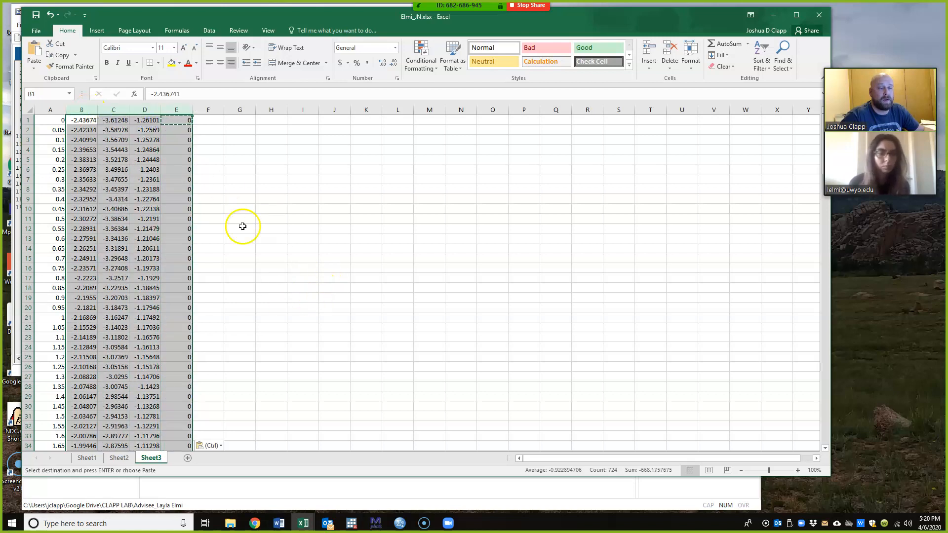
pyautogui.click(96, 30)
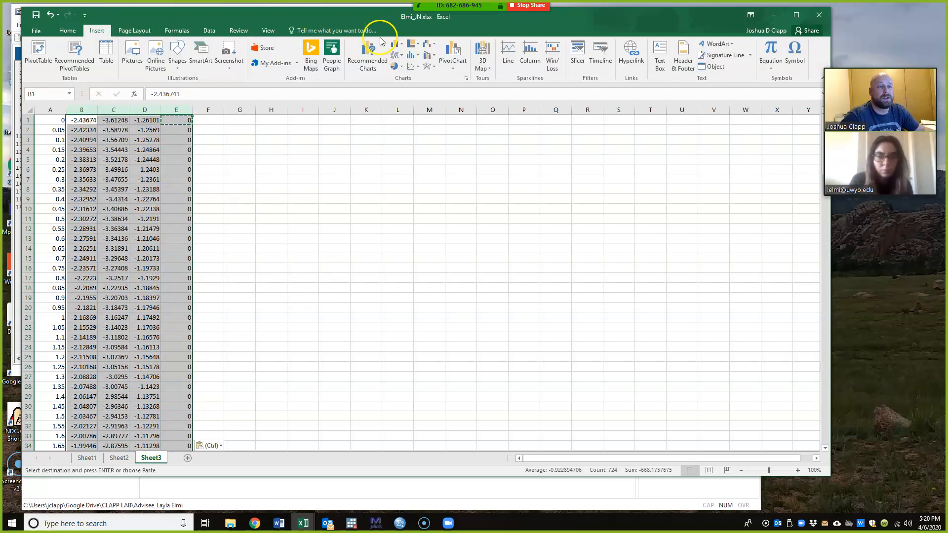
pyautogui.click(397, 54)
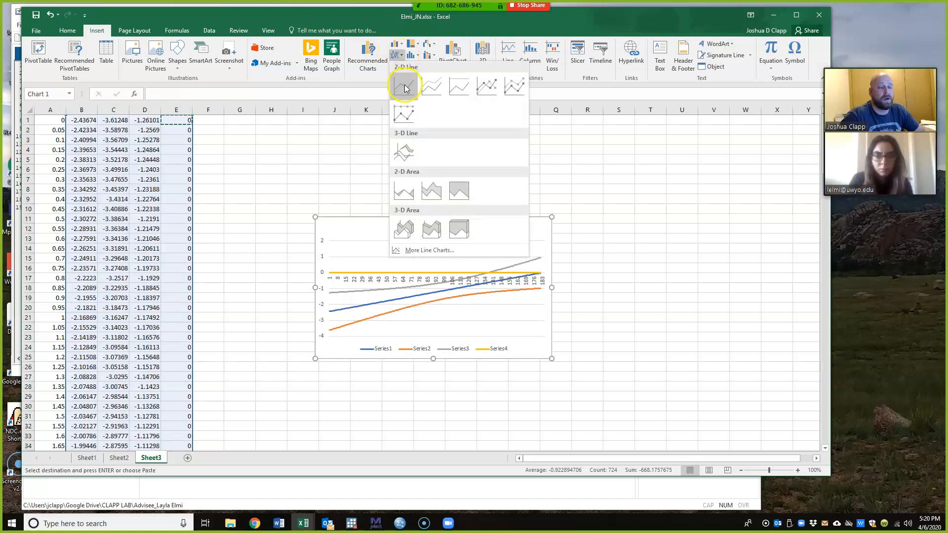
pyautogui.click(404, 87)
# Move the chart up beside the data, enlarge it to about columns H to W and rows 2 to 32, and narrow the Excel window slightly.
pyautogui.moveTo(510, 228); pyautogui.dragTo(444, 144)
pyautogui.moveTo(485, 272); pyautogui.dragTo(749, 430)
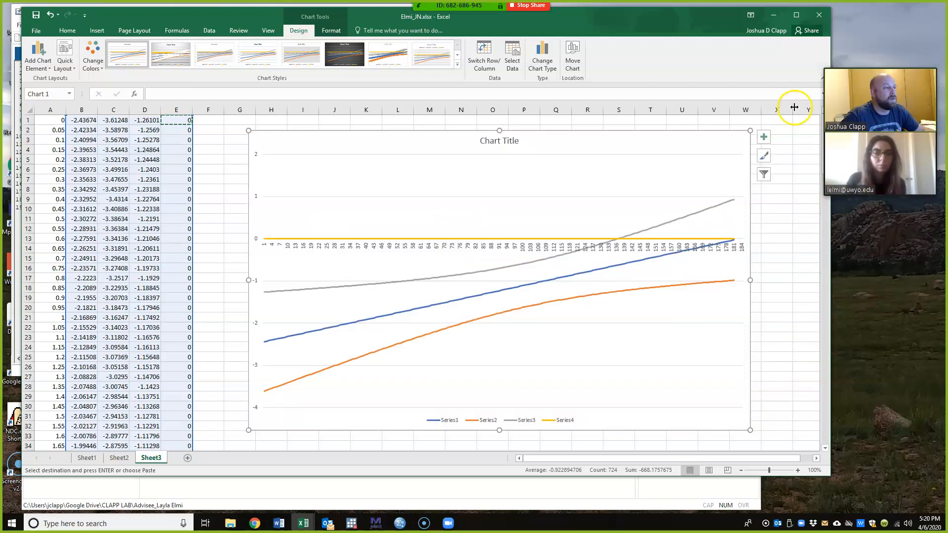
pyautogui.moveTo(830, 214); pyautogui.dragTo(814, 214)
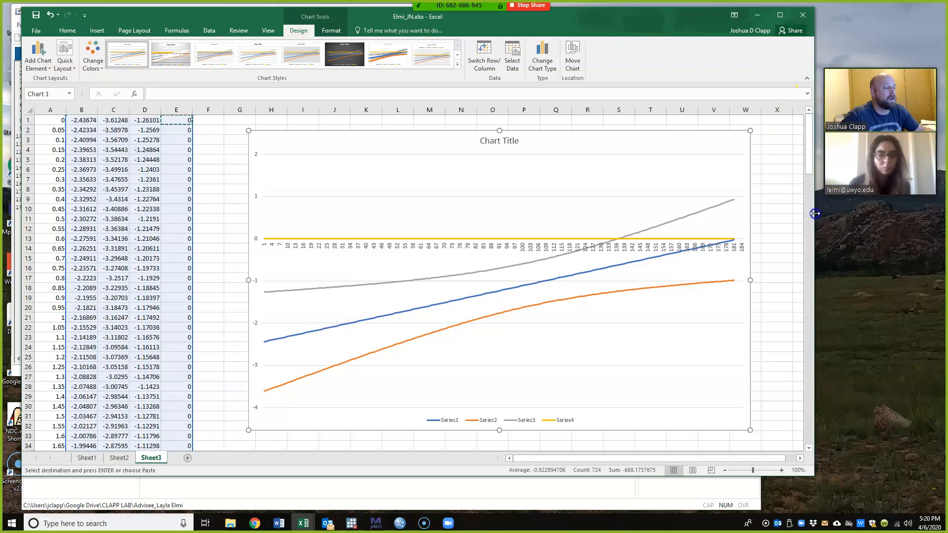
# Delete the series legend from the line chart.
pyautogui.click(568, 423)
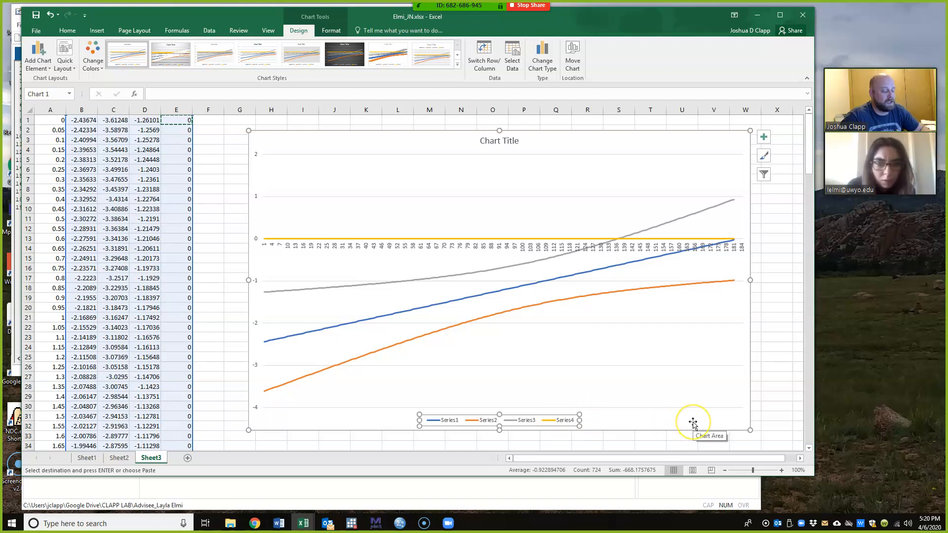
pyautogui.press('Delete')
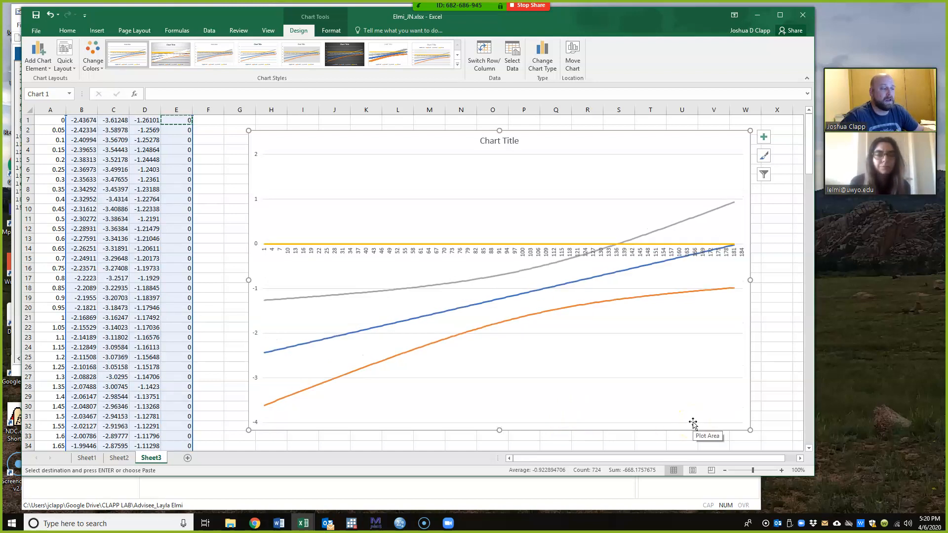
pyautogui.click(779, 15)
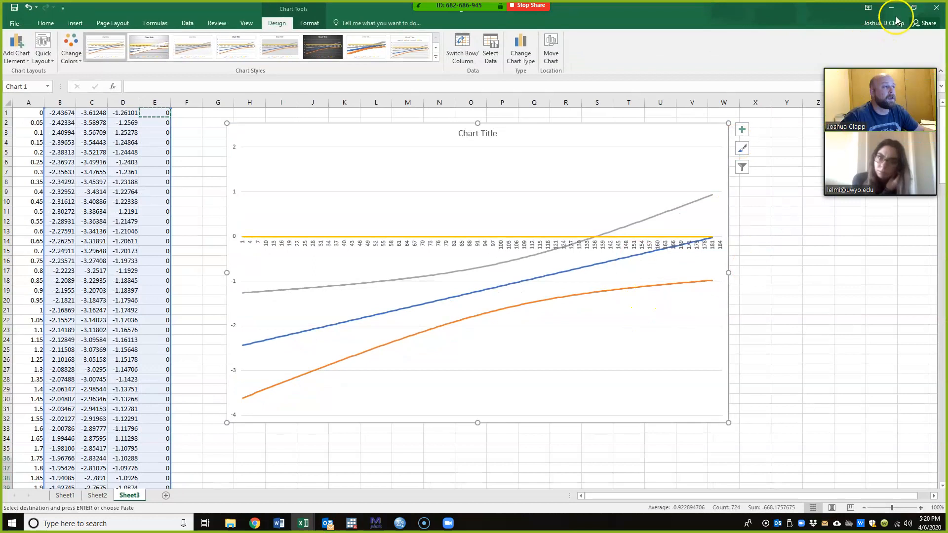
pyautogui.click(913, 8)
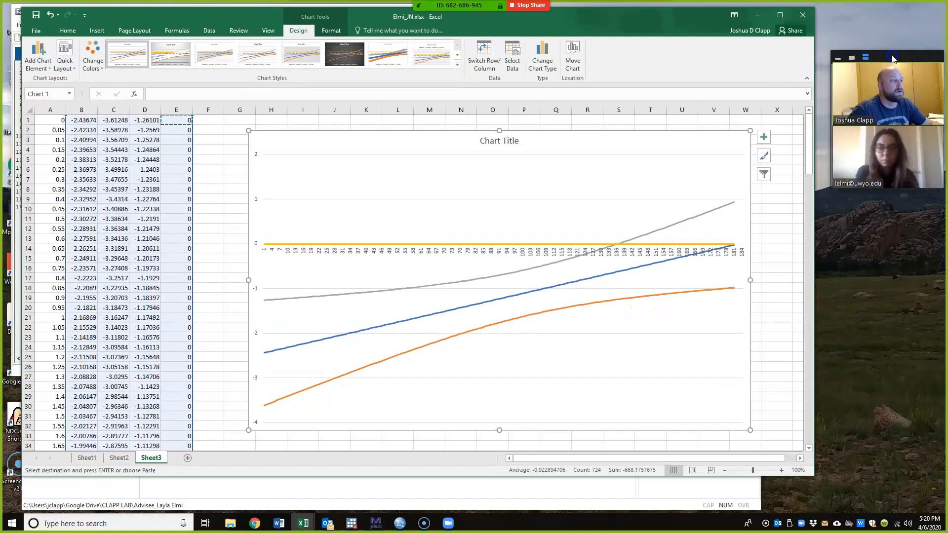
# Move the video-call thumbnails up out of the way and shift the Excel window slightly down and left.
pyautogui.moveTo(884, 65); pyautogui.dragTo(890, 23)
pyautogui.moveTo(556, 16); pyautogui.dragTo(537, 41)
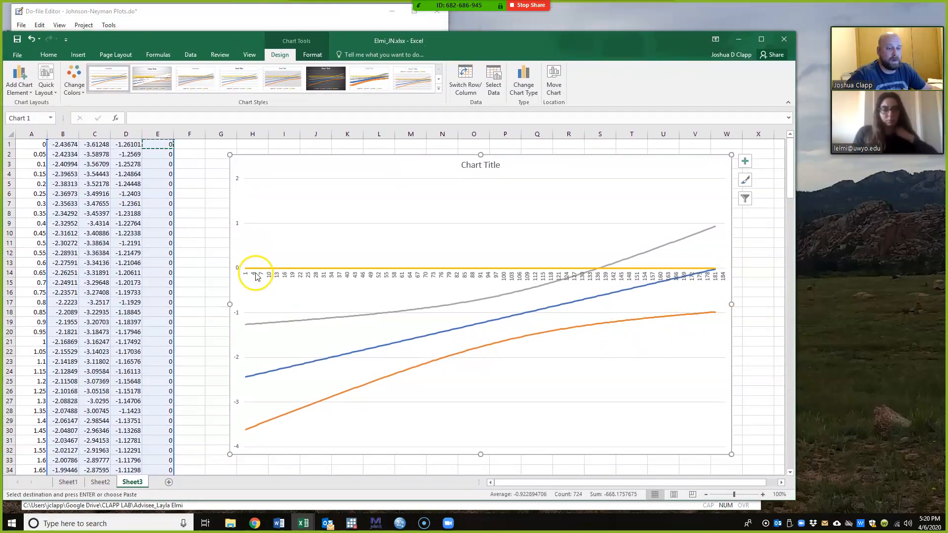
# Make the horizontal axis cross the vertical axis at -4, and widen the Excel window until the whole chart shows beside the formatting options.
pyautogui.moveTo(256, 270)
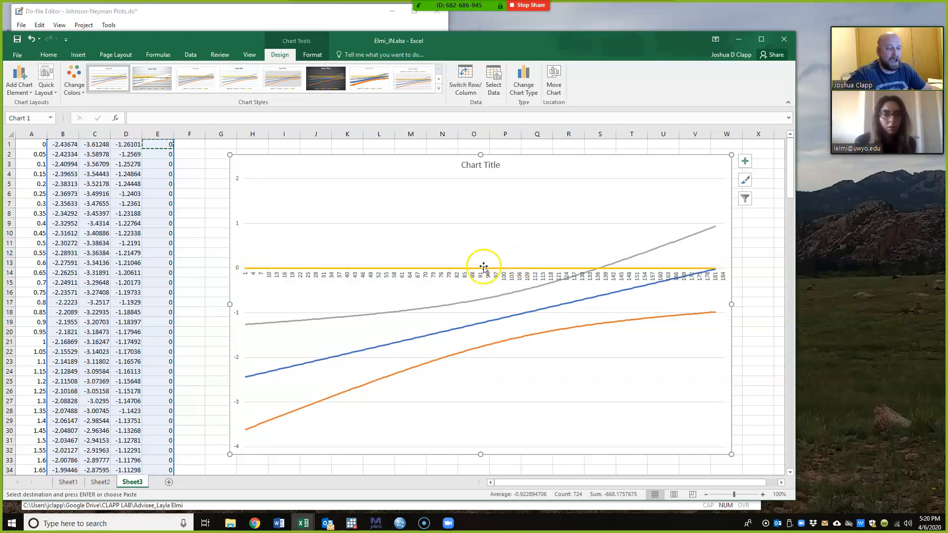
pyautogui.doubleClick(236, 311)
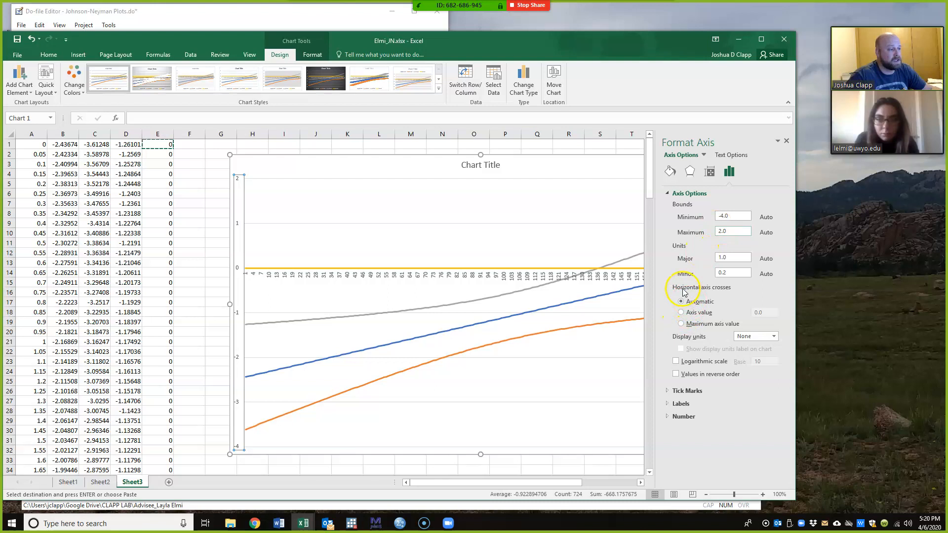
pyautogui.click(694, 314)
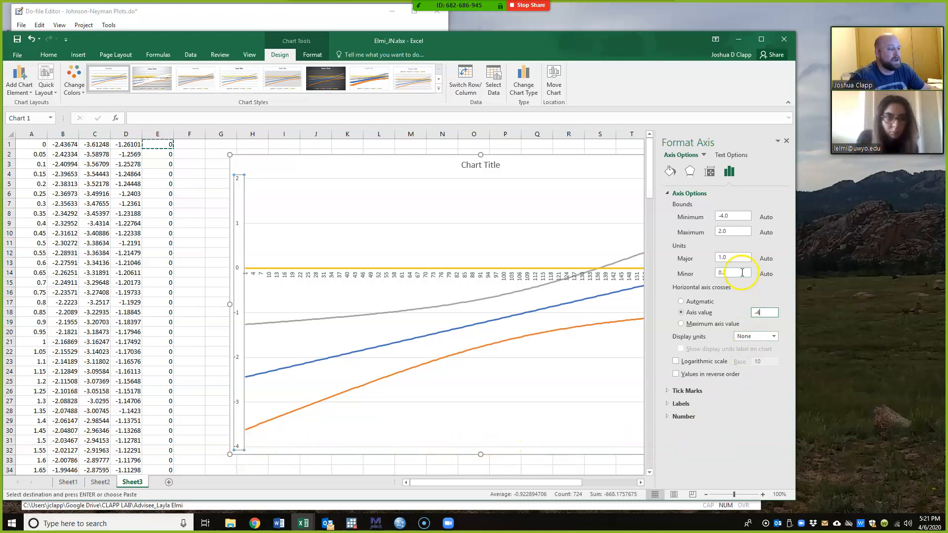
pyautogui.click(741, 257)
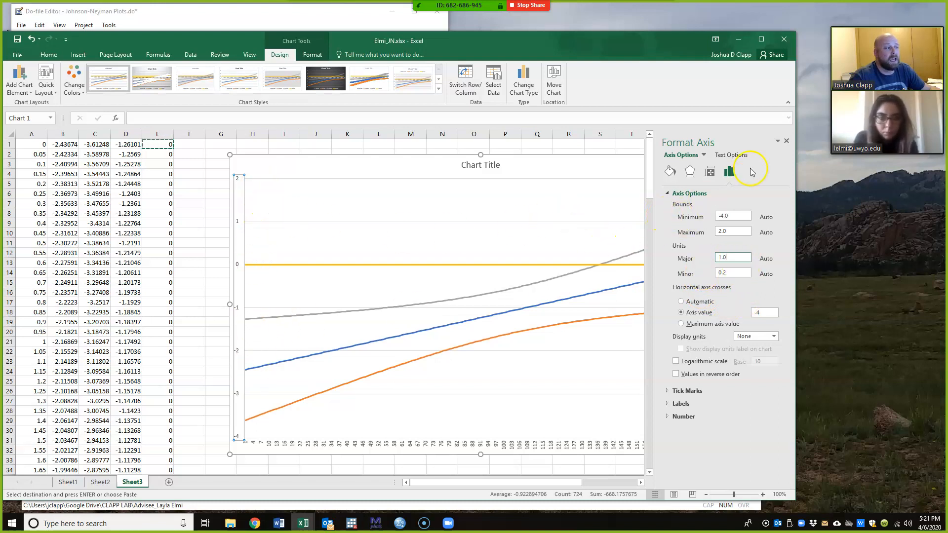
pyautogui.moveTo(797, 166); pyautogui.dragTo(896, 168)
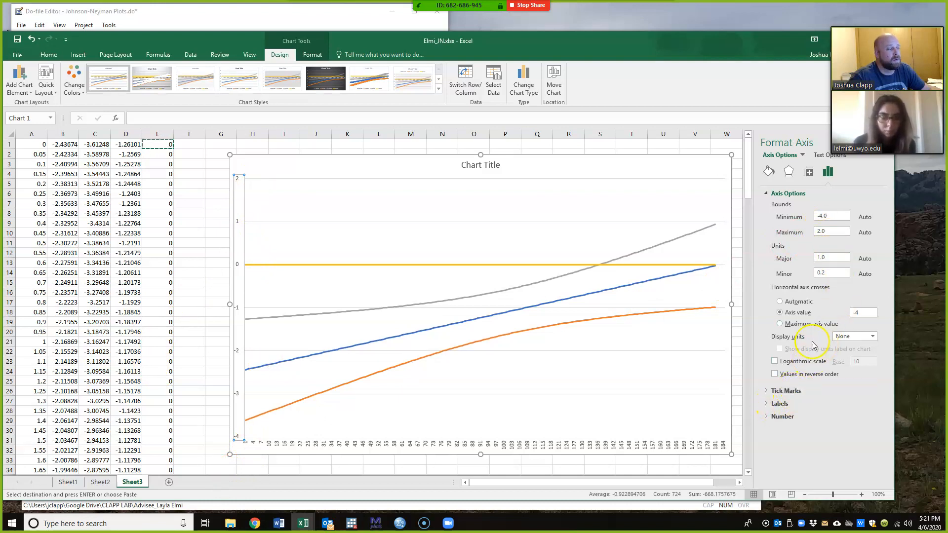
# Set the vertical axis's minor tick marks to Inside and deselect the chart.
pyautogui.click(784, 390)
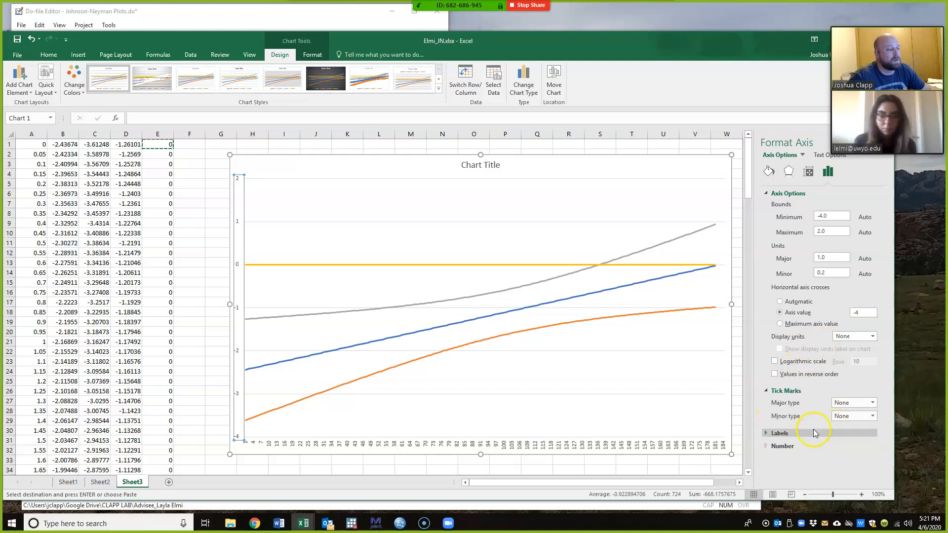
pyautogui.click(872, 417)
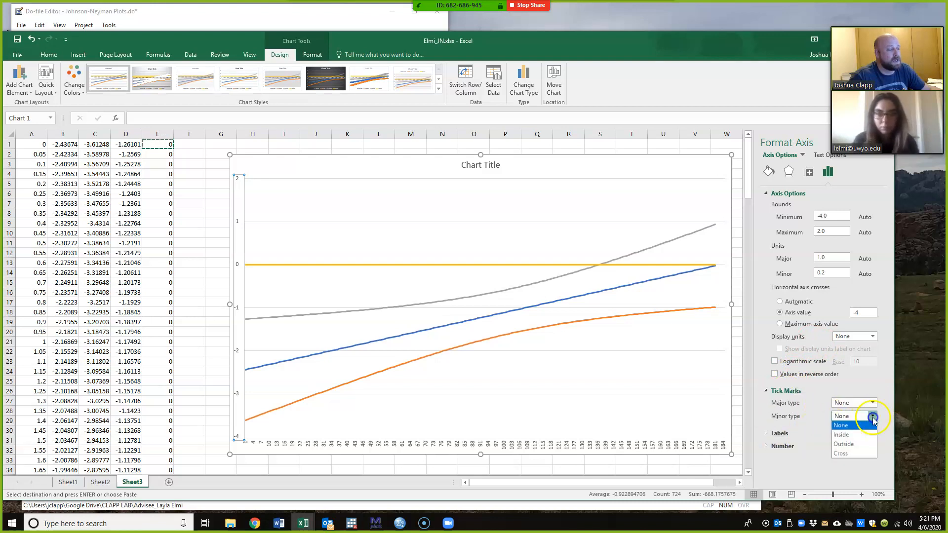
pyautogui.click(861, 434)
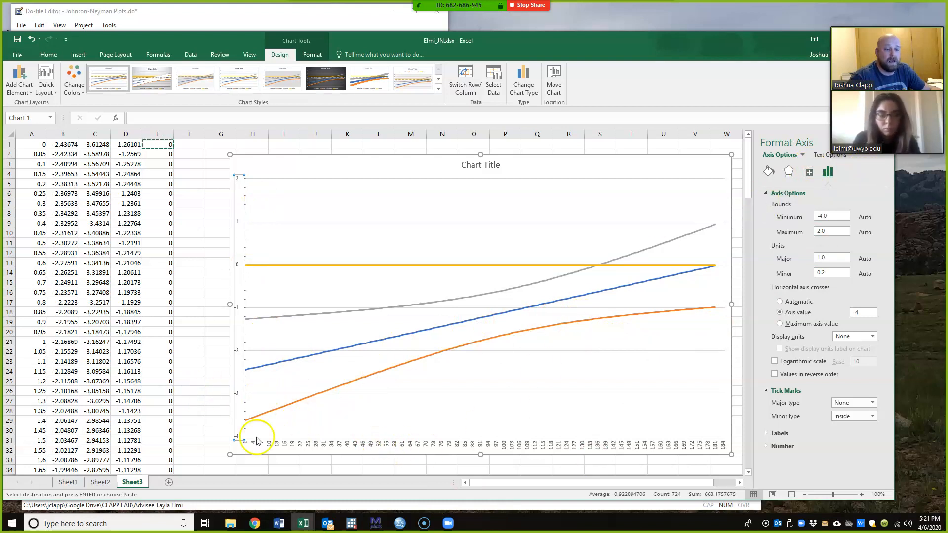
pyautogui.click(212, 460)
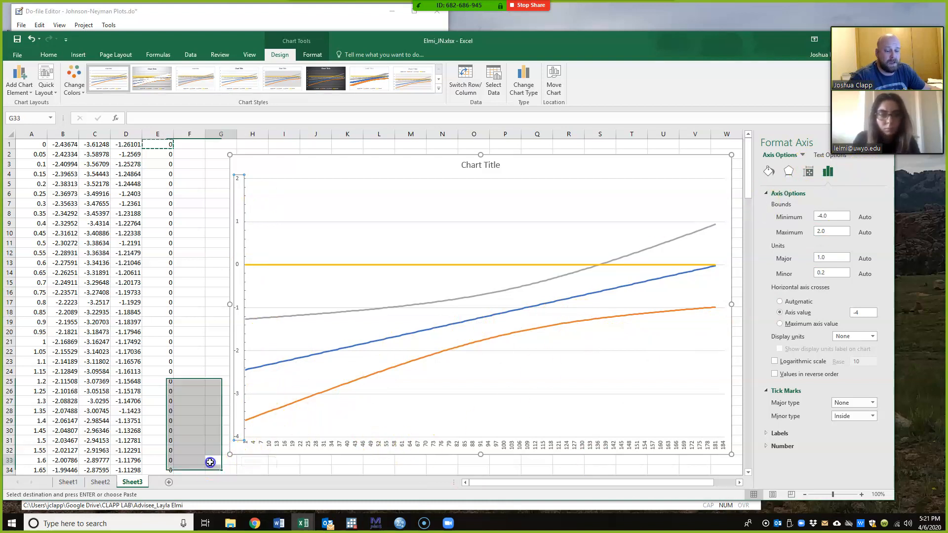
pyautogui.click(261, 451)
pyautogui.click(260, 459)
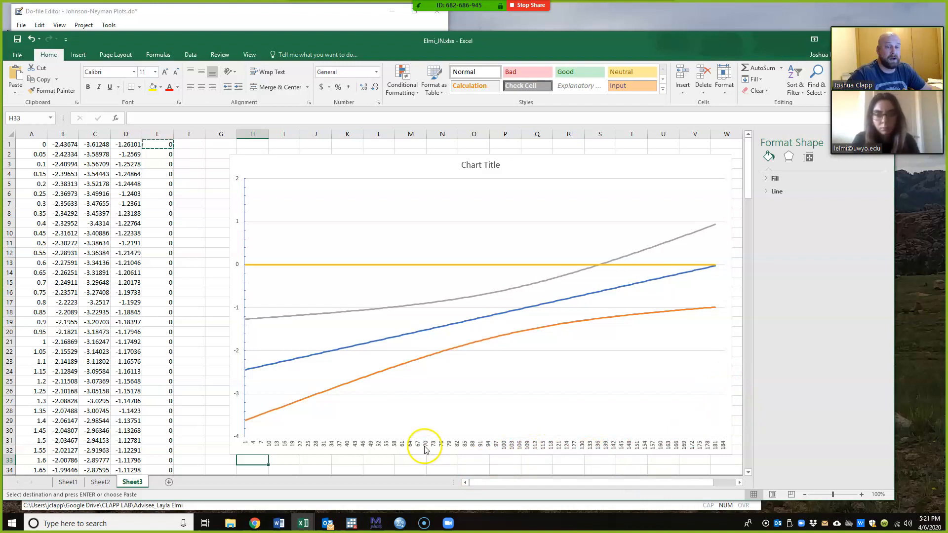
pyautogui.click(39, 145)
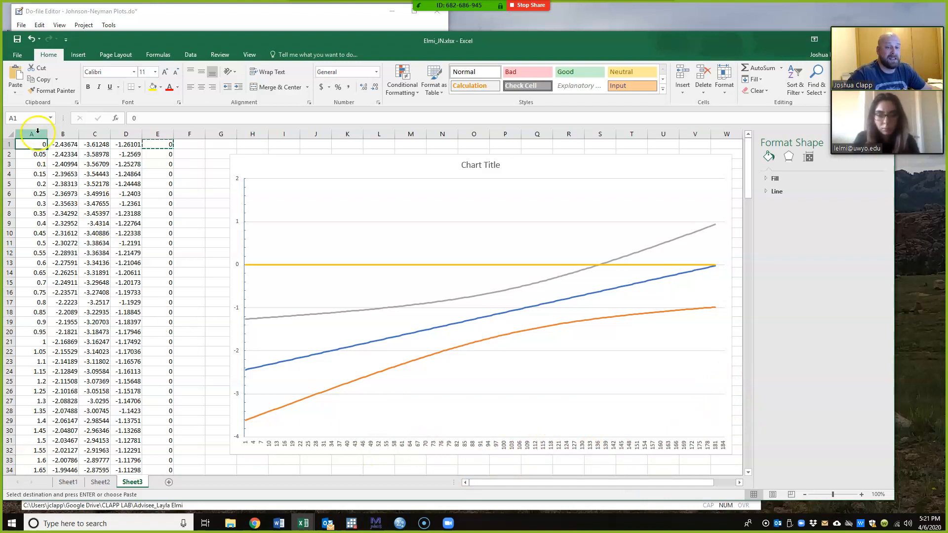
pyautogui.click(38, 132)
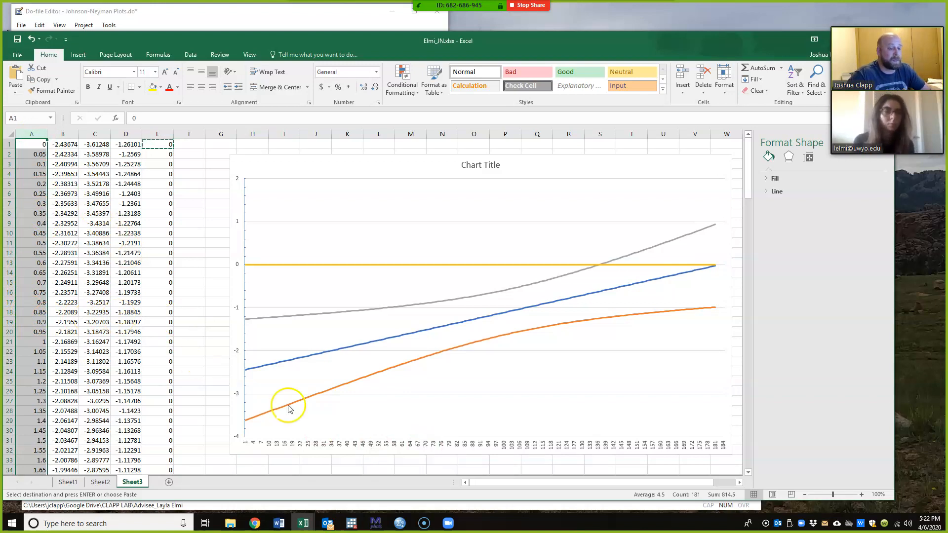
pyautogui.click(378, 446)
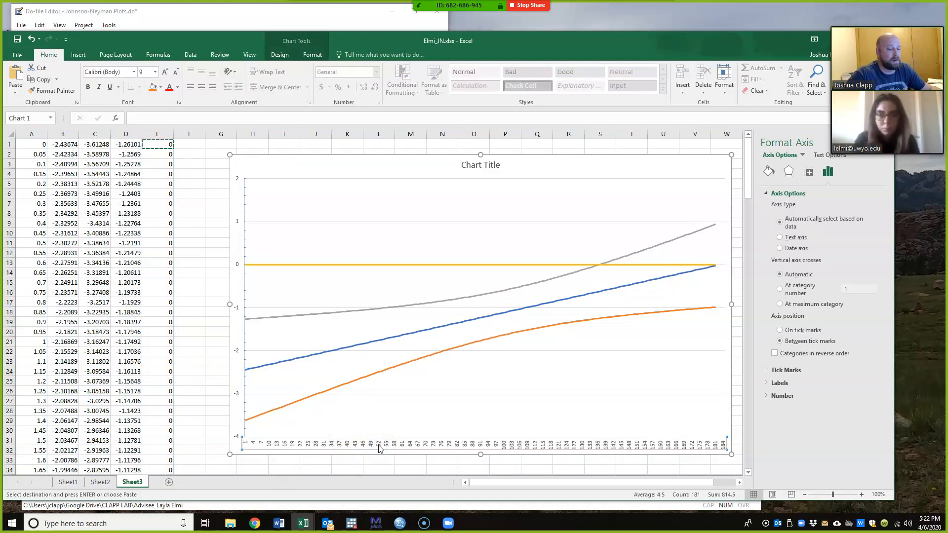
pyautogui.rightClick(380, 448)
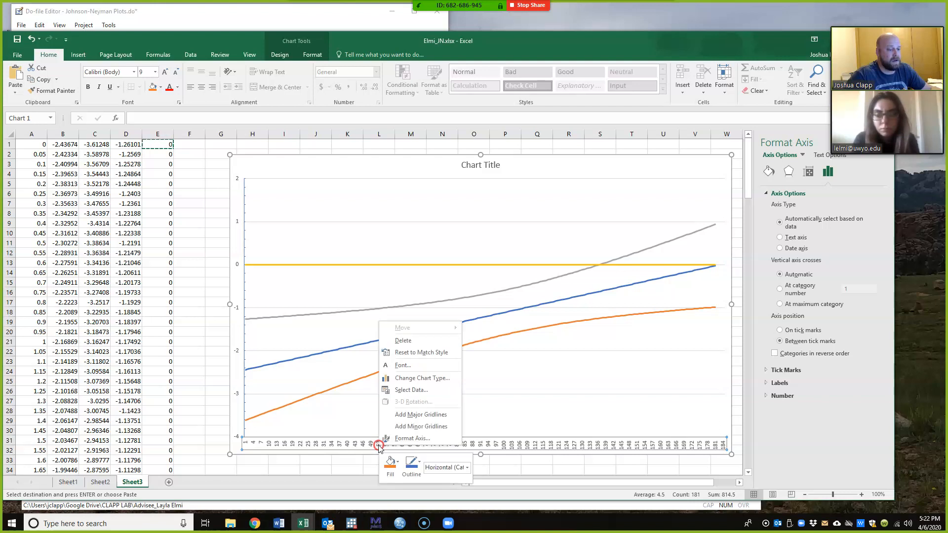
pyautogui.click(422, 390)
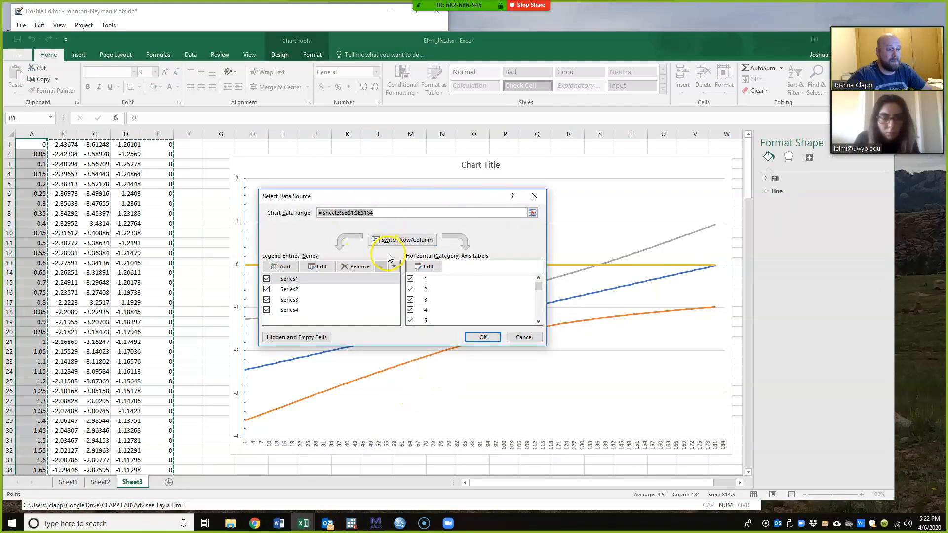
pyautogui.click(430, 267)
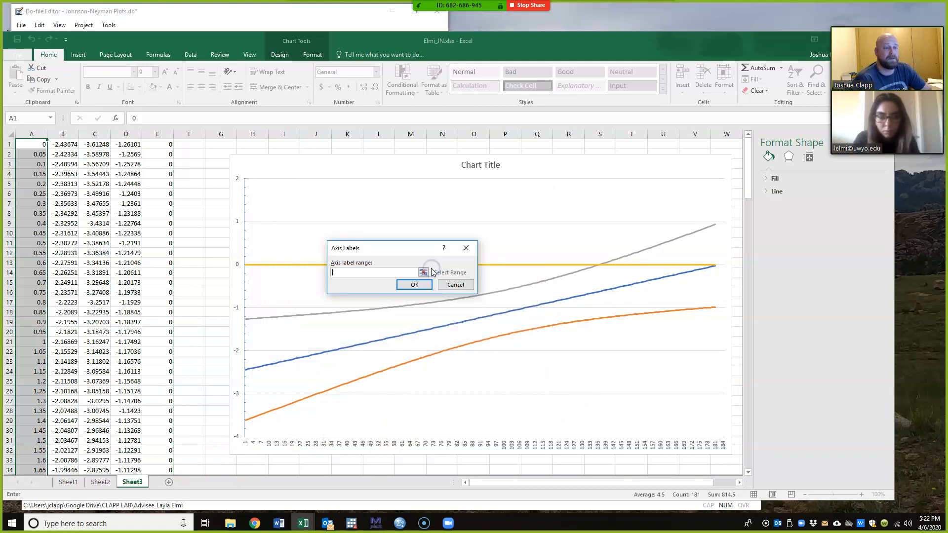
pyautogui.click(361, 267)
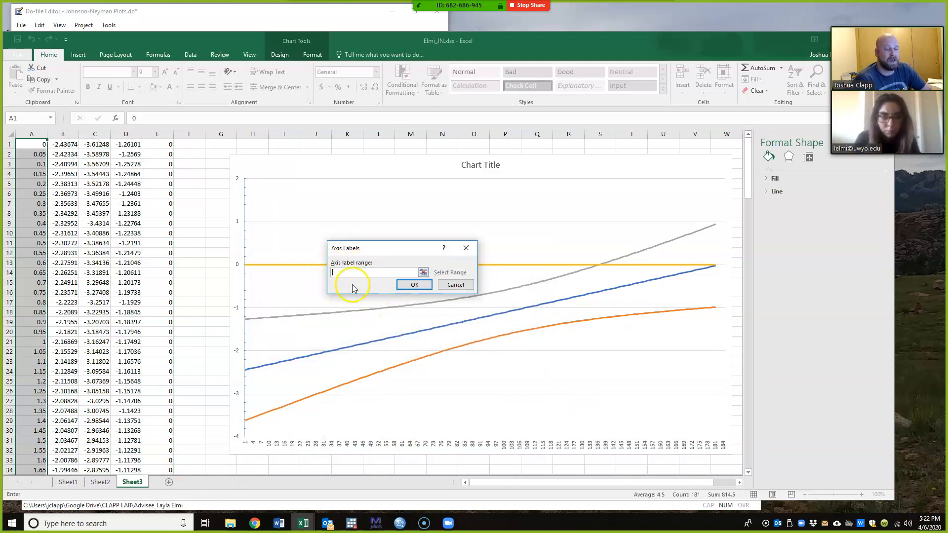
pyautogui.click(38, 142)
pyautogui.moveTo(38, 142); pyautogui.dragTo(36, 394)
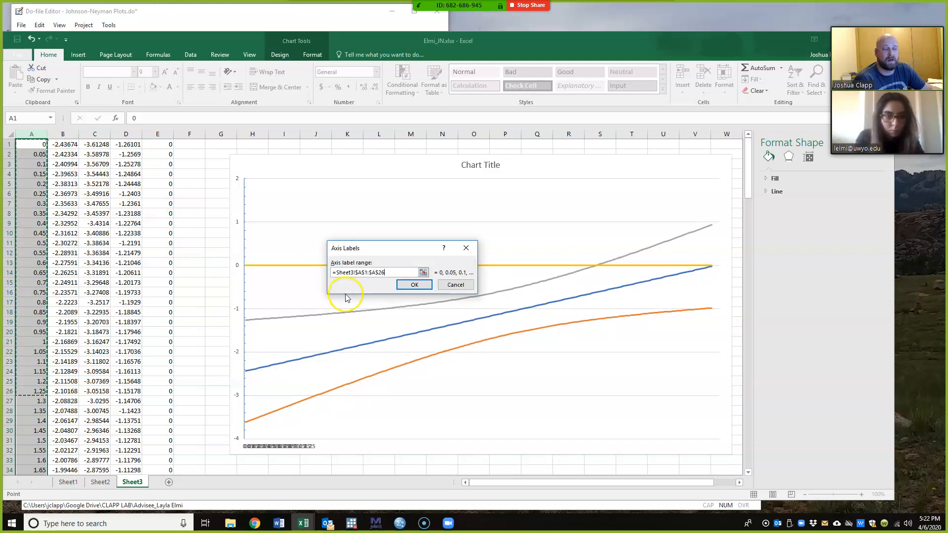
pyautogui.moveTo(387, 273); pyautogui.dragTo(324, 270)
pyautogui.press('BackSpace')
pyautogui.click(189, 163)
pyautogui.click(453, 284)
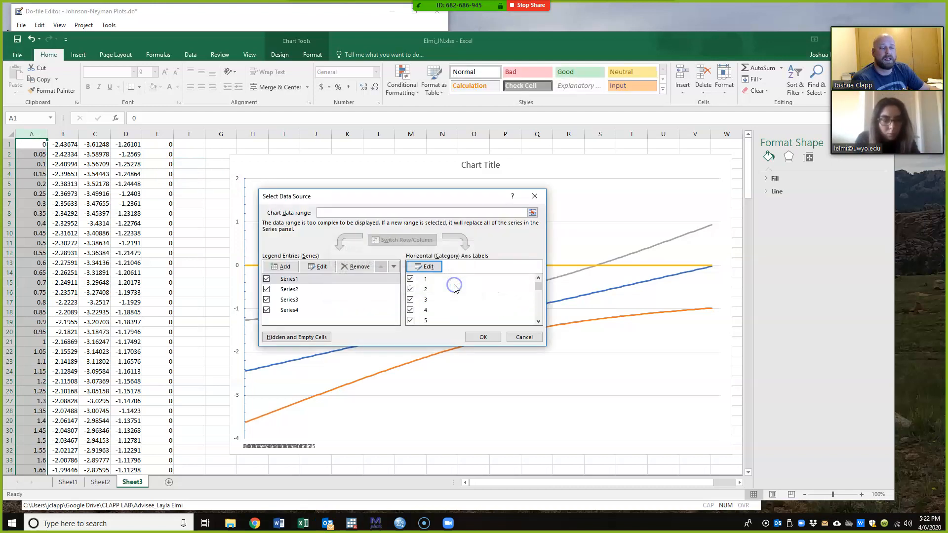
pyautogui.click(517, 336)
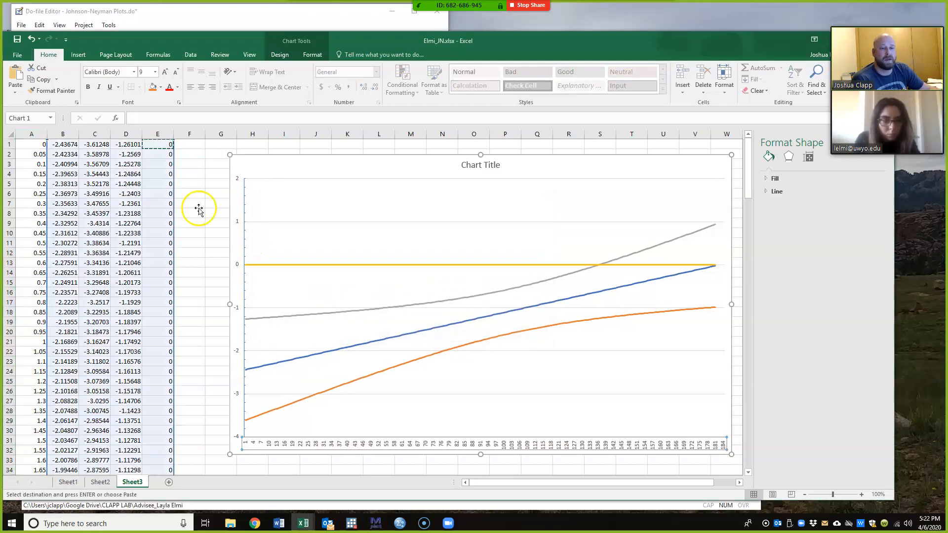
pyautogui.click(197, 154)
# Assign Sheet3 cells A1:A181 as the chart's horizontal axis labels.
pyautogui.click(341, 441)
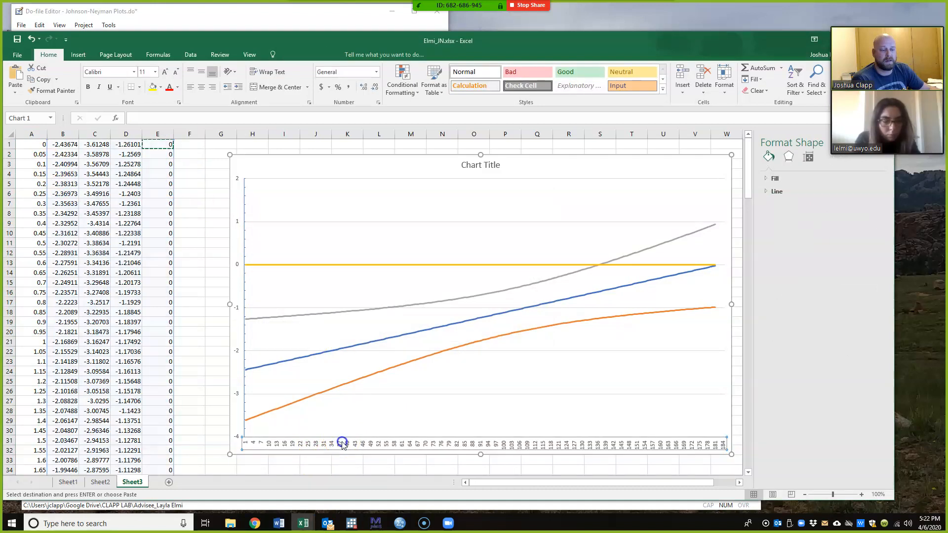
pyautogui.rightClick(342, 442)
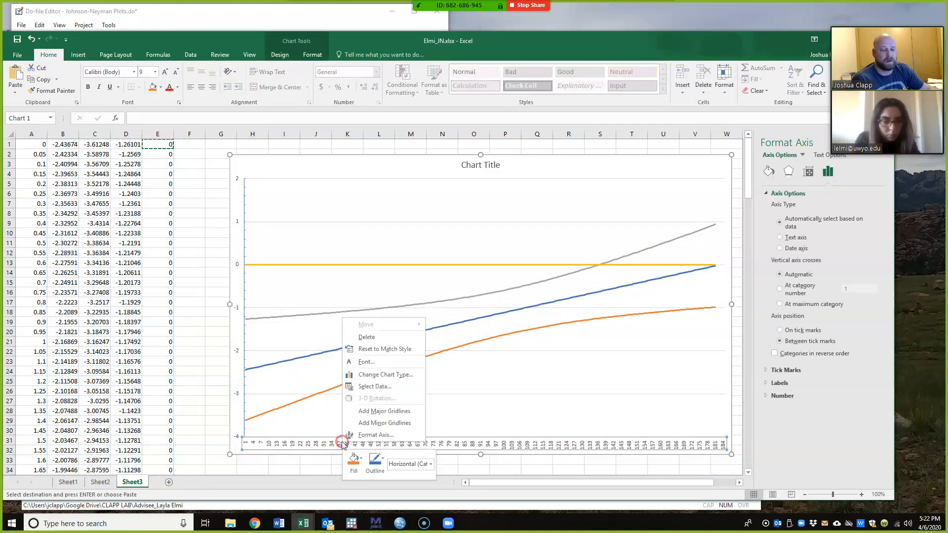
pyautogui.click(392, 386)
pyautogui.click(424, 267)
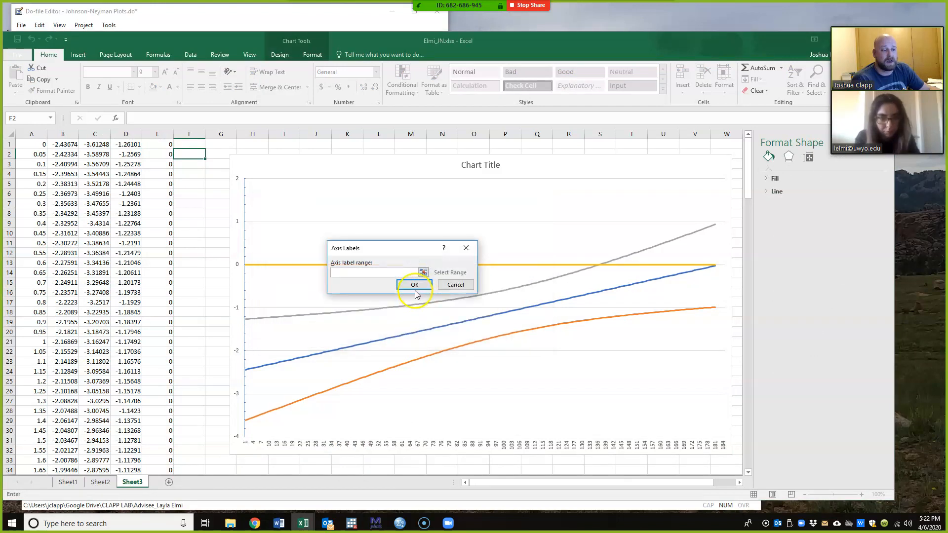
pyautogui.moveTo(32, 144); pyautogui.dragTo(43, 450)
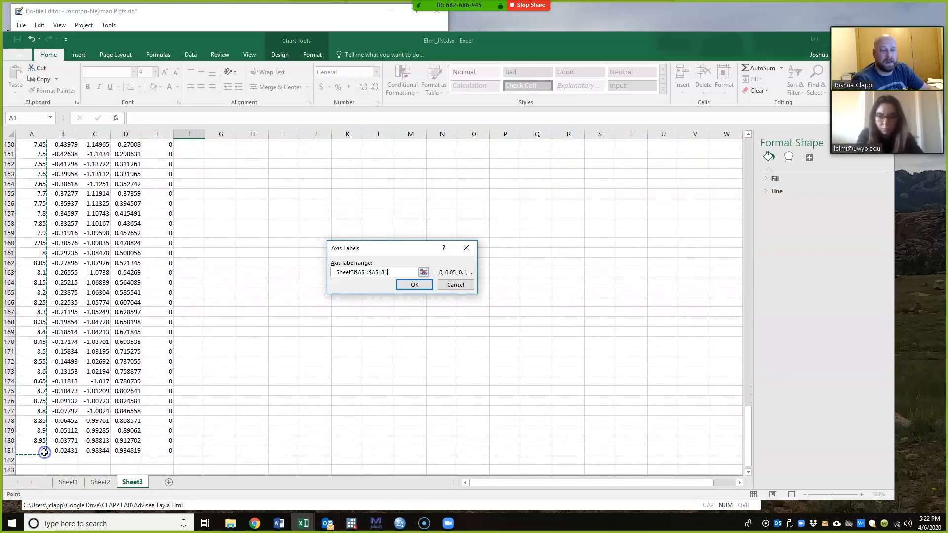
pyautogui.click(423, 286)
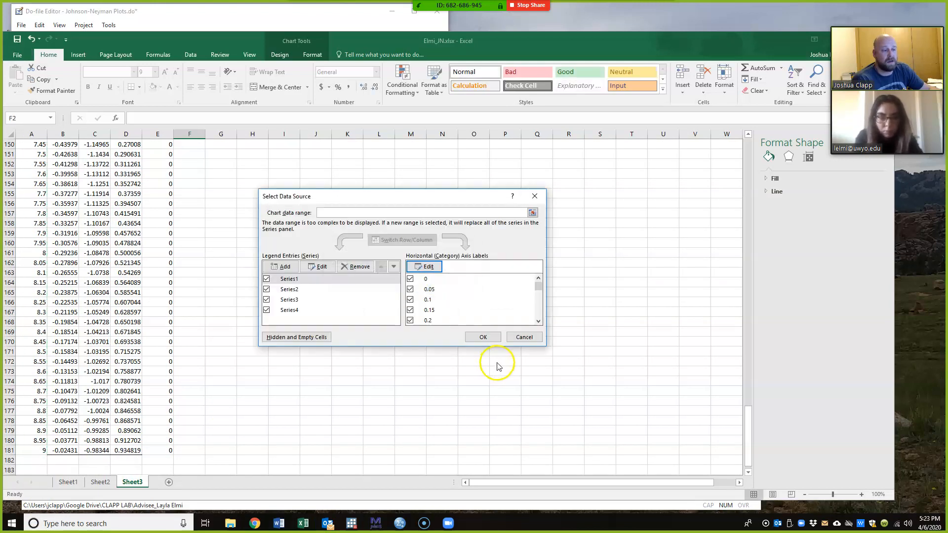
pyautogui.click(483, 338)
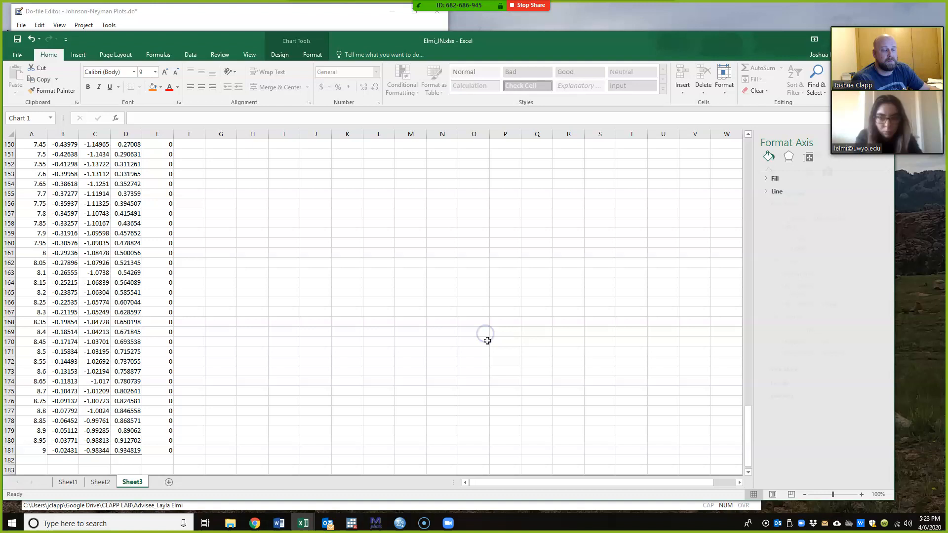
pyautogui.scroll(20, 493, 357)
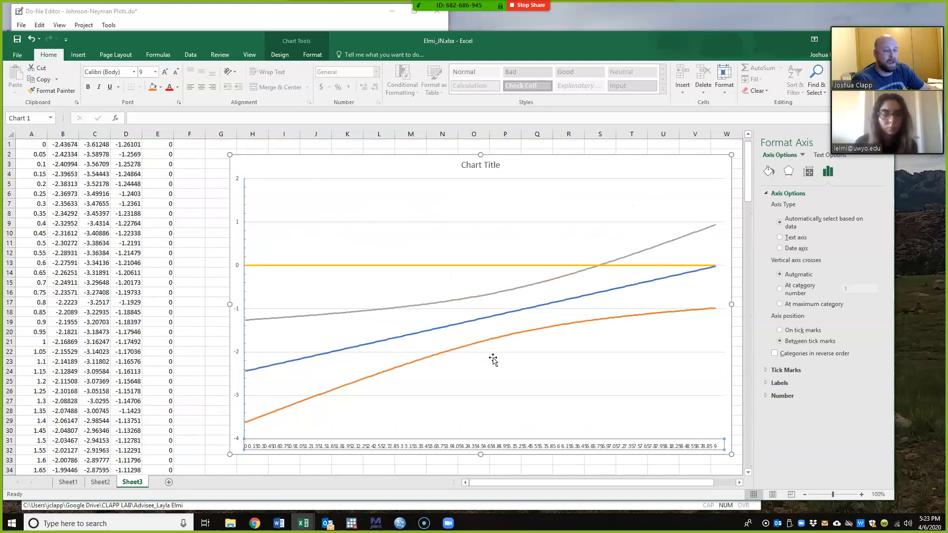
# Set the horizontal axis's minor tick marks to Inside.
pyautogui.scroll(-1, 492, 357)
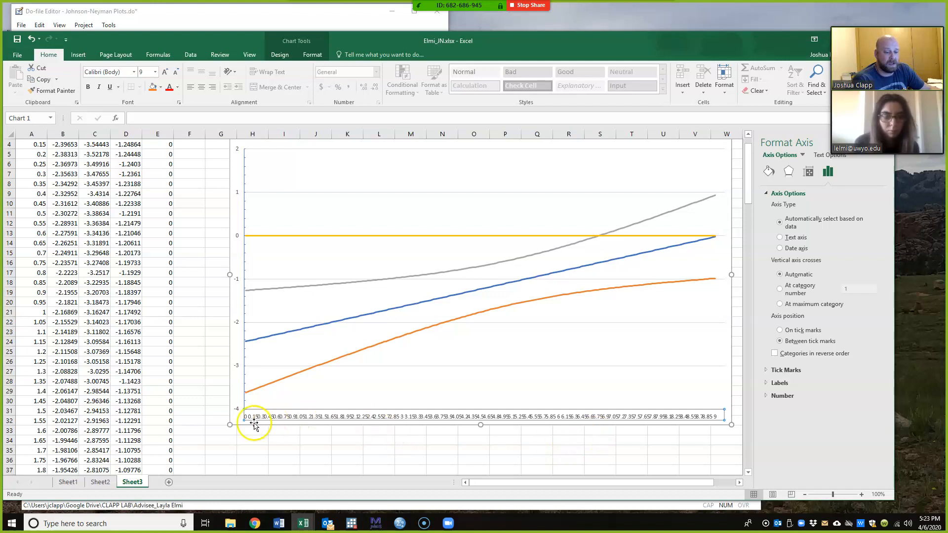
pyautogui.click(505, 419)
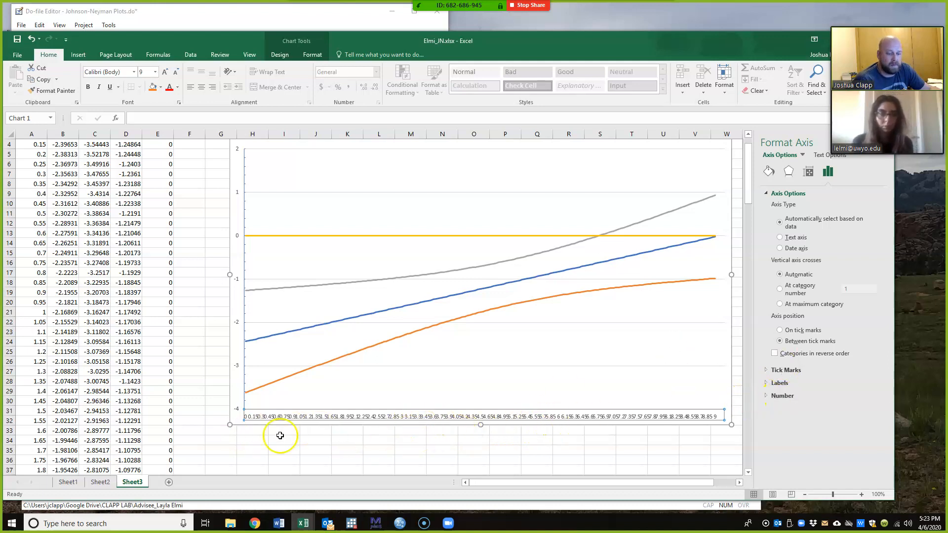
pyautogui.click(635, 365)
pyautogui.click(640, 418)
pyautogui.click(693, 418)
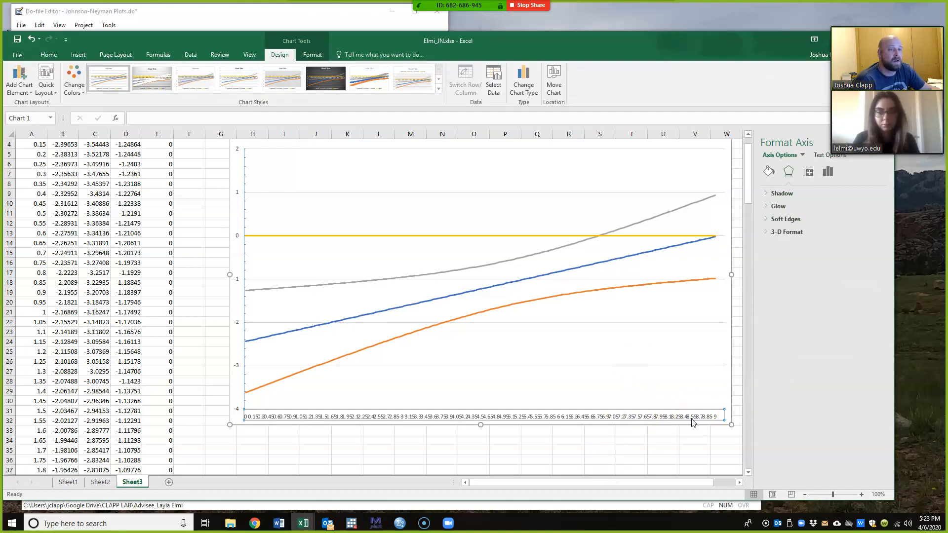
pyautogui.rightClick(693, 421)
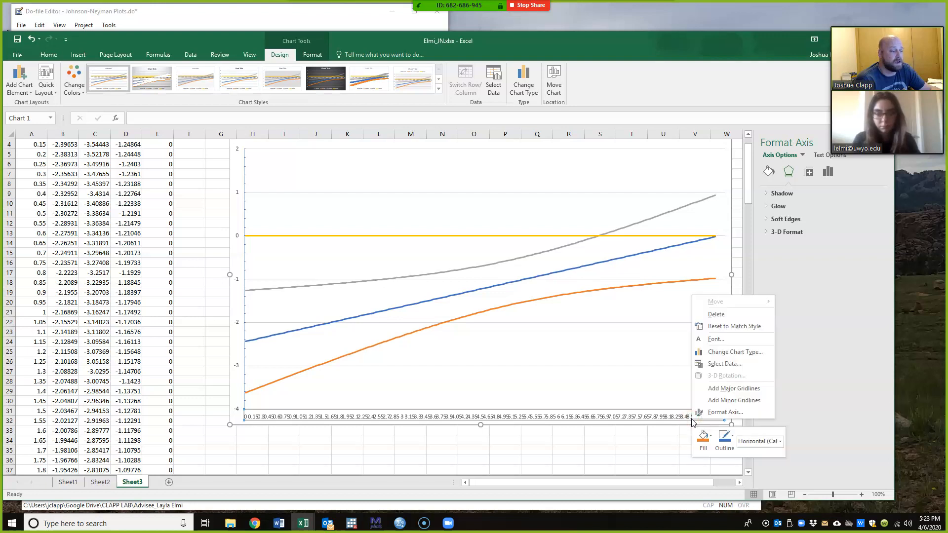
pyautogui.click(725, 412)
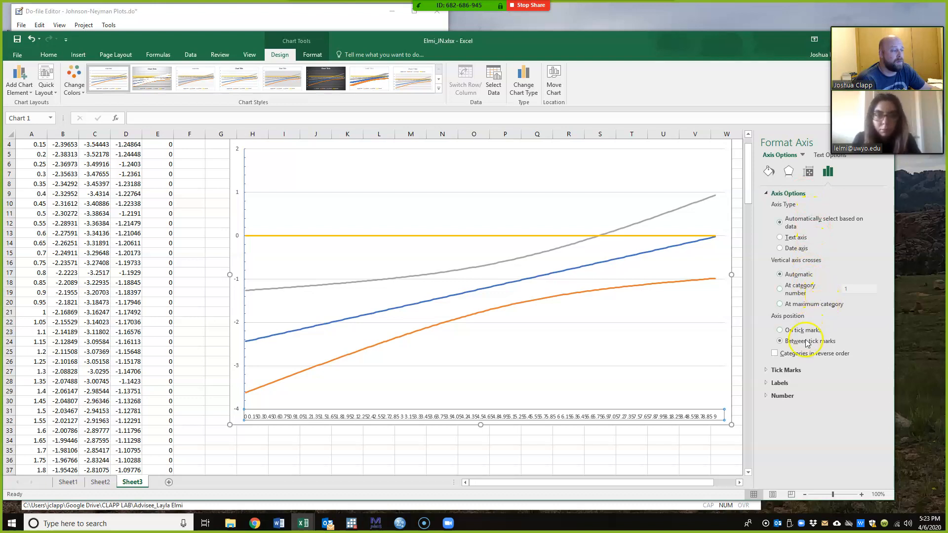
pyautogui.click(781, 371)
pyautogui.click(873, 407)
pyautogui.click(857, 427)
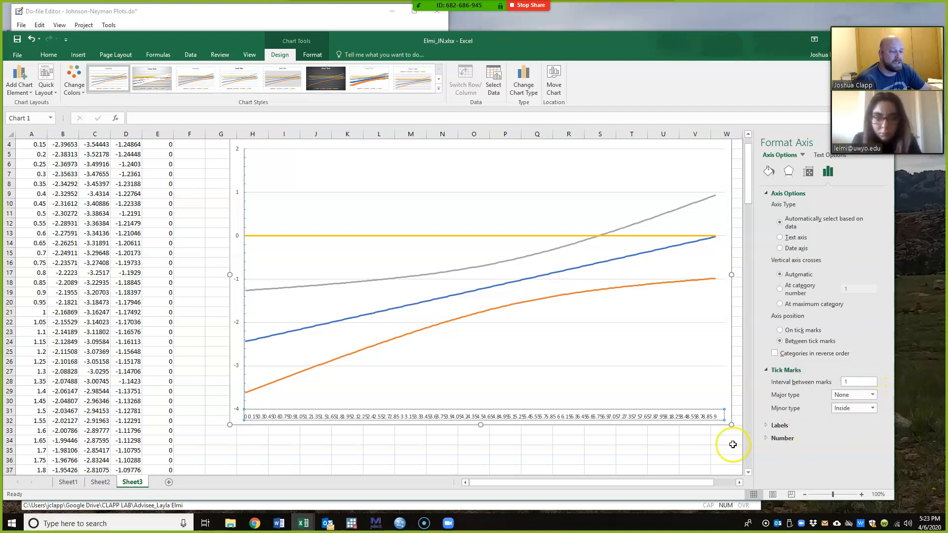
# Format the horizontal axis labels with the Number category and 2 decimal places.
pyautogui.click(784, 438)
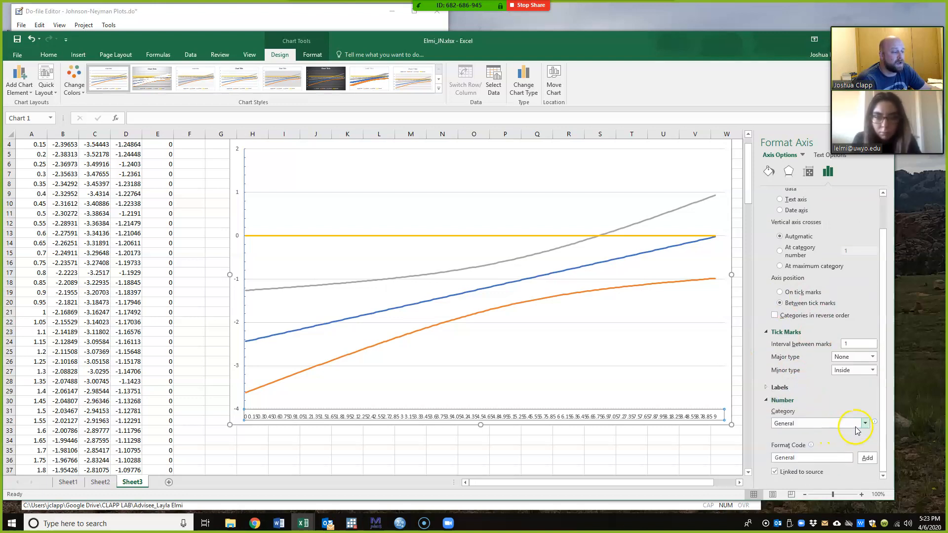
pyautogui.click(856, 427)
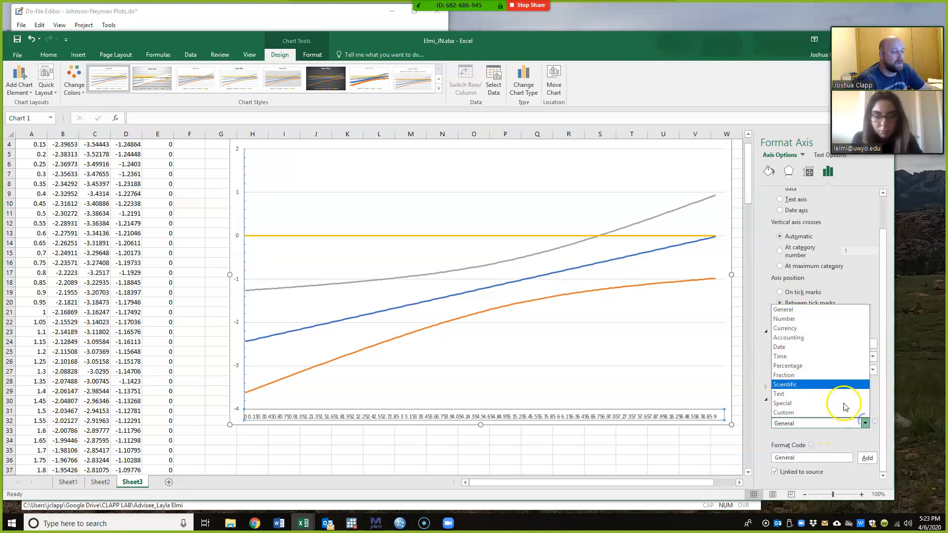
pyautogui.click(802, 319)
pyautogui.scroll(-1, 859, 443)
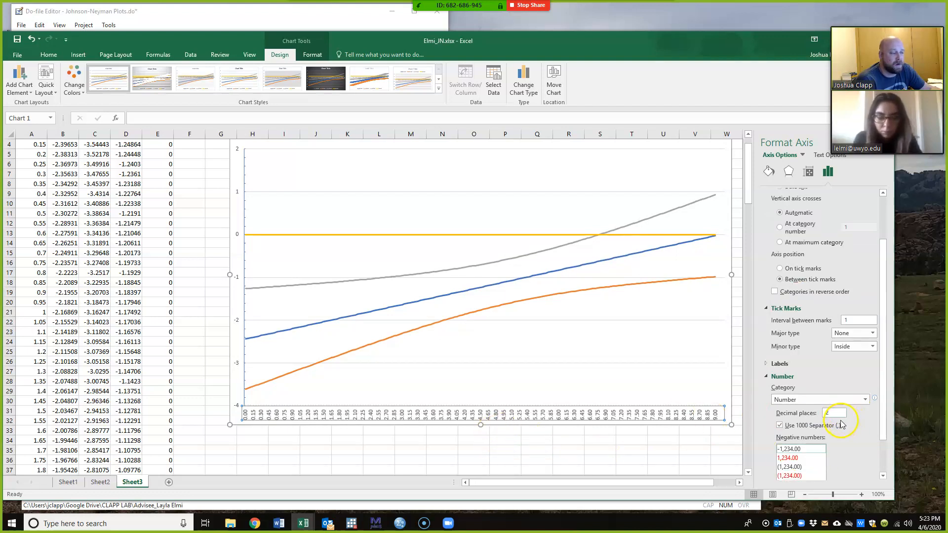
pyautogui.scroll(-2, 842, 424)
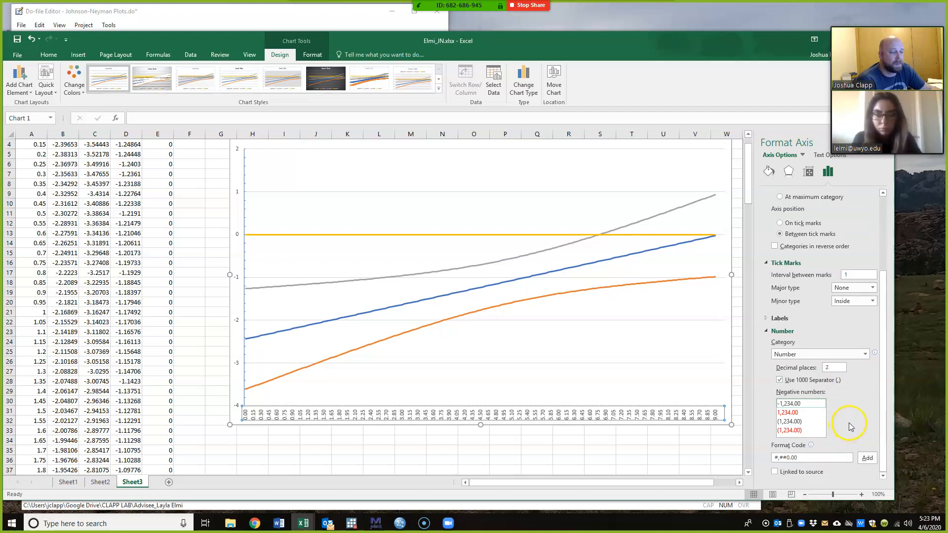
pyautogui.scroll(3, 865, 399)
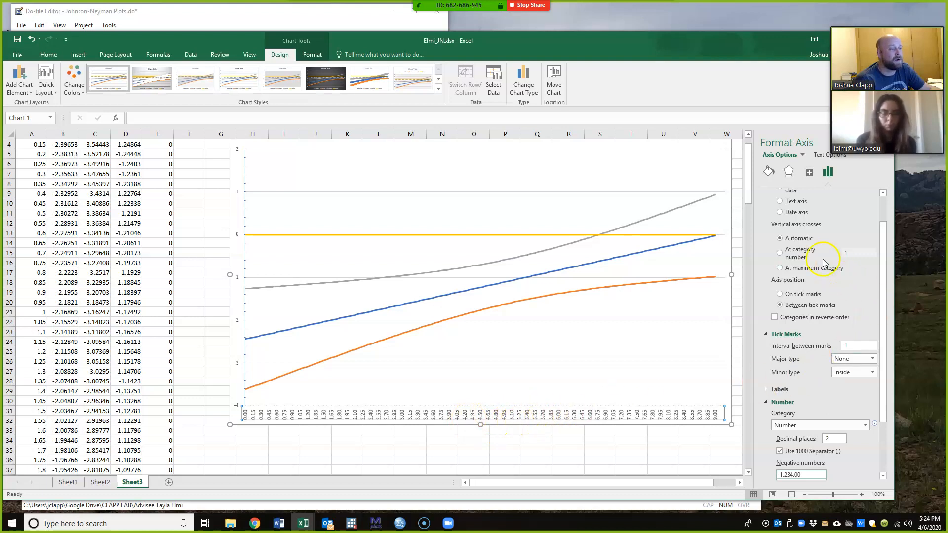
# Try intervals of 2, 5 and 10 between the tick marks of the chart's horizontal axis.
pyautogui.scroll(1, 829, 282)
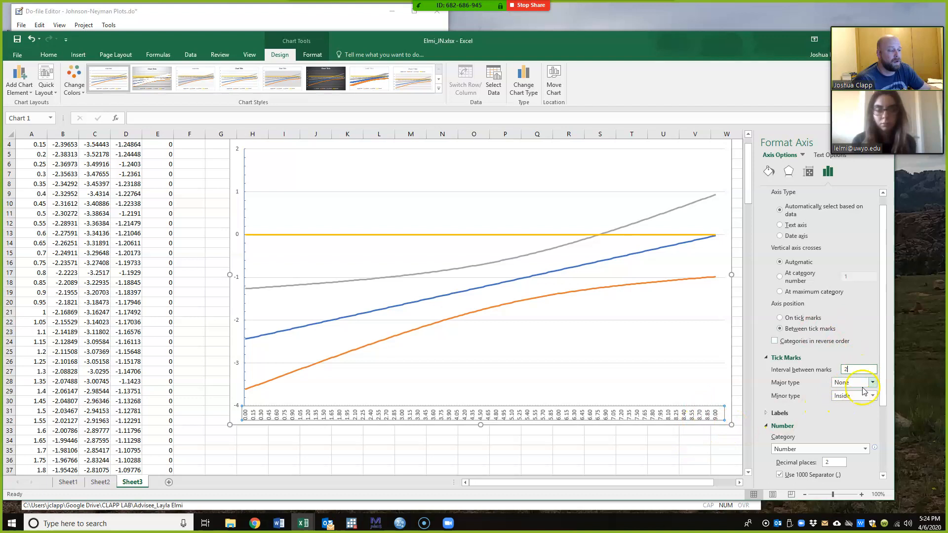
pyautogui.click(833, 460)
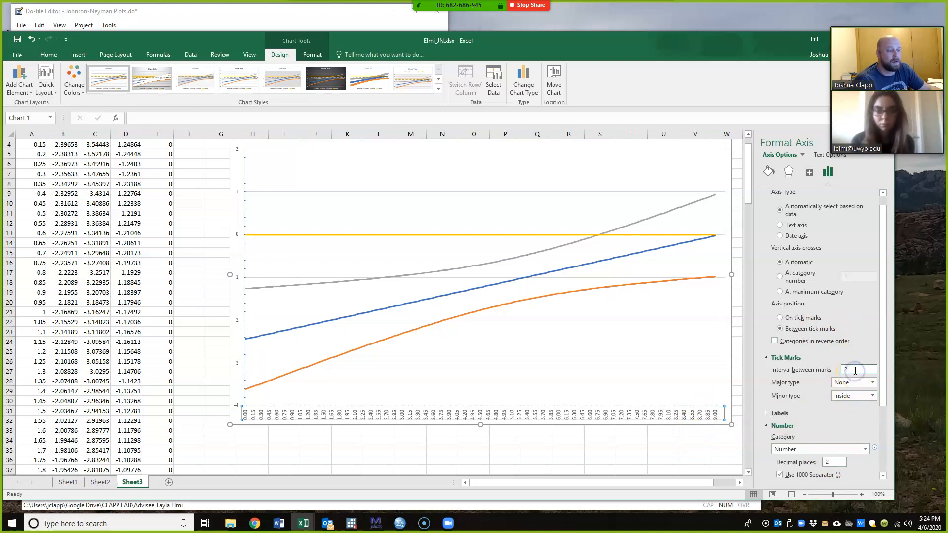
pyautogui.moveTo(854, 370); pyautogui.dragTo(824, 369)
pyautogui.write('5')
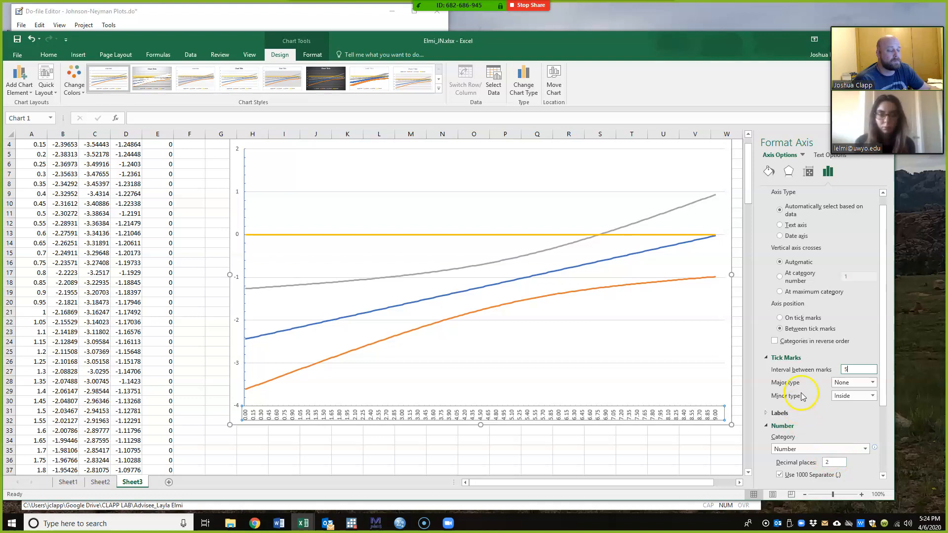
pyautogui.click(853, 426)
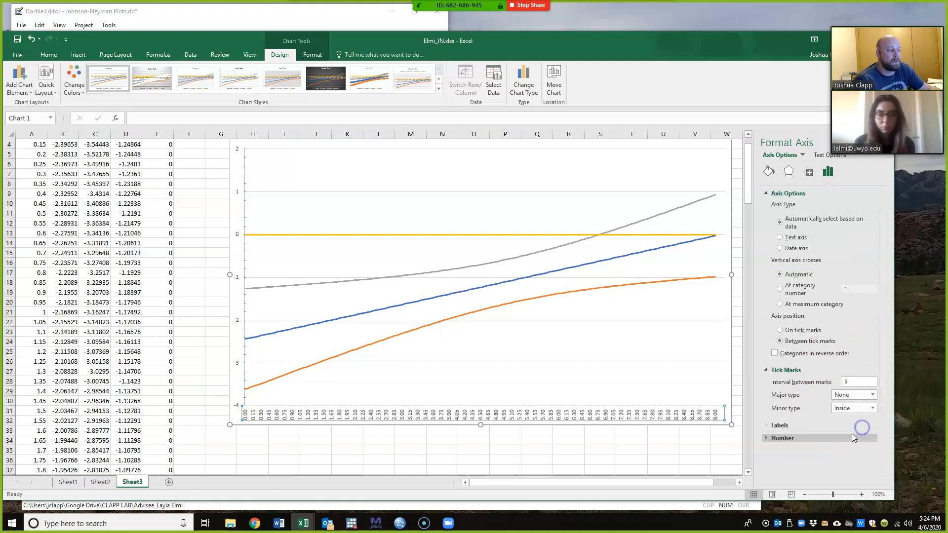
pyautogui.click(855, 381)
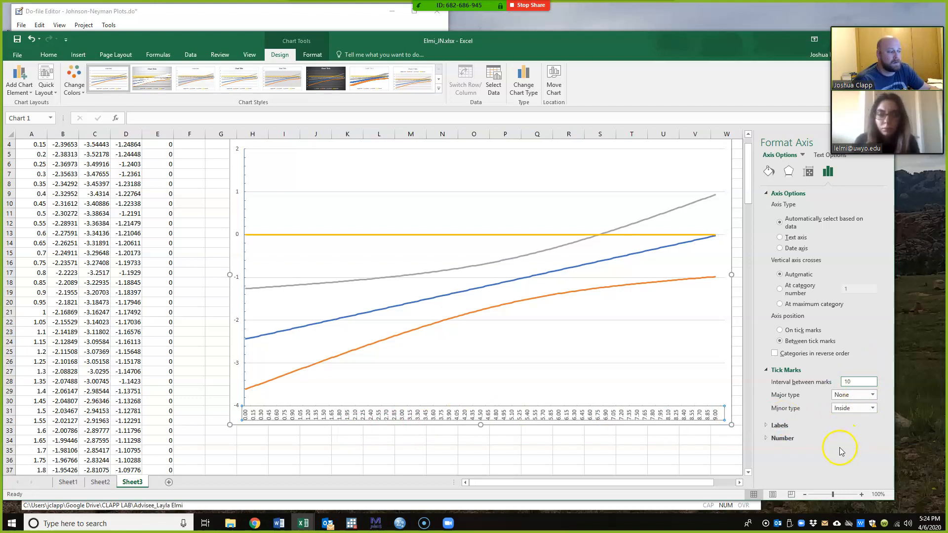
pyautogui.click(600, 469)
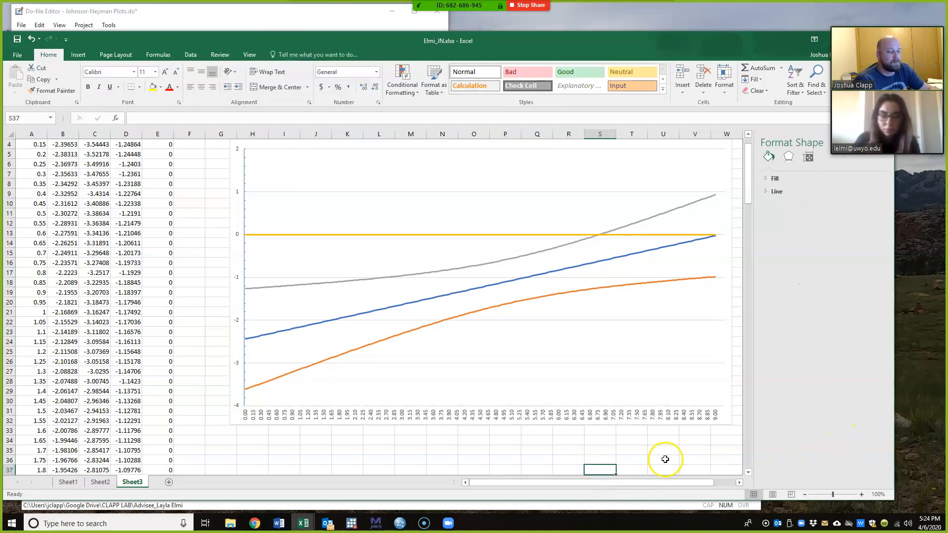
# Set the interval between tick marks on the horizontal axis back to 1.
pyautogui.click(646, 420)
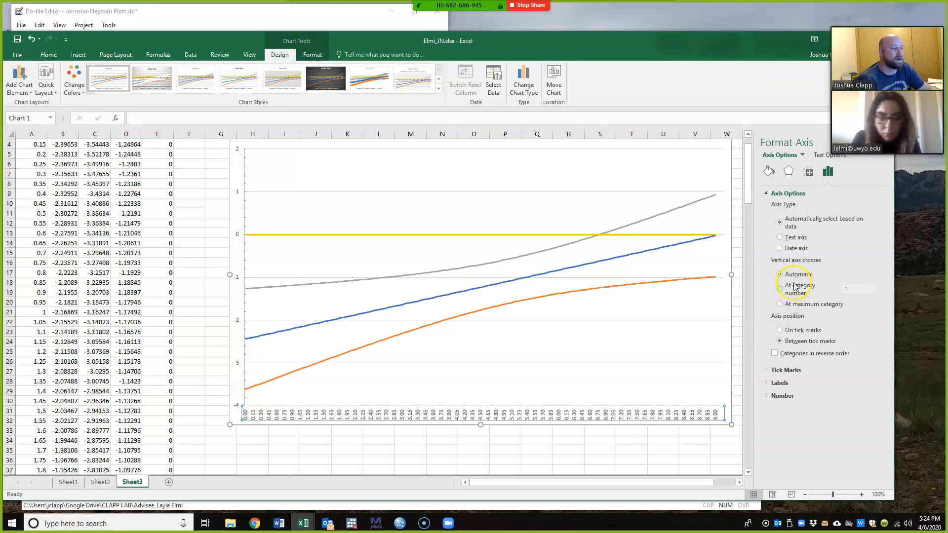
pyautogui.click(772, 370)
pyautogui.moveTo(852, 381); pyautogui.dragTo(832, 384)
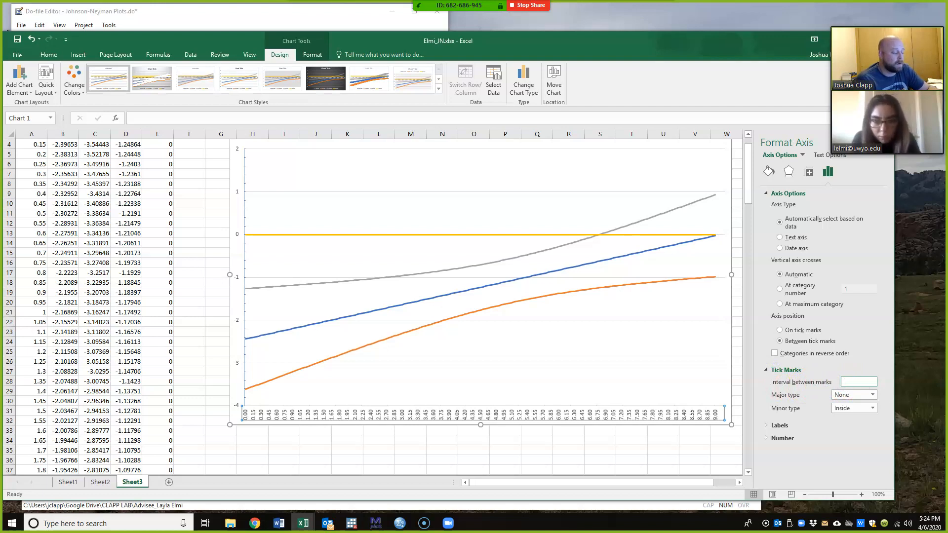
pyautogui.write('1')
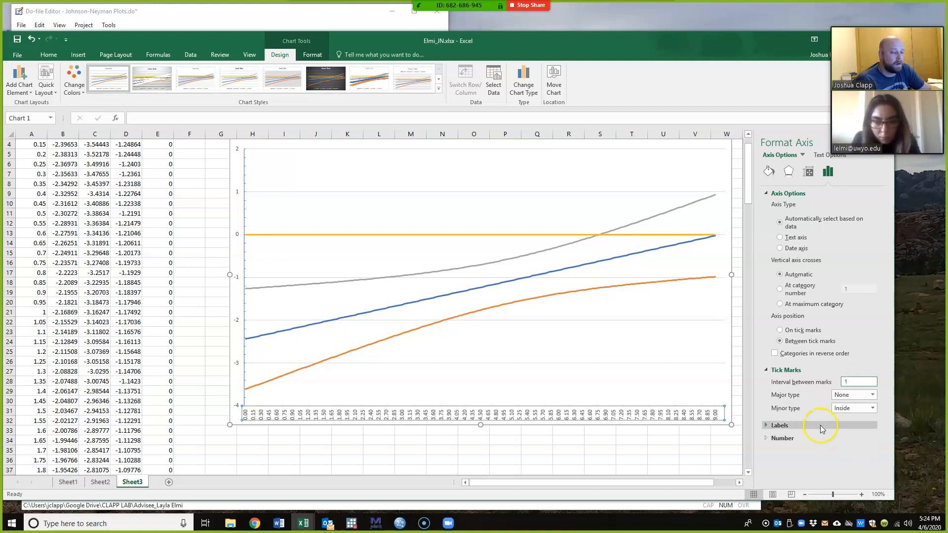
pyautogui.click(686, 439)
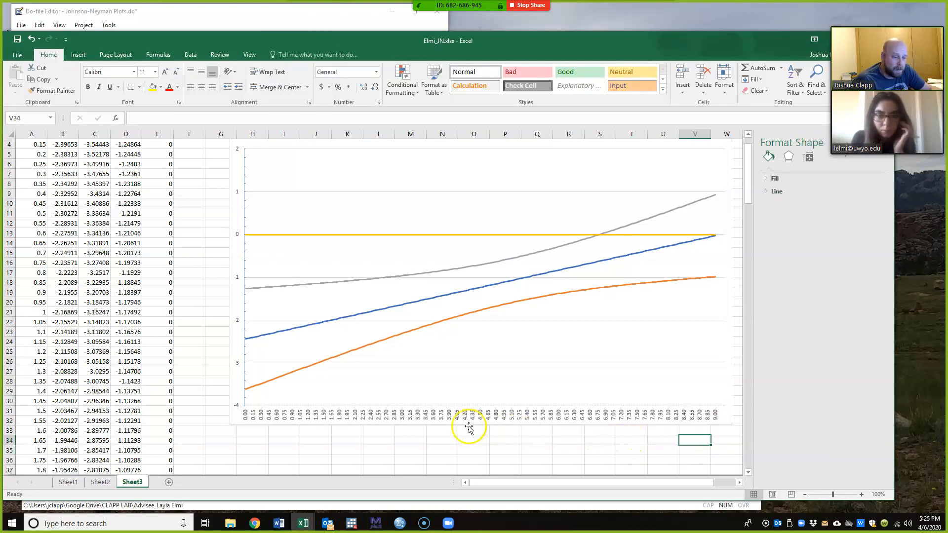
# Give the horizontal axis labels a specified interval unit of 5 instead of the automatic interval.
pyautogui.click(715, 418)
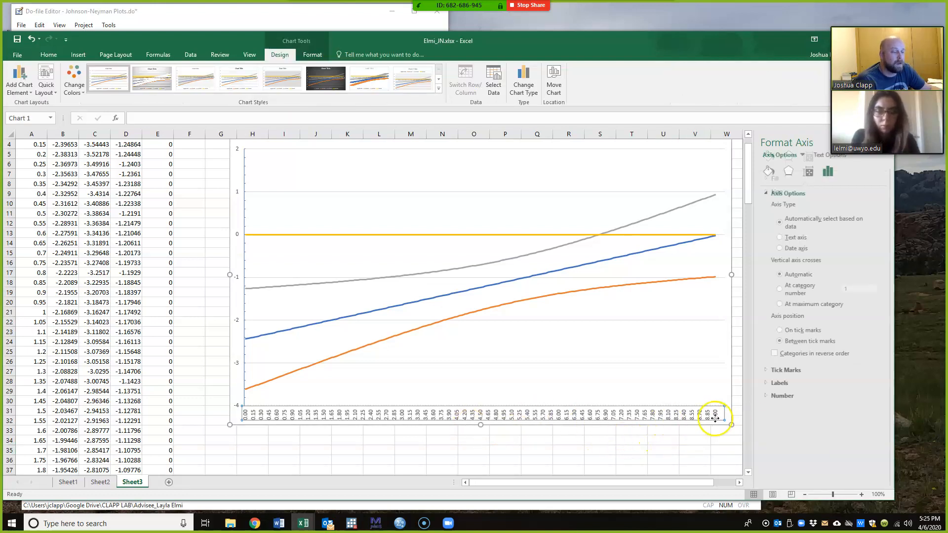
pyautogui.click(782, 397)
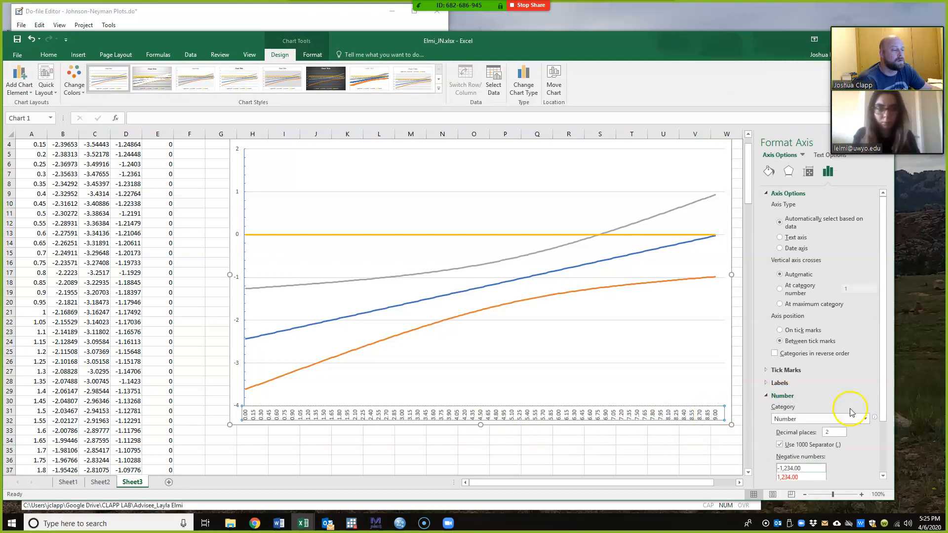
pyautogui.scroll(-2, 864, 406)
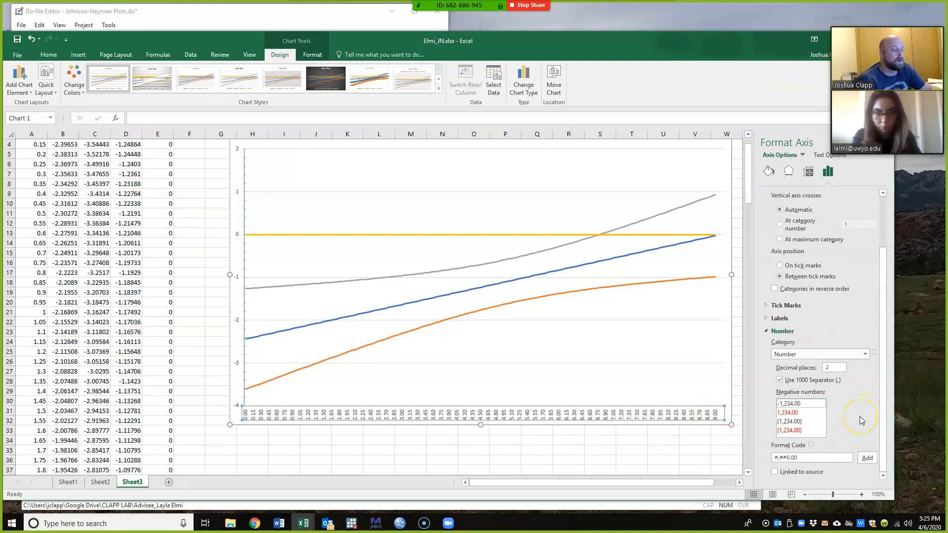
pyautogui.scroll(1, 859, 417)
pyautogui.click(815, 342)
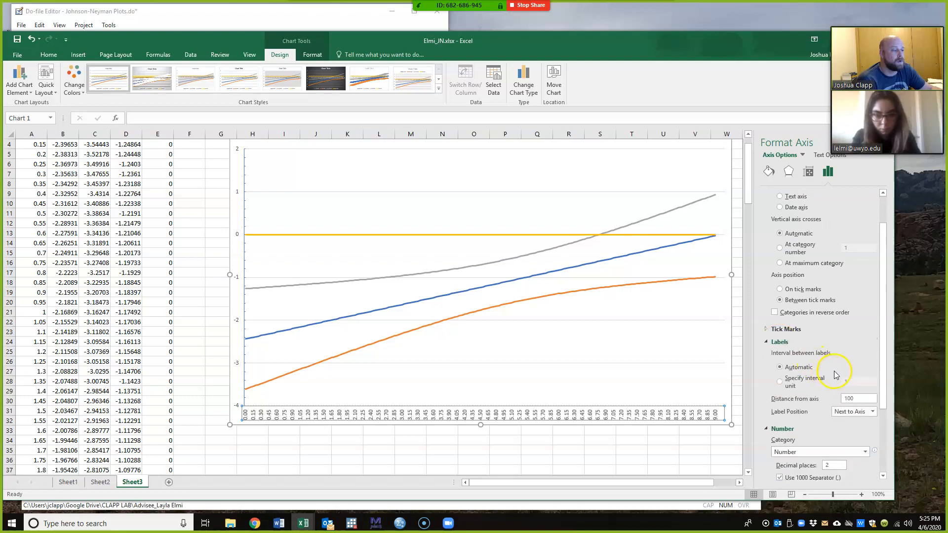
pyautogui.click(788, 381)
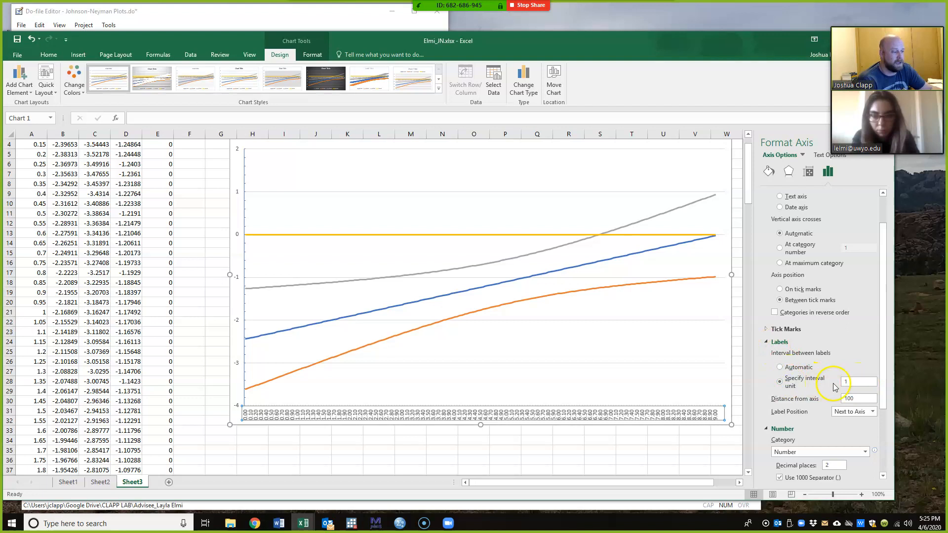
pyautogui.moveTo(855, 382); pyautogui.dragTo(823, 384)
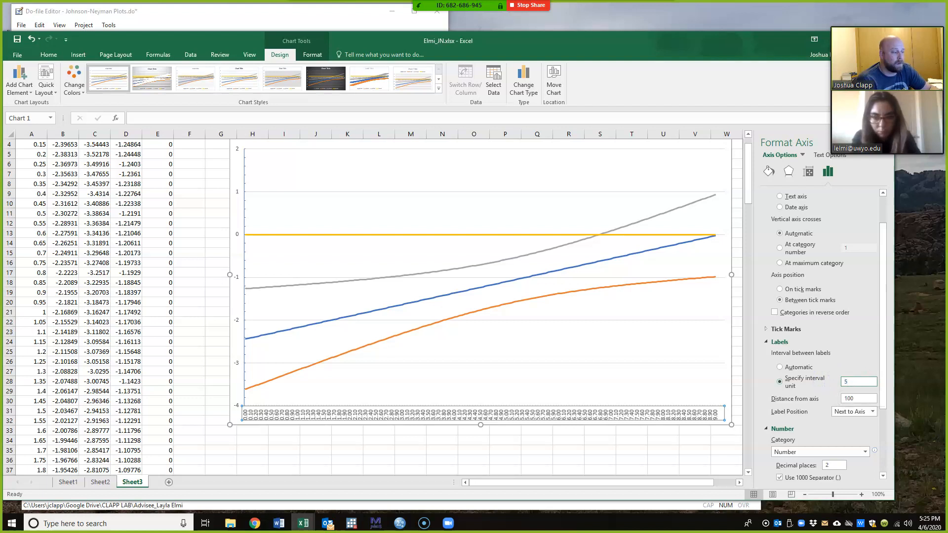
pyautogui.click(848, 397)
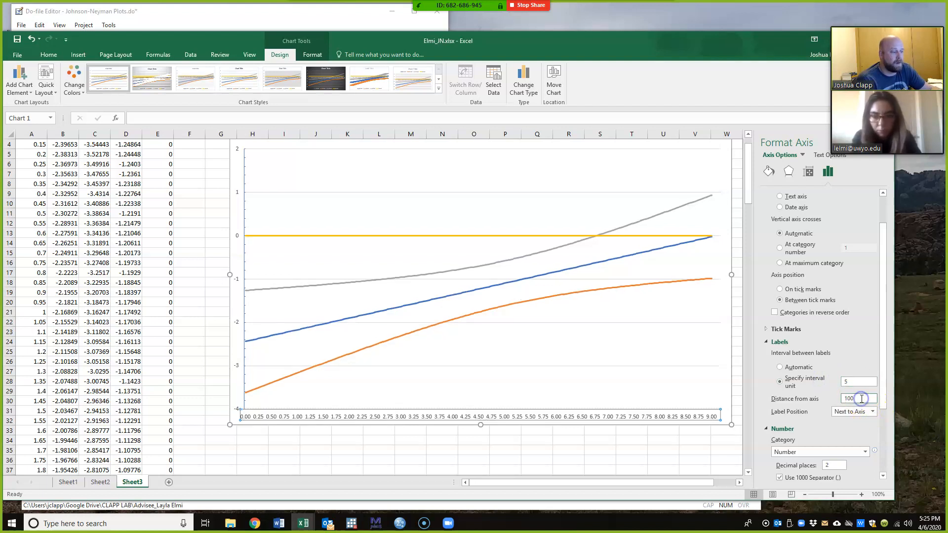
# Change the horizontal axis label interval unit to 10.
pyautogui.moveTo(849, 381); pyautogui.dragTo(837, 381)
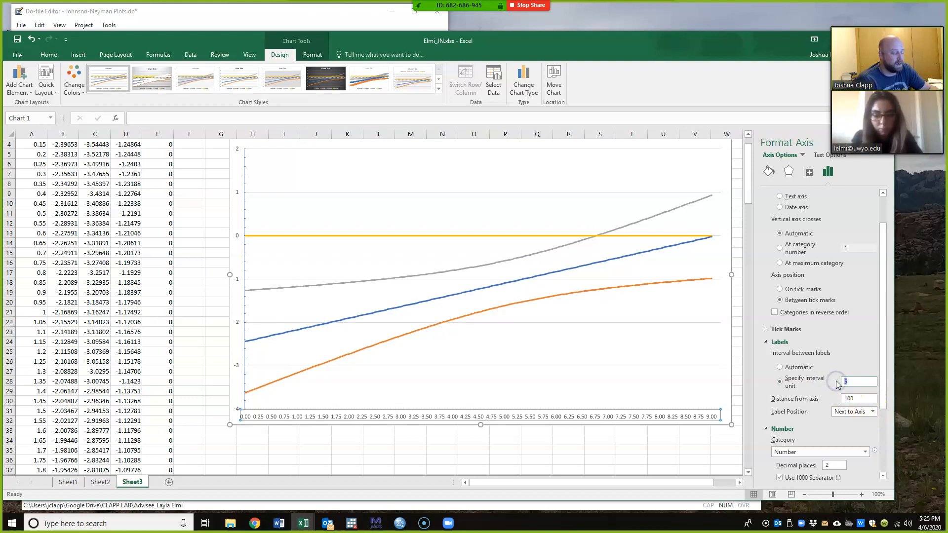
pyautogui.write('10')
pyautogui.click(856, 398)
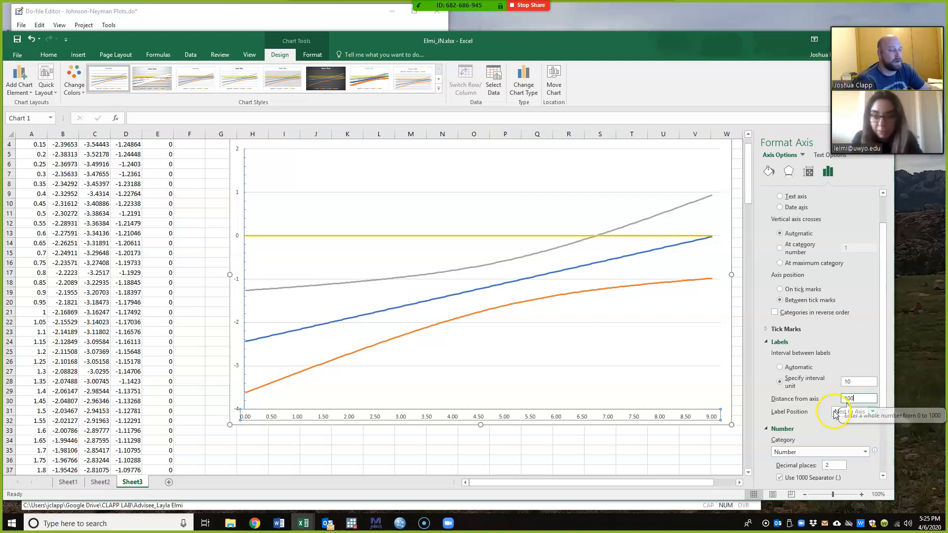
pyautogui.click(683, 441)
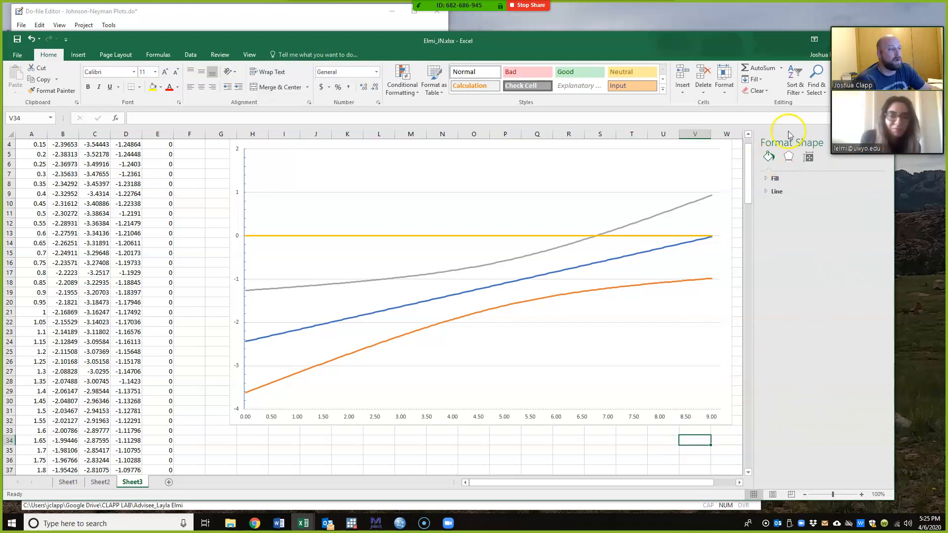
# Shift the workbook window further left and up on the desktop and bring the whole chart into view.
pyautogui.moveTo(781, 48); pyautogui.dragTo(718, 45)
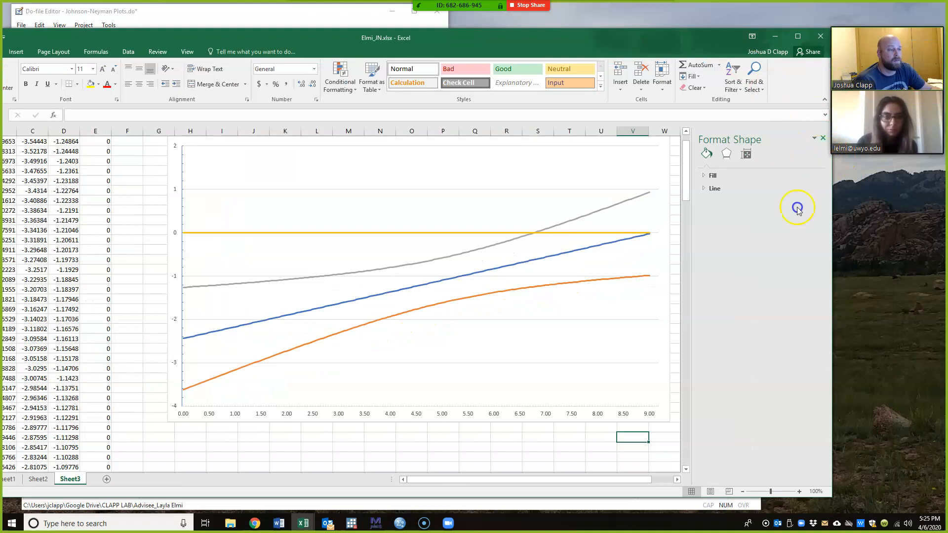
pyautogui.moveTo(443, 39); pyautogui.dragTo(444, 36)
pyautogui.scroll(1, 541, 326)
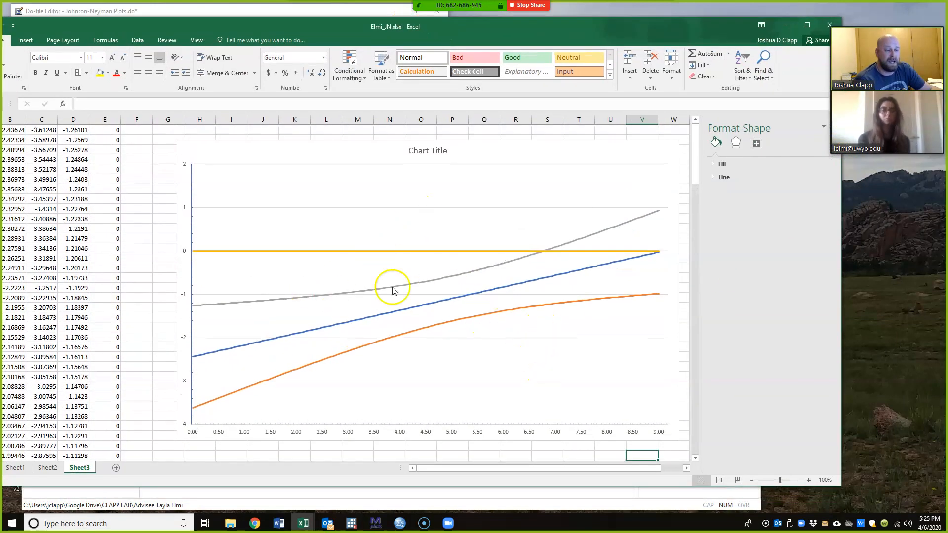
# Format the yellow horizontal line at zero as a solid dark red line 1.25 pt wide.
pyautogui.moveTo(455, 255)
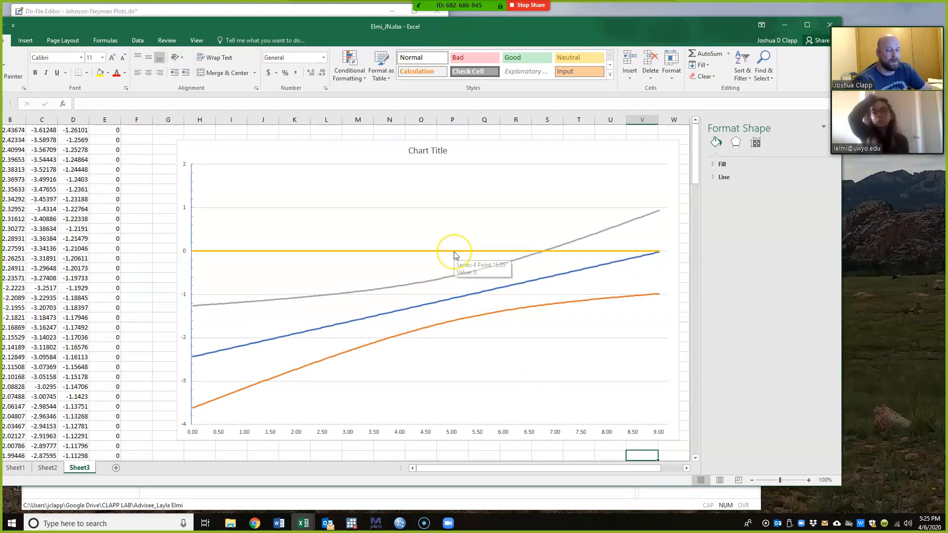
pyautogui.click(455, 252)
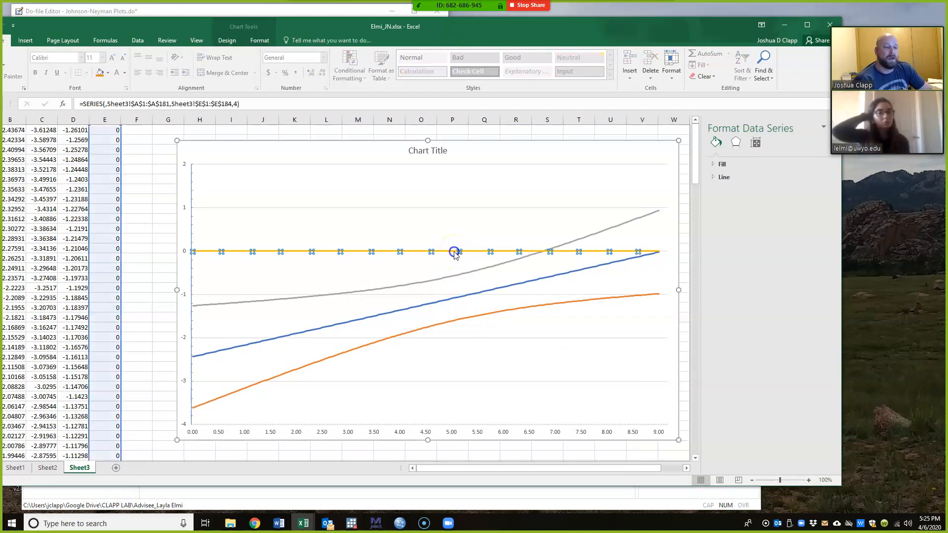
pyautogui.click(730, 173)
pyautogui.click(715, 157)
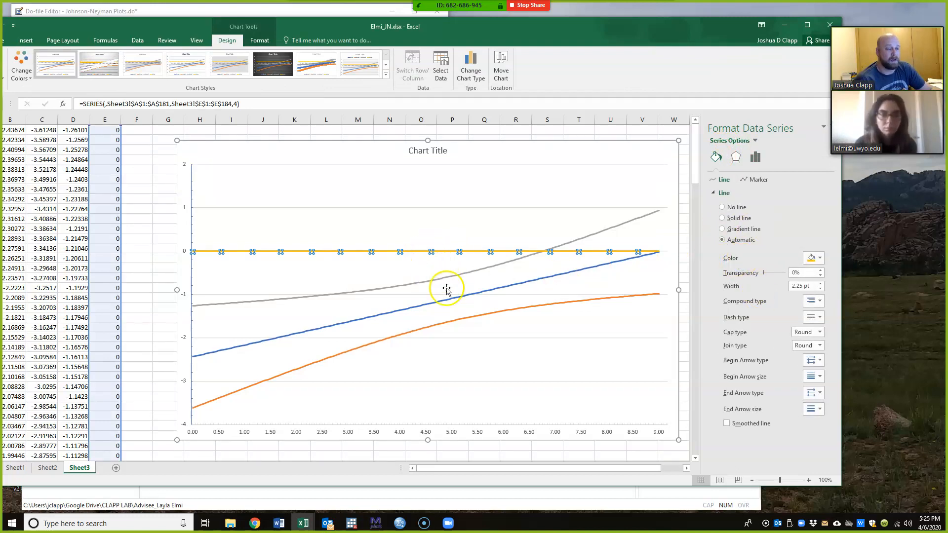
pyautogui.click(817, 262)
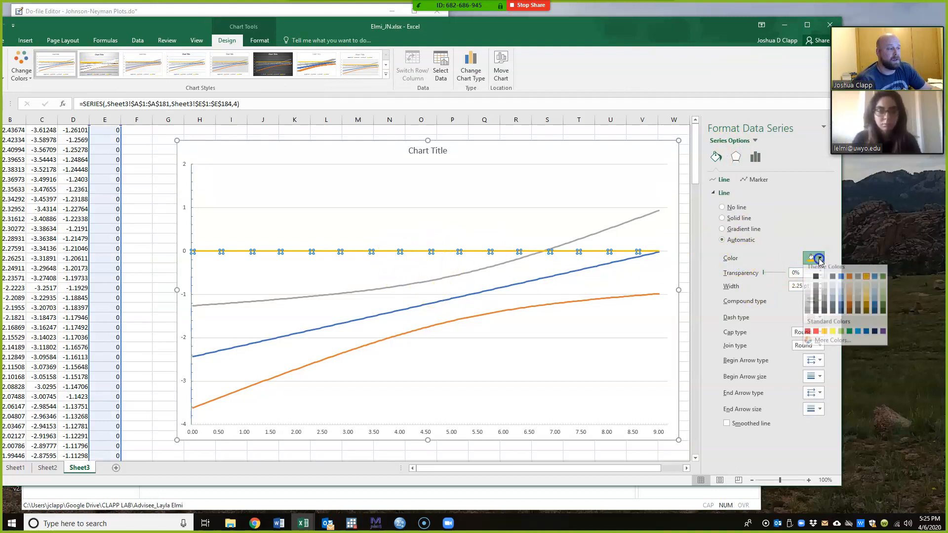
pyautogui.click(808, 336)
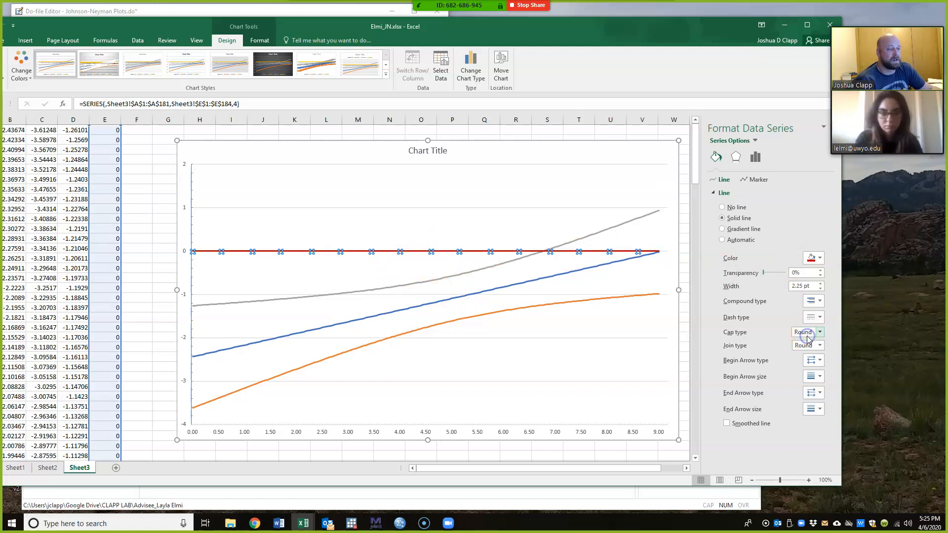
pyautogui.click(819, 289)
pyautogui.click(820, 289)
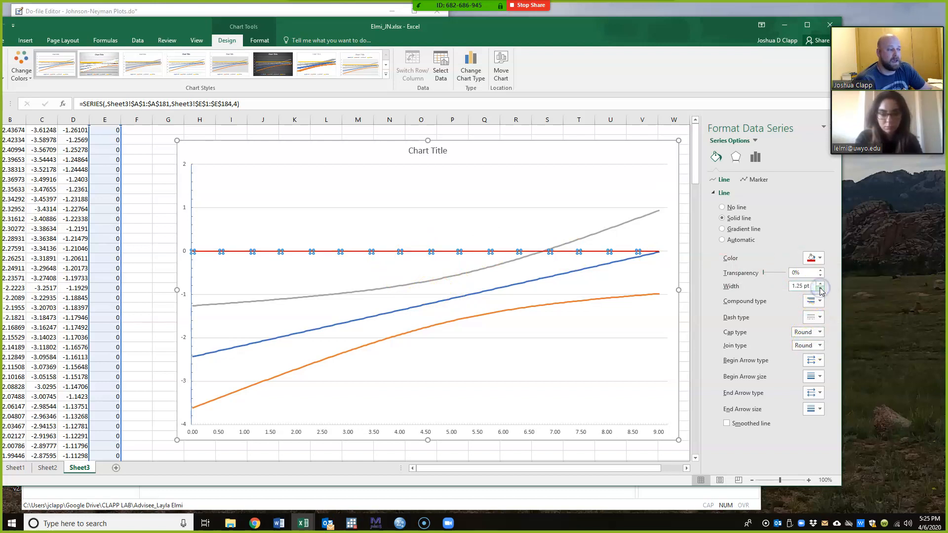
pyautogui.click(634, 403)
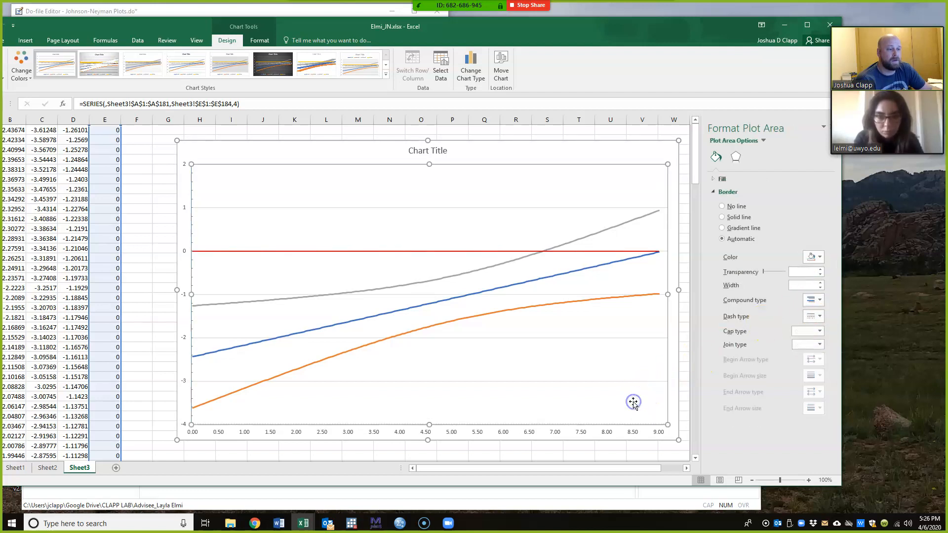
pyautogui.click(457, 252)
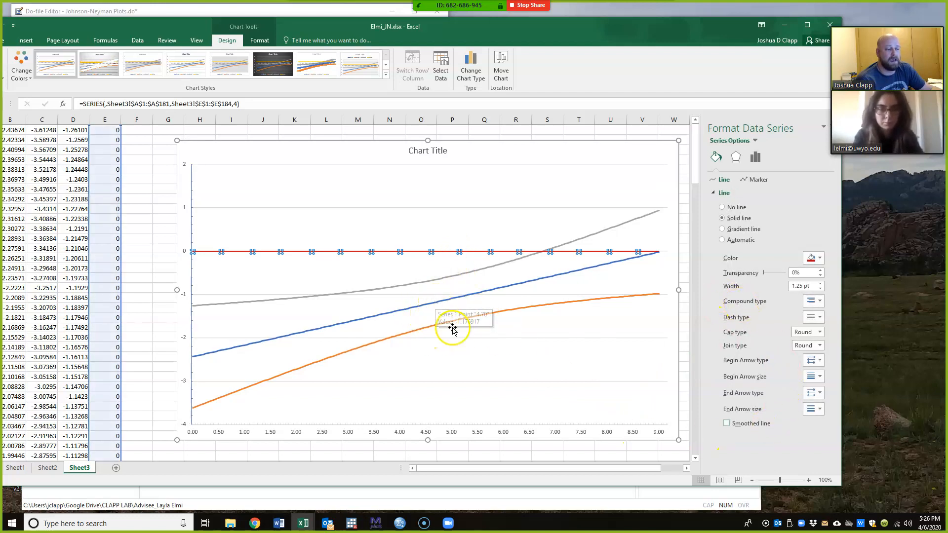
# Format the lower orange curve as a black dotted line 0.75 pt wide.
pyautogui.click(489, 314)
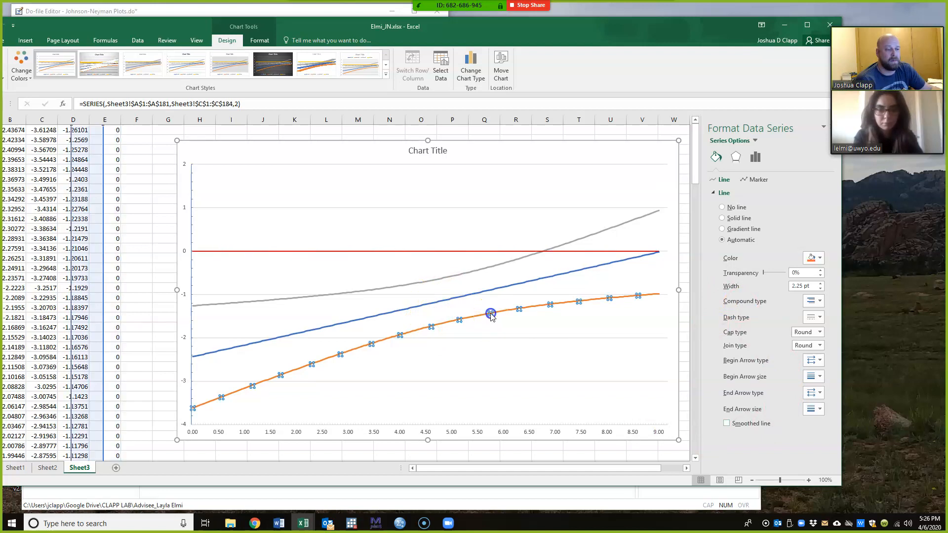
pyautogui.click(815, 259)
pyautogui.click(816, 282)
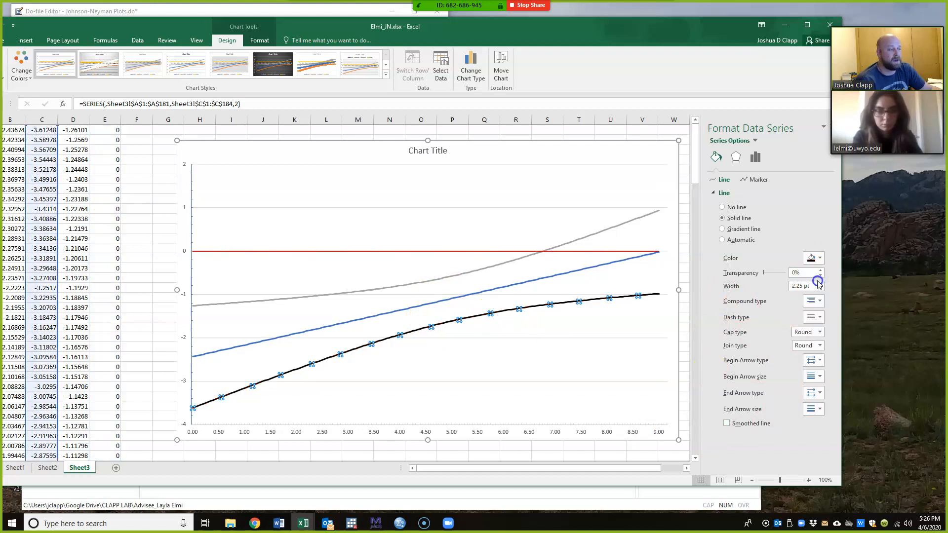
pyautogui.click(821, 288)
pyautogui.click(821, 289)
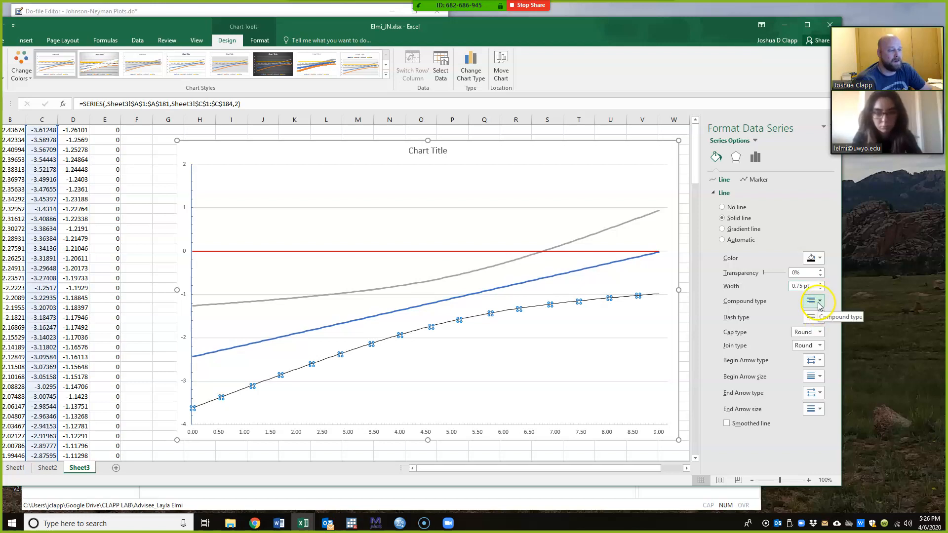
pyautogui.click(818, 303)
pyautogui.click(817, 344)
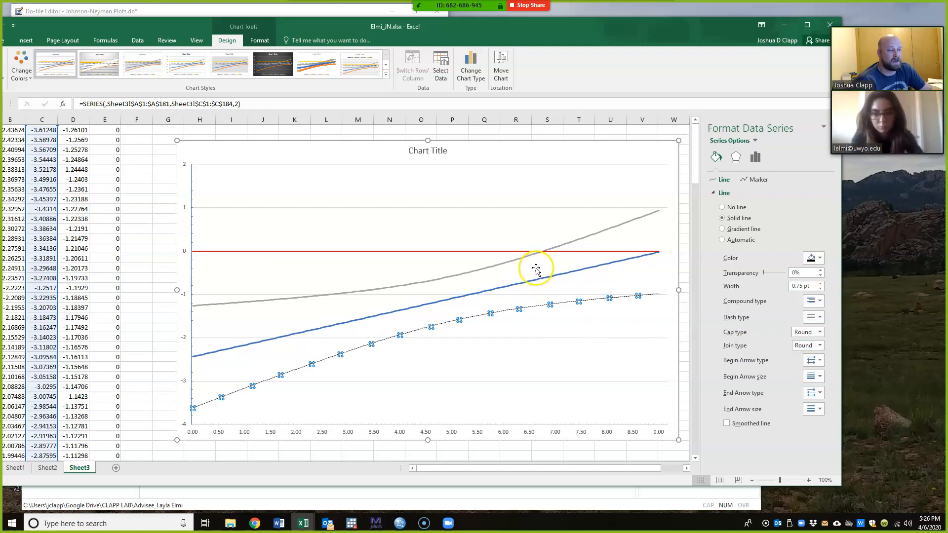
# Format the upper gray curve as a black dashed line 1 pt wide.
pyautogui.click(524, 257)
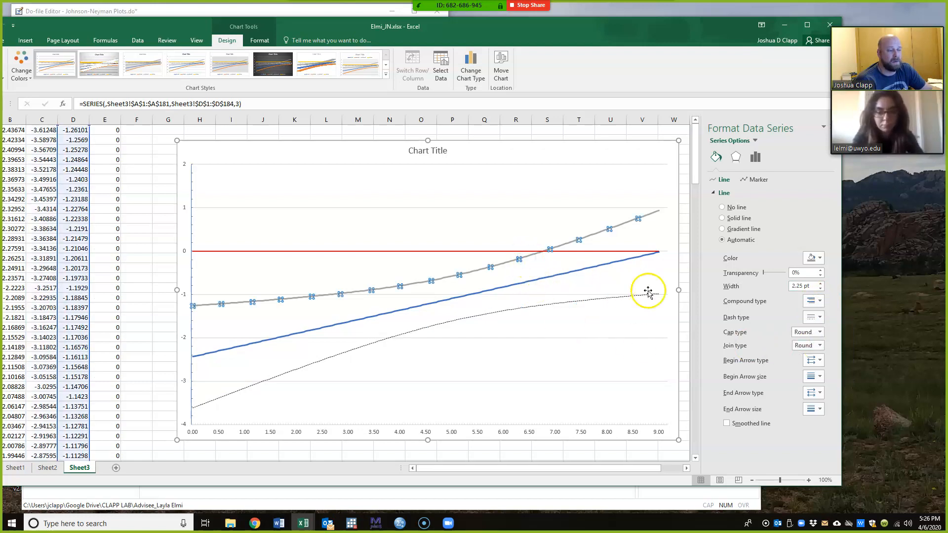
pyautogui.click(820, 288)
pyautogui.click(820, 288)
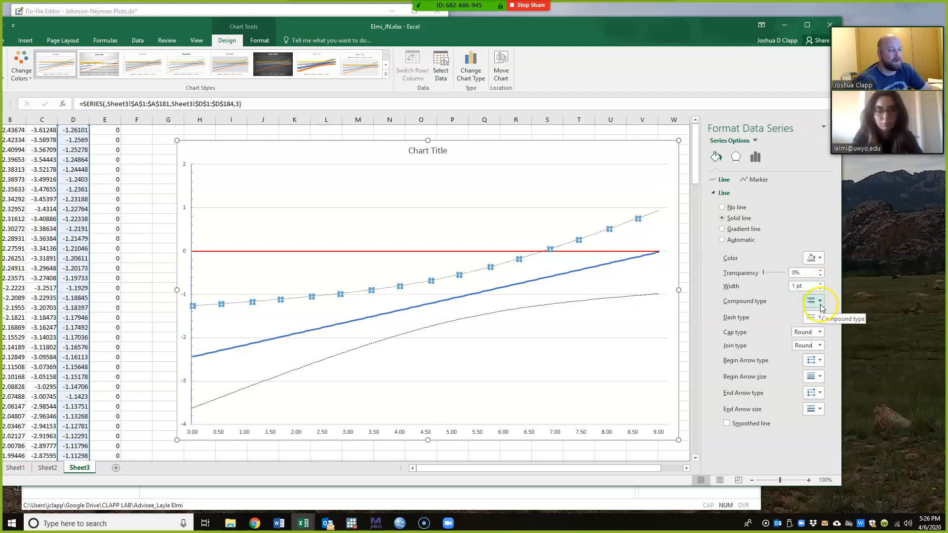
pyautogui.click(818, 317)
pyautogui.click(812, 344)
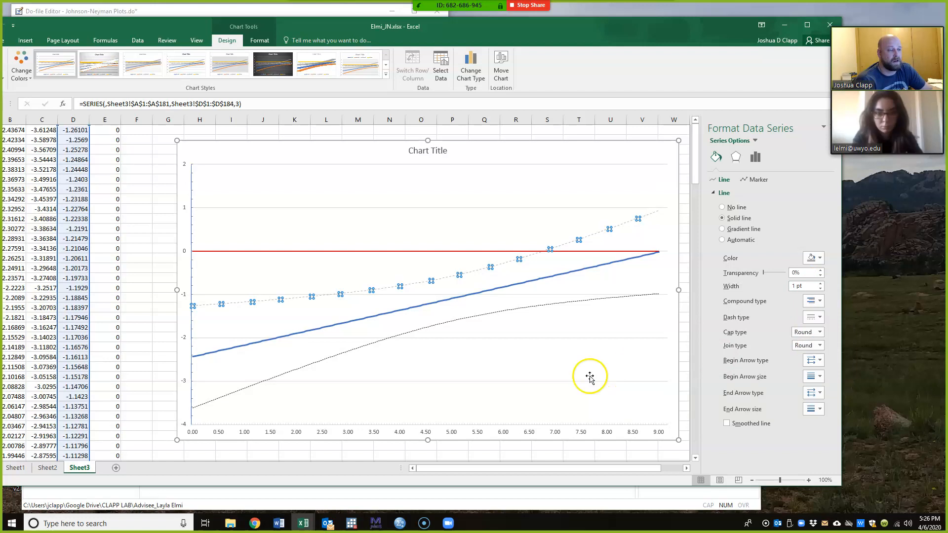
pyautogui.click(815, 258)
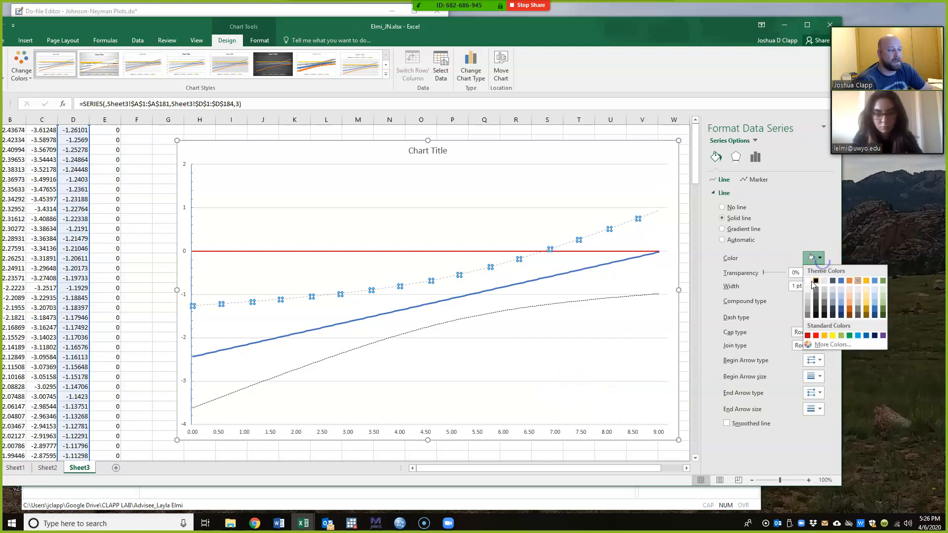
pyautogui.click(815, 281)
pyautogui.click(594, 382)
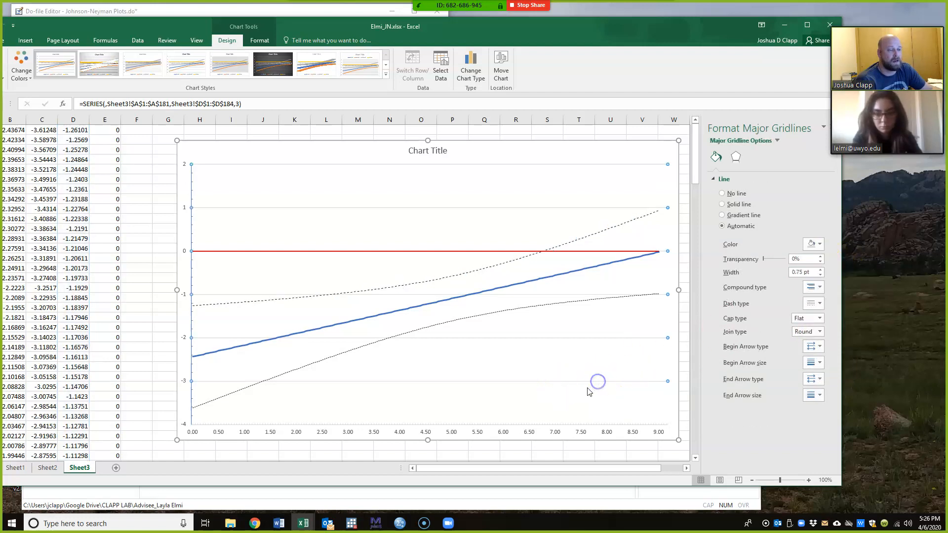
# Set the lower dotted curve's width to 1 pt and give it the same dash type as the upper curve.
pyautogui.click(552, 307)
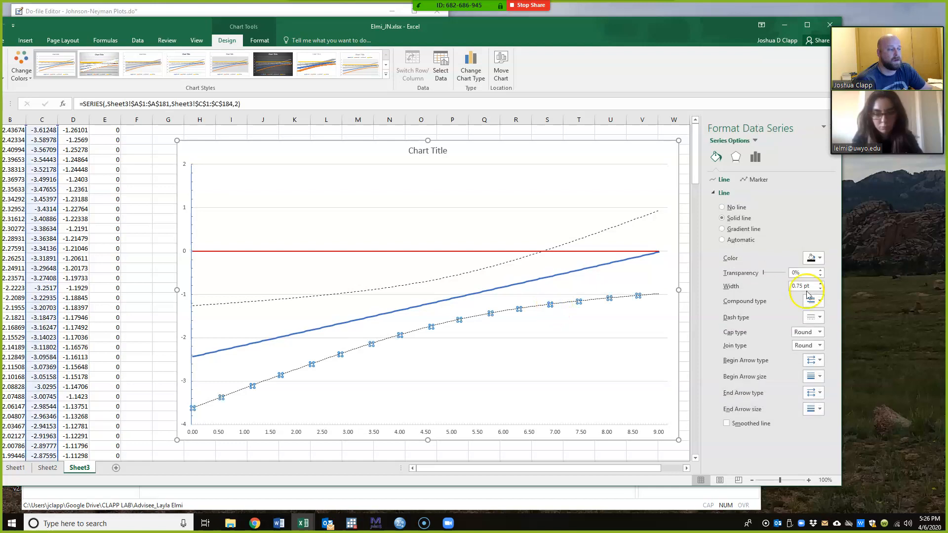
pyautogui.click(819, 283)
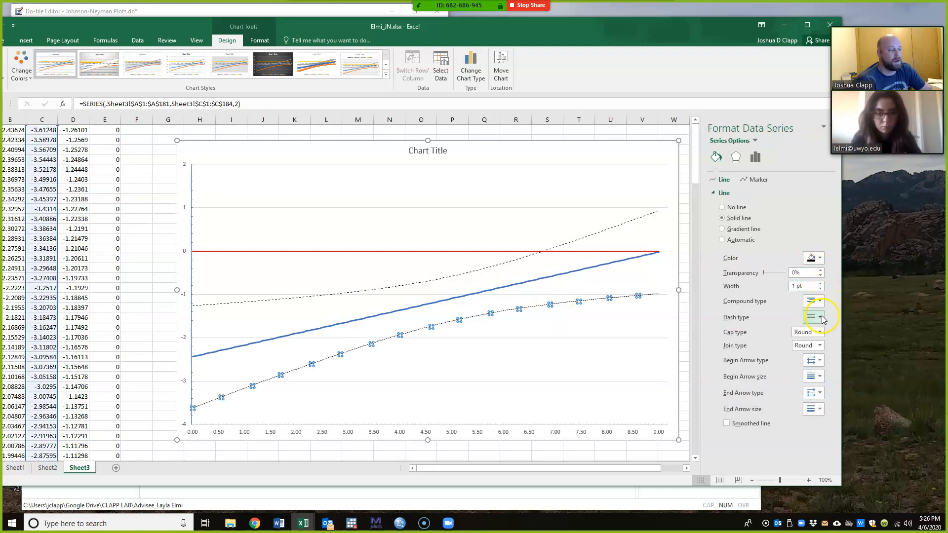
pyautogui.click(820, 316)
pyautogui.click(821, 349)
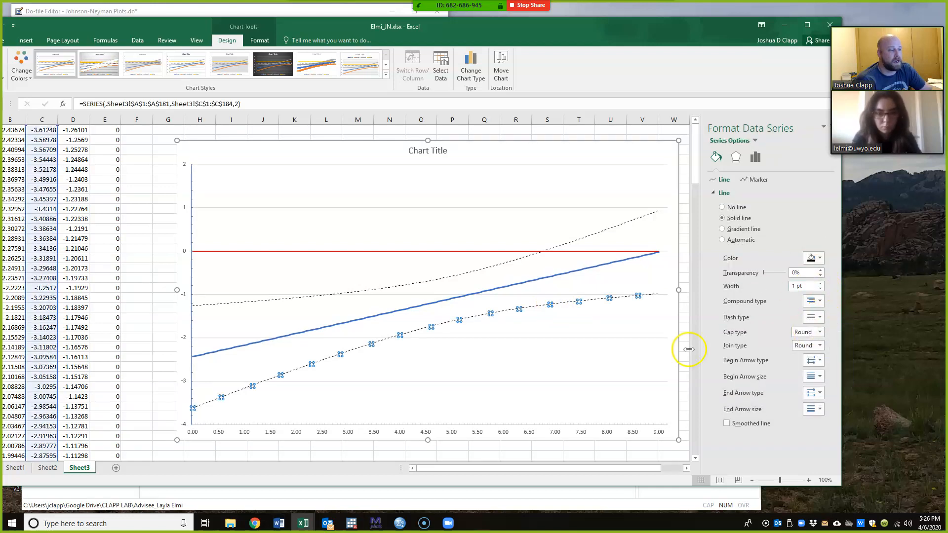
pyautogui.click(810, 257)
pyautogui.press('Escape')
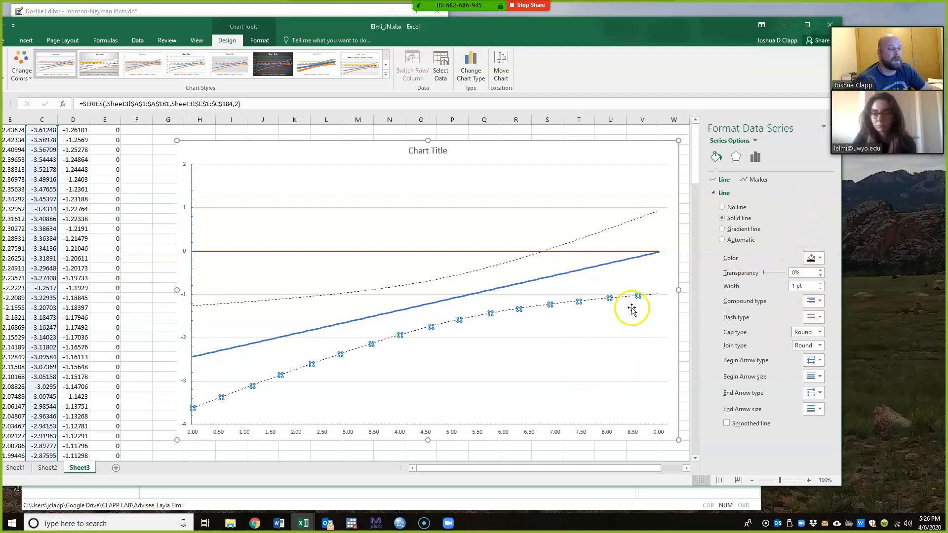
pyautogui.click(609, 332)
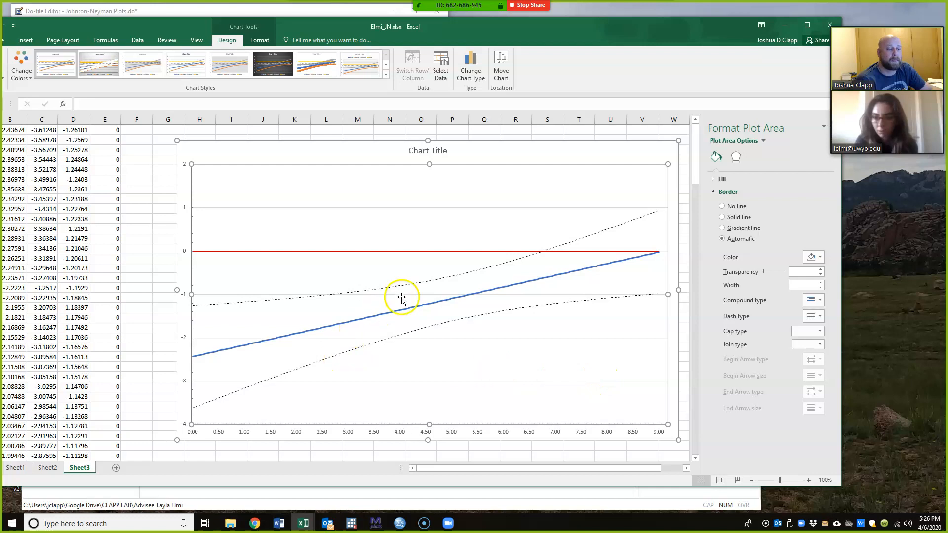
# Format the blue middle line as a solid black line 1.25 pt wide.
pyautogui.moveTo(546, 281)
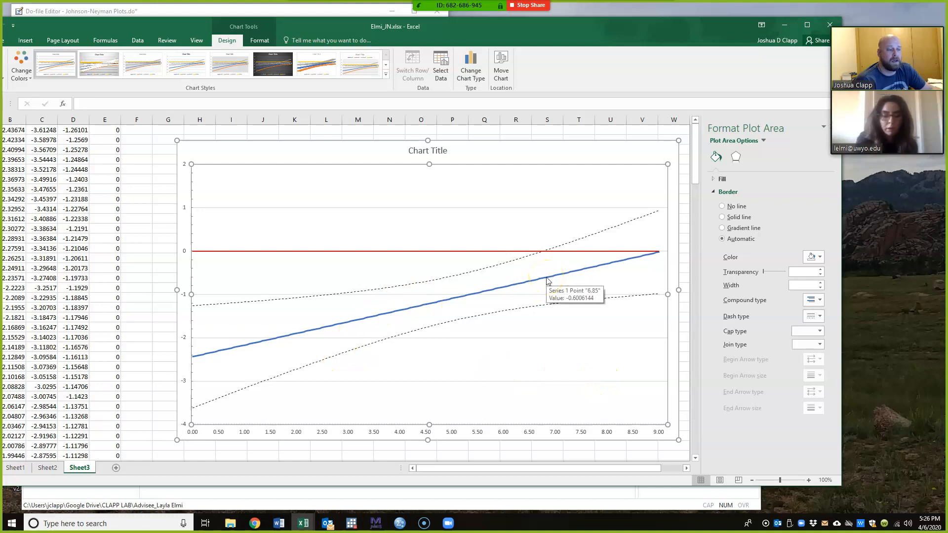
pyautogui.click(547, 281)
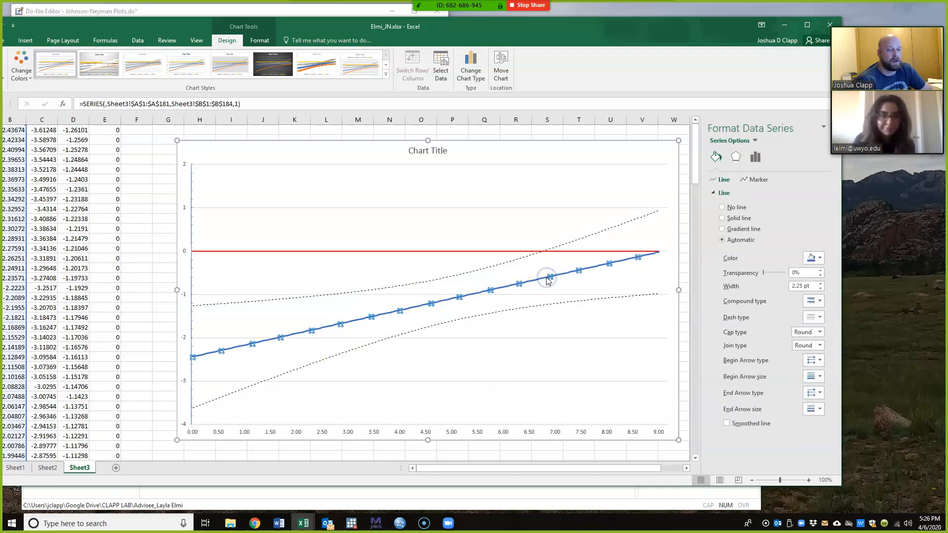
pyautogui.click(820, 258)
pyautogui.click(816, 281)
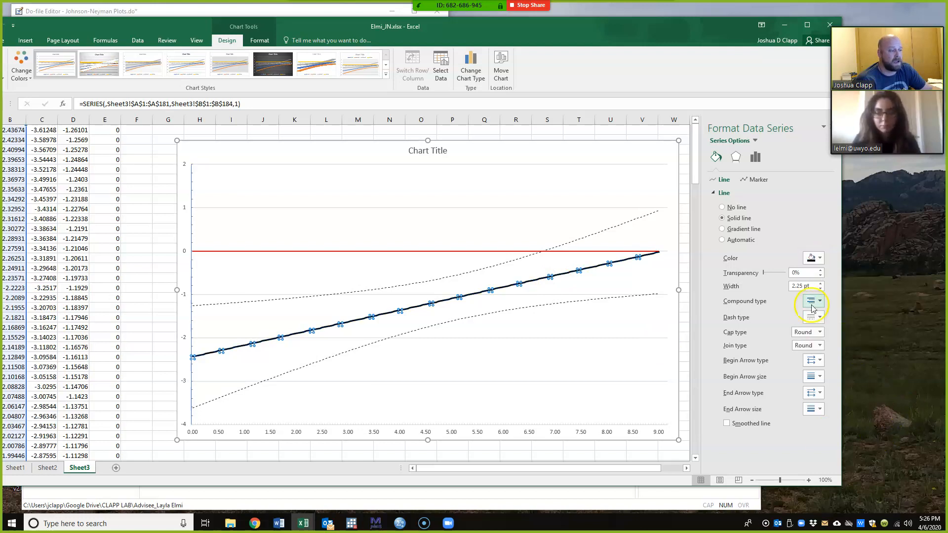
pyautogui.click(819, 289)
pyautogui.click(819, 289)
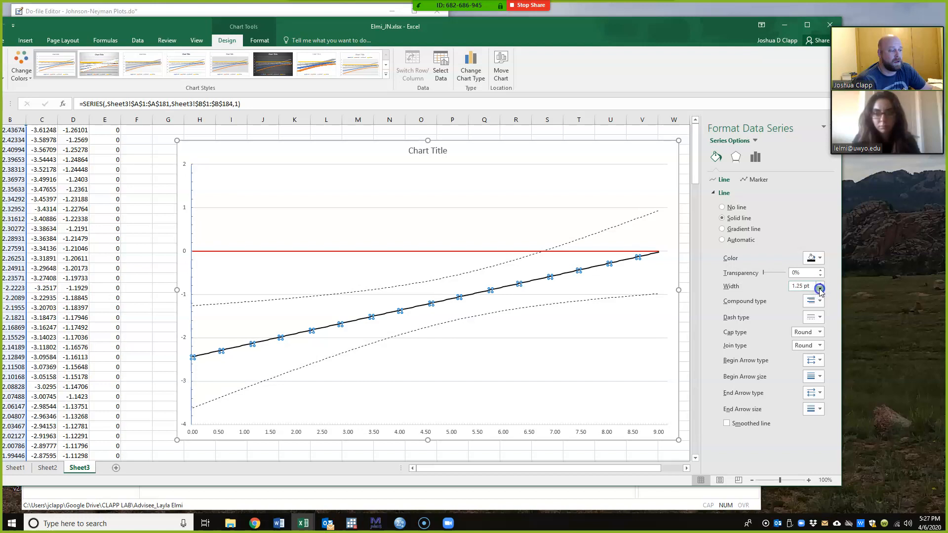
pyautogui.click(619, 377)
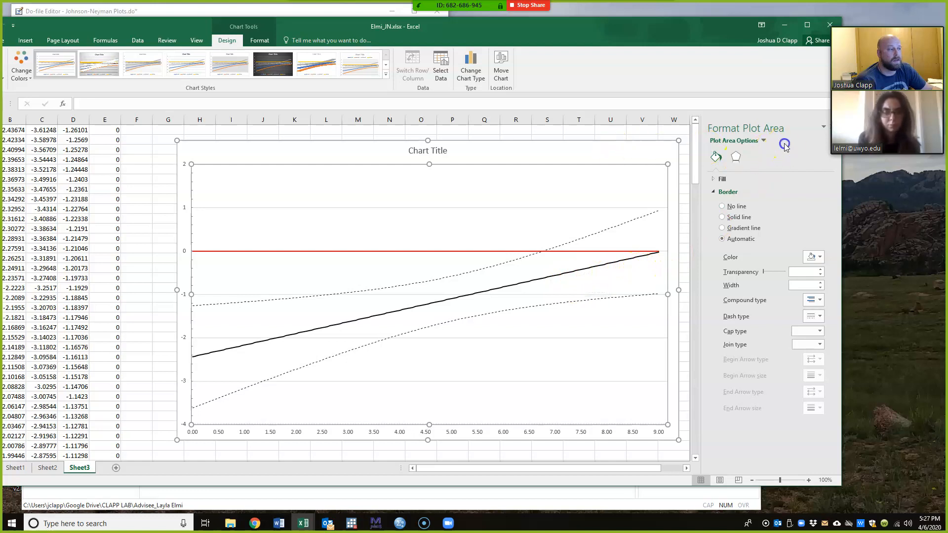
# Close the plot area formatting pane and reposition the workbook window so the data columns and the chart are both in view.
pyautogui.moveTo(689, 31); pyautogui.dragTo(658, 28)
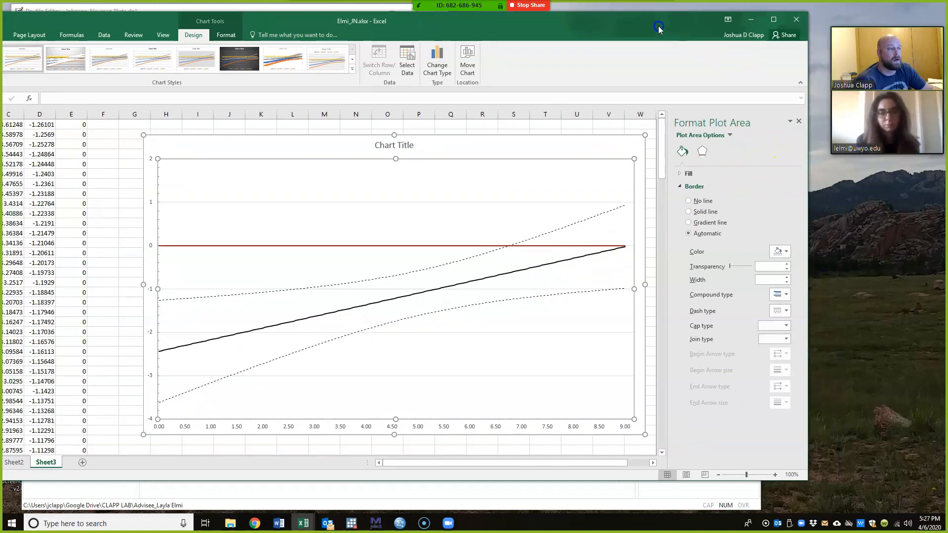
pyautogui.click(799, 121)
pyautogui.moveTo(485, 23); pyautogui.dragTo(556, 19)
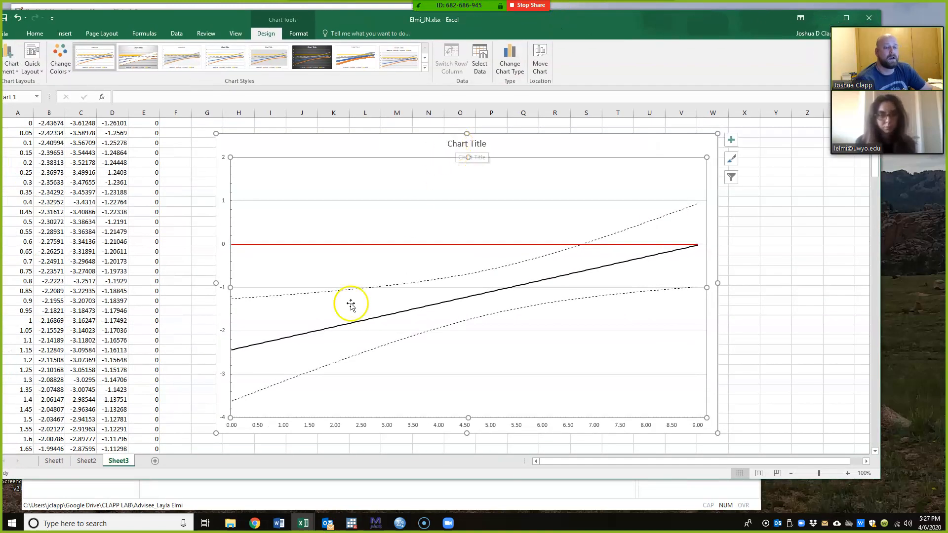
# Copy the title text "Johnson-Neyman Plot for Empathy x Arousal-Reactivity" from the chart on Sheet2.
pyautogui.click(86, 461)
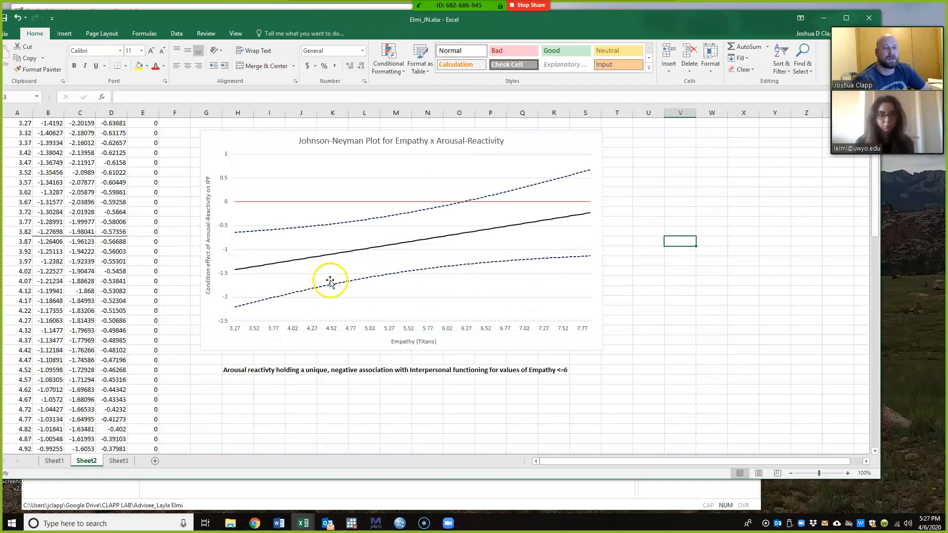
pyautogui.doubleClick(394, 141)
pyautogui.tripleClick(394, 140)
pyautogui.click(394, 140)
pyautogui.tripleClick(393, 140)
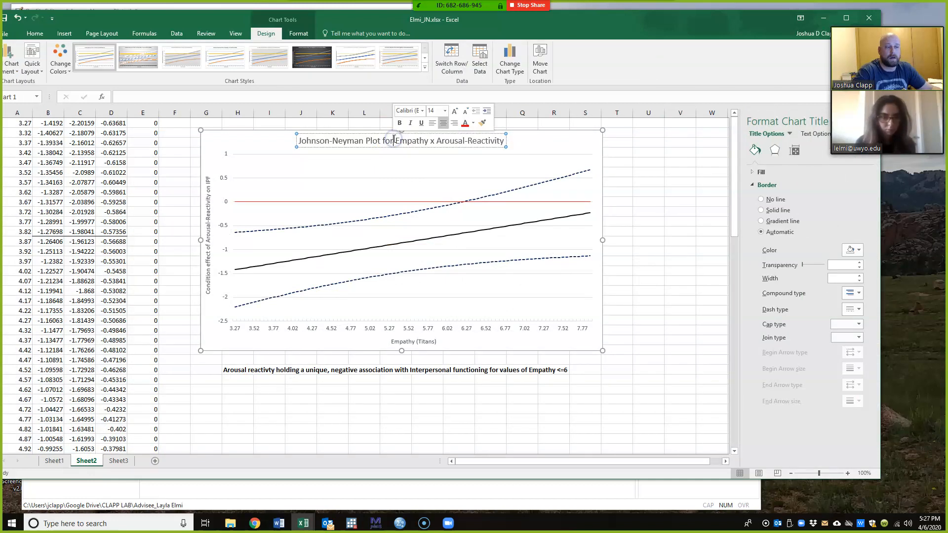
pyautogui.tripleClick(394, 140)
pyautogui.hotkey('ctrl', 'c')
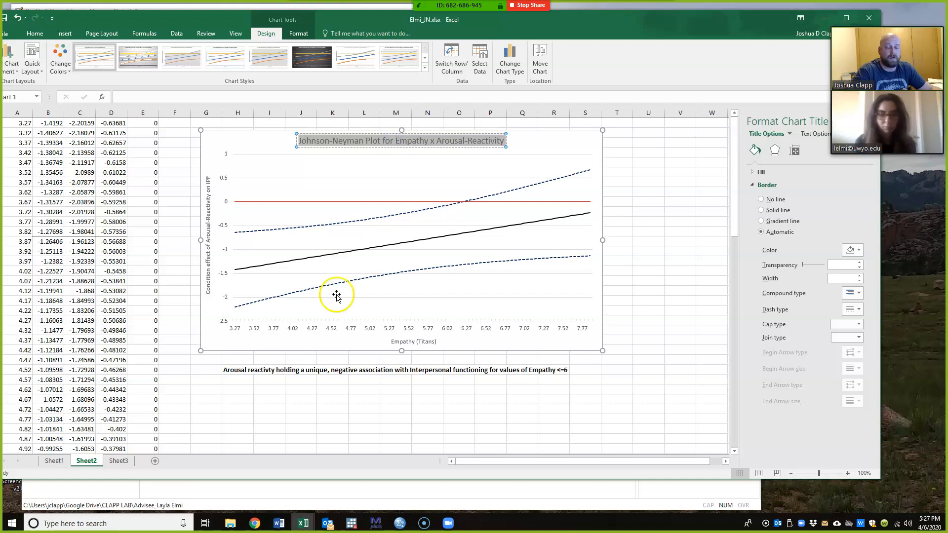
# Replace the placeholder title of the Sheet3 chart with the copied title text.
pyautogui.click(116, 460)
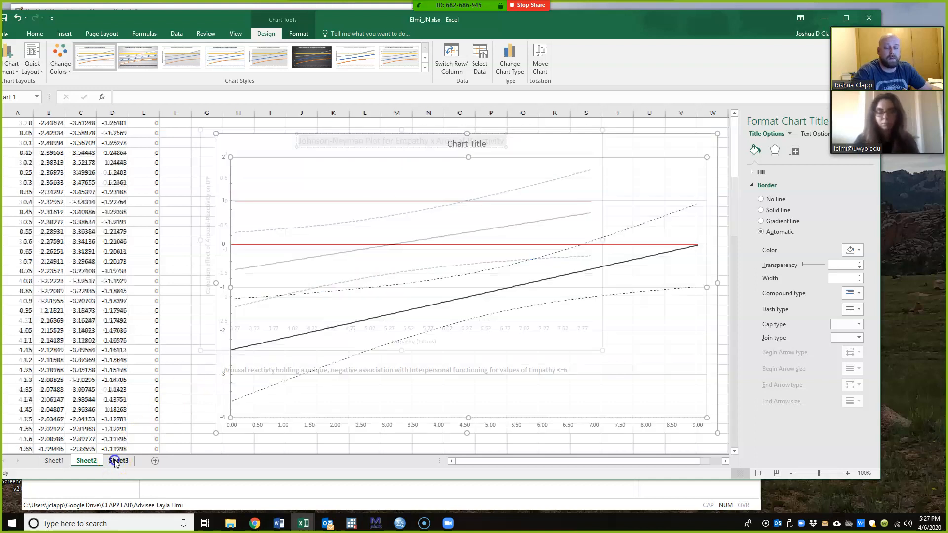
pyautogui.click(461, 144)
pyautogui.doubleClick(462, 145)
pyautogui.tripleClick(463, 145)
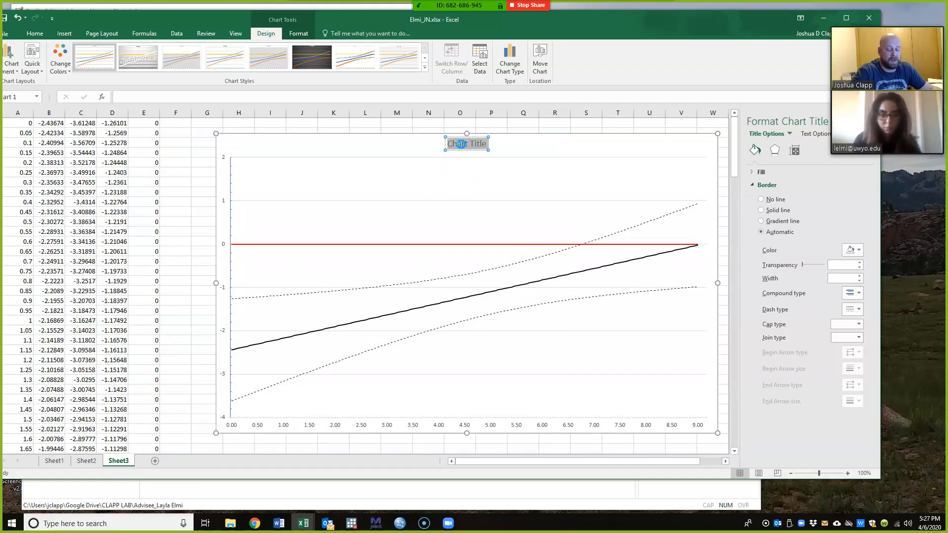
pyautogui.hotkey('ctrl', 'v')
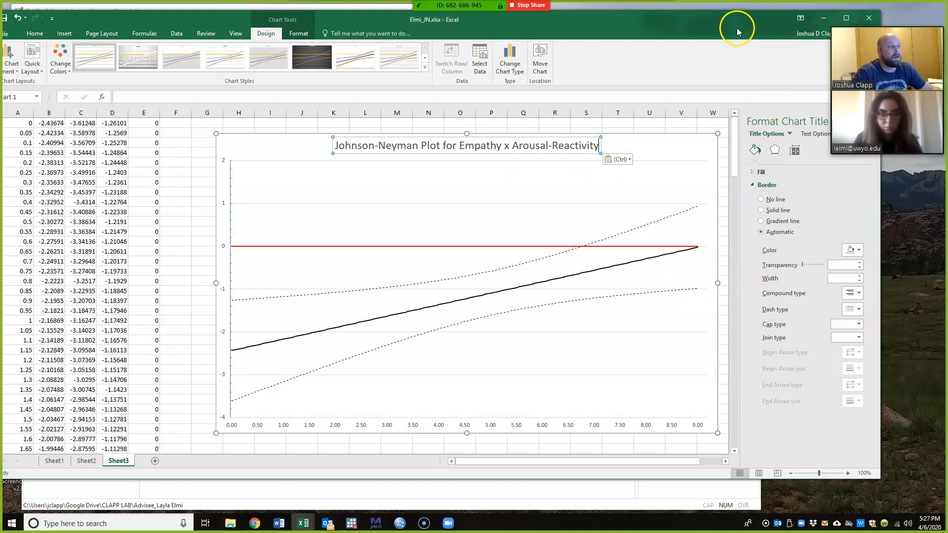
# Close the chart title formatting pane and add axis titles to the Sheet3 chart.
pyautogui.moveTo(735, 25); pyautogui.dragTo(689, 32)
pyautogui.click(822, 124)
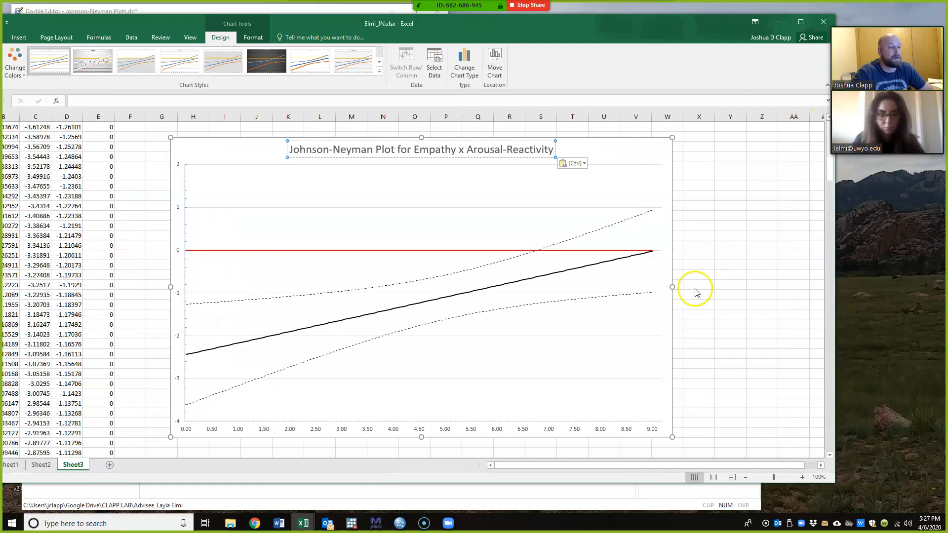
pyautogui.click(670, 238)
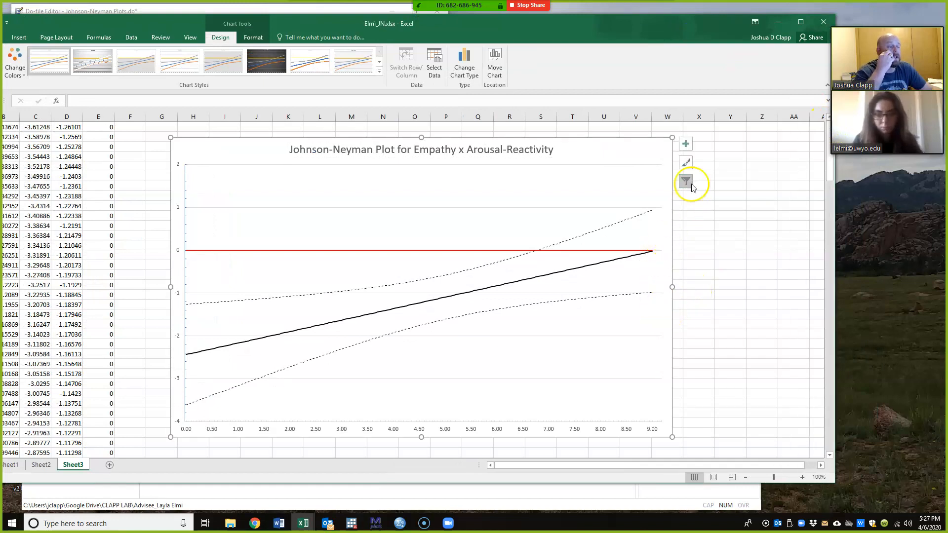
pyautogui.click(685, 144)
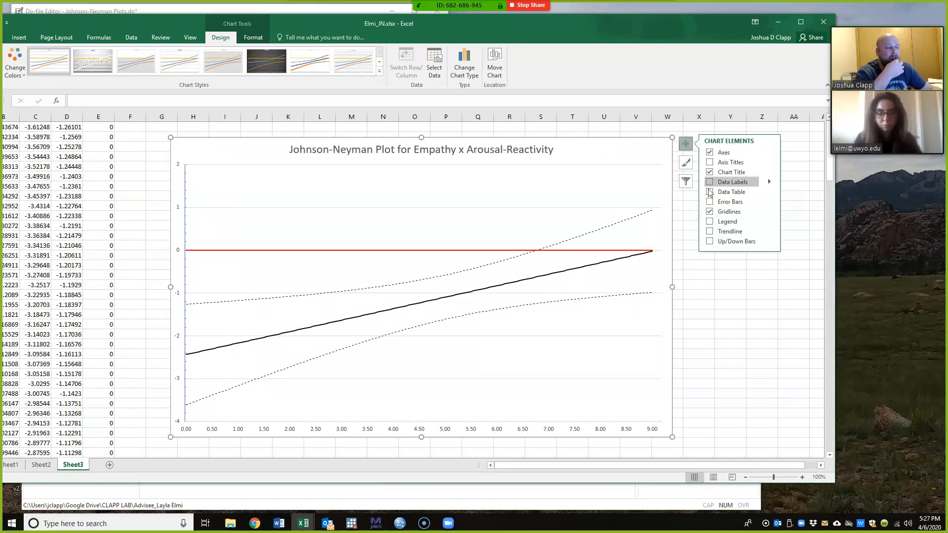
pyautogui.click(728, 163)
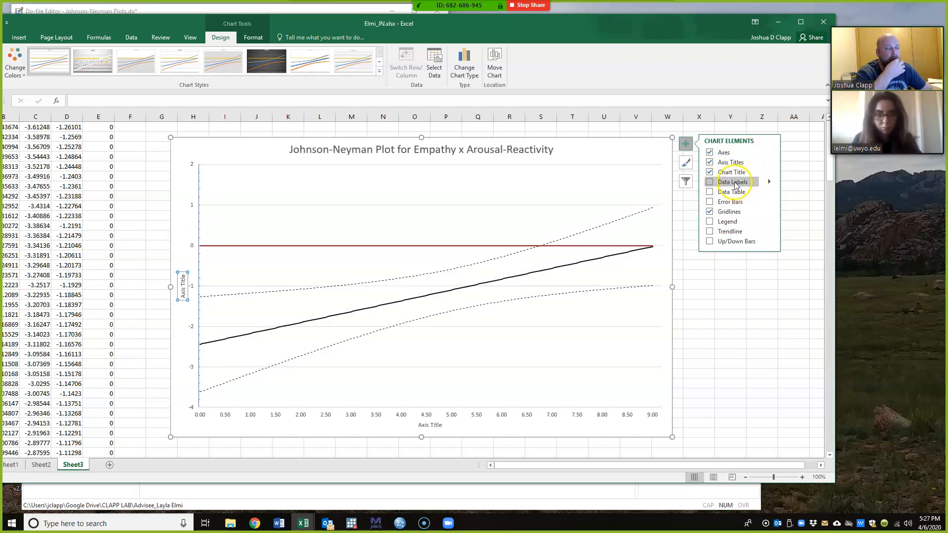
# Title the vertical axis "Conditional Effect of PCL Arousal".
pyautogui.click(185, 297)
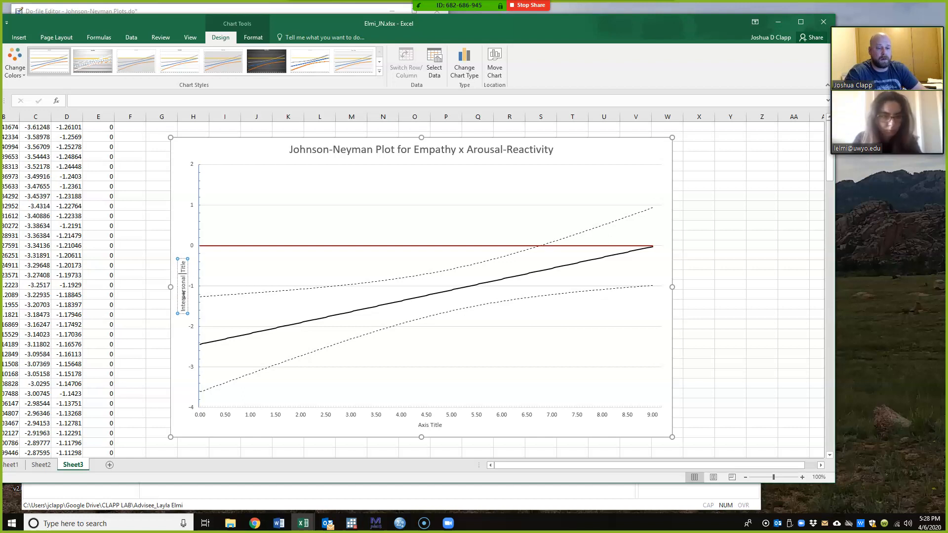
pyautogui.write('ioning')
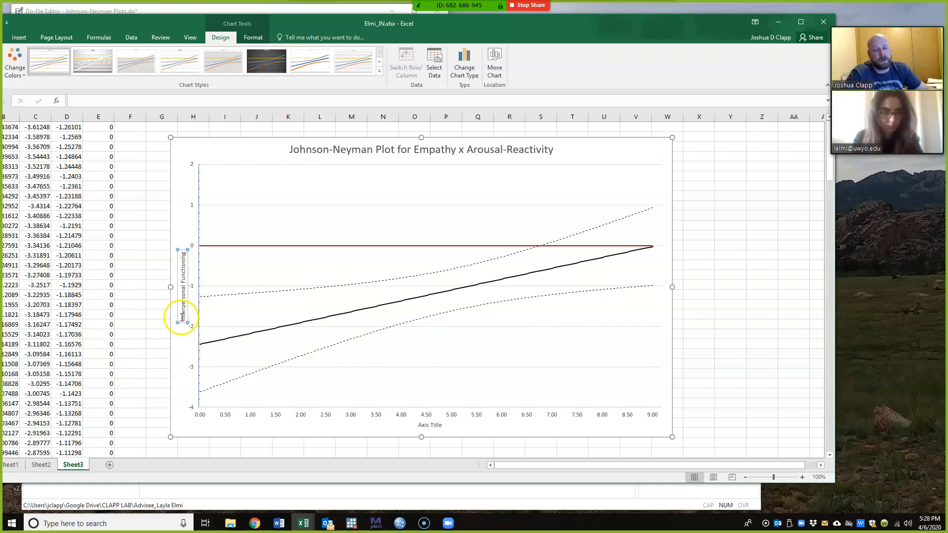
pyautogui.moveTo(182, 299); pyautogui.dragTo(175, 247)
pyautogui.write('Conditional Effect of P')
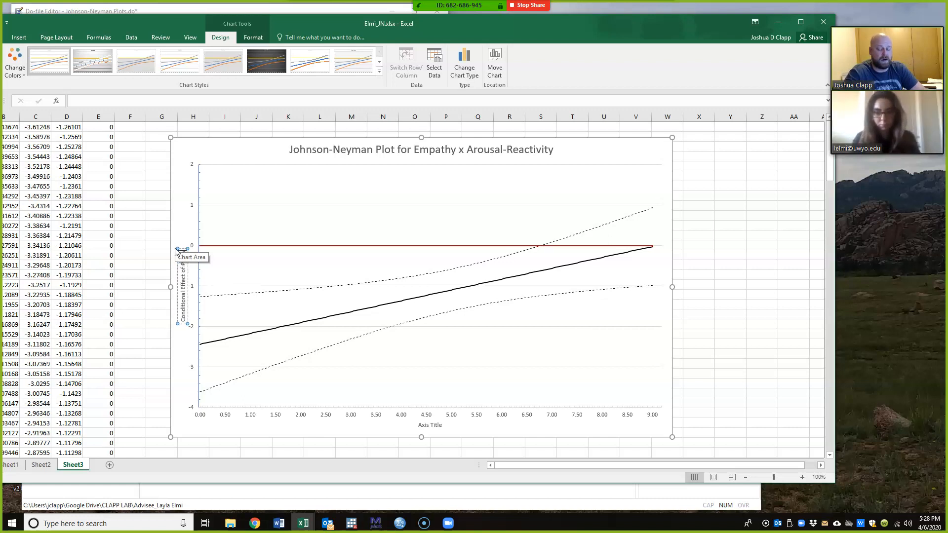
pyautogui.write('usal')
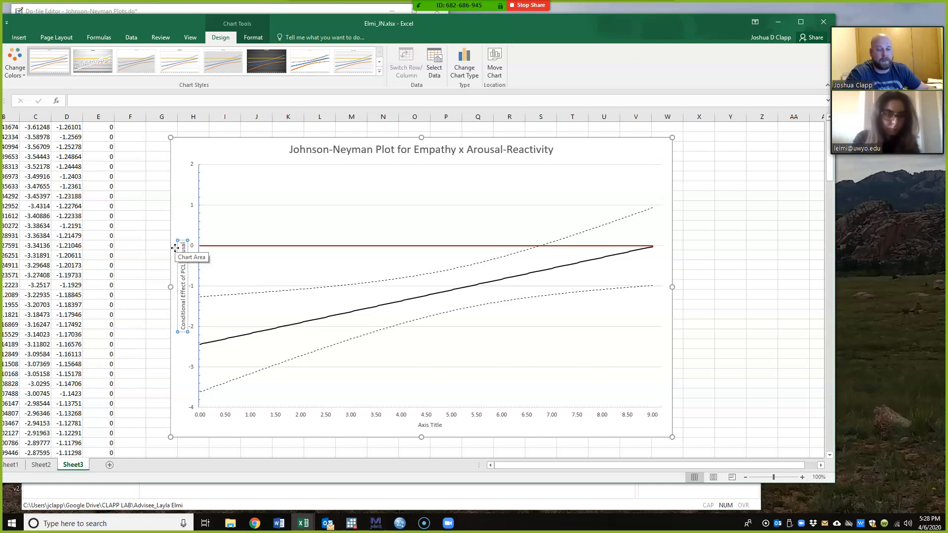
# Make the vertical axis title bold and move it slightly up and away from the axis numbers.
pyautogui.moveTo(183, 330); pyautogui.dragTo(178, 256)
pyautogui.hotkey('ctrl', 'b')
pyautogui.click(179, 313)
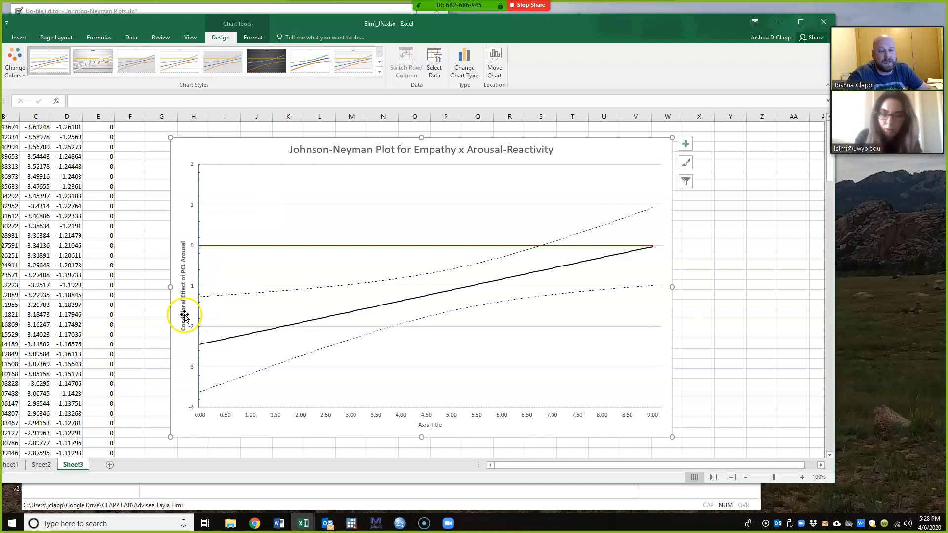
pyautogui.moveTo(186, 293); pyautogui.dragTo(183, 277)
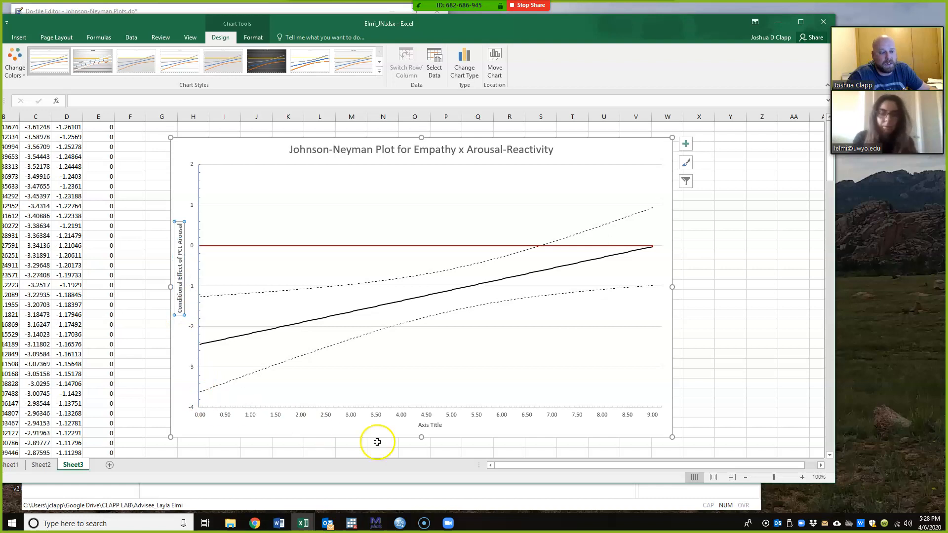
# Title the horizontal axis of the Sheet3 chart "Empathy (Titans)" and make the title bold.
pyautogui.click(429, 429)
pyautogui.click(430, 426)
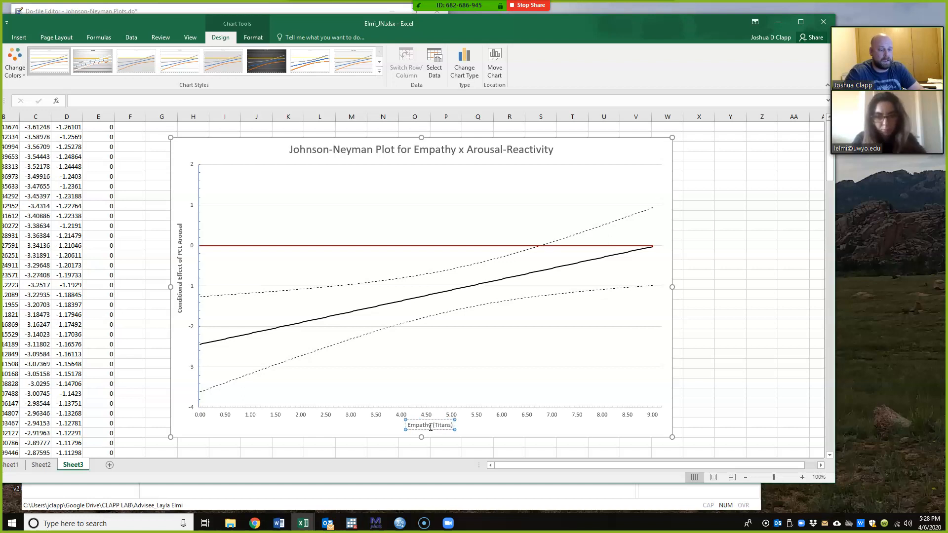
pyautogui.tripleClick(430, 425)
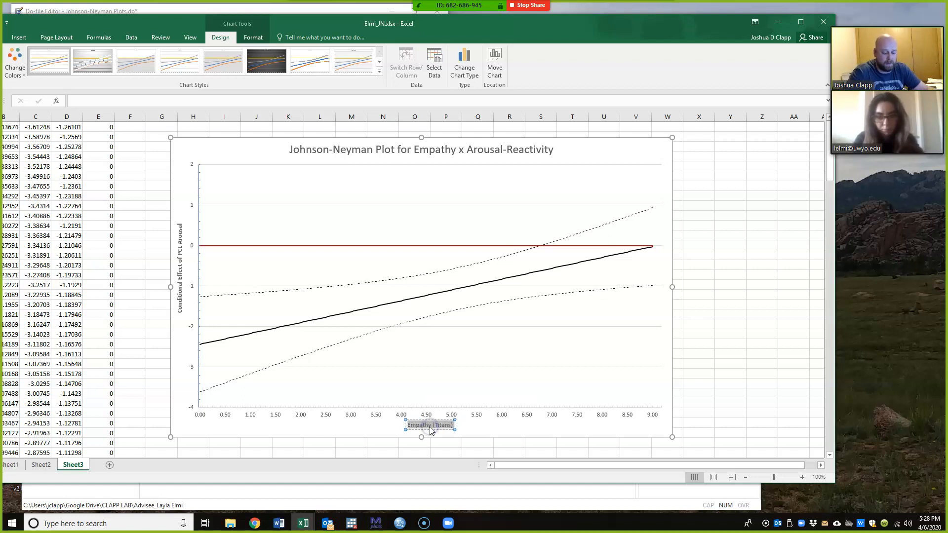
pyautogui.click(431, 451)
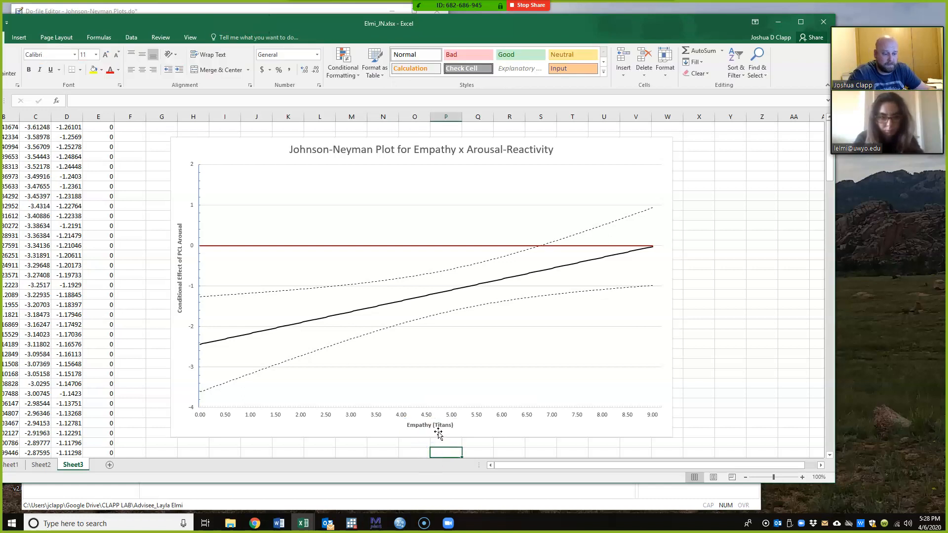
# Move the horizontal axis title slightly down, away from the axis numbers.
pyautogui.click(436, 429)
pyautogui.moveTo(435, 430); pyautogui.dragTo(436, 434)
pyautogui.click(698, 383)
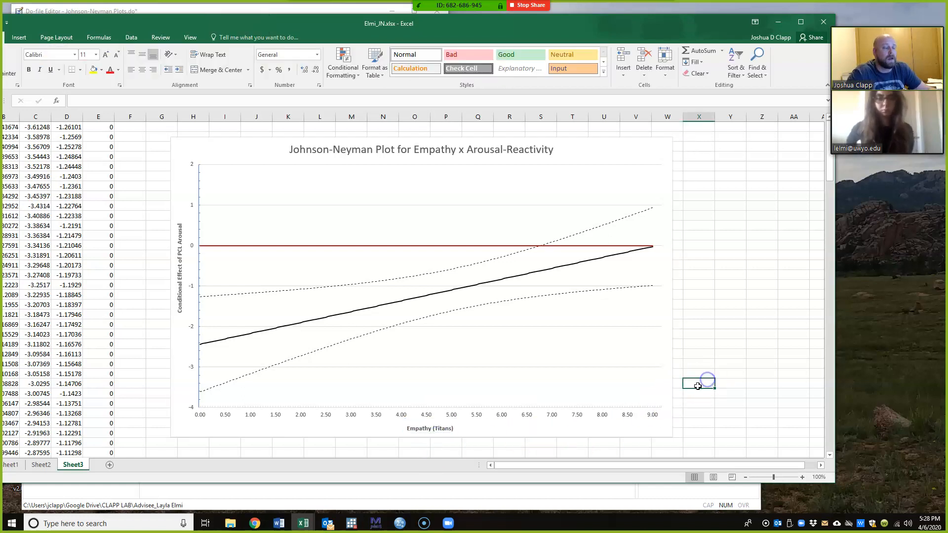
# Maximize the workbook window and shrink the Sheet3 chart slightly from its upper-right corner.
pyautogui.click(807, 23)
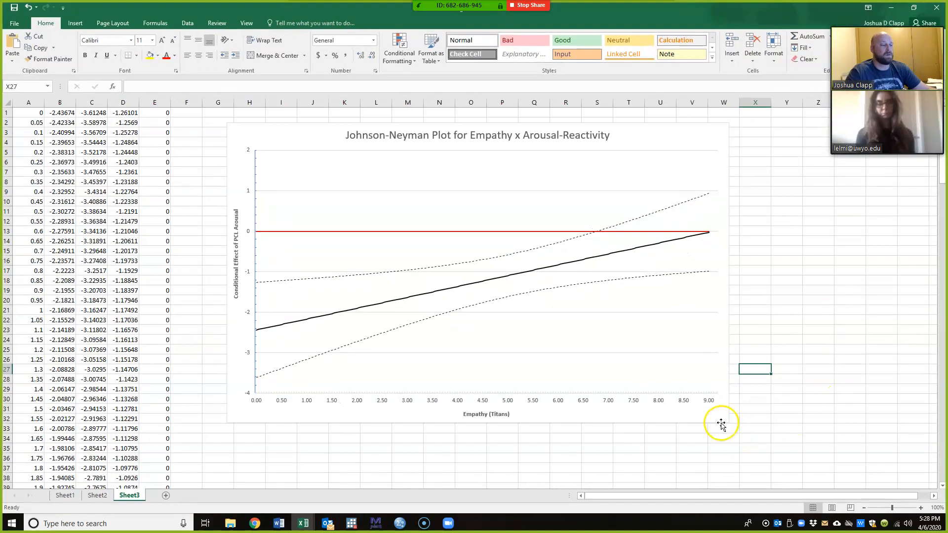
pyautogui.click(725, 421)
pyautogui.moveTo(728, 124); pyautogui.dragTo(716, 148)
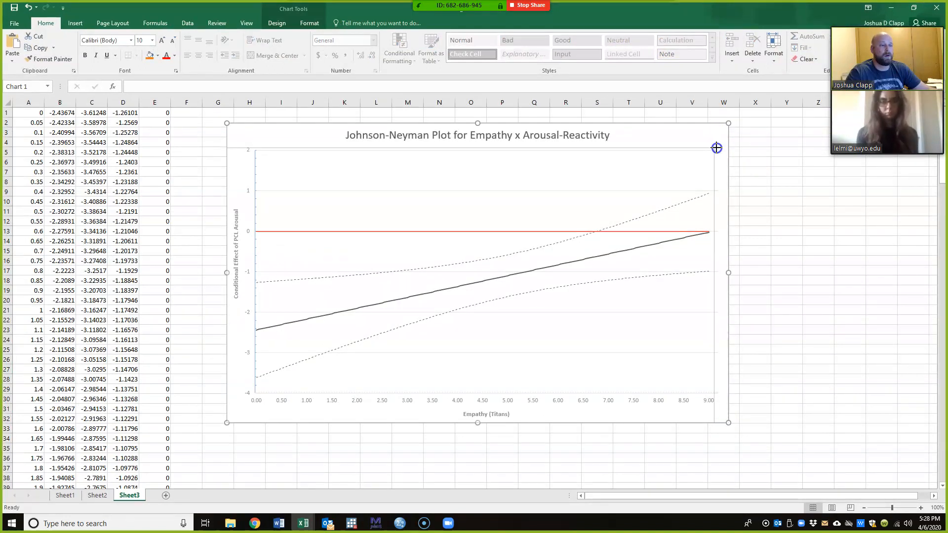
pyautogui.click(780, 389)
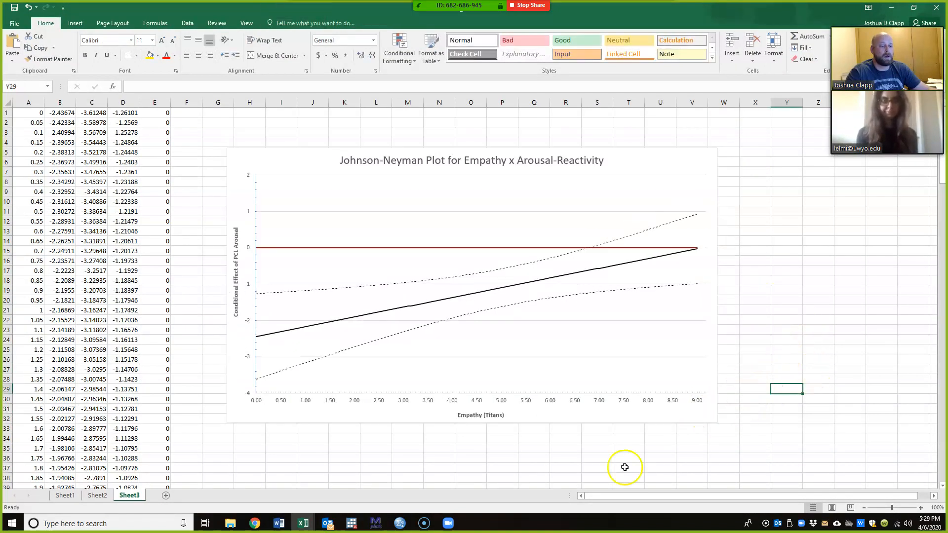
# Check the curve colors in the Sheet2 chart and recolor the Sheet3 chart's lower dashed confidence curve standard dark blue.
pyautogui.click(98, 495)
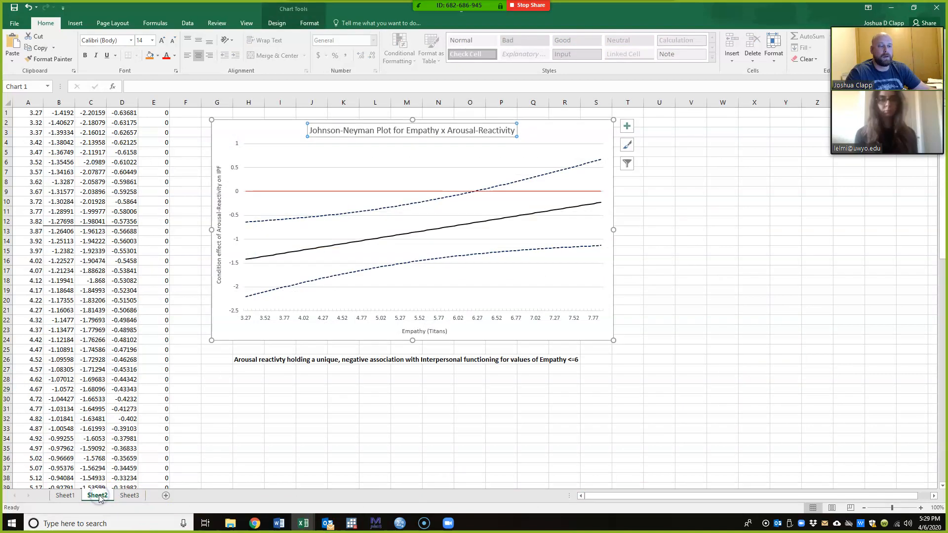
pyautogui.click(127, 498)
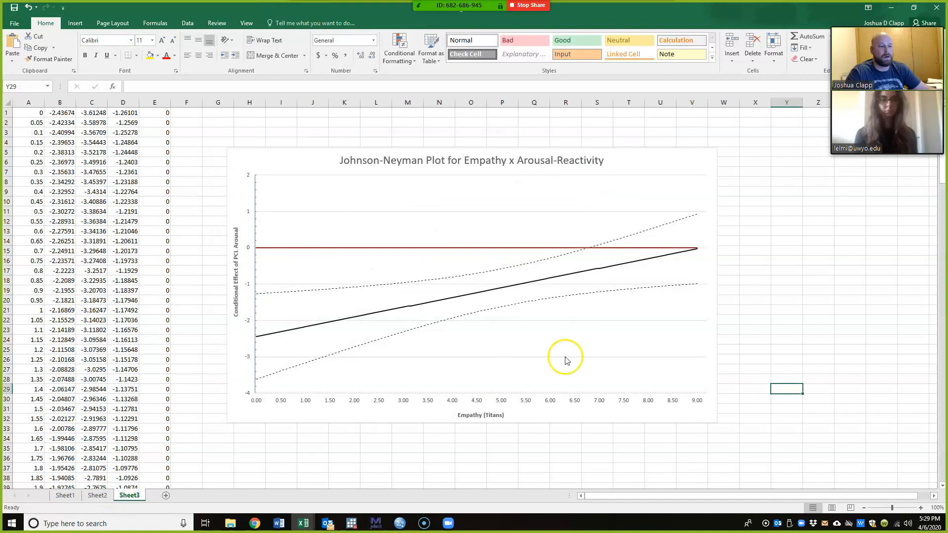
pyautogui.click(600, 293)
pyautogui.doubleClick(674, 292)
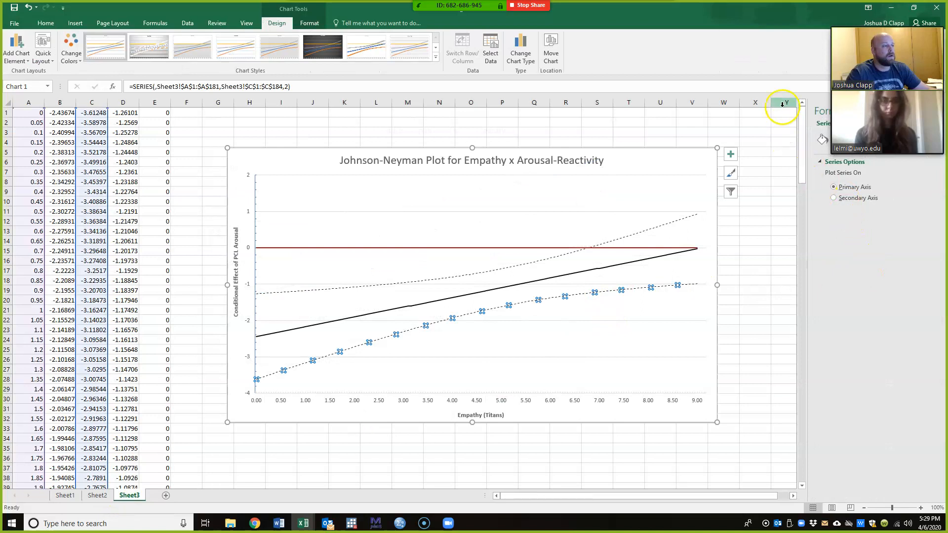
pyautogui.click(911, 8)
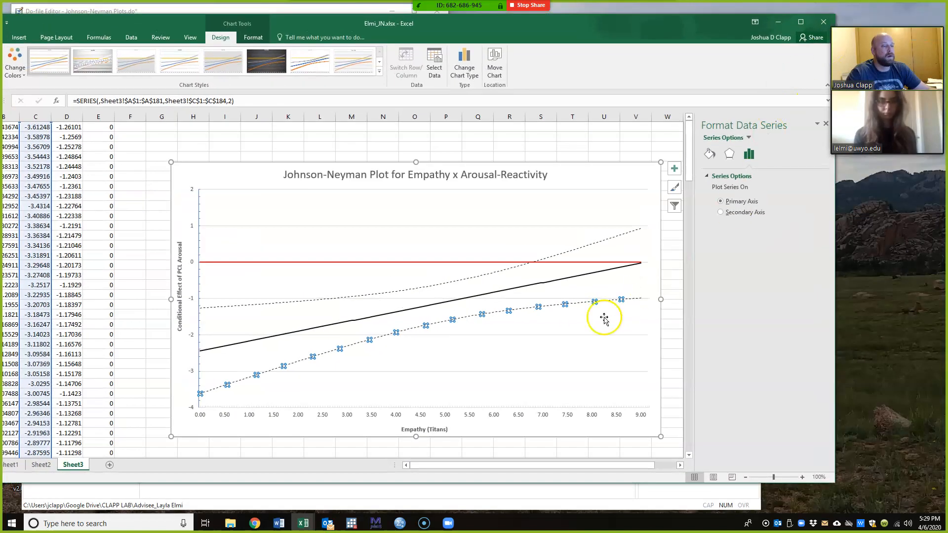
pyautogui.click(709, 154)
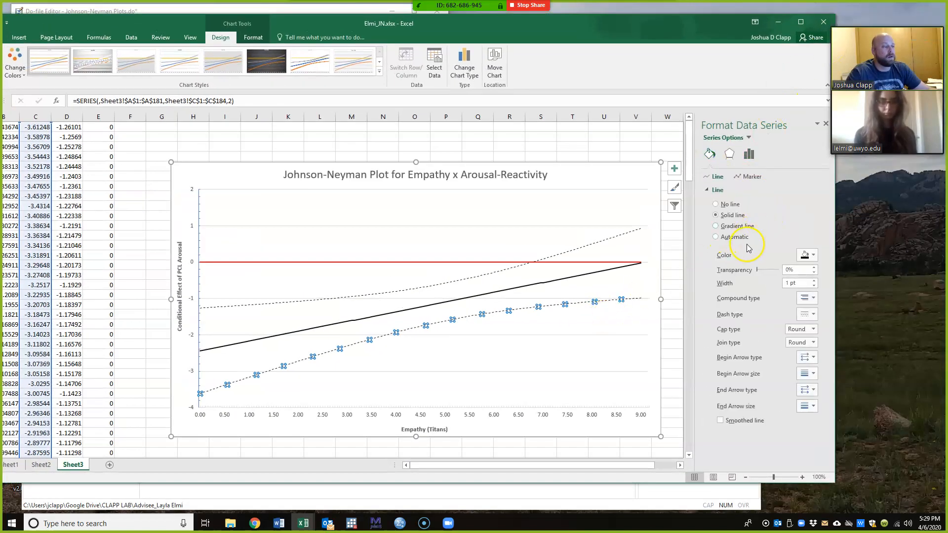
pyautogui.click(809, 256)
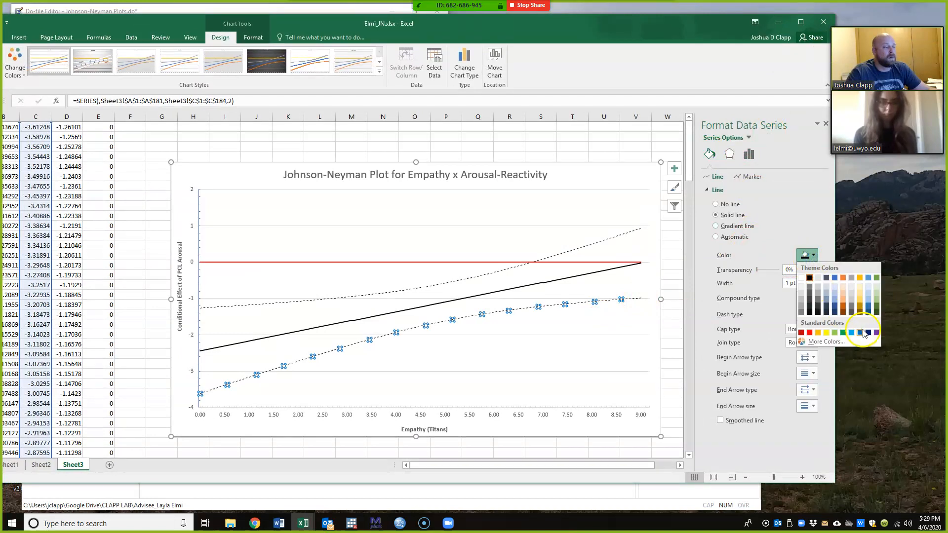
pyautogui.click(867, 333)
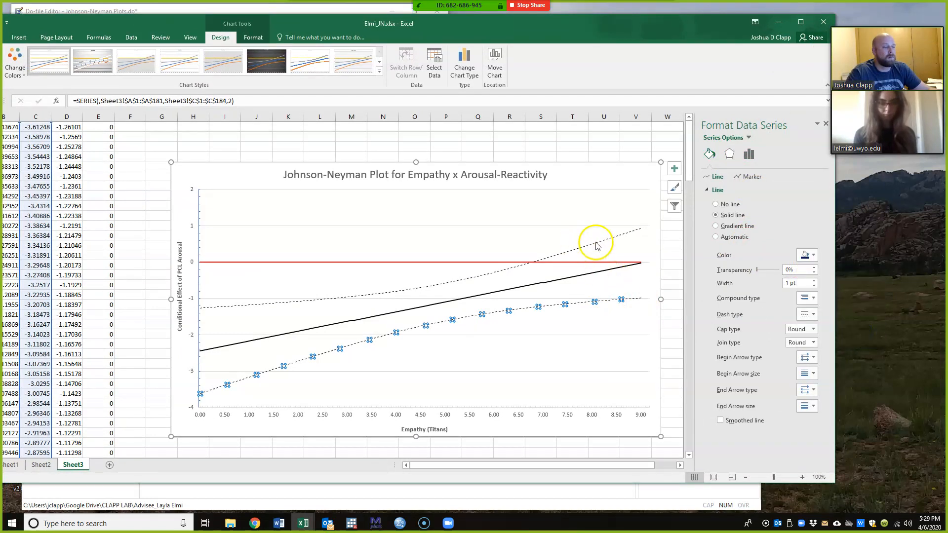
# Recolor the upper dashed confidence curve standard dark blue, then close the series formatting pane and maximize the workbook window.
pyautogui.click(595, 241)
pyautogui.click(806, 256)
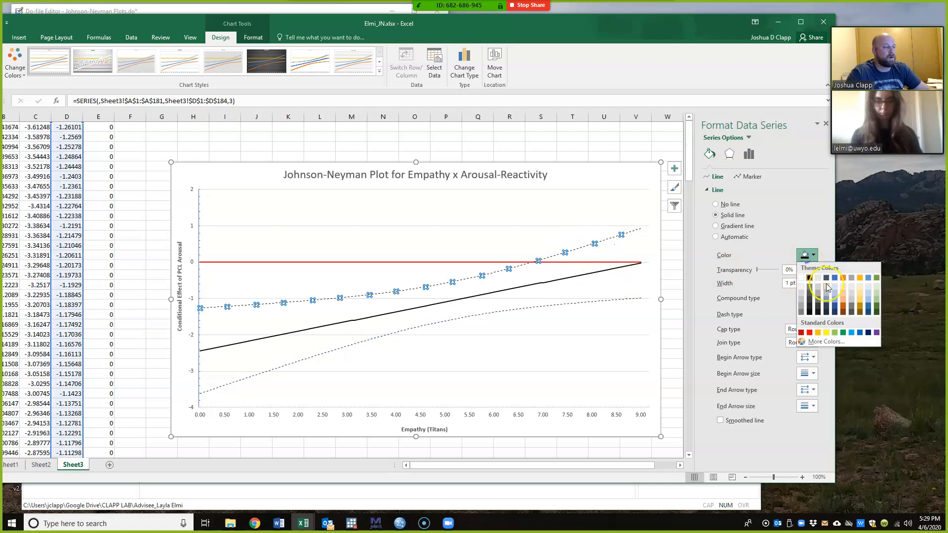
pyautogui.click(868, 334)
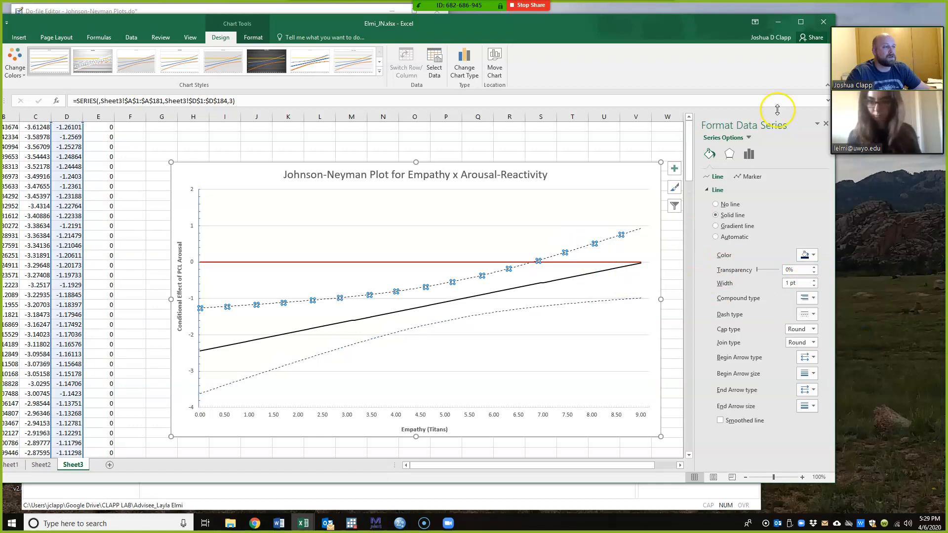
pyautogui.click(825, 123)
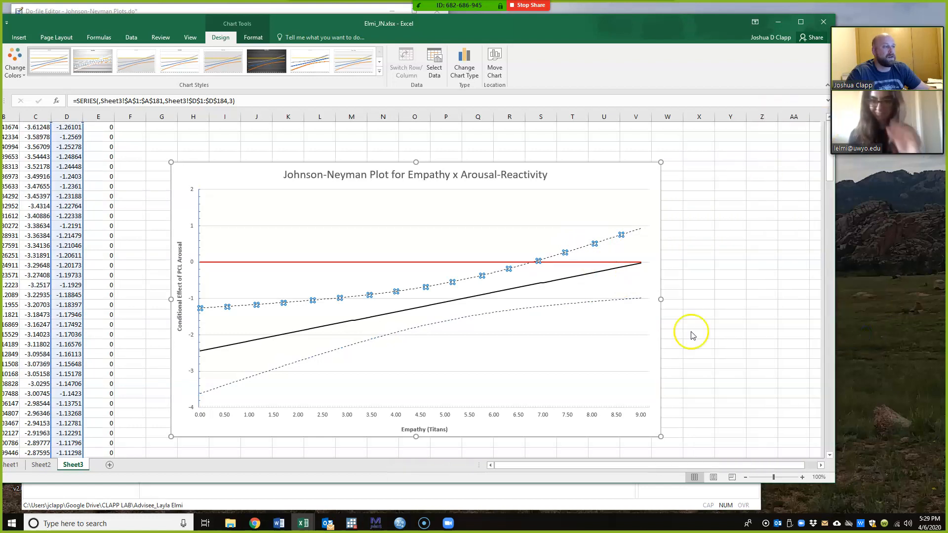
pyautogui.click(706, 355)
pyautogui.click(794, 23)
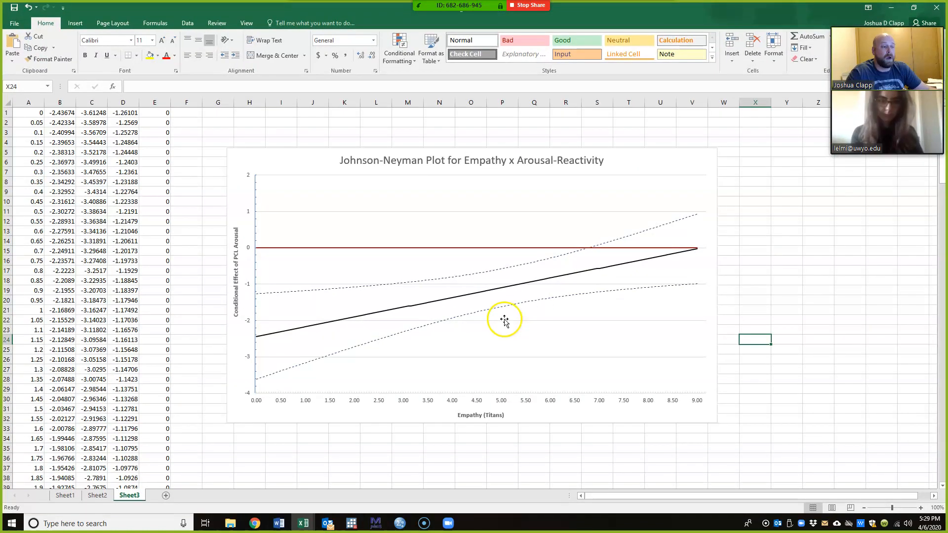
pyautogui.click(757, 309)
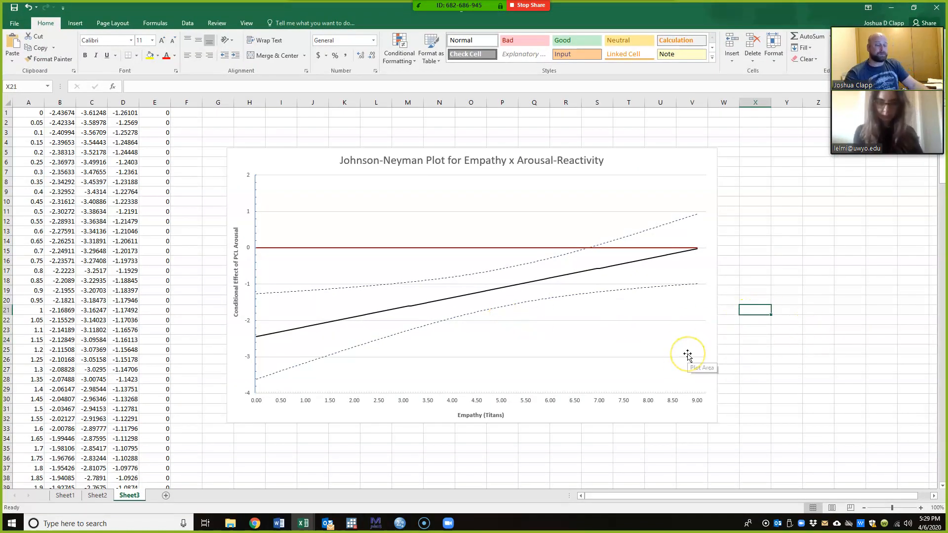
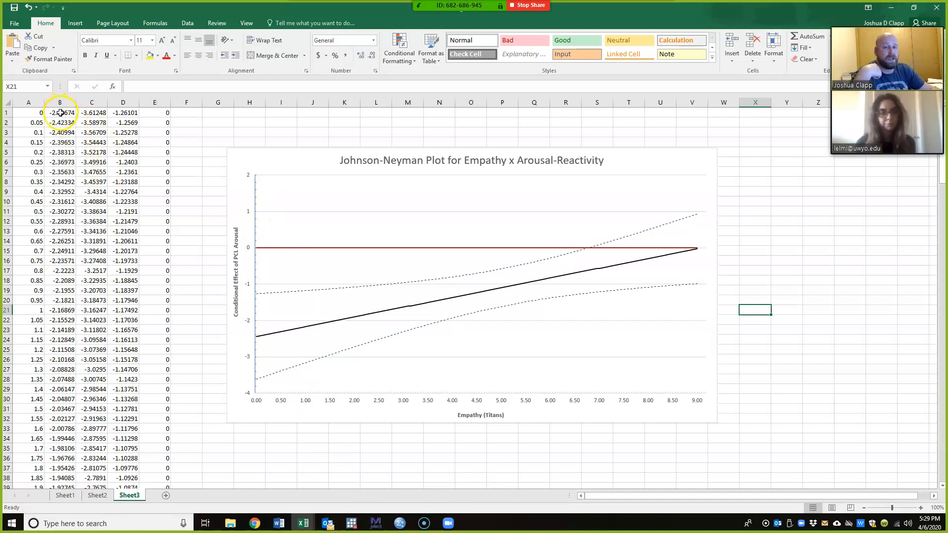
# Examine the conditional effect values in the first six rows of column B and skim the rows below.
pyautogui.click(60, 114)
pyautogui.click(60, 122)
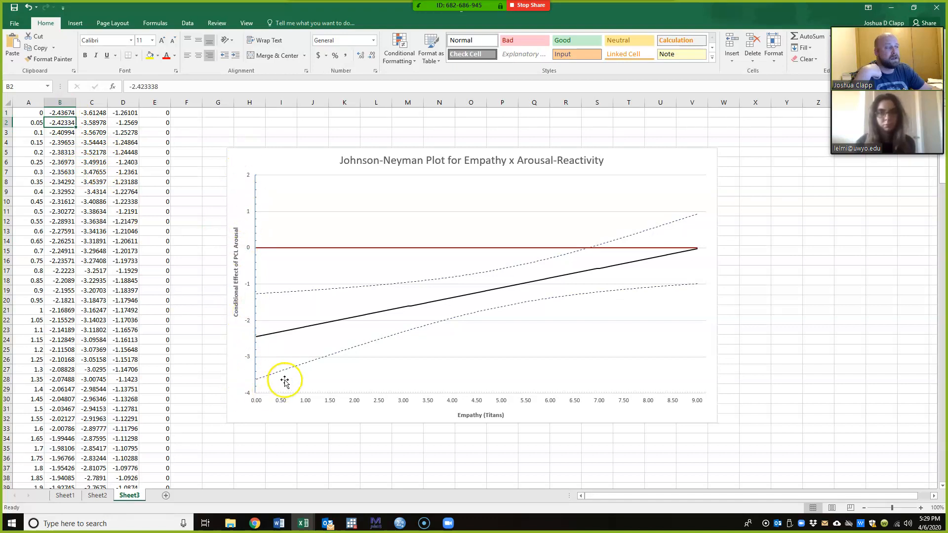
pyautogui.click(65, 133)
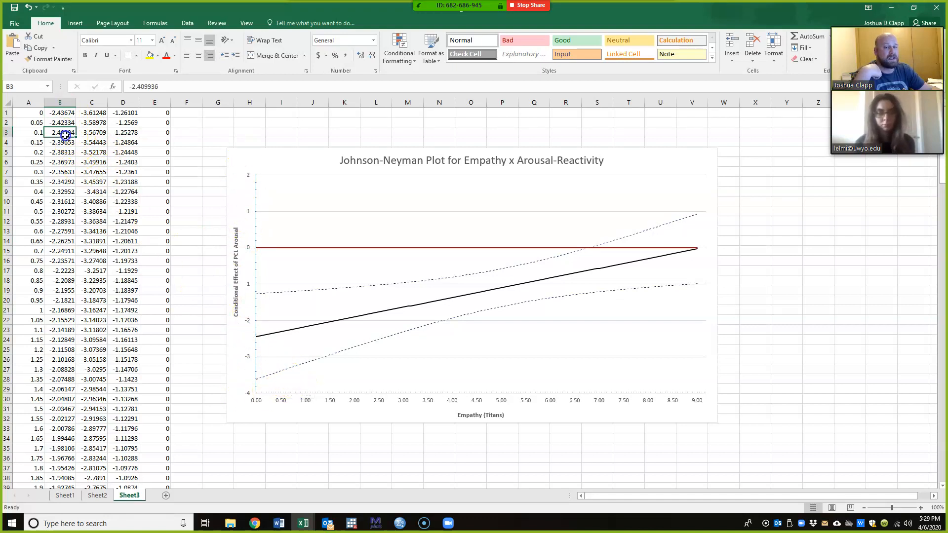
pyautogui.click(62, 143)
pyautogui.click(61, 152)
pyautogui.click(62, 161)
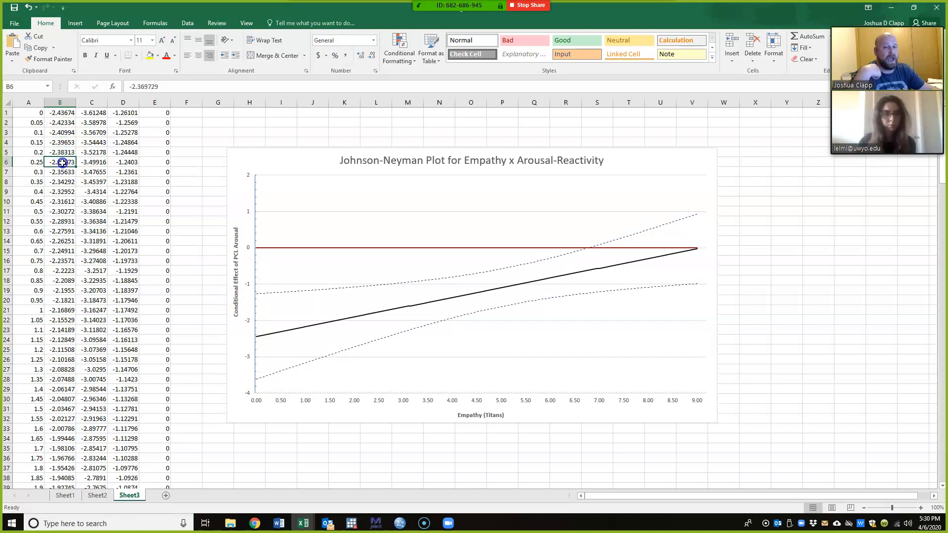
pyautogui.scroll(-20, 84, 328)
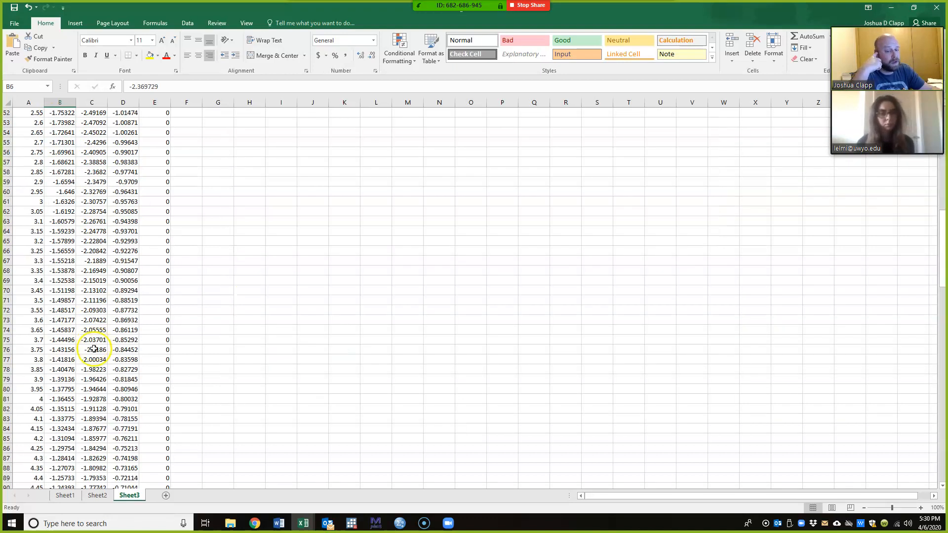
pyautogui.scroll(20, 106, 370)
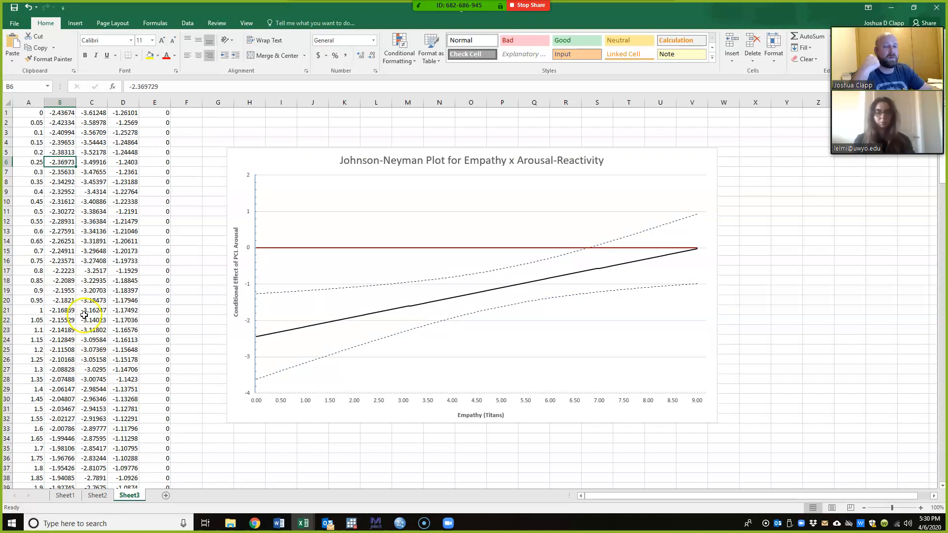
# Examine the effect values and confidence limits in columns B to D from row 1 to row 181.
pyautogui.click(64, 113)
pyautogui.scroll(-14, 96, 249)
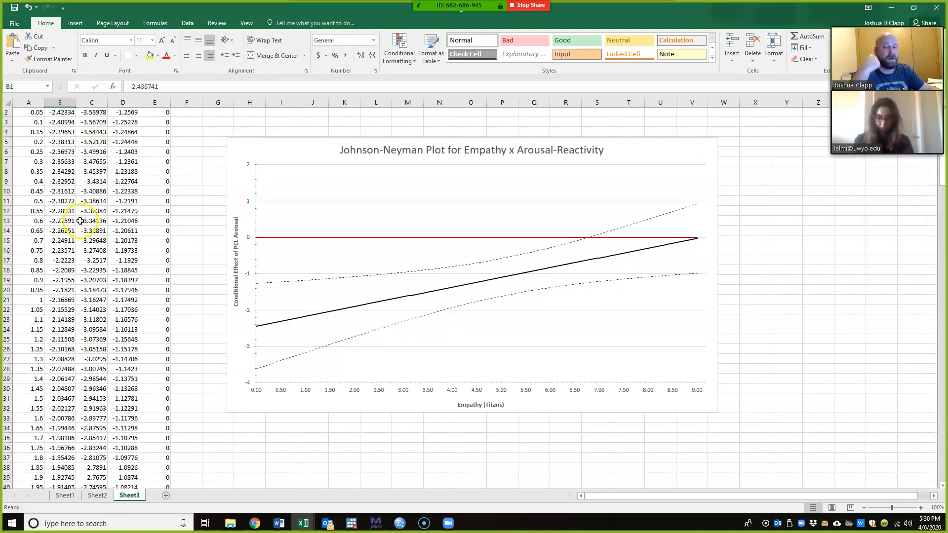
pyautogui.scroll(11, 133, 351)
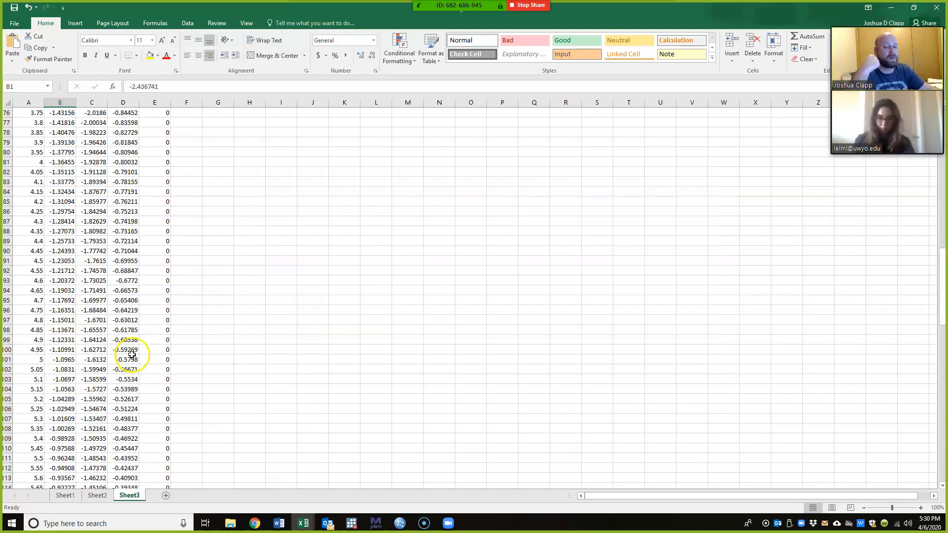
pyautogui.scroll(3, 132, 352)
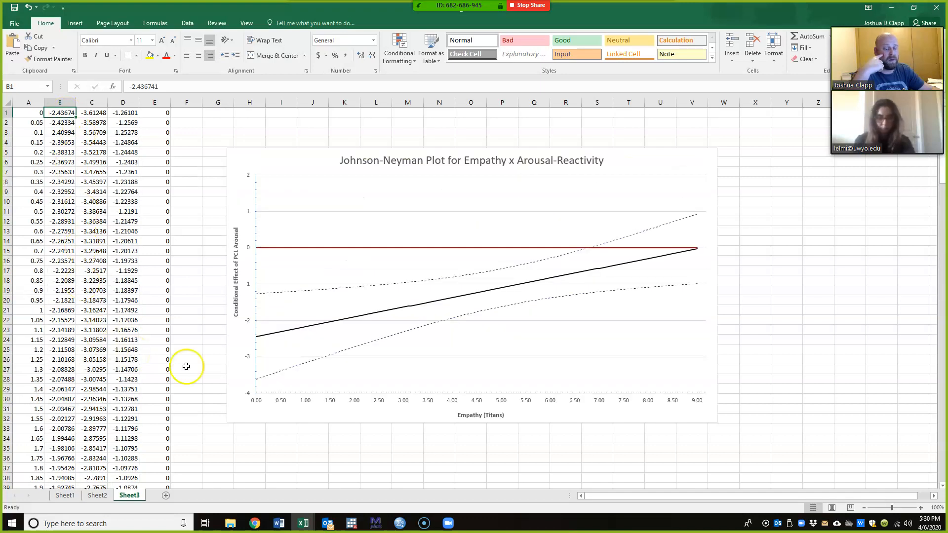
pyautogui.scroll(-20, 94, 402)
pyautogui.scroll(-9, 92, 404)
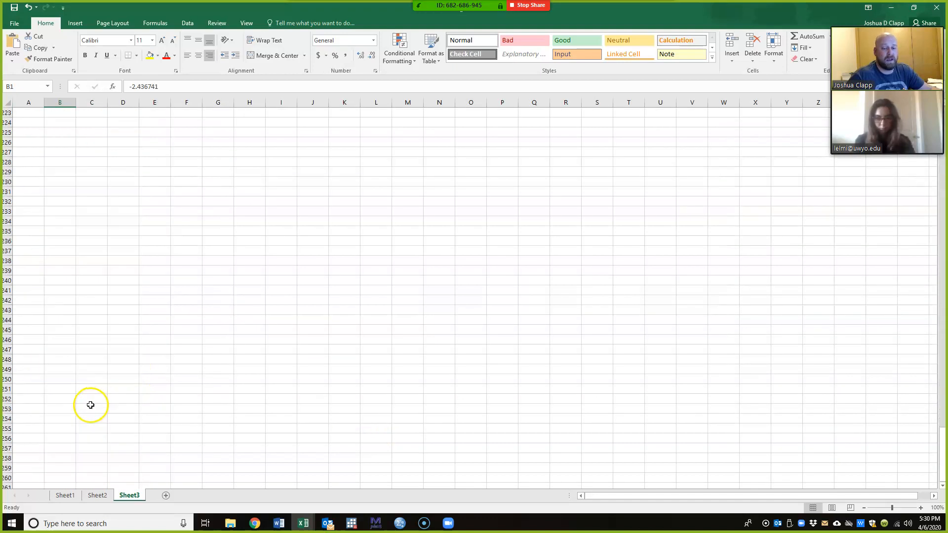
pyautogui.click(74, 380)
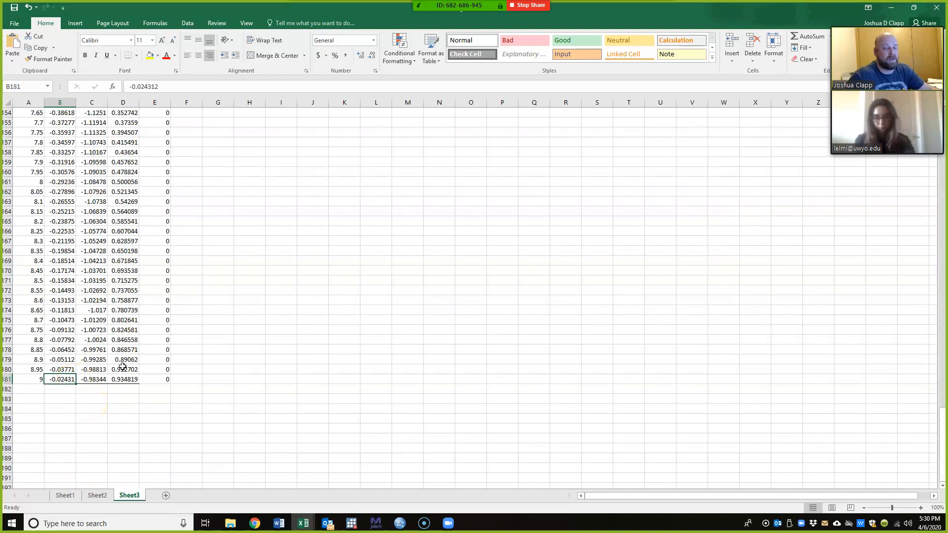
pyautogui.scroll(8, 641, 378)
pyautogui.scroll(20, 912, 399)
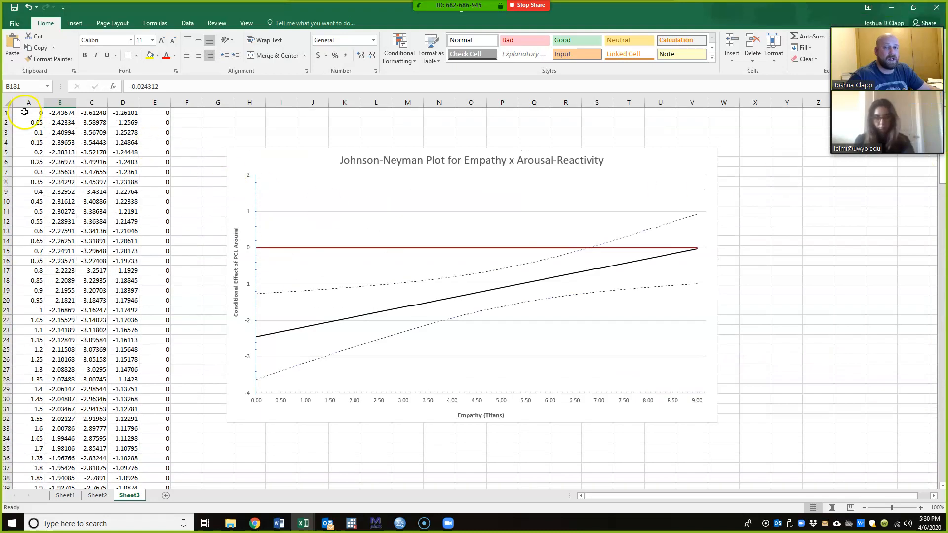
# Examine the increment formula of the empathy values in column A, the last data rows and the finished chart.
pyautogui.click(32, 134)
pyautogui.click(34, 141)
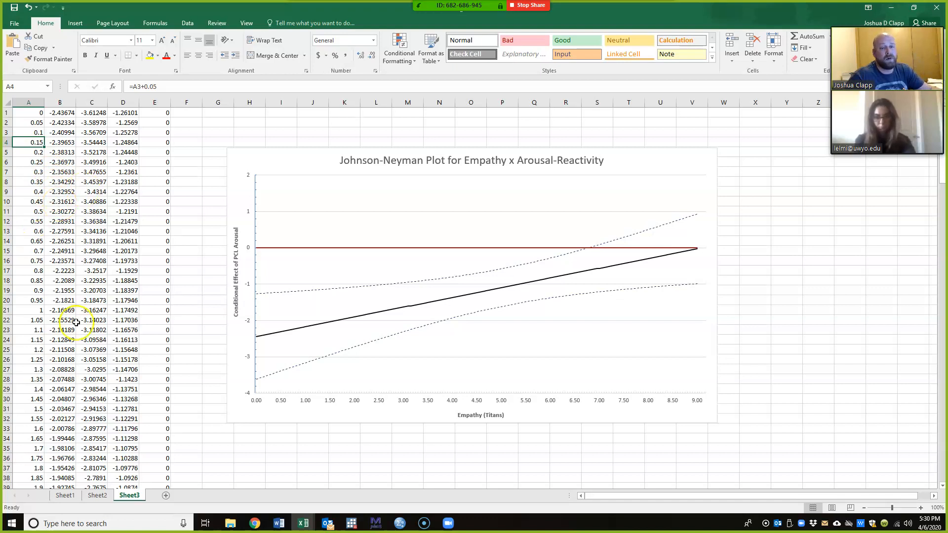
pyautogui.scroll(-20, 84, 331)
pyautogui.scroll(-20, 87, 340)
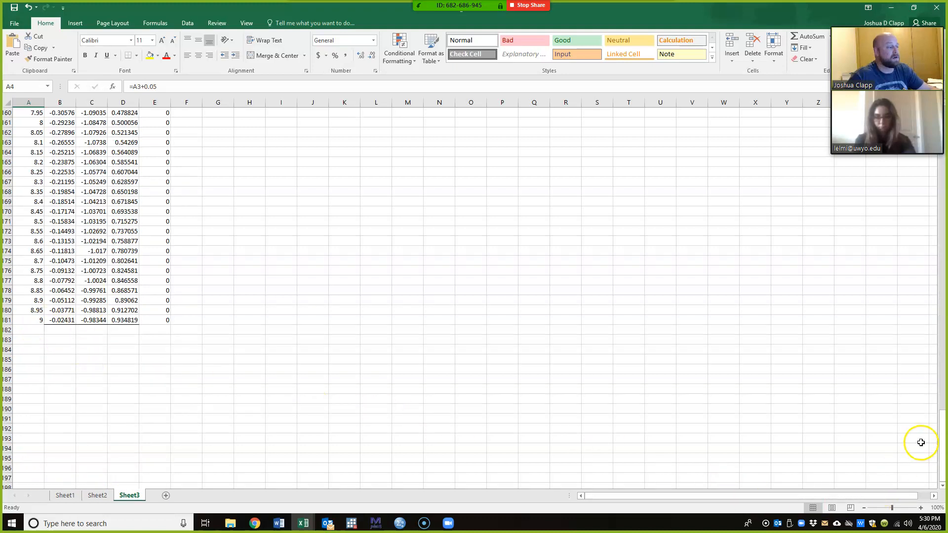
pyautogui.moveTo(941, 438); pyautogui.dragTo(933, 118)
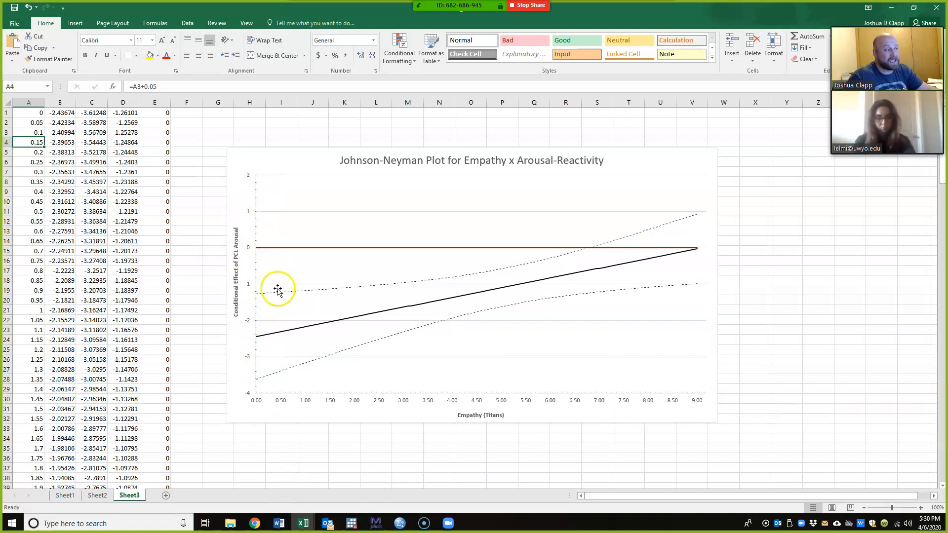
pyautogui.moveTo(258, 342)
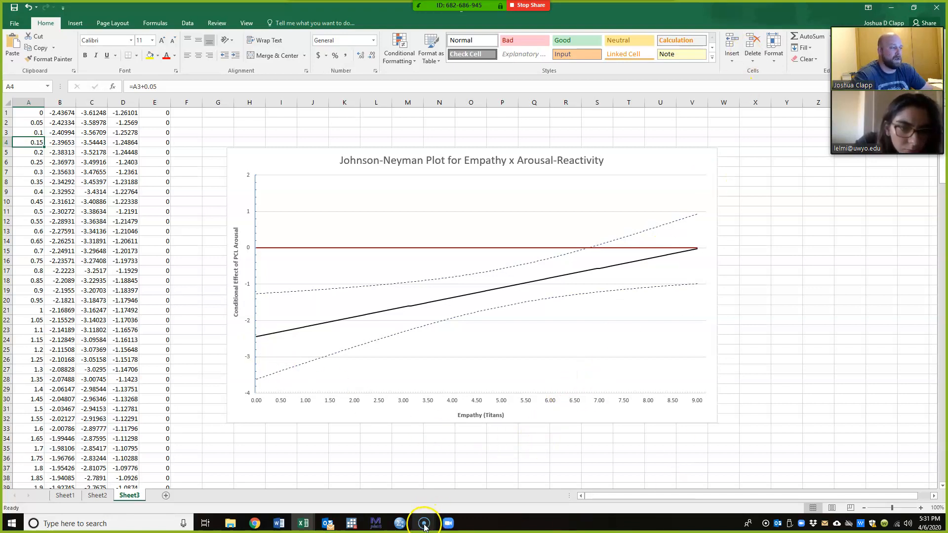
# Examine the effect value and confidence limits in cells B1 to D1 and the matching lines in the chart.
pyautogui.click(916, 7)
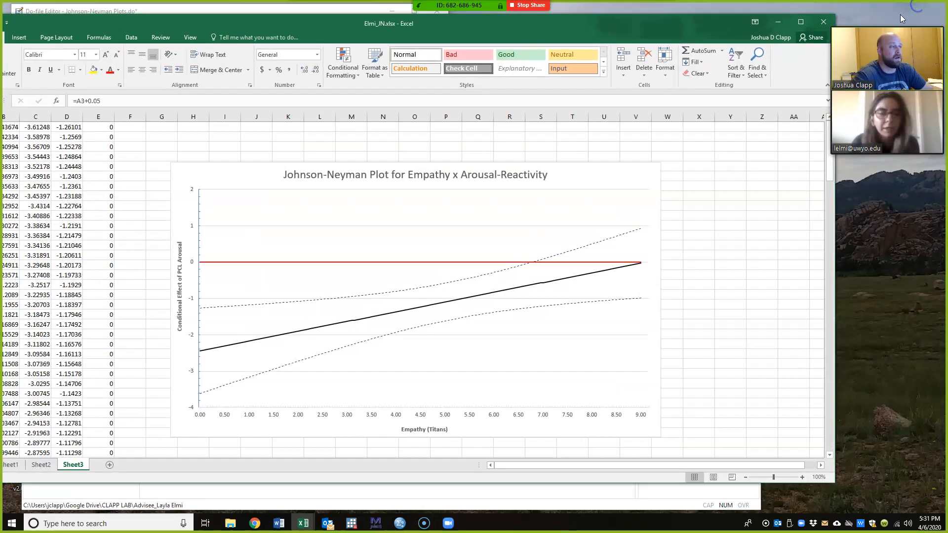
pyautogui.click(800, 23)
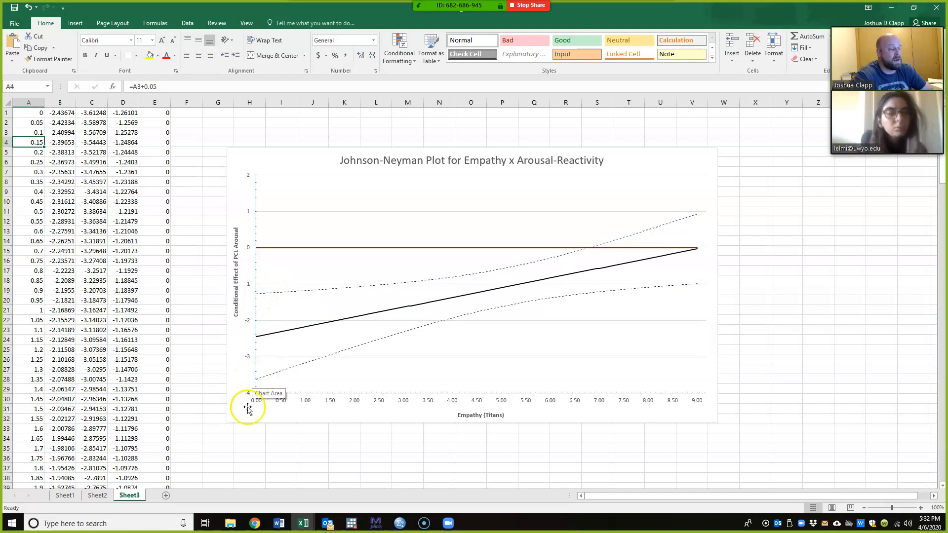
pyautogui.click(60, 113)
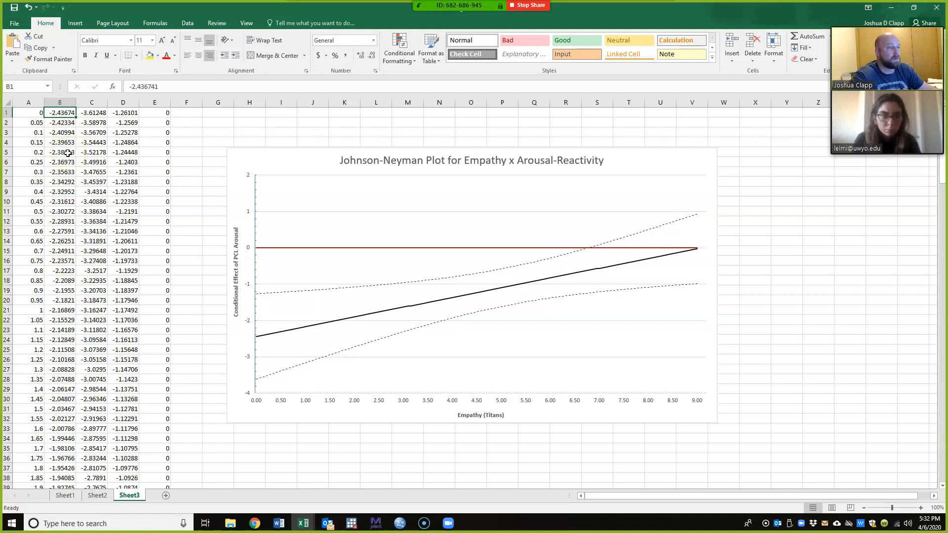
pyautogui.click(96, 114)
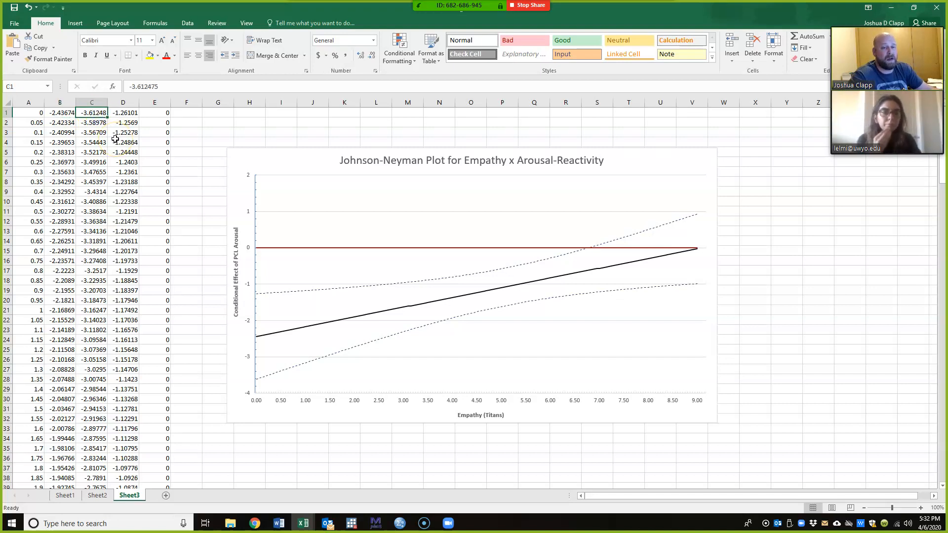
pyautogui.click(128, 114)
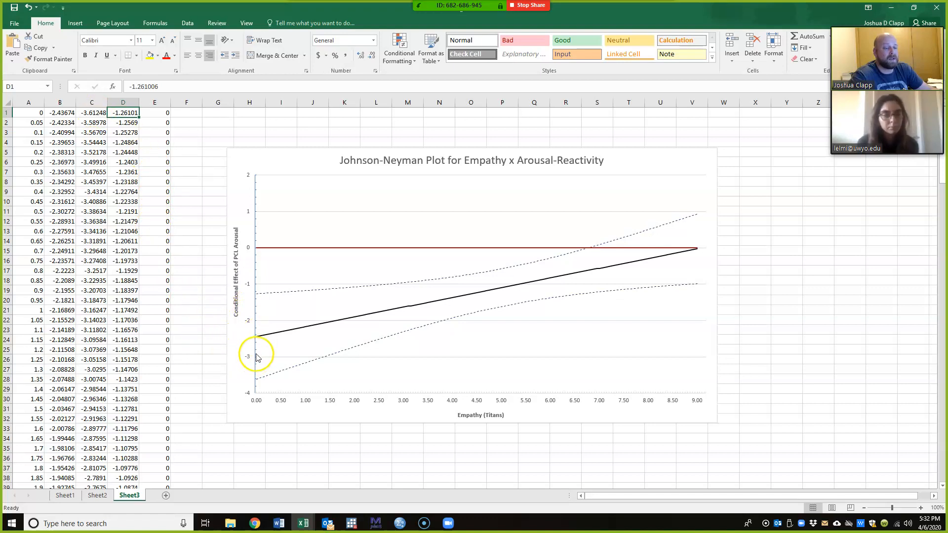
pyautogui.moveTo(257, 339)
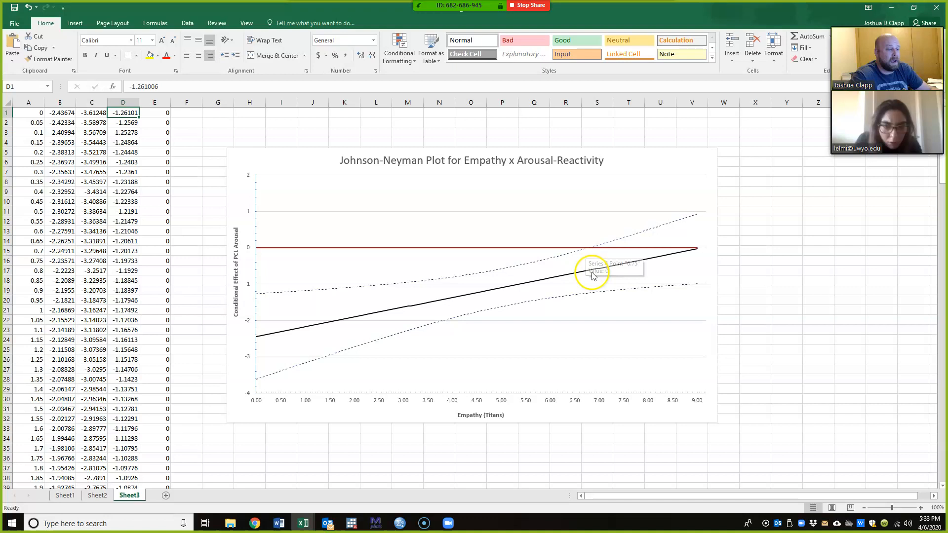
pyautogui.moveTo(588, 273)
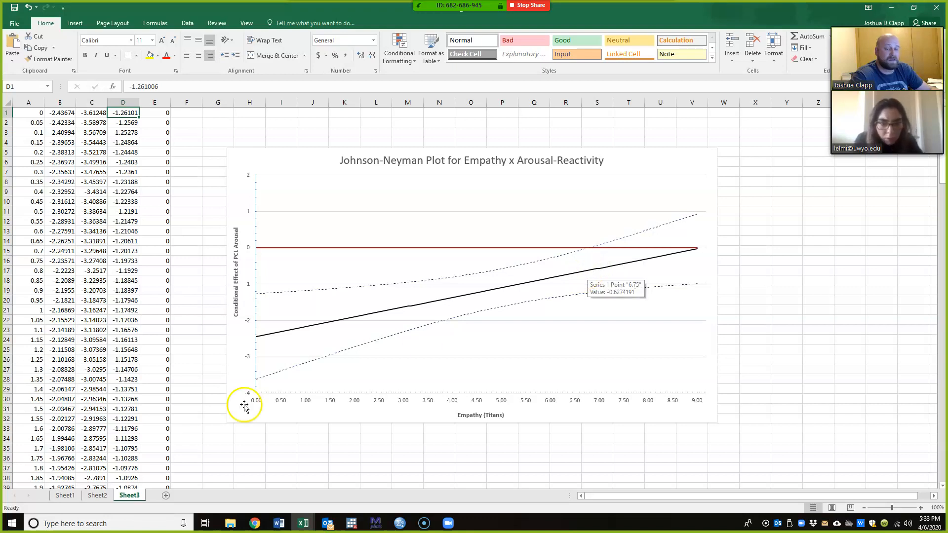
# Examine the confidence limits in columns C and D down to row 181, especially around empathy 6.75, and return to the chart.
pyautogui.click(96, 388)
pyautogui.scroll(-8, 101, 390)
pyautogui.scroll(-20, 101, 390)
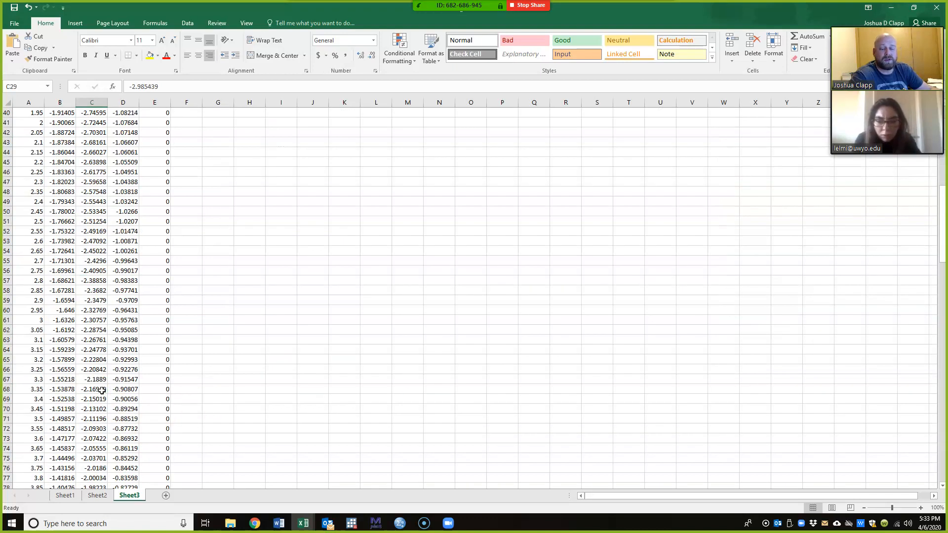
pyautogui.scroll(-17, 101, 394)
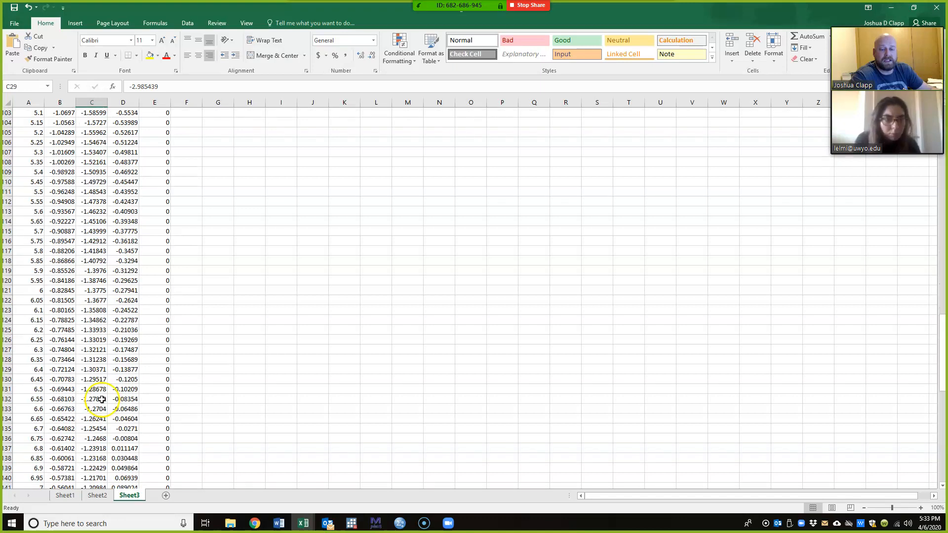
pyautogui.scroll(-4, 94, 404)
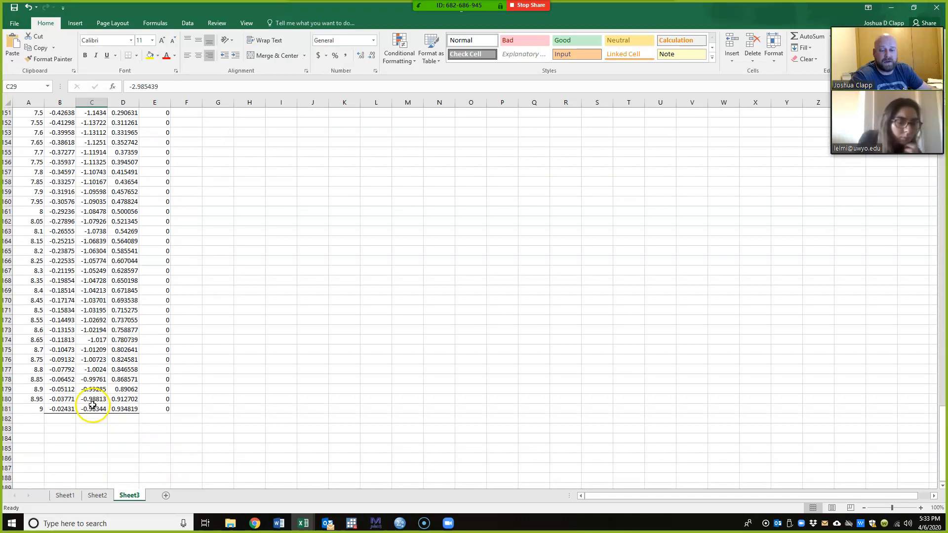
pyautogui.scroll(9, 92, 400)
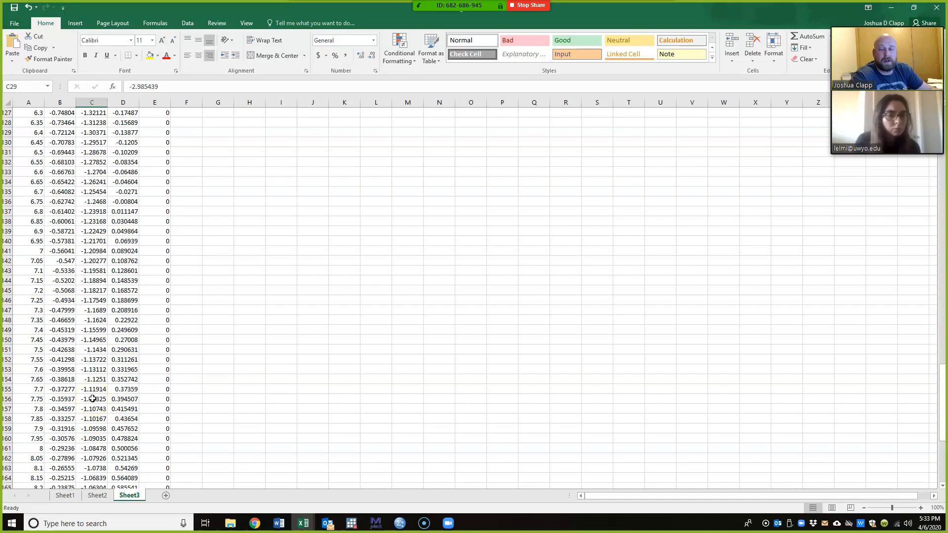
pyautogui.scroll(7, 101, 283)
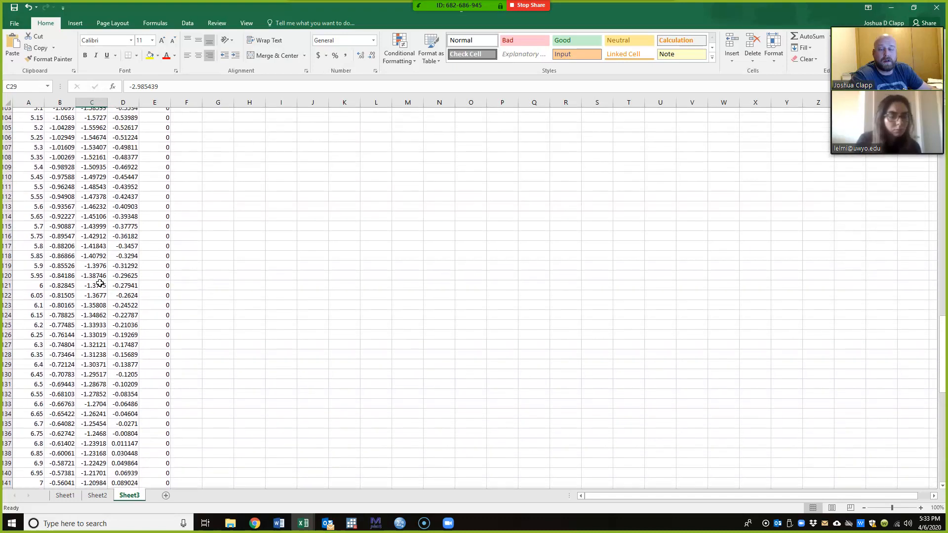
pyautogui.scroll(-5, 99, 288)
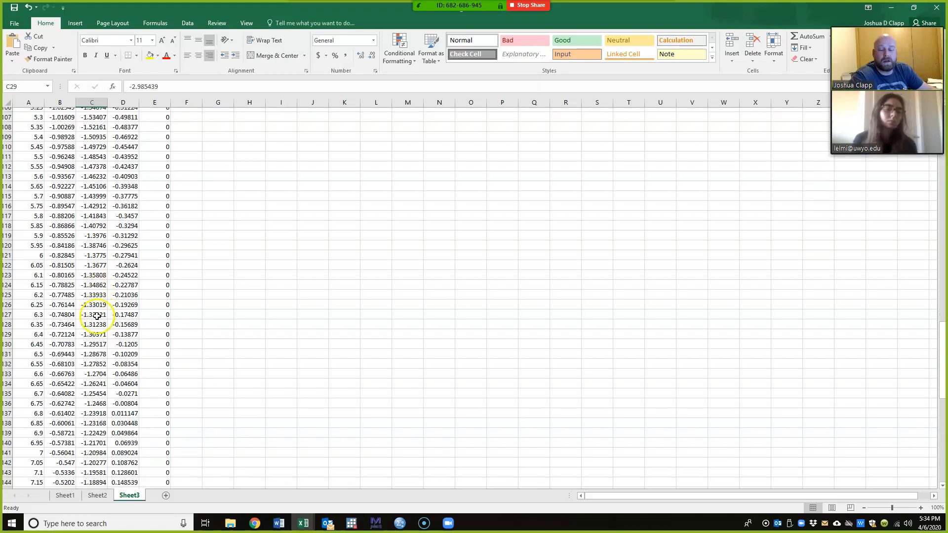
pyautogui.scroll(1, 97, 316)
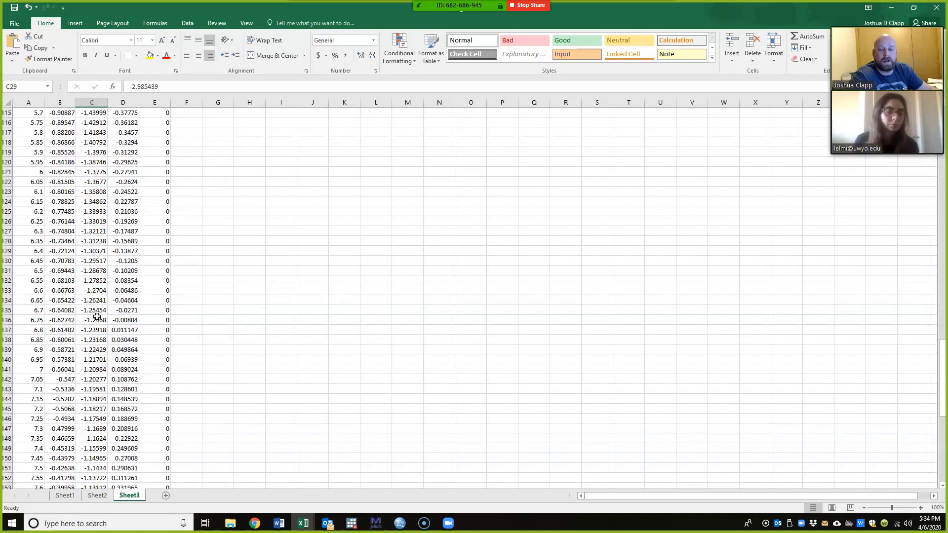
pyautogui.scroll(-6, 96, 320)
pyautogui.scroll(20, 96, 321)
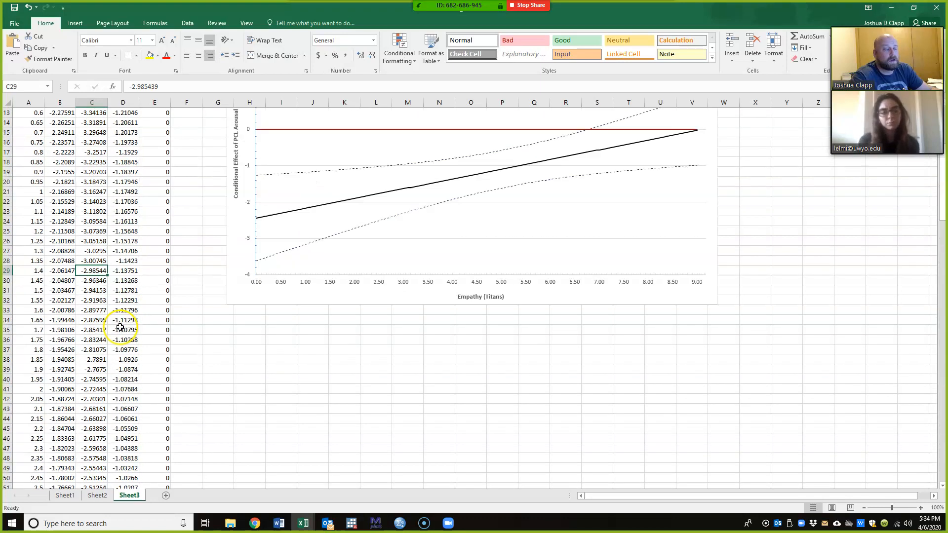
pyautogui.scroll(4, 120, 327)
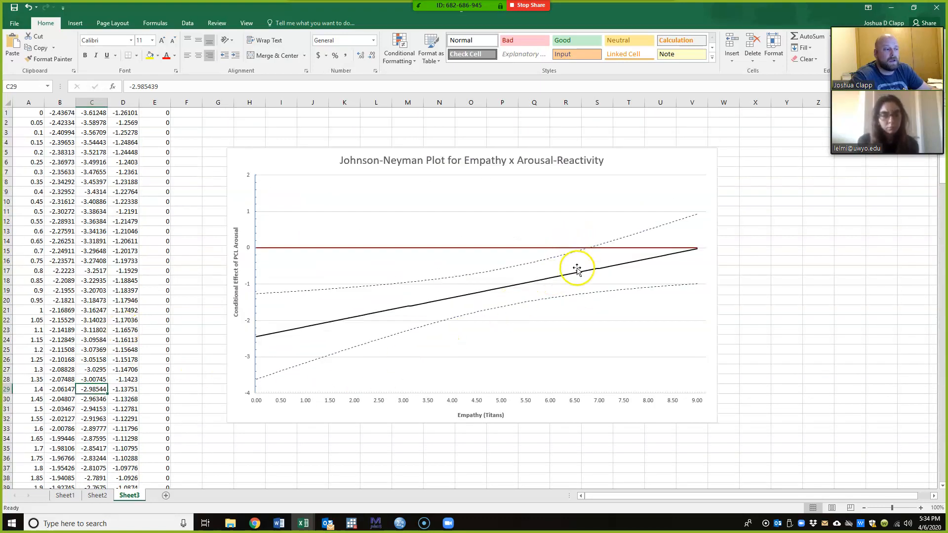
# Highlight the empathy 6.75 row in yellow across cells A136 to E136.
pyautogui.moveTo(591, 252)
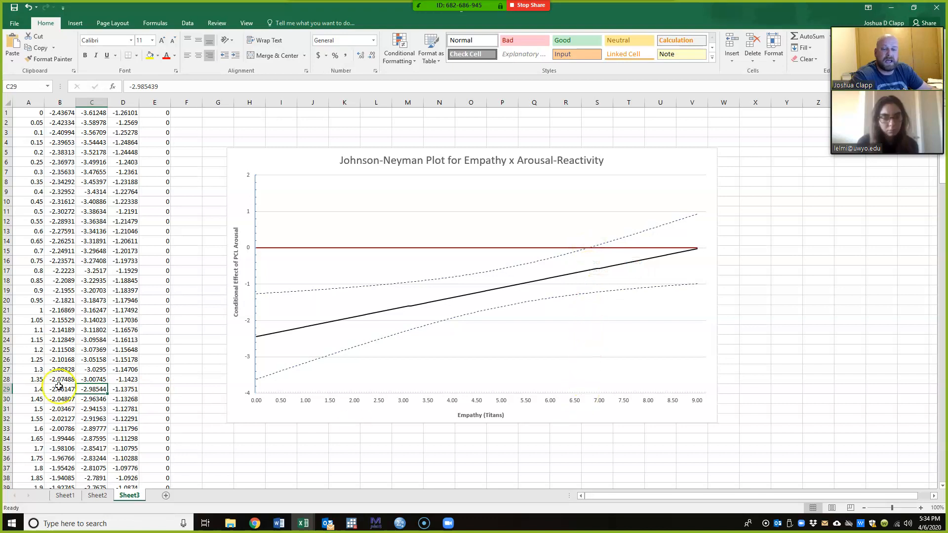
pyautogui.scroll(-7, 66, 369)
pyautogui.scroll(-20, 66, 369)
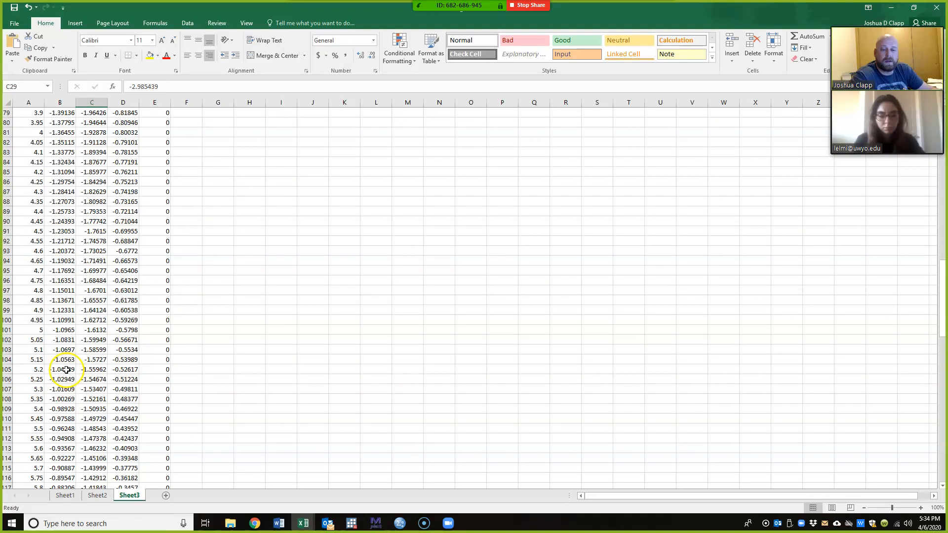
pyautogui.scroll(-6, 61, 385)
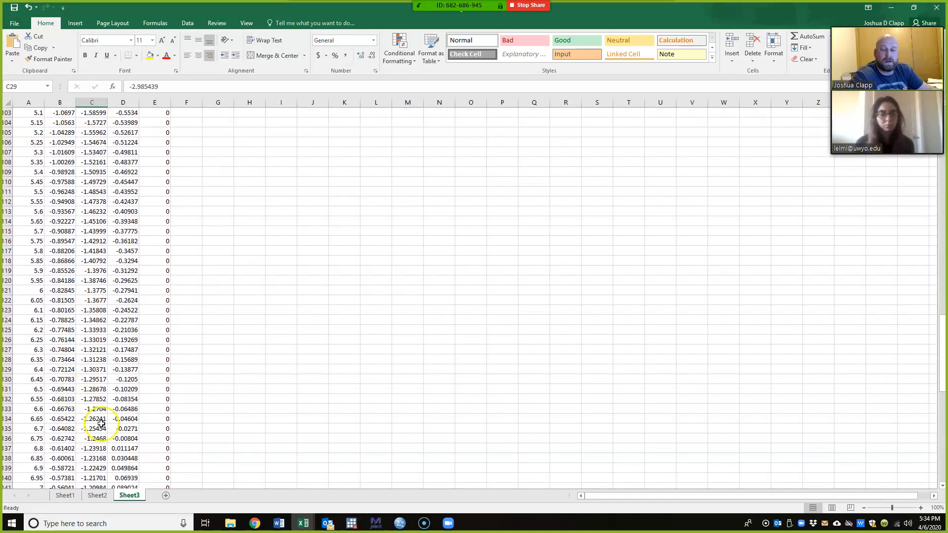
pyautogui.click(131, 429)
pyautogui.scroll(-1, 134, 431)
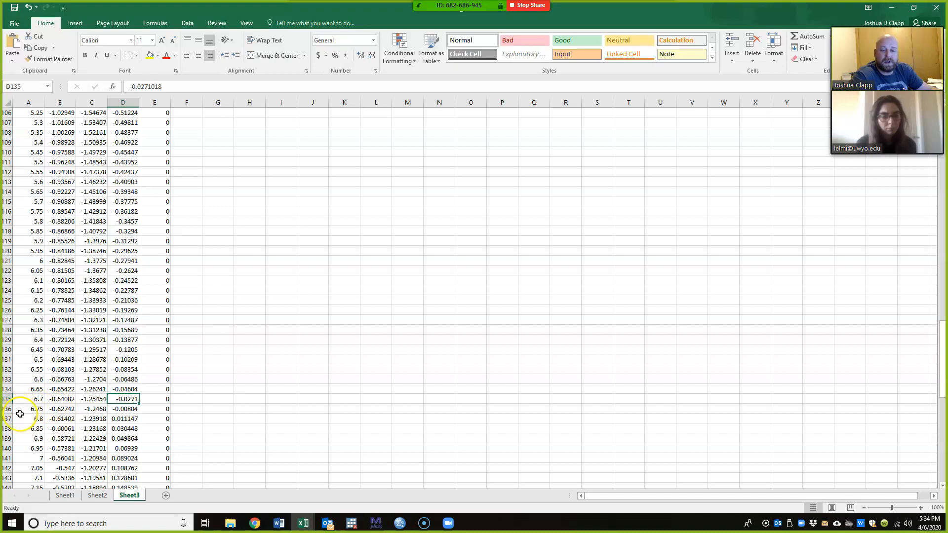
pyautogui.click(11, 411)
pyautogui.moveTo(35, 410); pyautogui.dragTo(152, 407)
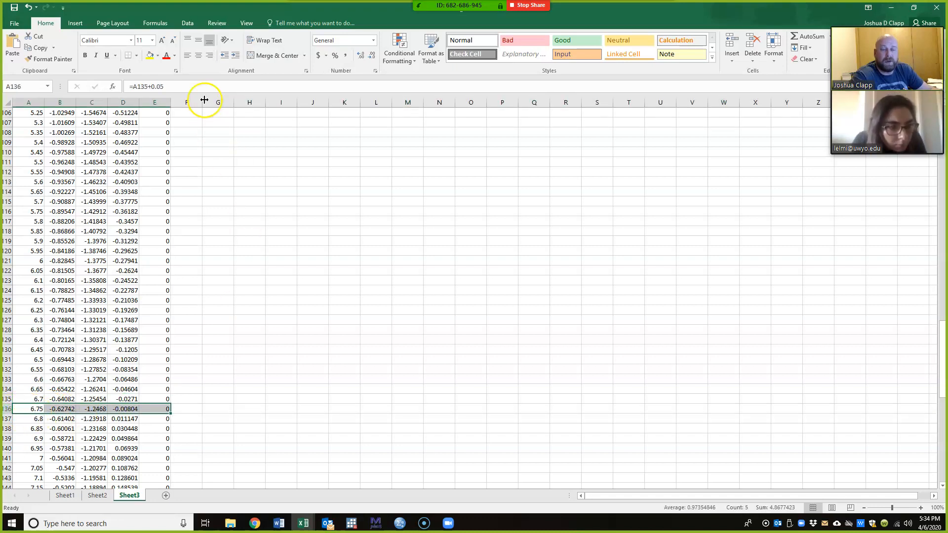
pyautogui.click(150, 55)
# Examine the values in row 137 directly below the highlighted row, and review the whole chart.
pyautogui.scroll(-1, 161, 419)
pyautogui.scroll(-2, 161, 420)
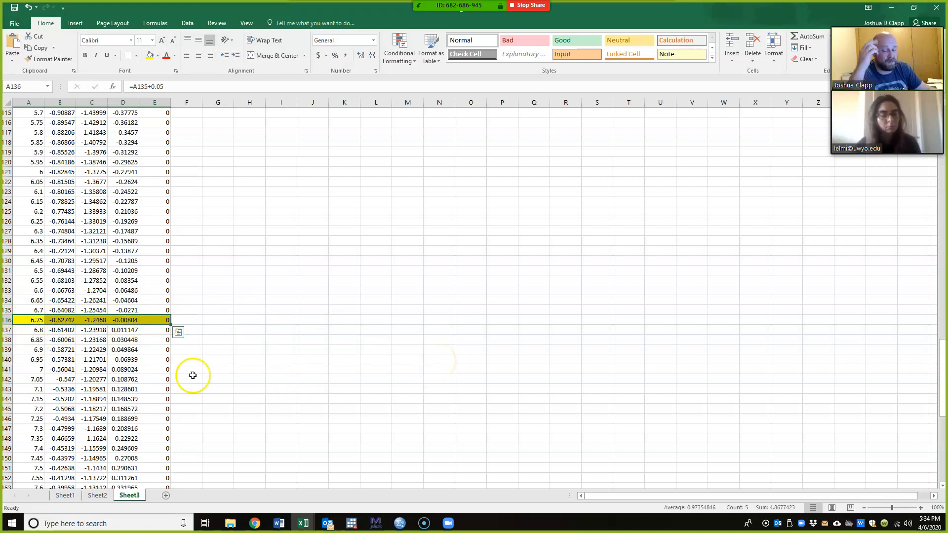
pyautogui.scroll(5, 551, 345)
pyautogui.scroll(-4, 551, 345)
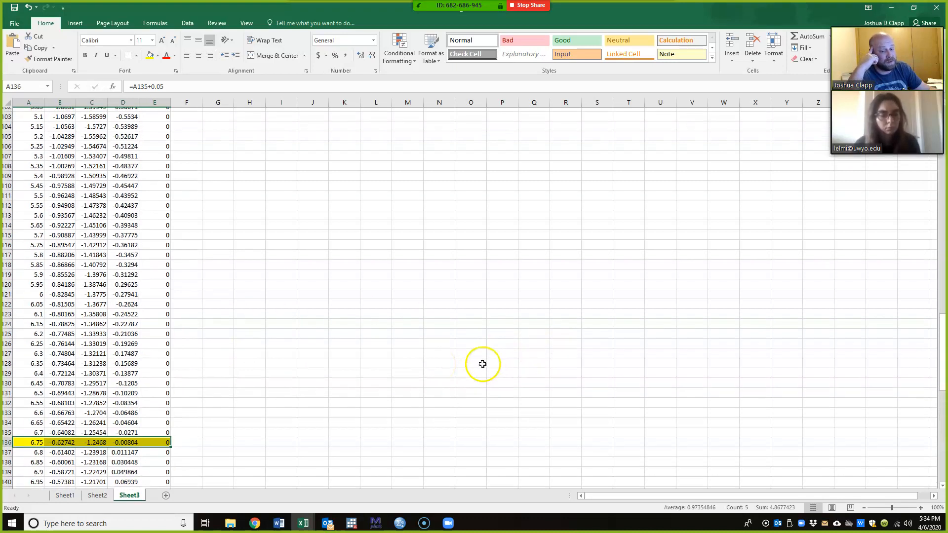
pyautogui.moveTo(24, 360); pyautogui.dragTo(149, 359)
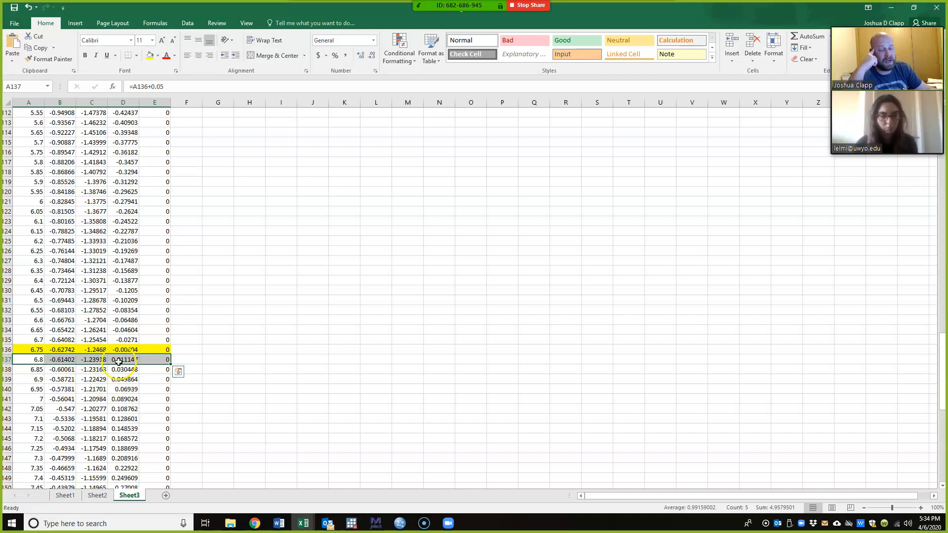
pyautogui.click(123, 360)
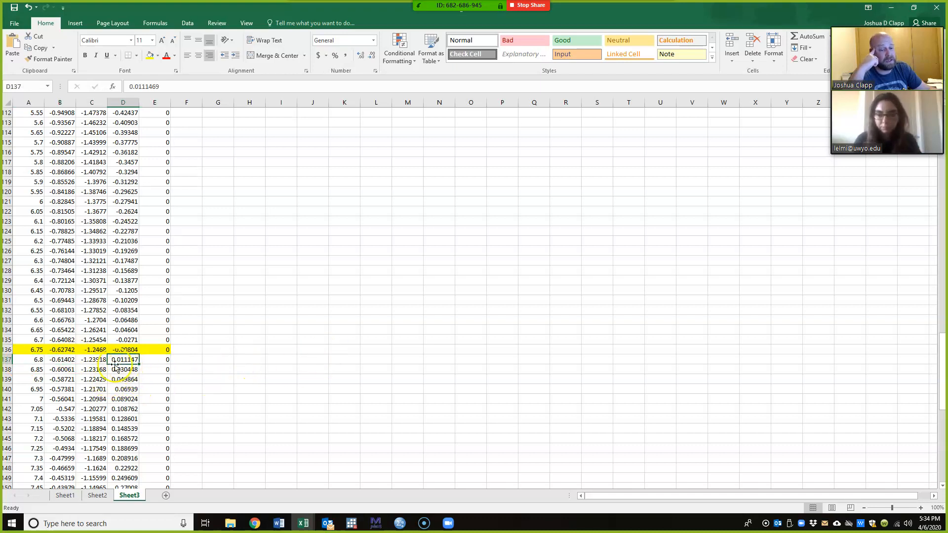
pyautogui.moveTo(29, 360); pyautogui.dragTo(151, 358)
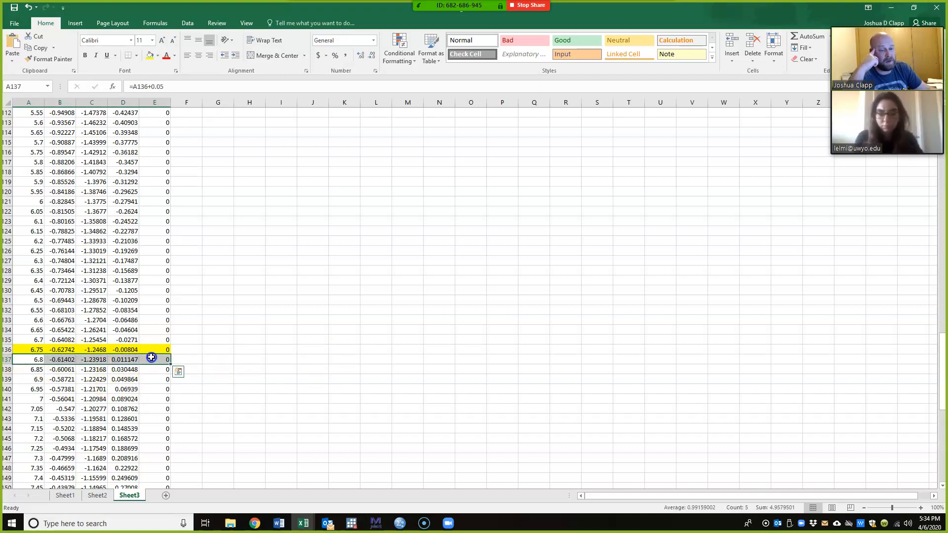
pyautogui.scroll(20, 593, 306)
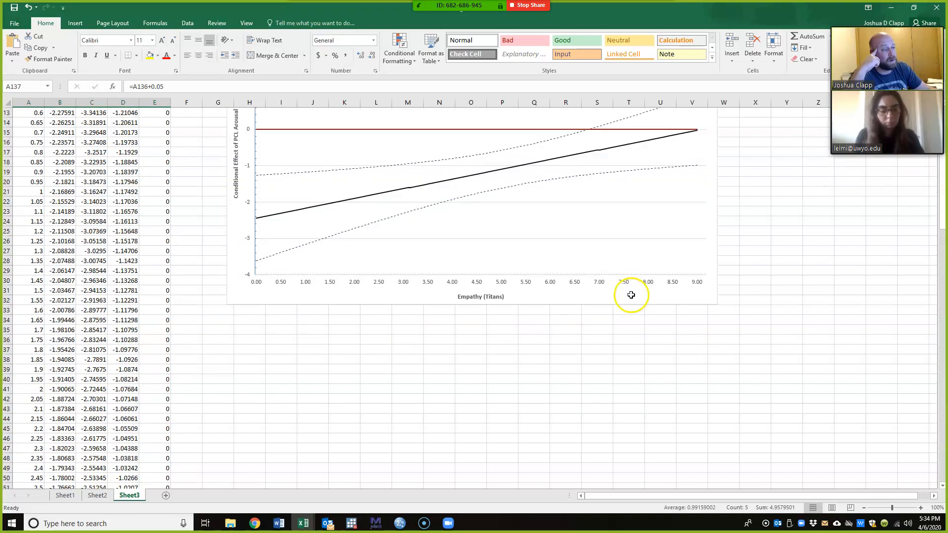
pyautogui.scroll(4, 631, 295)
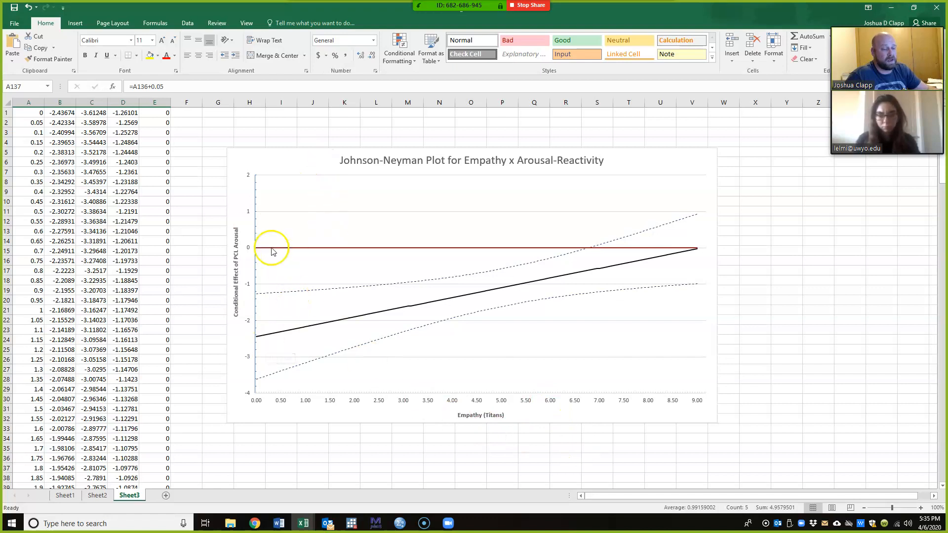
pyautogui.moveTo(254, 341)
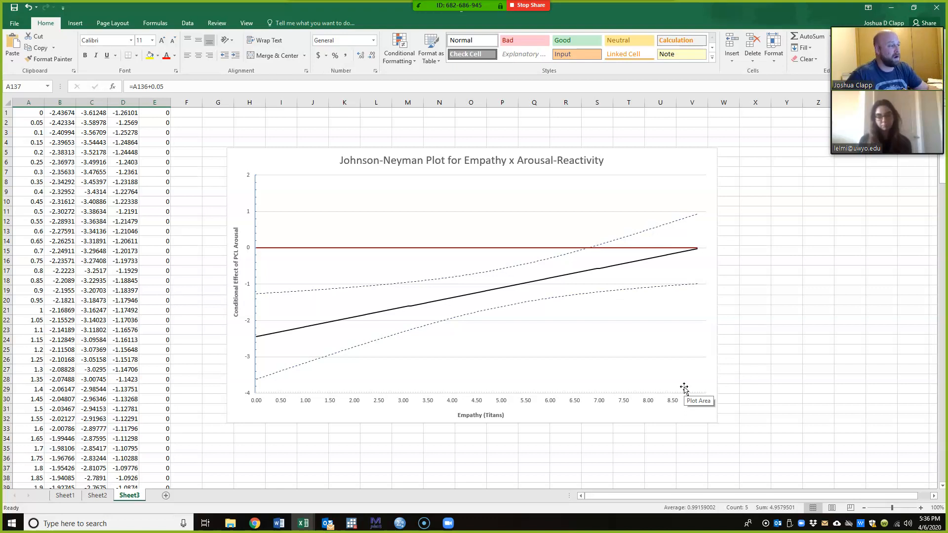
# Switch to the Stata window and rerun the earlier command sum Titan to summarize the empathy variable.
pyautogui.click(912, 7)
pyautogui.moveTo(548, 29); pyautogui.dragTo(536, 16)
pyautogui.click(423, 492)
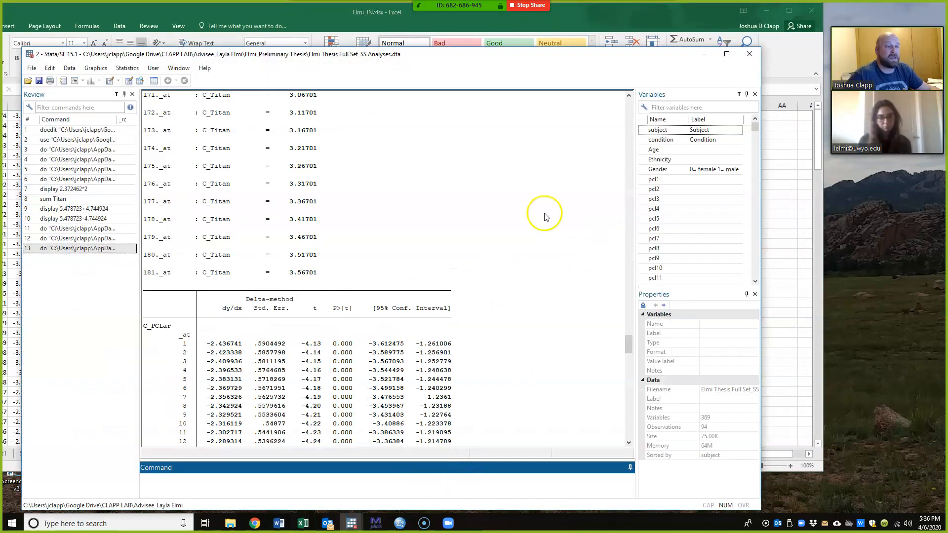
pyautogui.moveTo(514, 56); pyautogui.dragTo(626, 68)
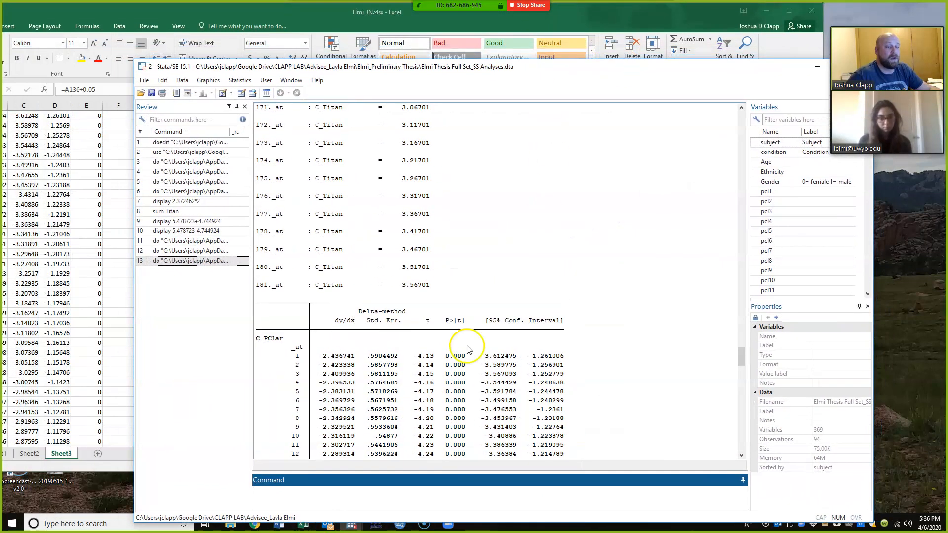
pyautogui.click(171, 212)
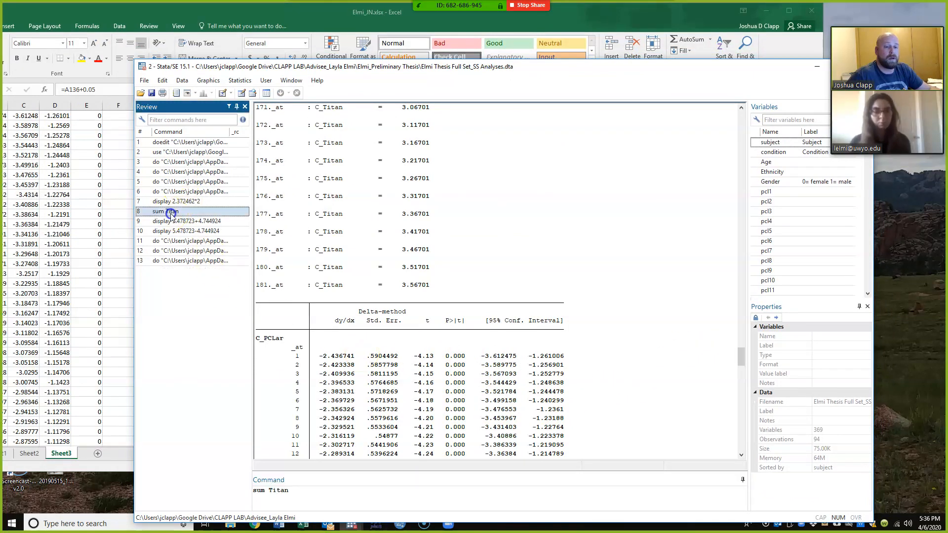
pyautogui.click(302, 492)
pyautogui.press('Return')
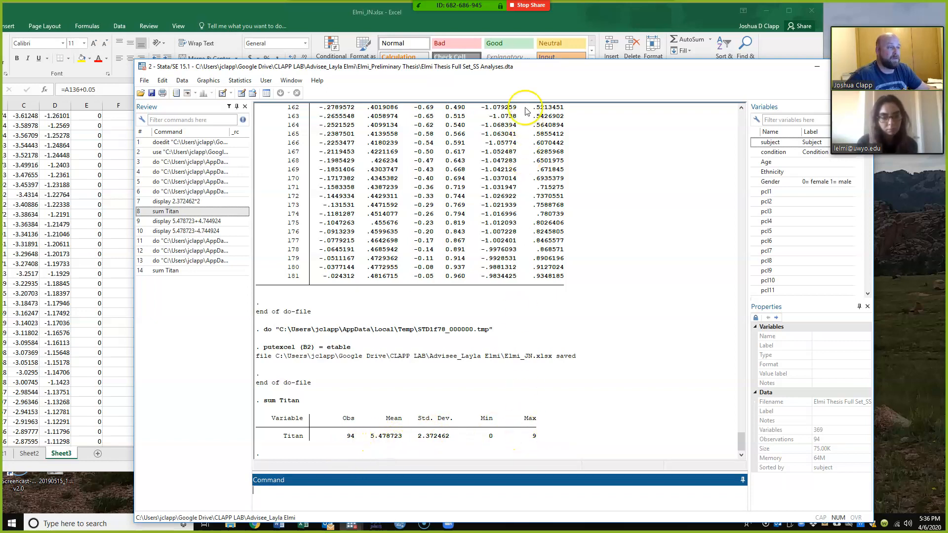
# Switch back to the Excel workbook and examine the effect line in the middle of the chart.
pyautogui.click(604, 25)
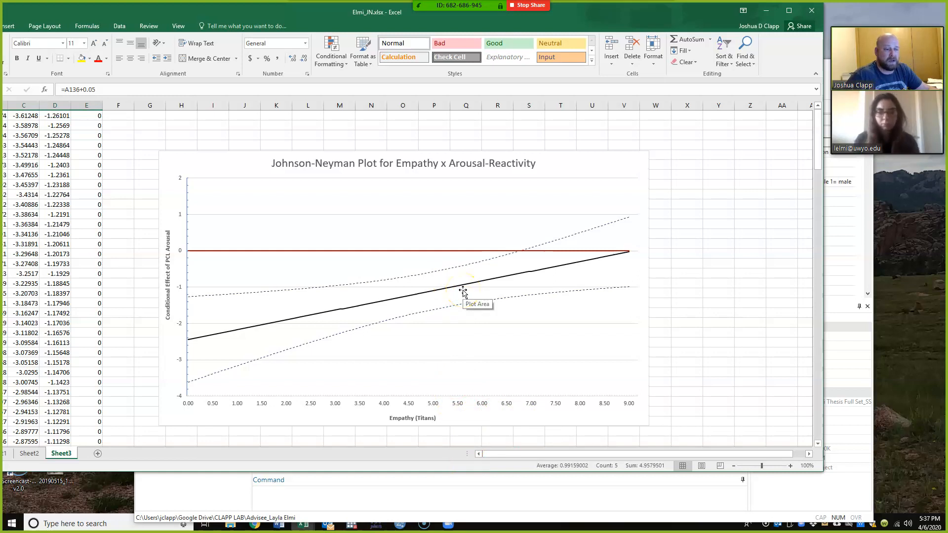
pyautogui.moveTo(463, 289)
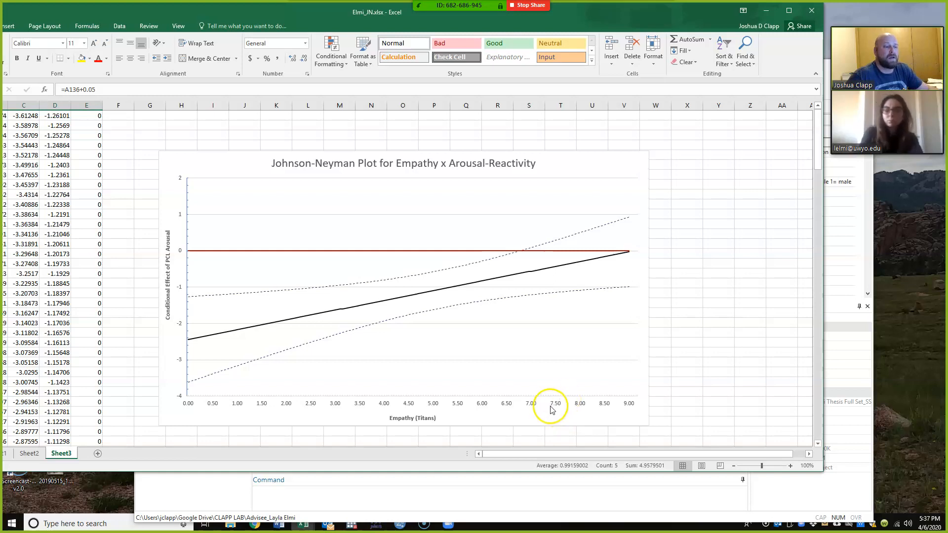
# Examine where the upper confidence band crosses the zero line in the chart, and check the highlighted 6.75 row's values in columns C to E.
pyautogui.moveTo(526, 275)
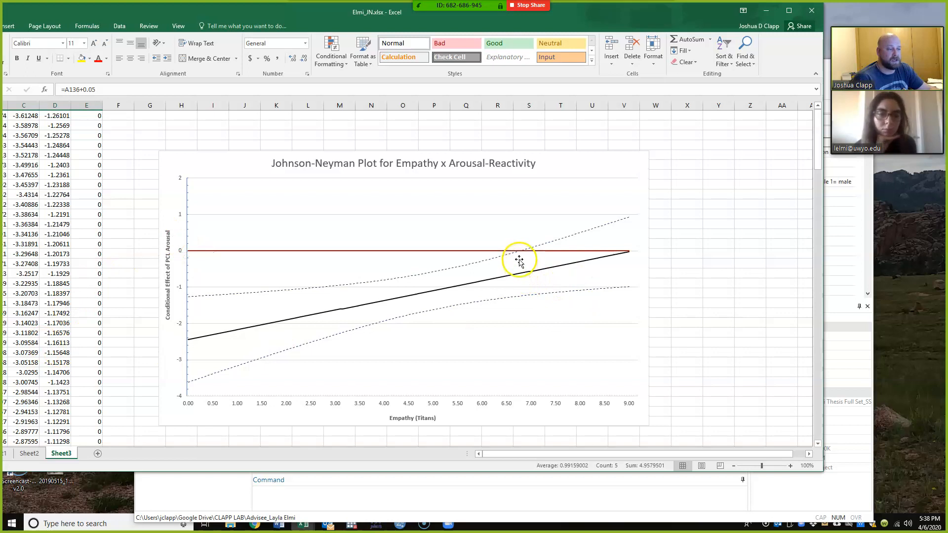
pyautogui.moveTo(524, 254)
pyautogui.moveTo(57, 343); pyautogui.dragTo(57, 333)
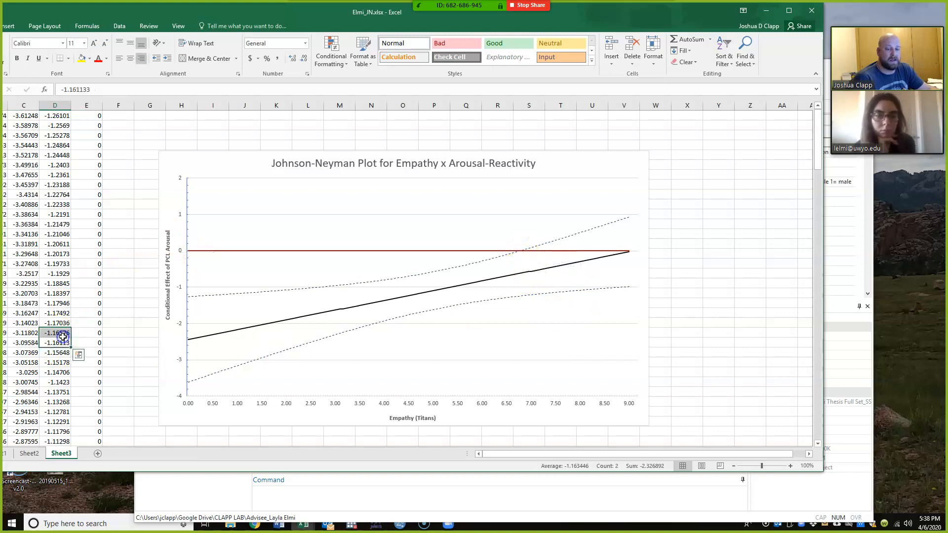
pyautogui.scroll(-20, 59, 340)
pyautogui.scroll(-17, 60, 351)
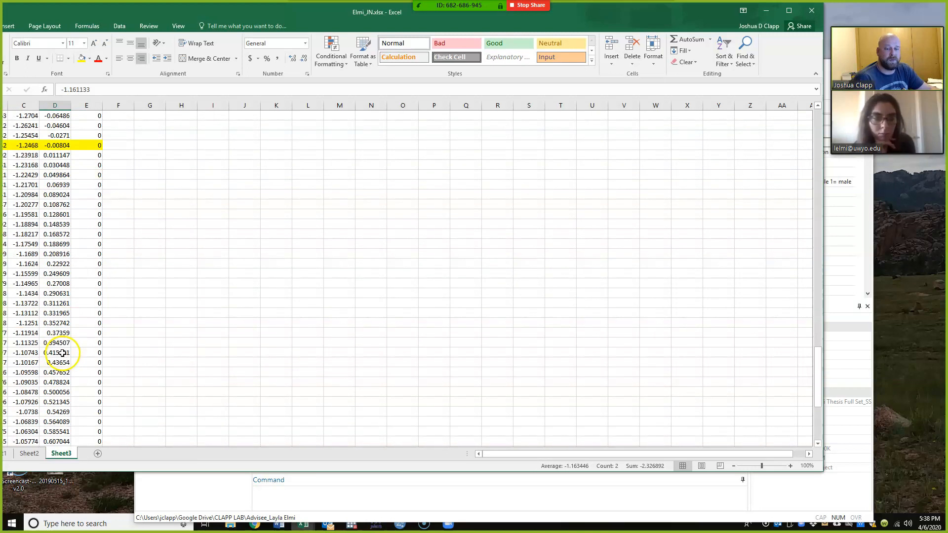
pyautogui.scroll(4, 45, 301)
pyautogui.moveTo(22, 264); pyautogui.dragTo(97, 264)
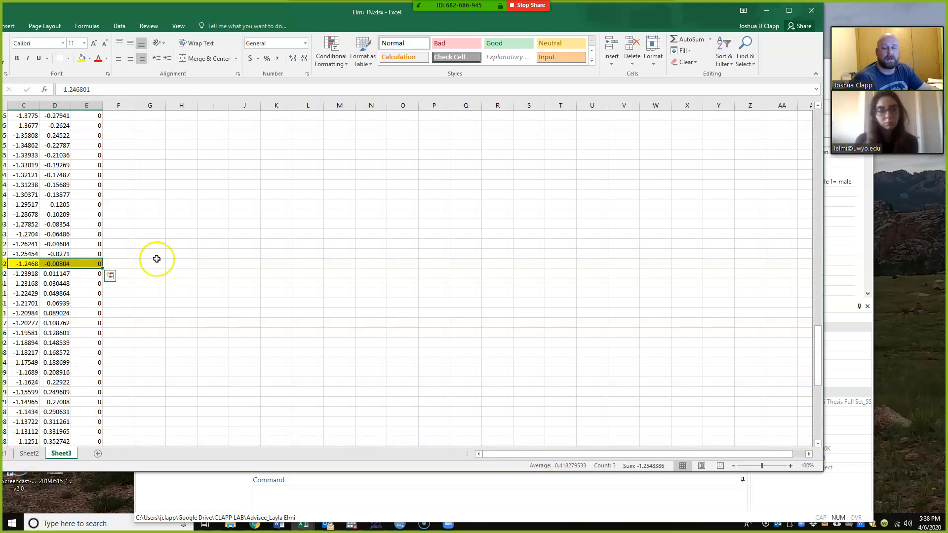
# Reposition the Excel window so column A shows, and examine the effect line from empathy 0 to 9 and its zero crossing.
pyautogui.moveTo(229, 10); pyautogui.dragTo(289, 20)
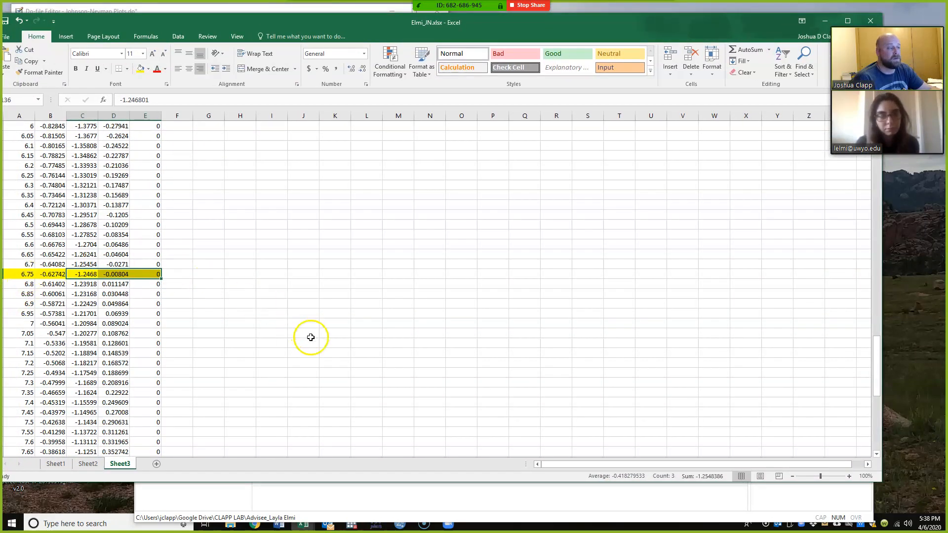
pyautogui.scroll(20, 346, 362)
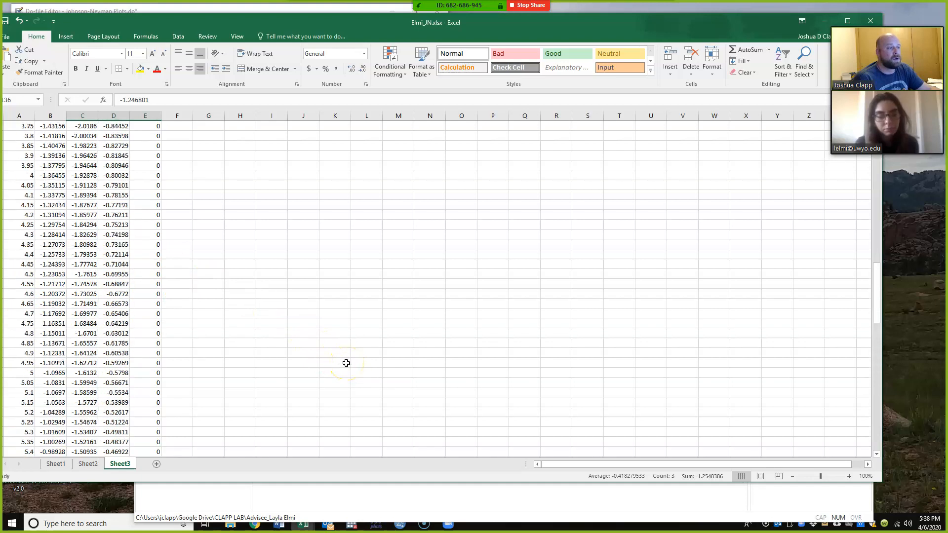
pyautogui.scroll(5, 346, 363)
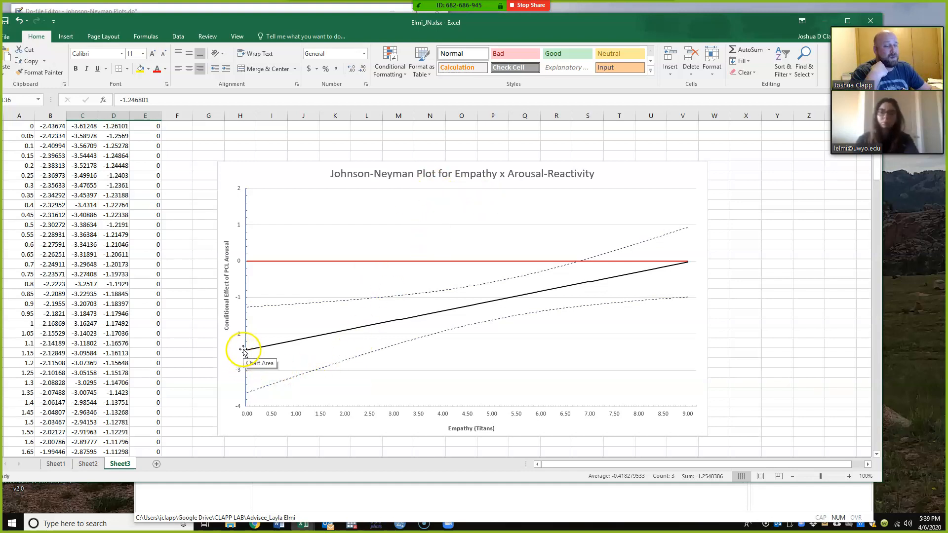
pyautogui.moveTo(247, 354)
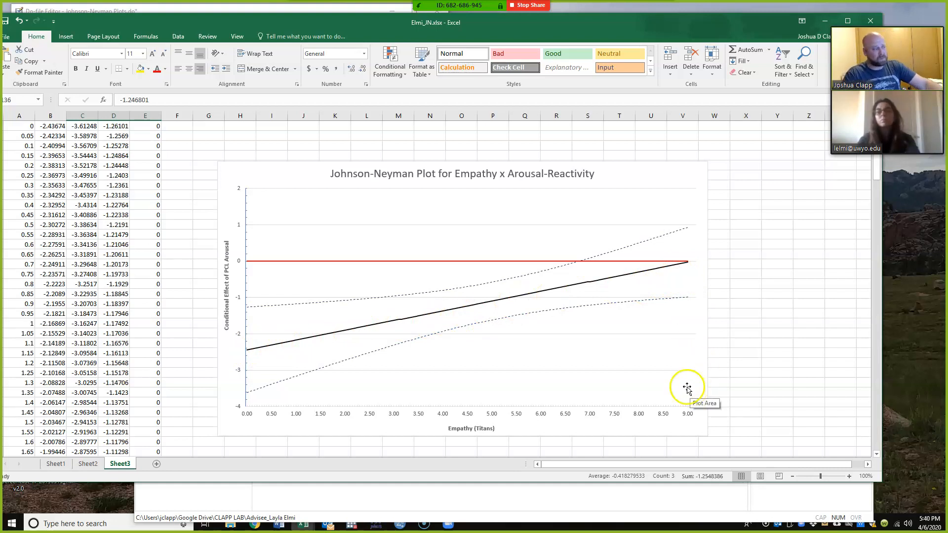
pyautogui.moveTo(583, 284)
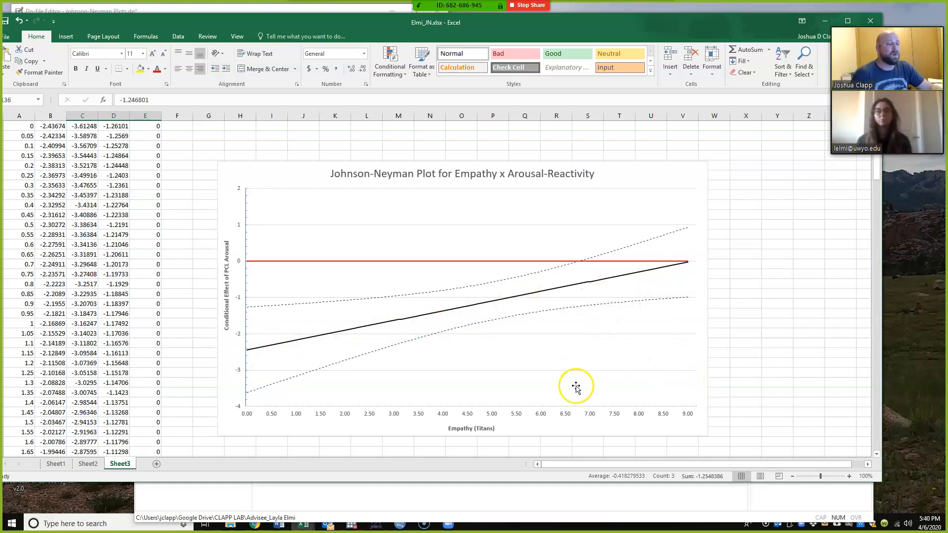
pyautogui.moveTo(585, 264)
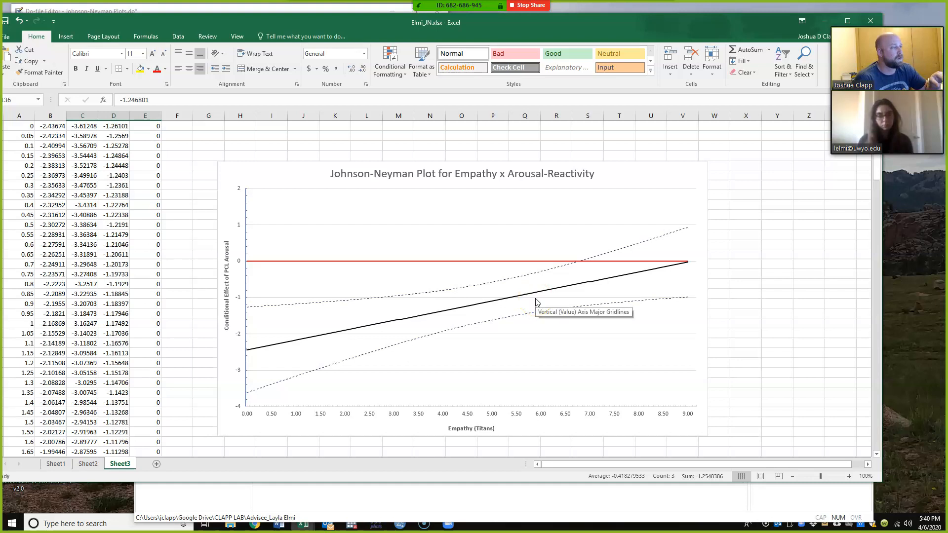
# Look through the basic and advanced Zoom share options, and stop sharing the screen.
pyautogui.moveTo(489, 10)
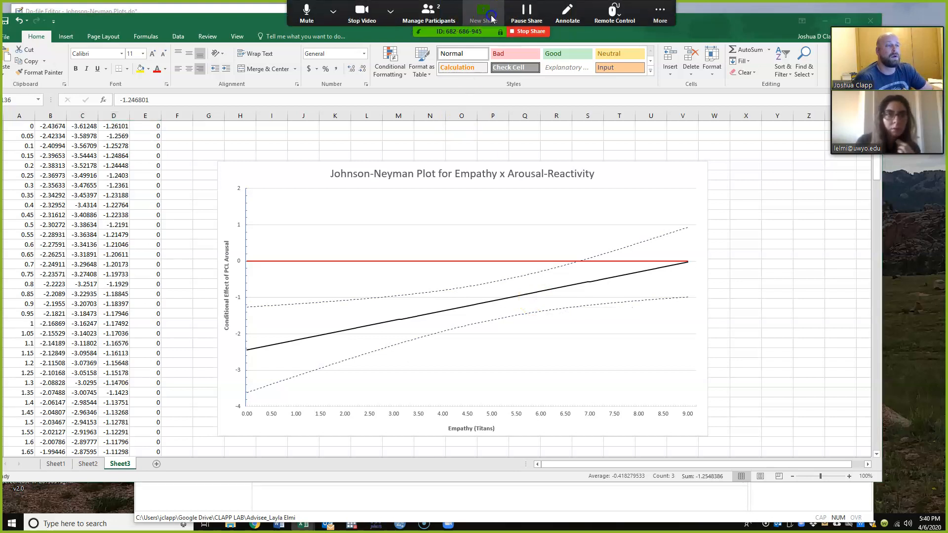
pyautogui.click(483, 14)
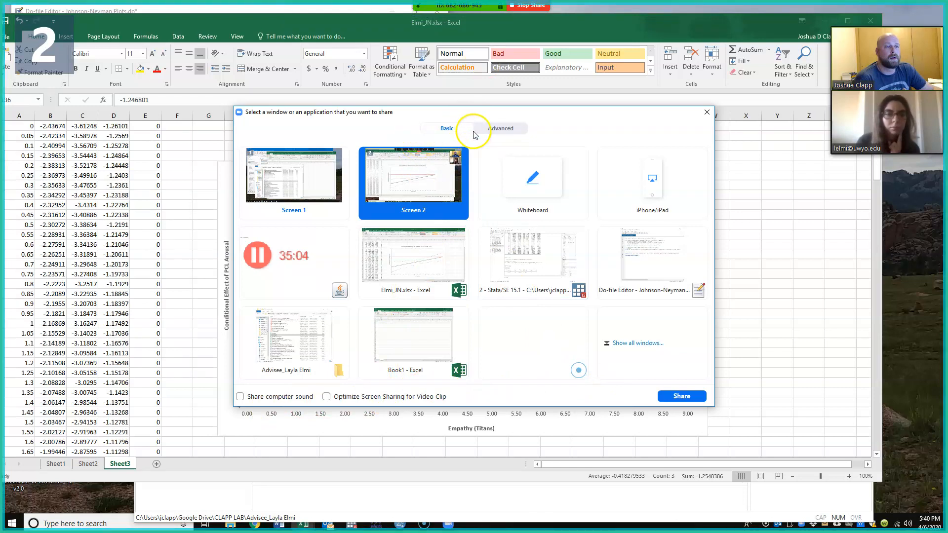
pyautogui.click(490, 129)
pyautogui.click(452, 129)
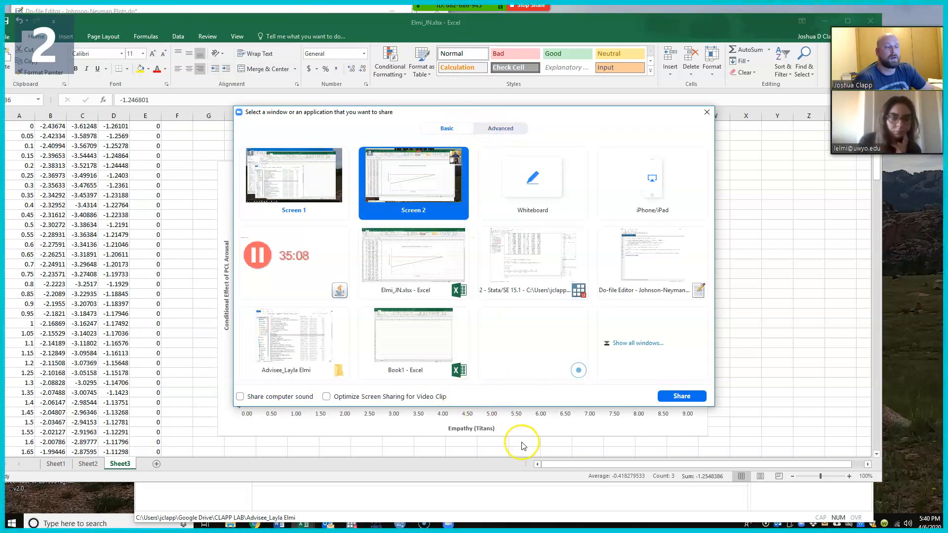
pyautogui.moveTo(493, 6)
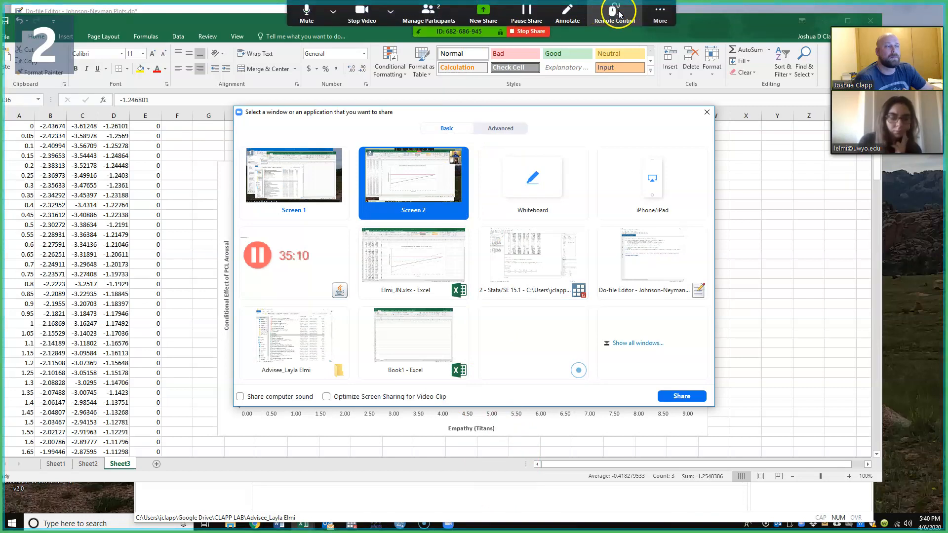
pyautogui.click(529, 31)
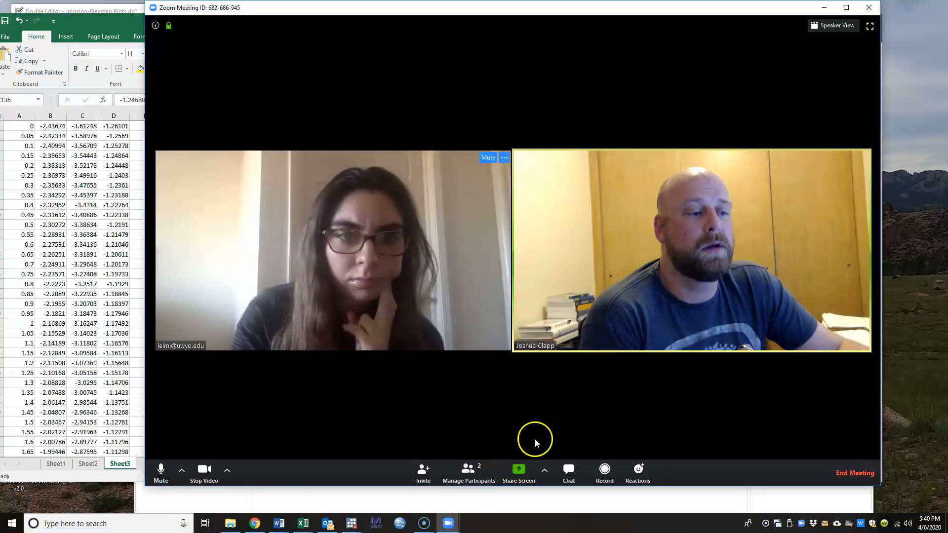
# Open the meeting's participant list and make the other participant a co-host, confirming the request.
pyautogui.click(471, 481)
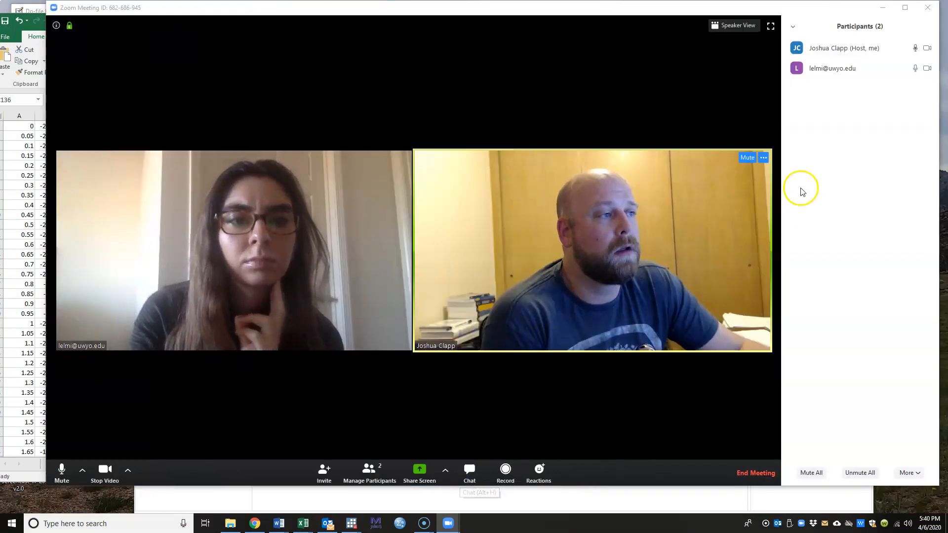
pyautogui.moveTo(828, 69)
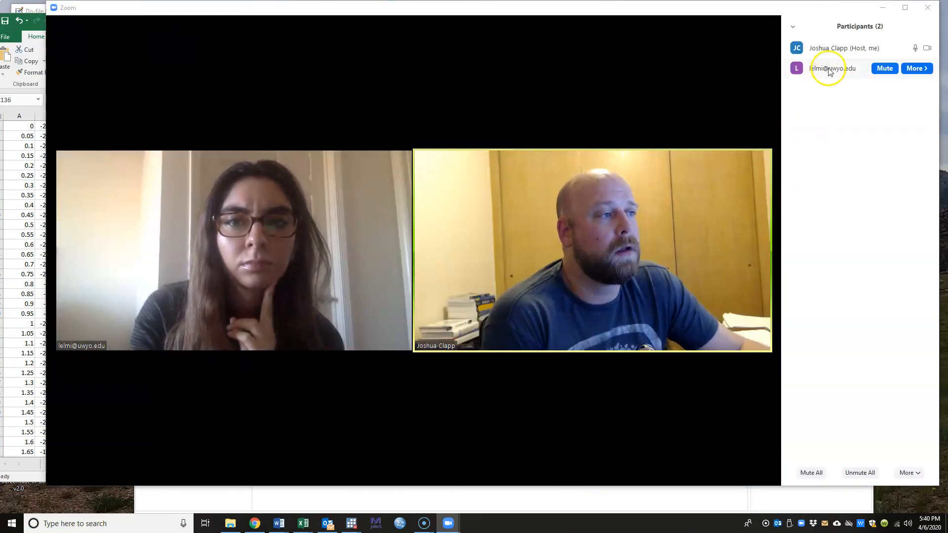
pyautogui.click(916, 68)
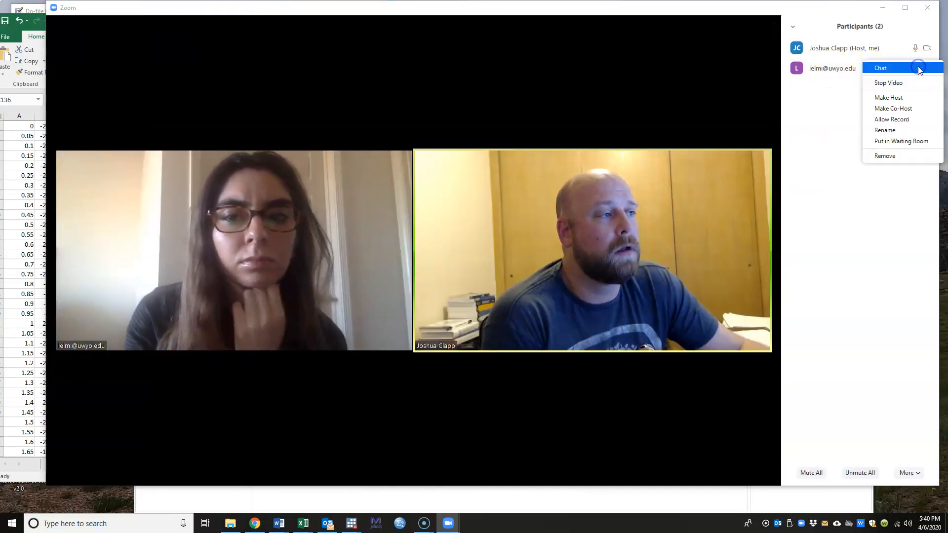
pyautogui.click(912, 109)
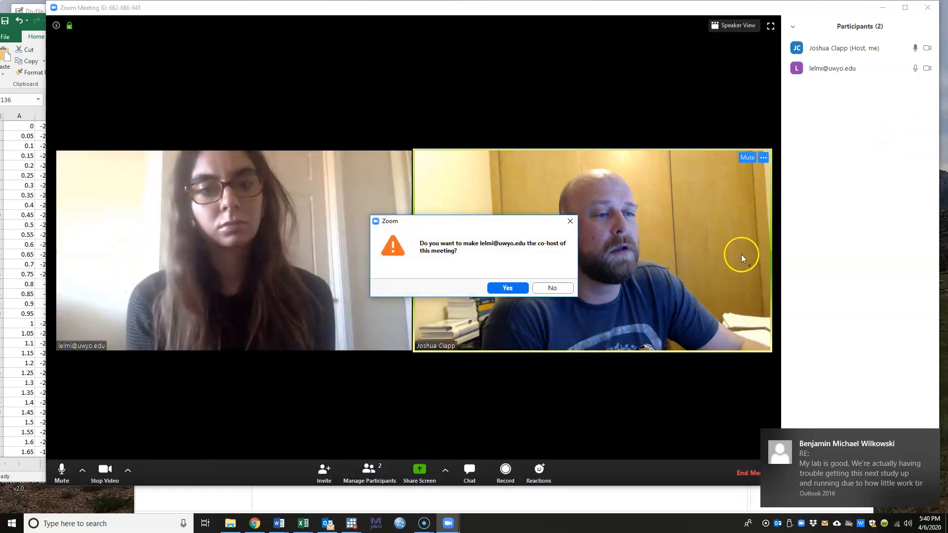
pyautogui.click(504, 289)
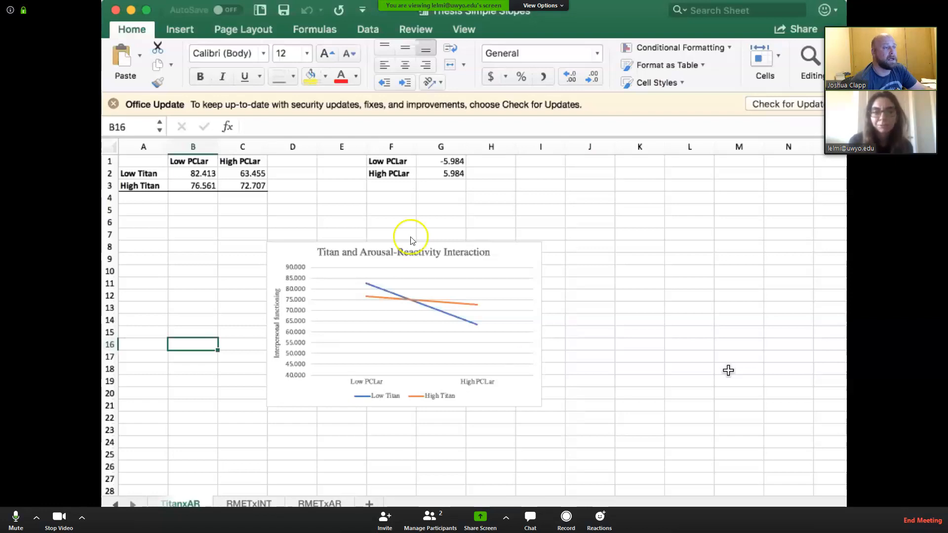
# Stop the other participant's screen sharing and share the Elmi_JN.xlsx Excel window in the meeting.
pyautogui.click(527, 8)
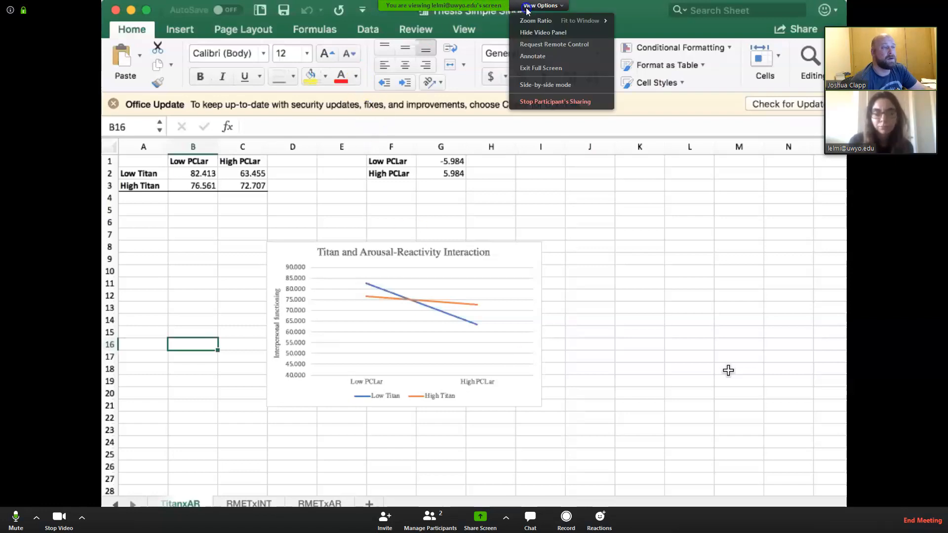
pyautogui.click(555, 102)
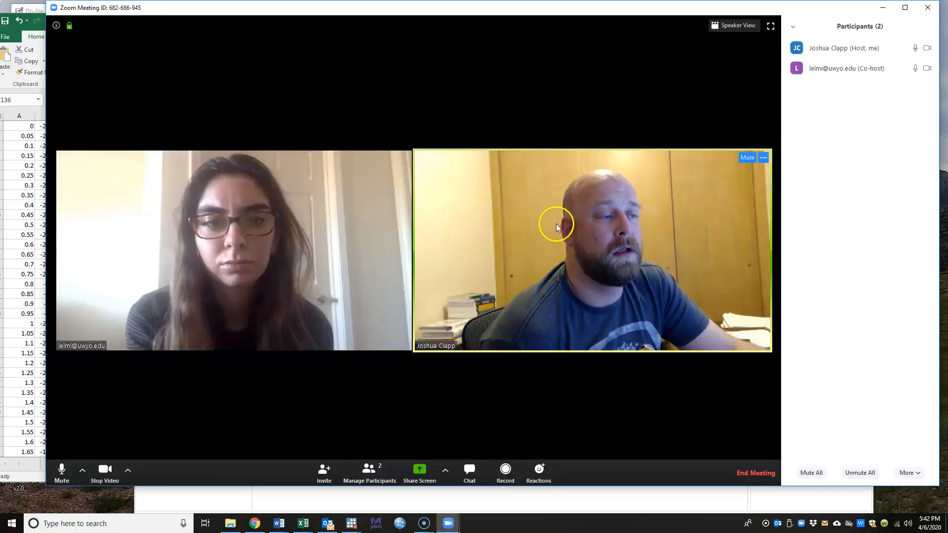
pyautogui.click(443, 477)
pyautogui.click(420, 471)
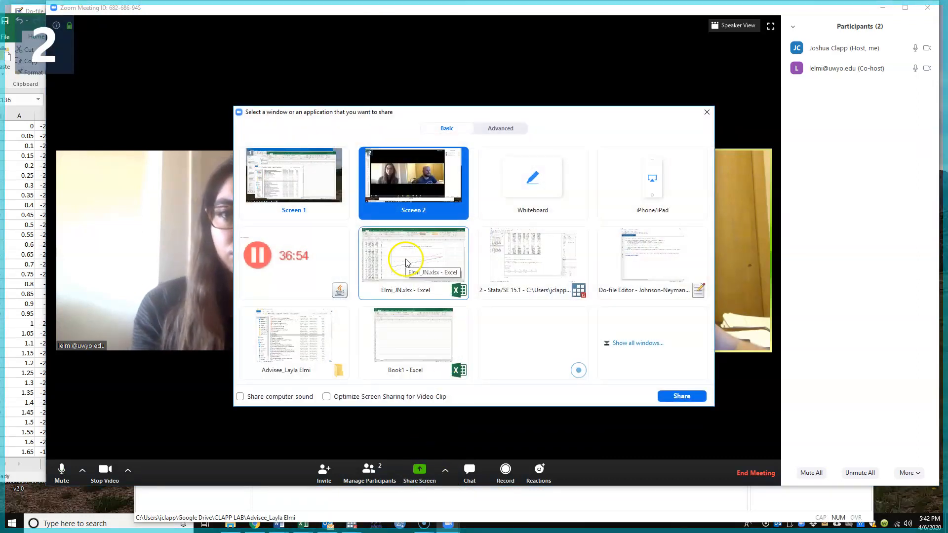
pyautogui.click(405, 248)
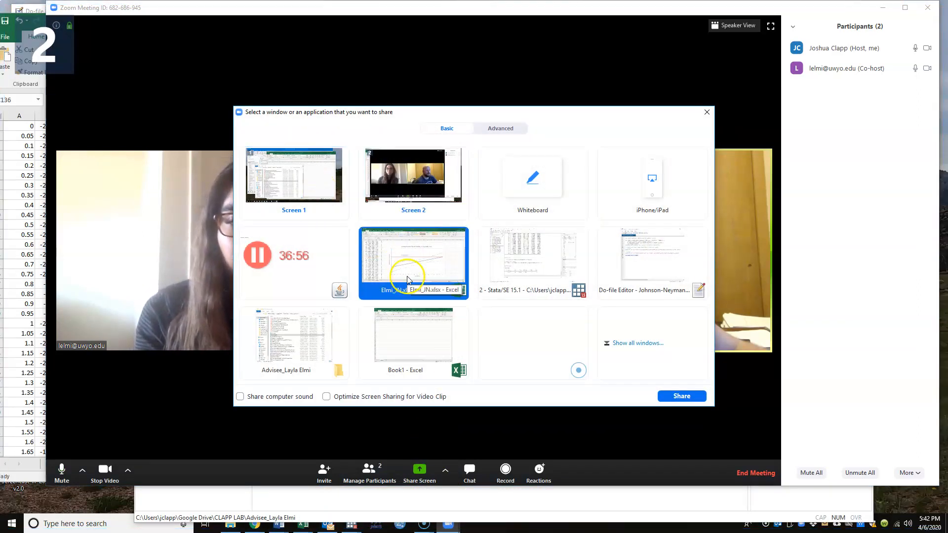
pyautogui.click(662, 395)
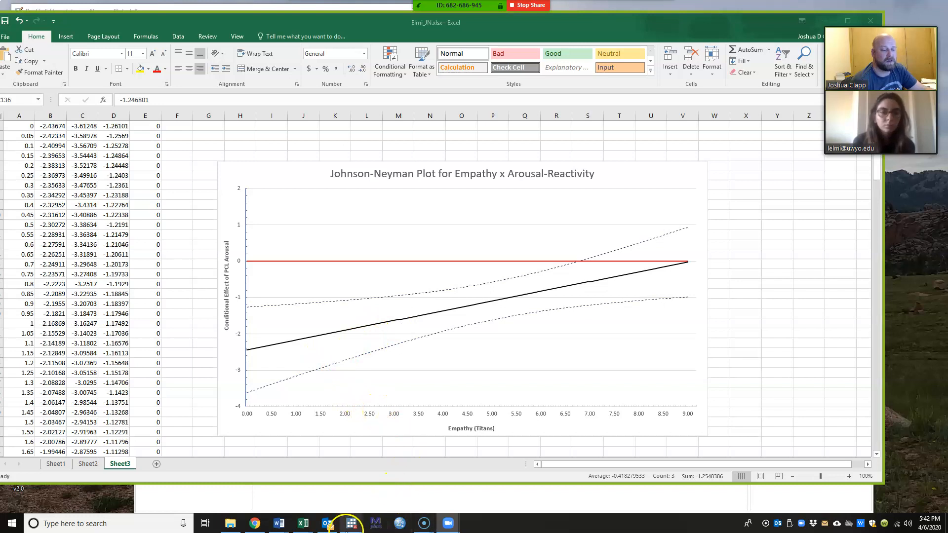
# Switch to Stata, start a display command with the Titan mean, 5.478723-, and copy the standard deviation from the summary.
pyautogui.moveTo(350, 527)
pyautogui.click(327, 491)
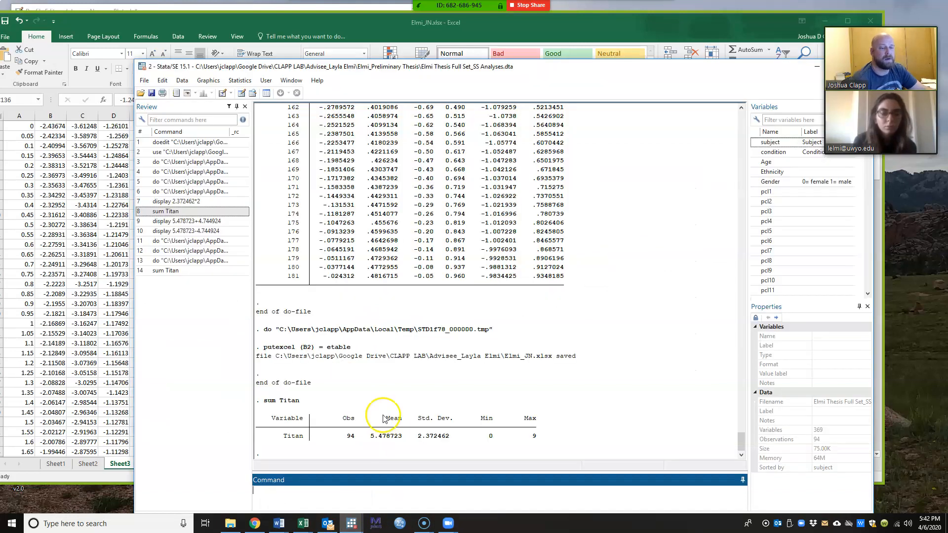
pyautogui.click(340, 501)
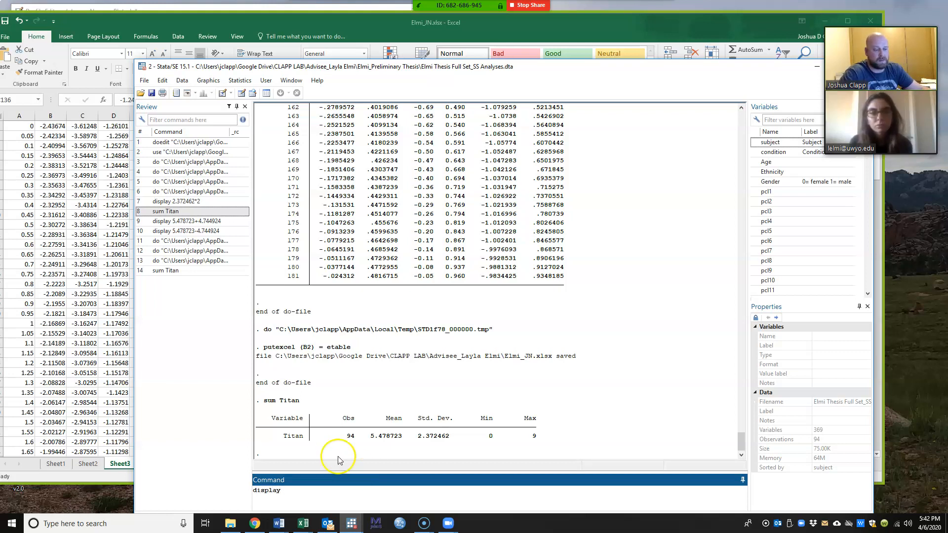
pyautogui.click(372, 436)
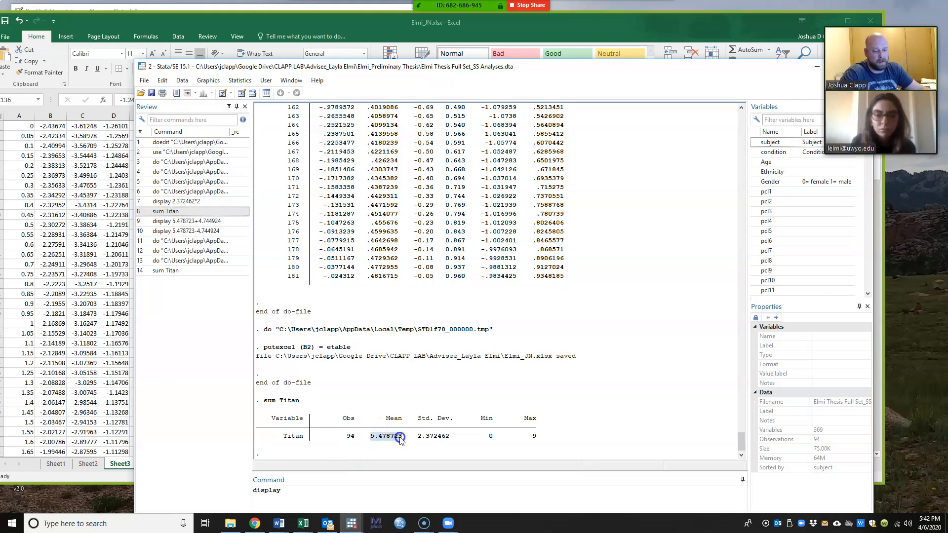
pyautogui.click(352, 492)
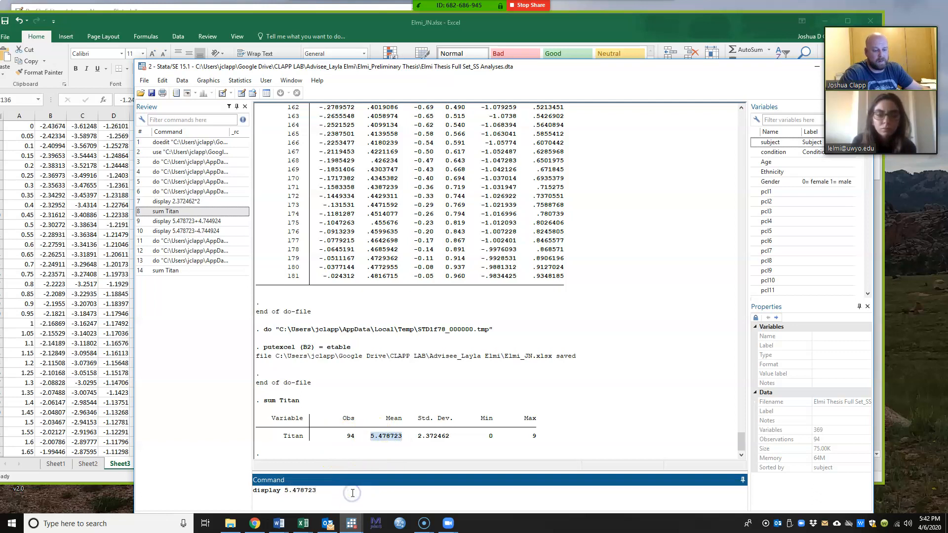
pyautogui.click(417, 438)
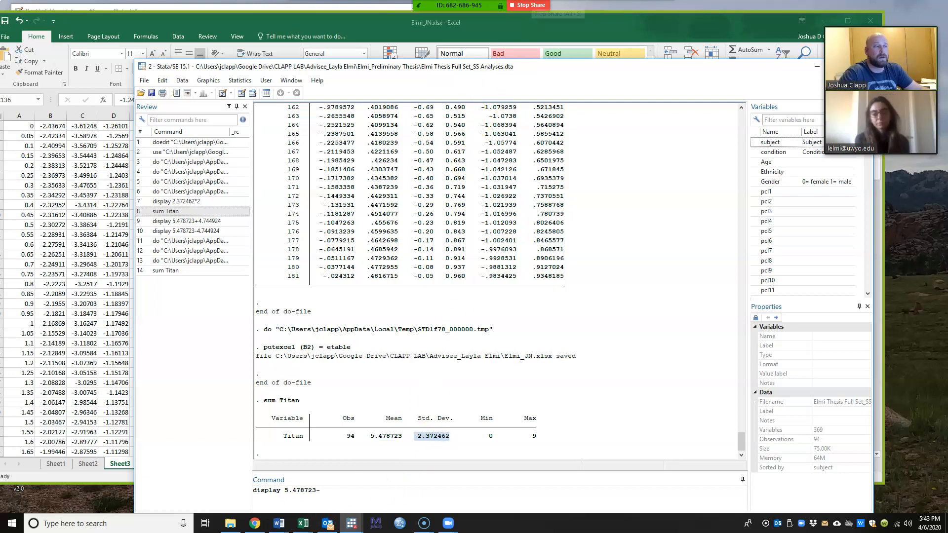
# Stop sharing the single Excel window in Zoom and share the entire screen instead.
pyautogui.click(533, 7)
pyautogui.click(420, 473)
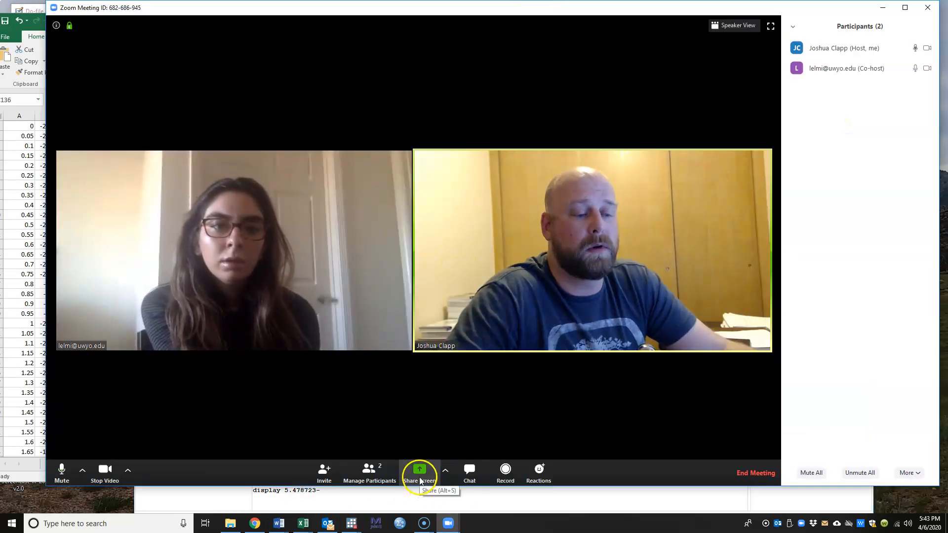
pyautogui.click(695, 402)
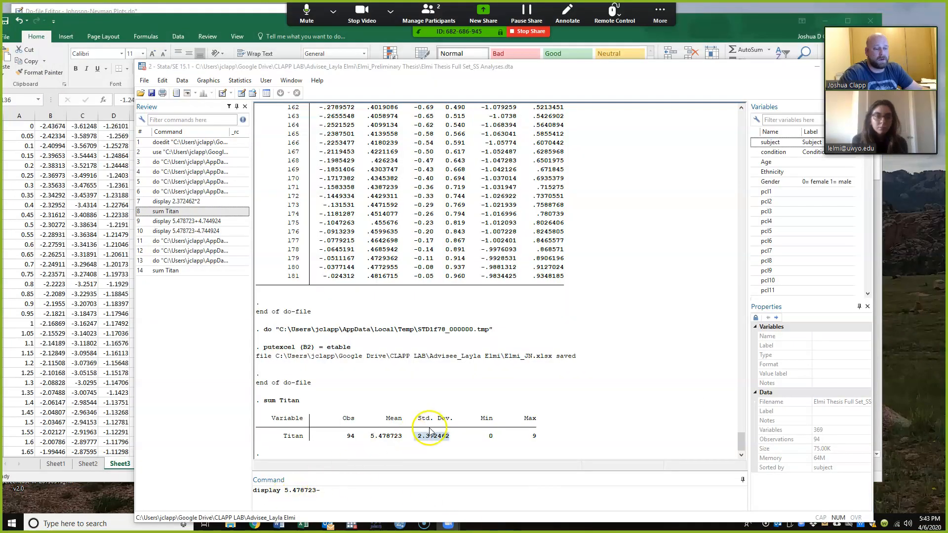
# Complete the Stata command as display 5.478723- 2.372462 and run it to get one standard deviation below the Titan mean.
pyautogui.click(332, 492)
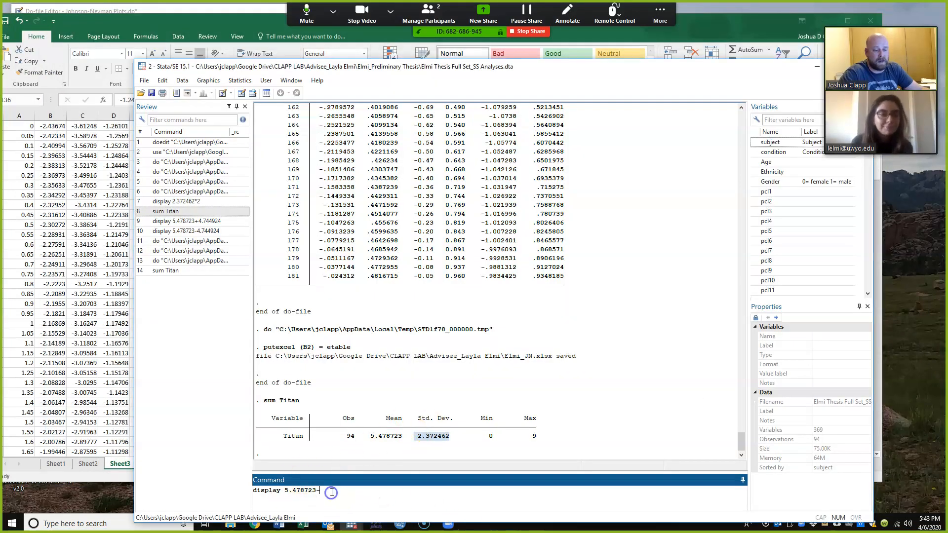
pyautogui.press('Return')
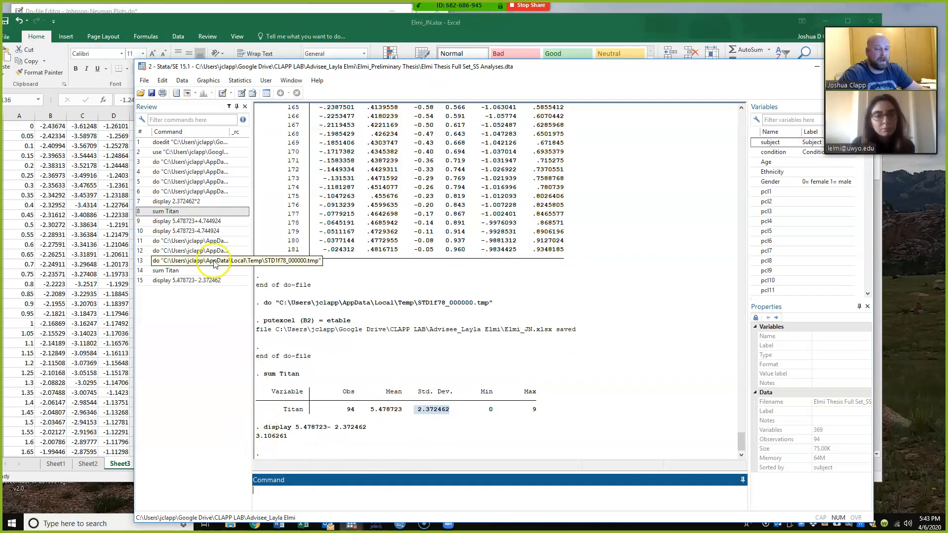
# Reuse the previous Stata command, change it to display 5.478723+ 2.372462, and run it for one standard deviation above the Titan mean.
pyautogui.click(182, 281)
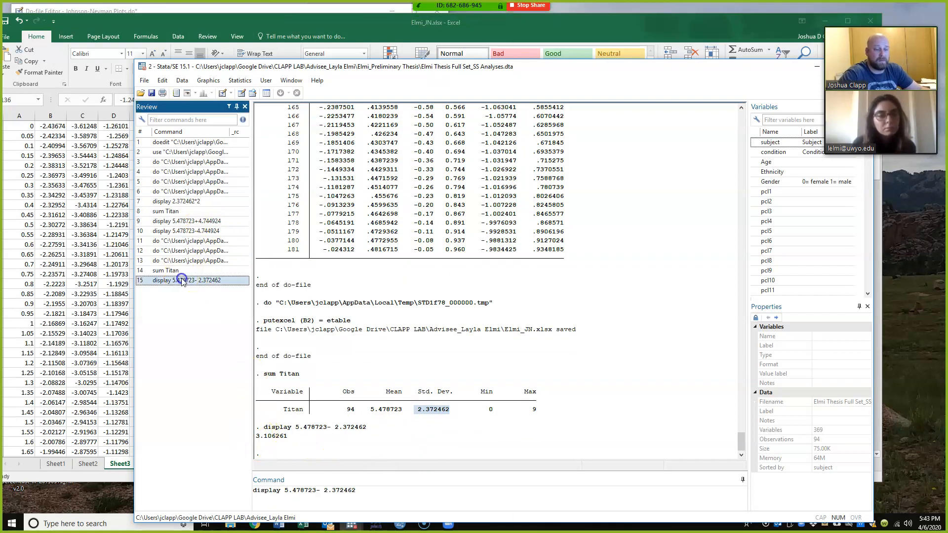
pyautogui.click(320, 490)
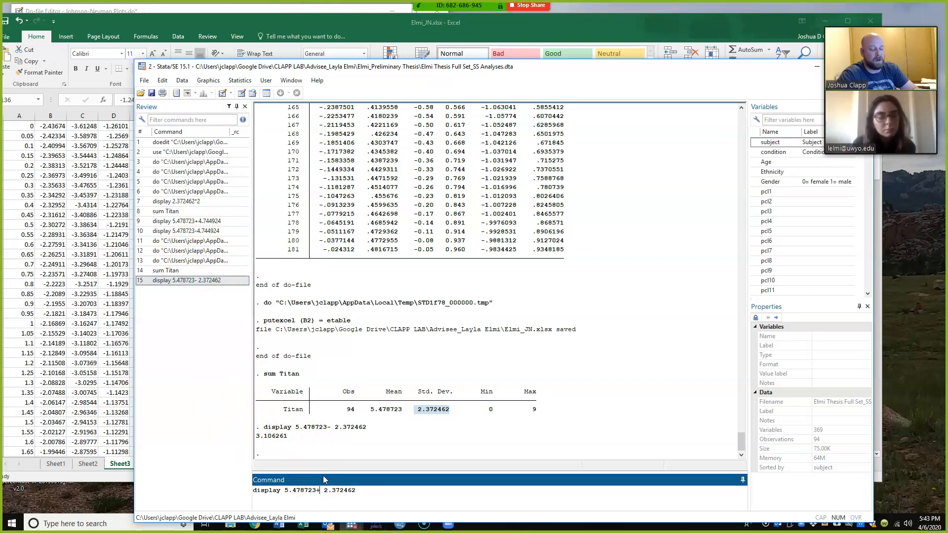
pyautogui.click(358, 490)
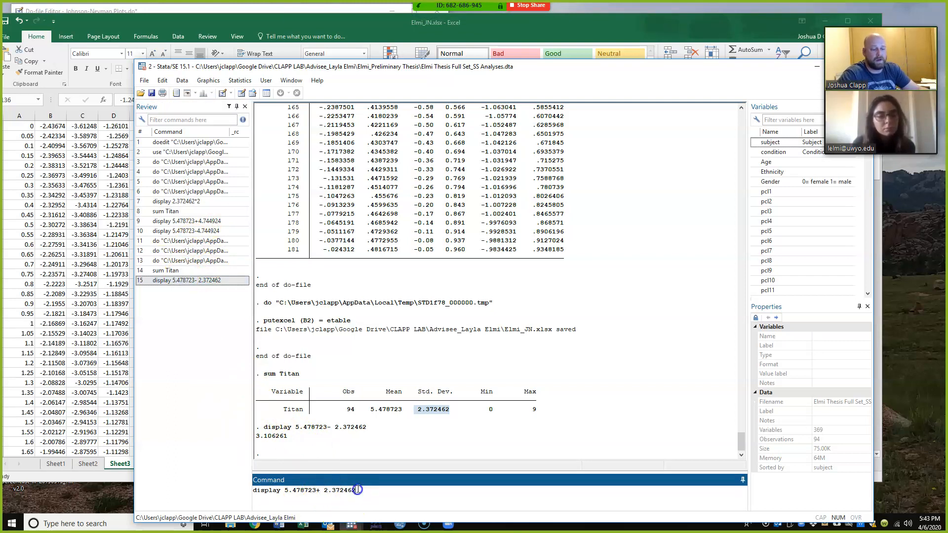
pyautogui.press('Return')
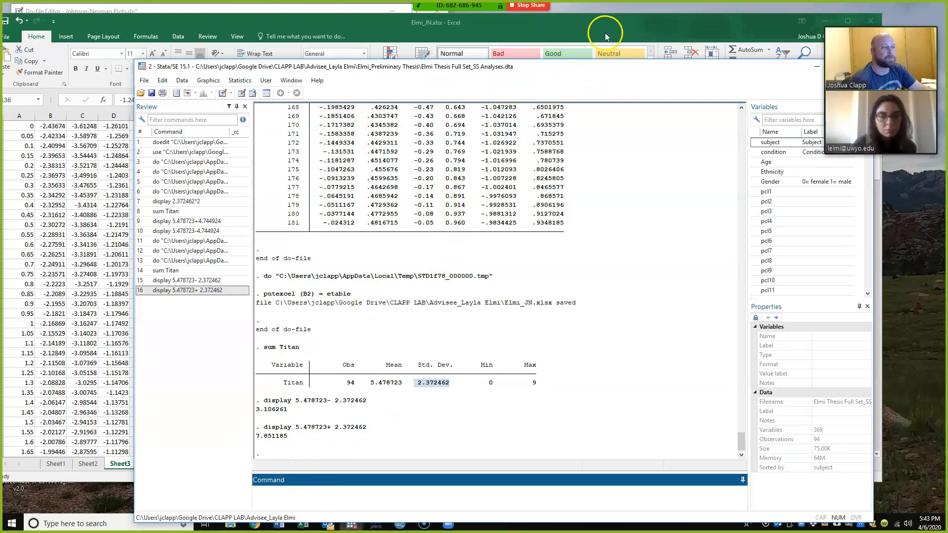
# Stop sharing the screen in Zoom to view the other participant's Thesis Simple Slopes chart, and end the participant's screen sharing.
pyautogui.click(527, 6)
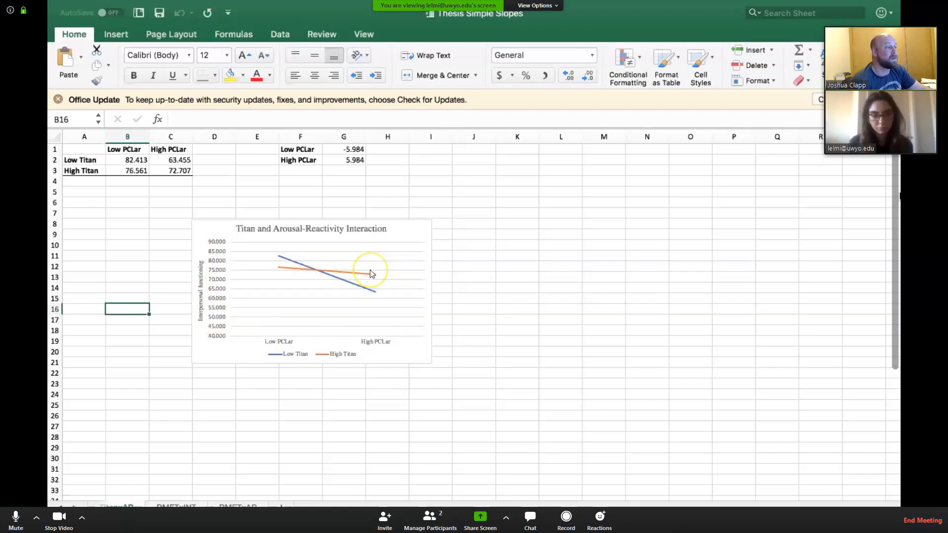
pyautogui.click(535, 5)
pyautogui.click(543, 101)
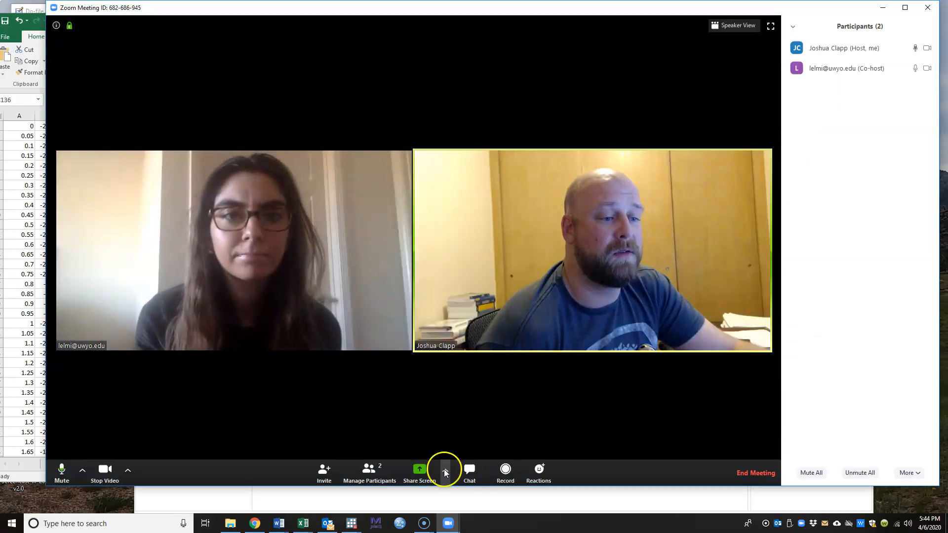
# Share Screen 2 in the Zoom meeting.
pyautogui.click(428, 475)
pyautogui.click(413, 206)
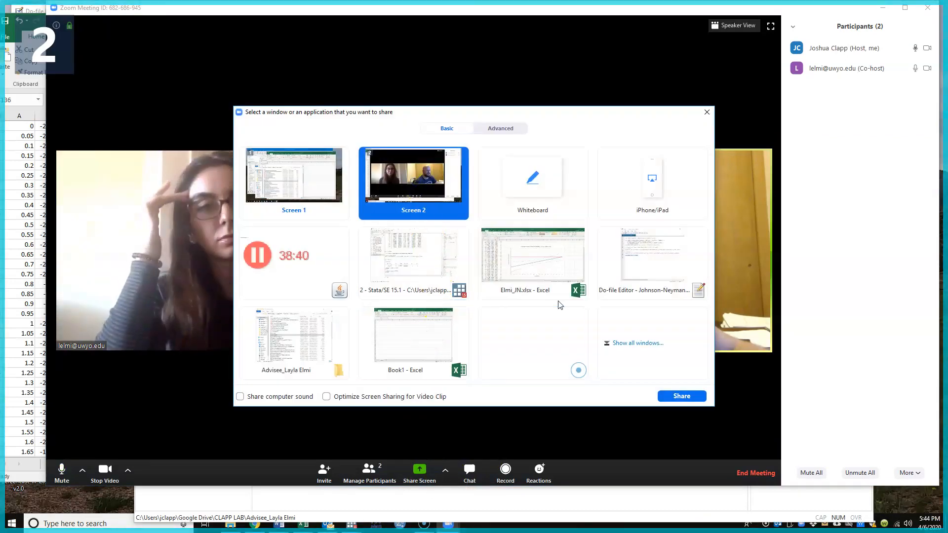
pyautogui.click(700, 398)
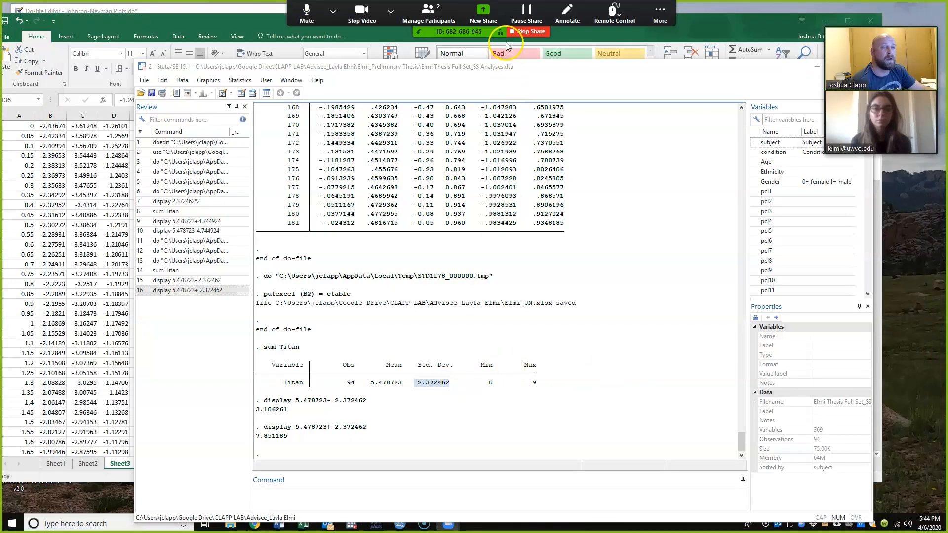
# Switch to the Elmi_JN.xlsx workbook and examine the simple slope and both confidence limits for an empathy value of 3.
pyautogui.click(229, 24)
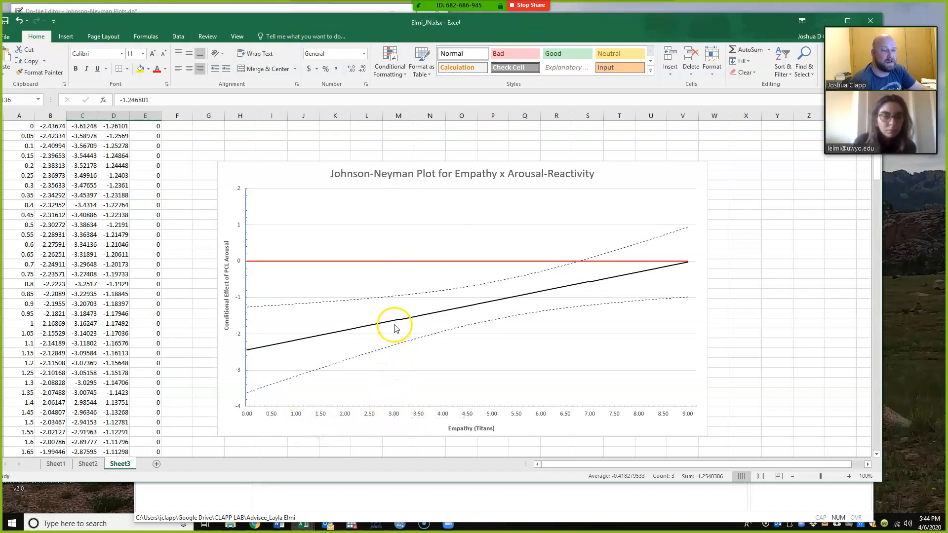
pyautogui.moveTo(393, 323)
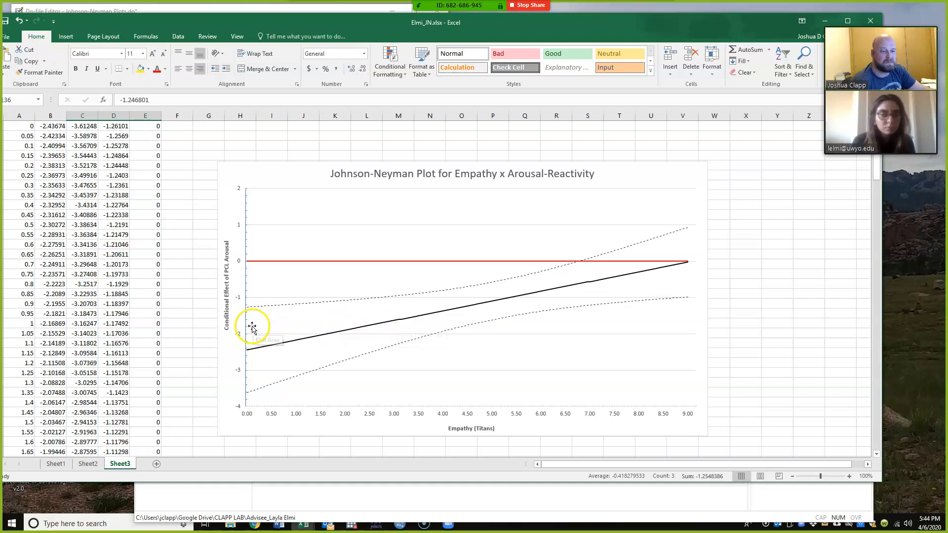
pyautogui.click(44, 383)
pyautogui.scroll(-13, 44, 384)
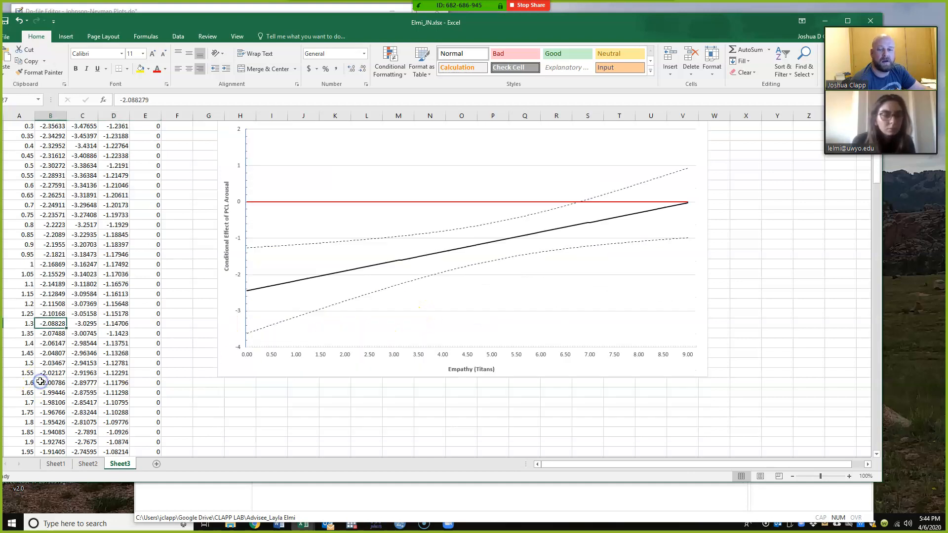
pyautogui.click(50, 333)
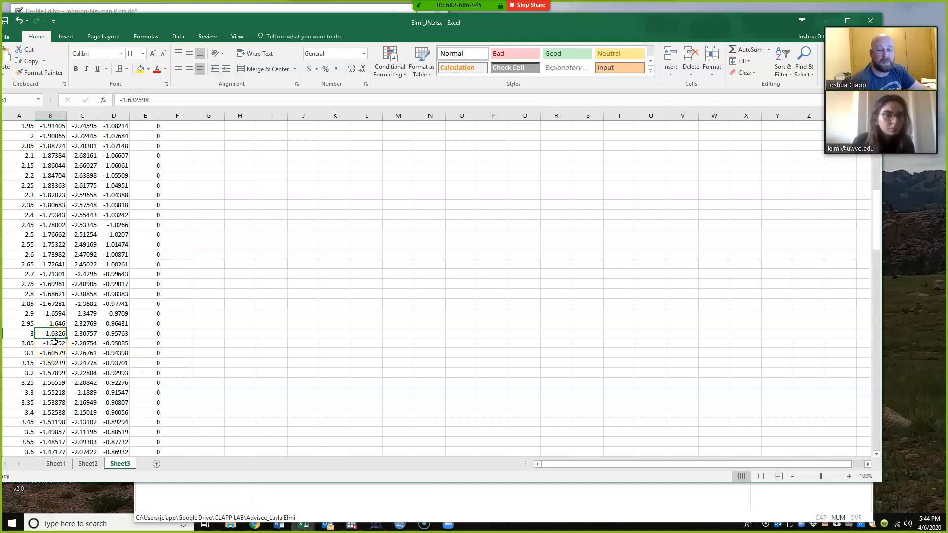
pyautogui.click(84, 333)
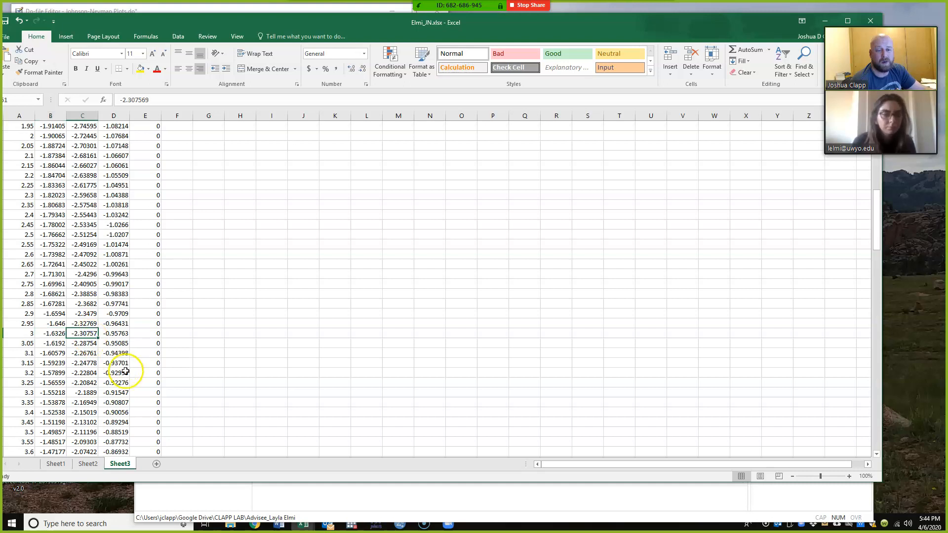
pyautogui.click(119, 335)
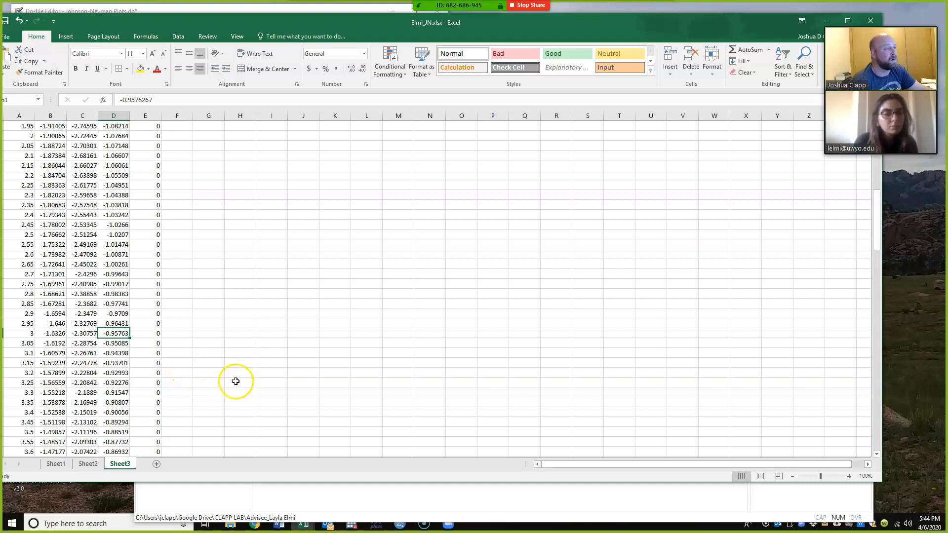
# Examine the plot's slope line near an empathy value of 8 and select the matching data row for that value.
pyautogui.scroll(9, 287, 369)
pyautogui.scroll(4, 286, 369)
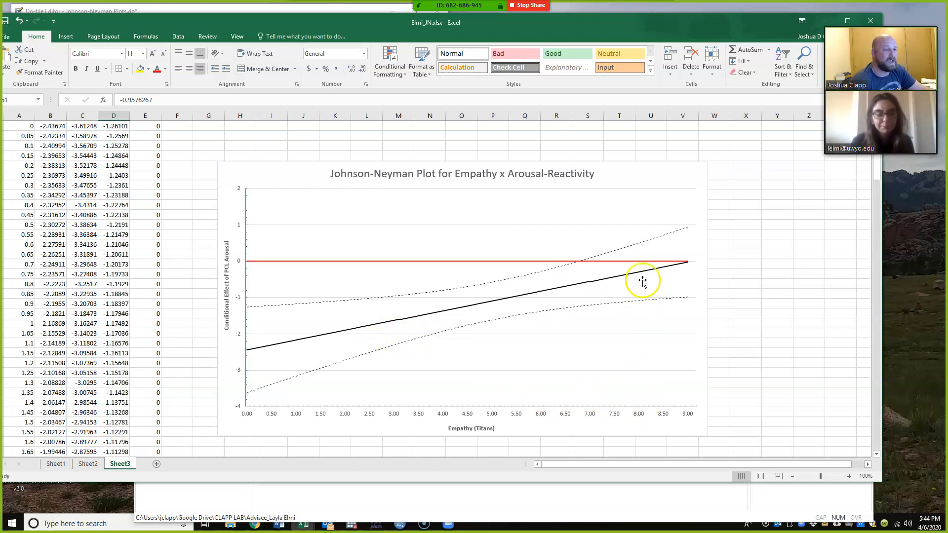
pyautogui.moveTo(644, 275)
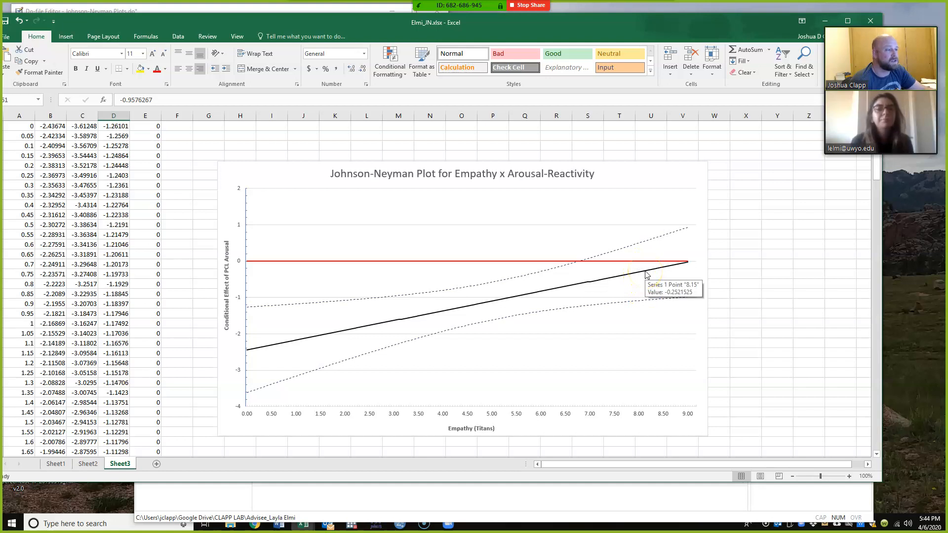
pyautogui.click(81, 392)
pyautogui.scroll(-18, 82, 402)
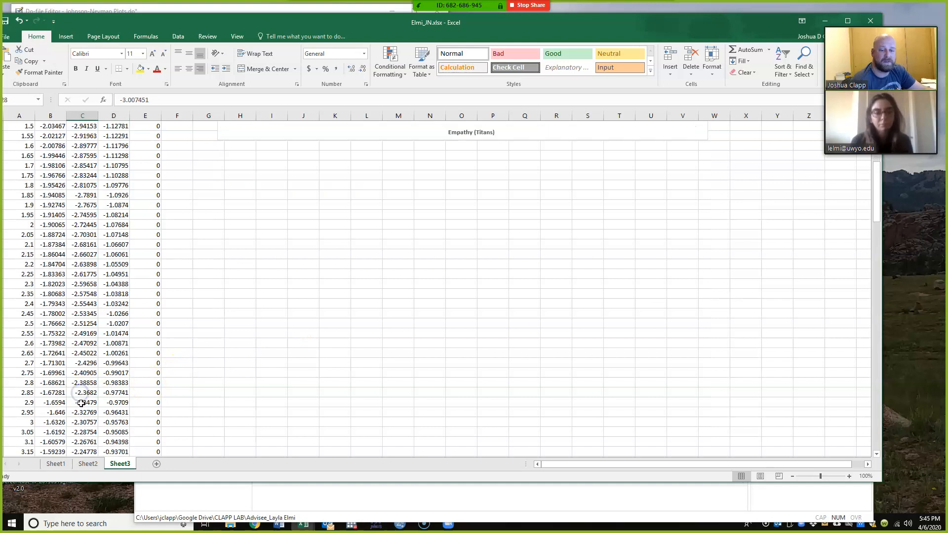
pyautogui.scroll(-20, 82, 404)
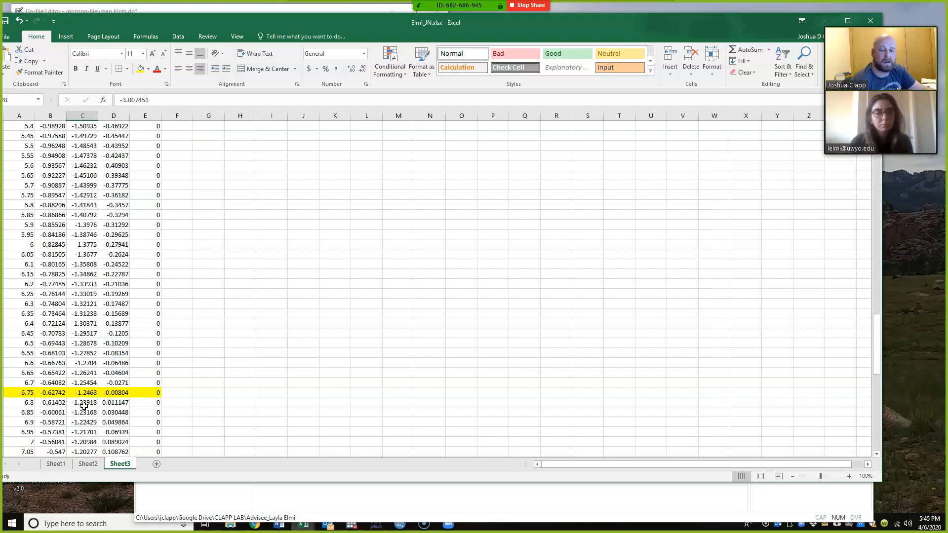
pyautogui.scroll(-9, 84, 405)
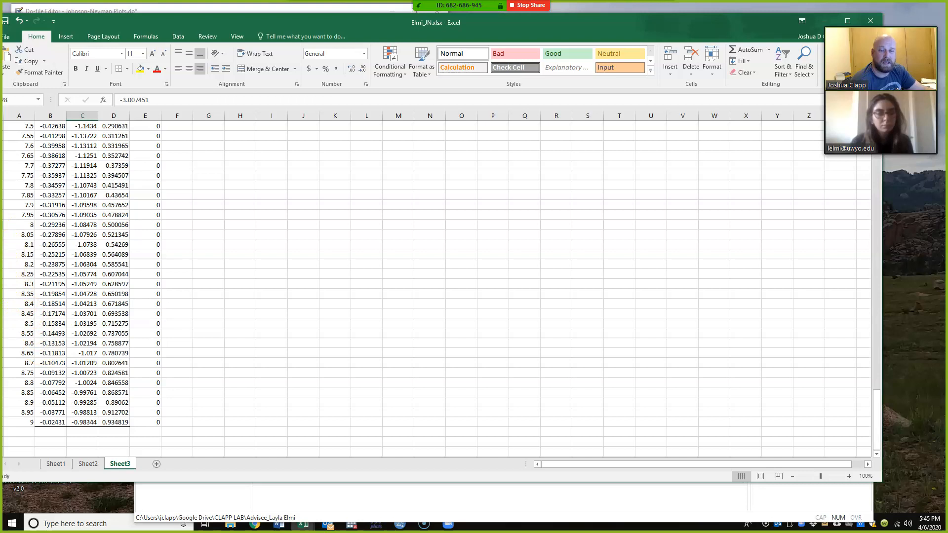
pyautogui.click(5, 225)
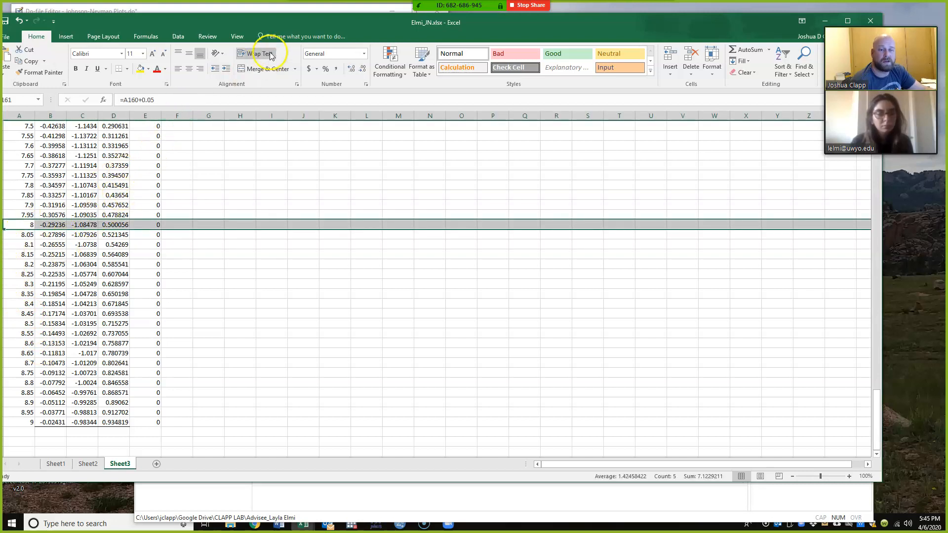
# Shift the Excel window to expose the row numbers and return to the Johnson-Neyman plot to examine its slope near empathy 8.
pyautogui.moveTo(278, 29); pyautogui.dragTo(291, 30)
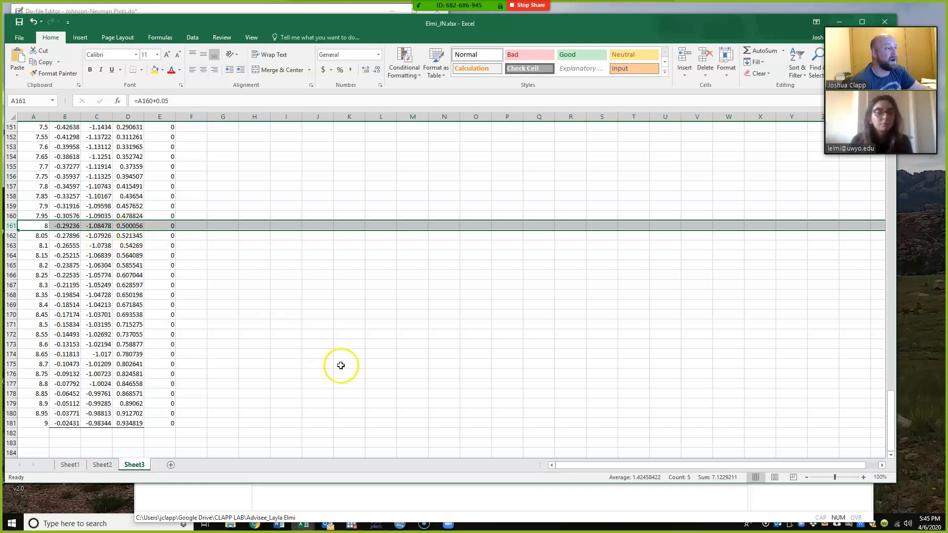
pyautogui.click(370, 374)
pyautogui.scroll(17, 370, 374)
pyautogui.scroll(20, 371, 374)
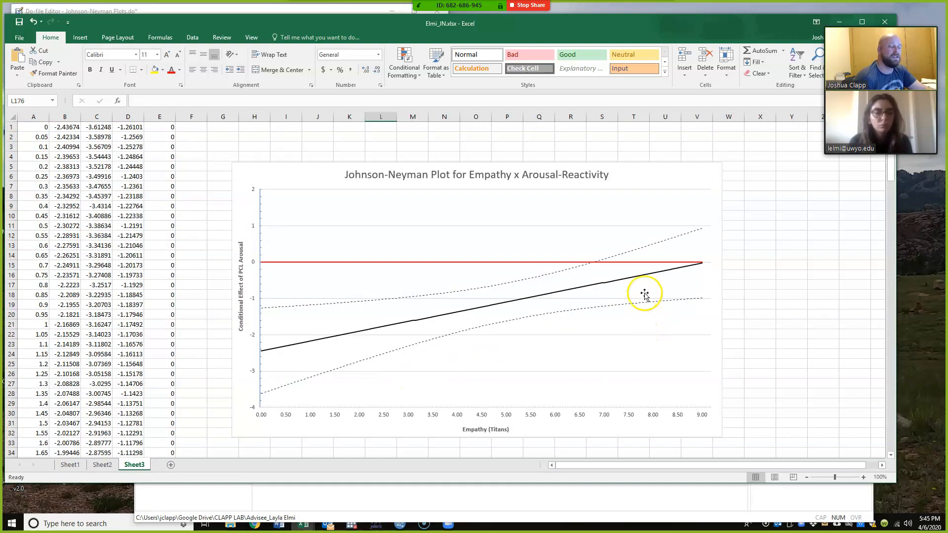
pyautogui.moveTo(653, 276)
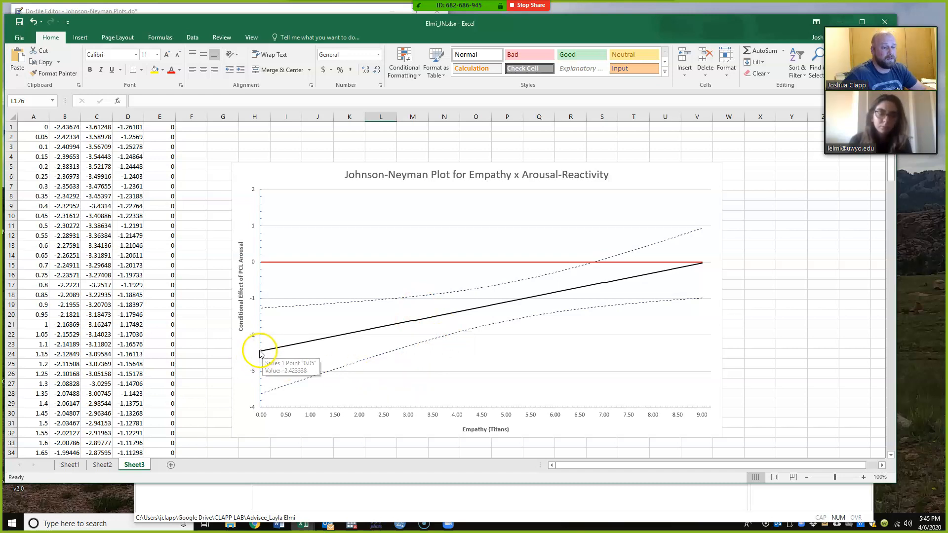
# Change the Johnson-Neyman plot's vertical axis title to "Simple Slope of X on Y".
pyautogui.doubleClick(239, 333)
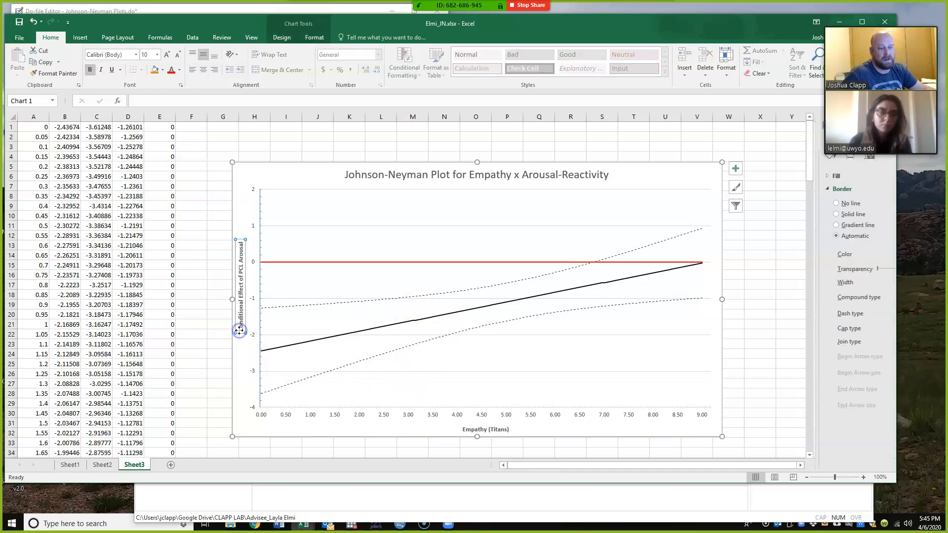
pyautogui.moveTo(240, 330); pyautogui.dragTo(229, 227)
pyautogui.write('Simple')
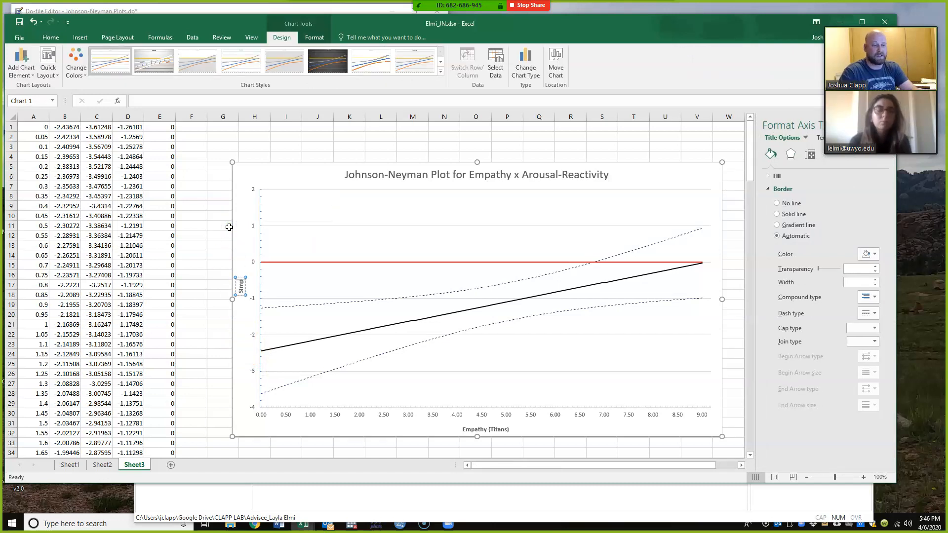
pyautogui.press('BackSpace')
pyautogui.press('BackSpace')
pyautogui.press('BackSpace')
pyautogui.press('BackSpace')
pyautogui.press('BackSpace')
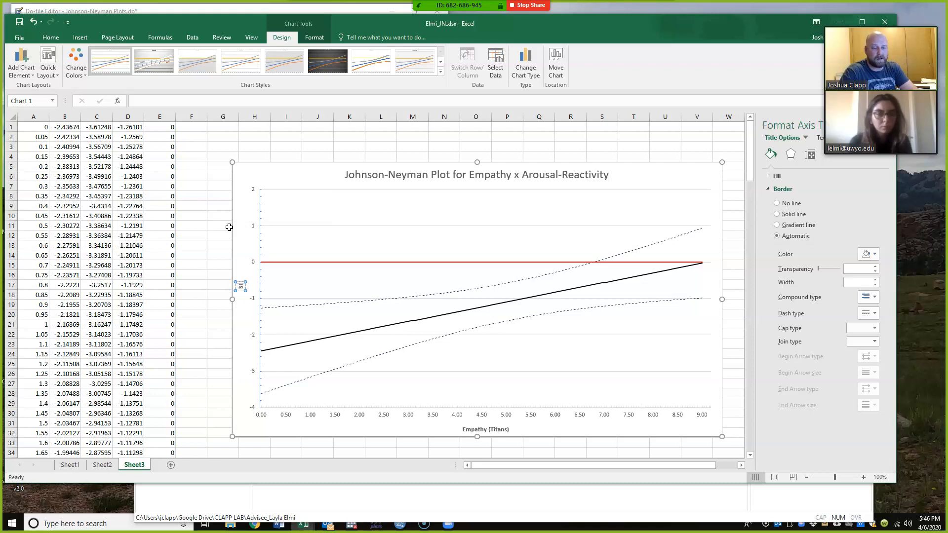
pyautogui.write('impl')
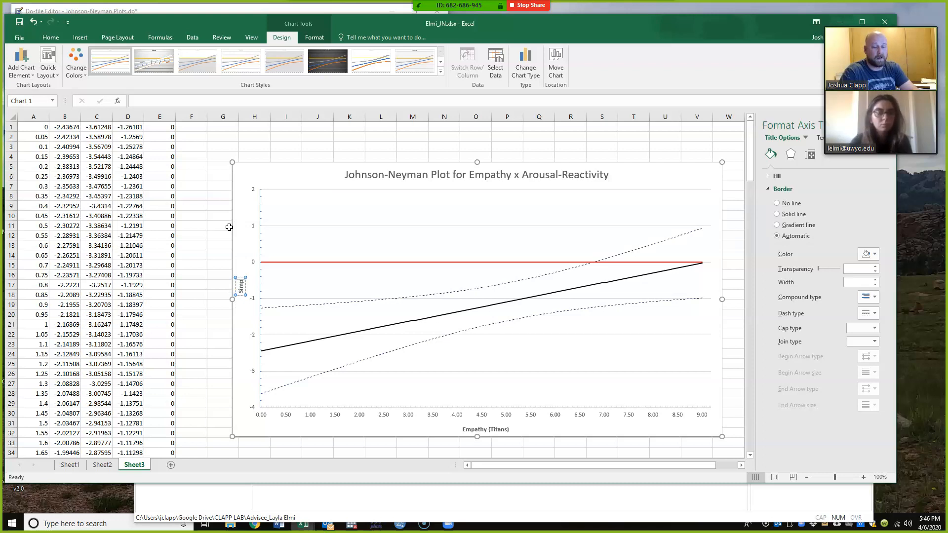
pyautogui.write('e Slop')
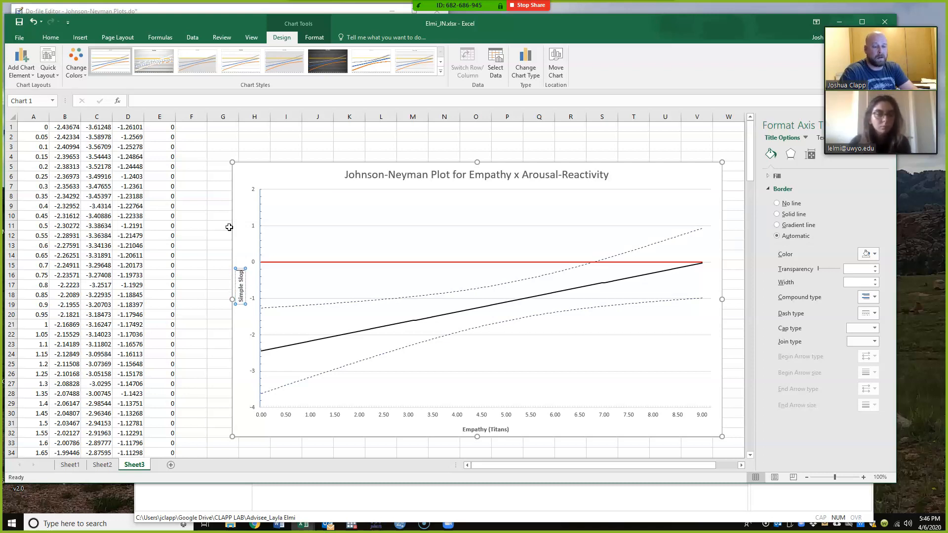
pyautogui.write('e of X on Y')
pyautogui.click(247, 190)
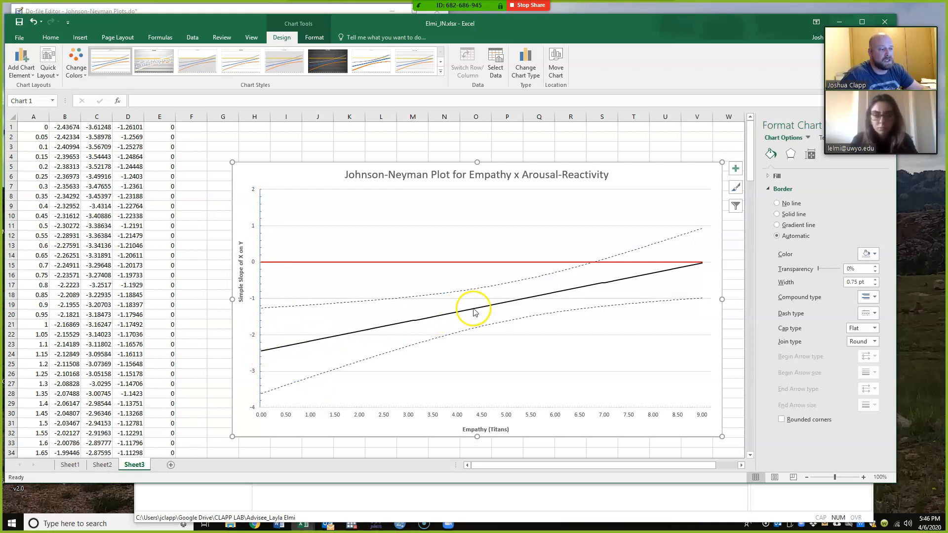
# Close the chart formatting pane and reposition the Excel window so the data columns and the whole chart are in view.
pyautogui.moveTo(595, 285)
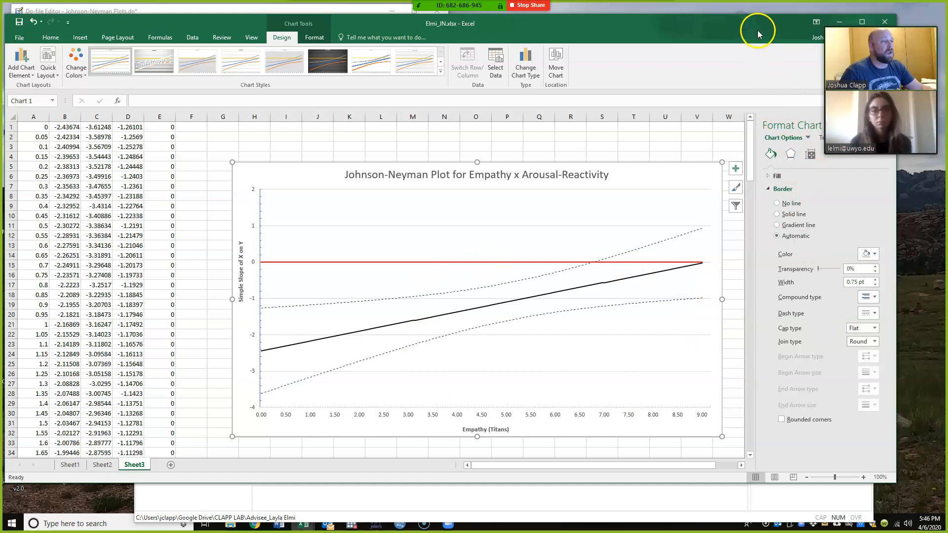
pyautogui.moveTo(759, 34); pyautogui.dragTo(635, 44)
pyautogui.click(763, 132)
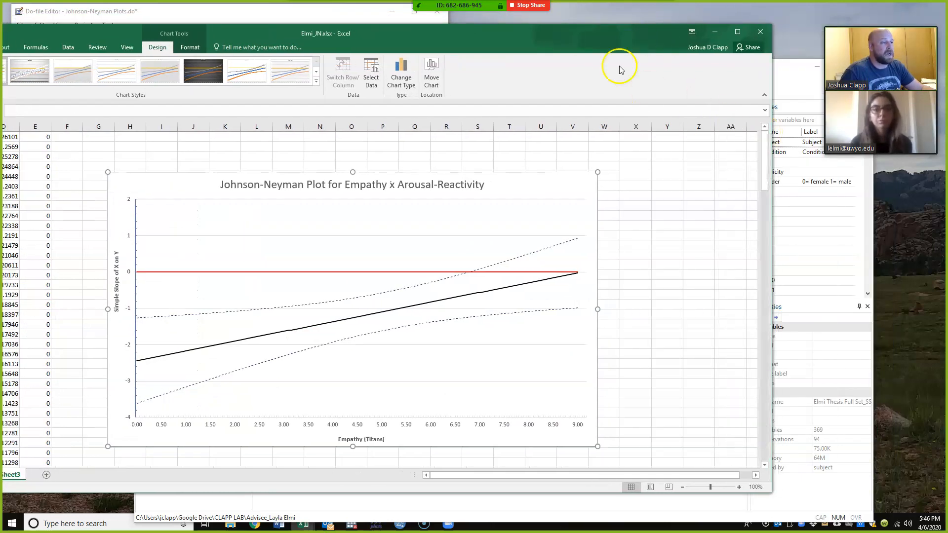
pyautogui.moveTo(555, 33); pyautogui.dragTo(670, 28)
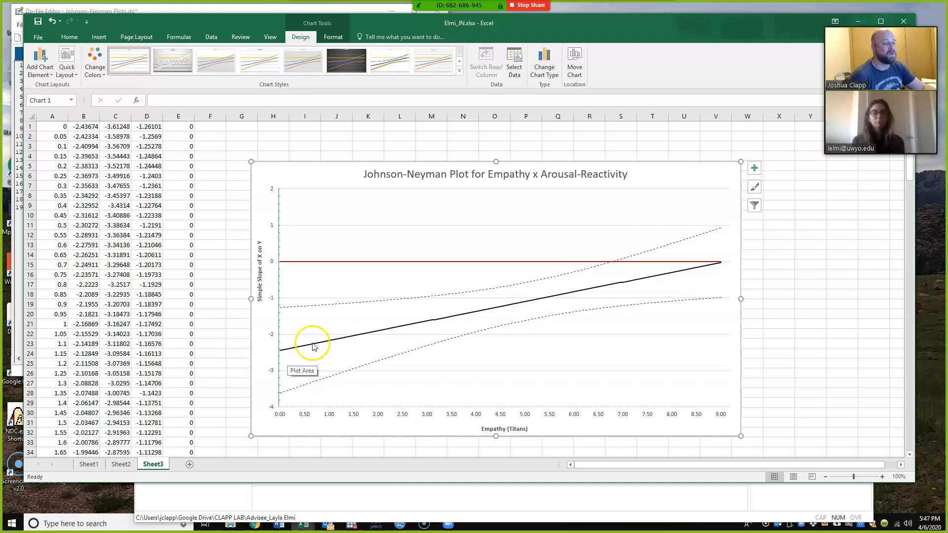
# Move the "Simple Slope of X on Y" title slightly lower along the vertical axis.
pyautogui.moveTo(605, 288)
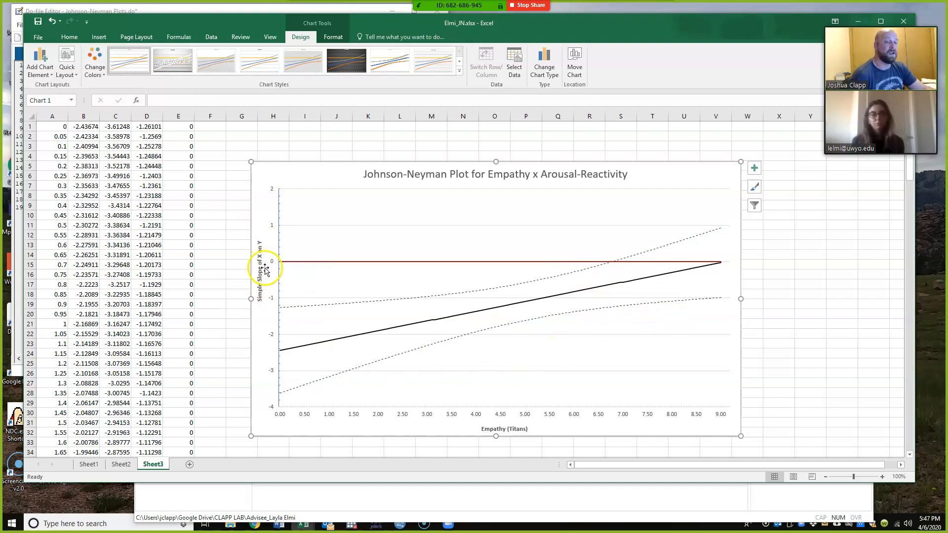
pyautogui.moveTo(261, 271); pyautogui.dragTo(265, 287)
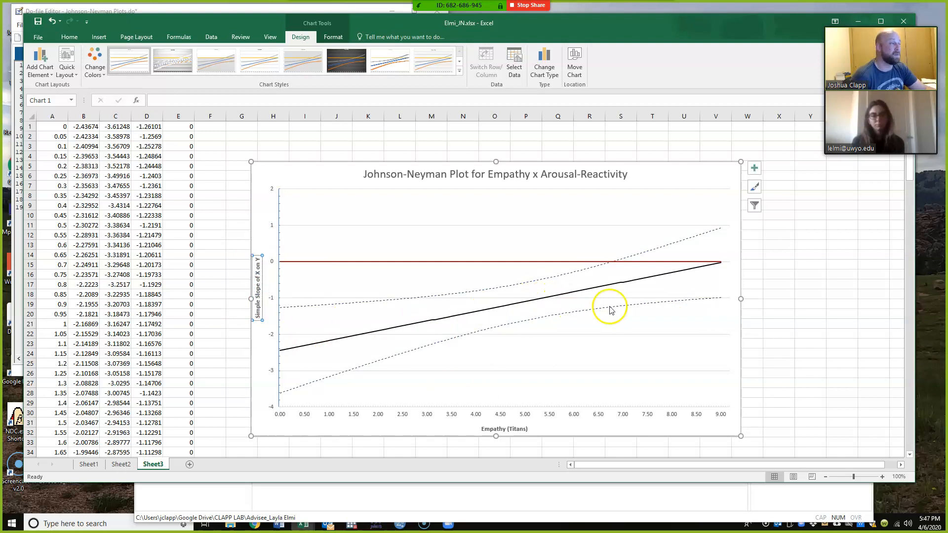
pyautogui.moveTo(262, 271); pyautogui.dragTo(265, 281)
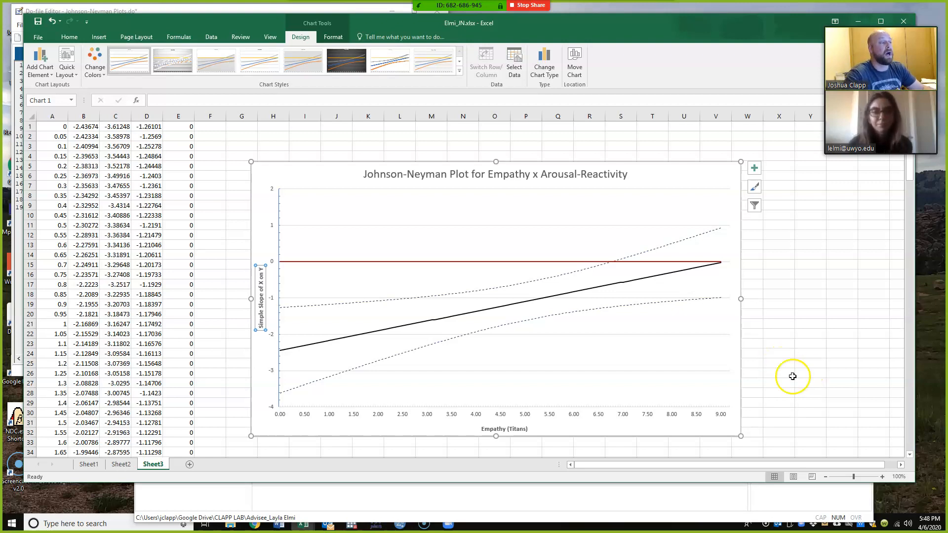
# Move the Johnson-Neyman chart up slightly on Sheet3 and deselect it by selecting cell A1.
pyautogui.click(667, 162)
pyautogui.moveTo(667, 162); pyautogui.dragTo(668, 143)
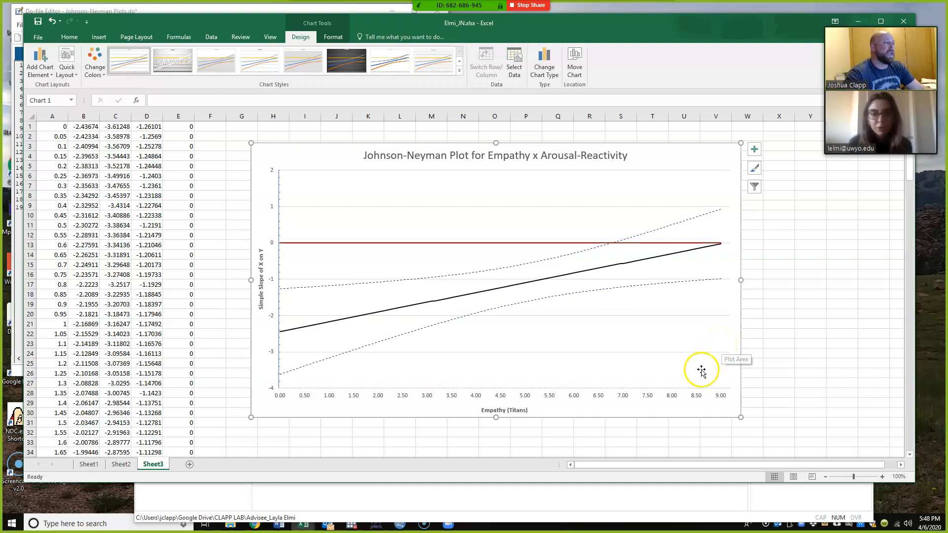
pyautogui.click(794, 319)
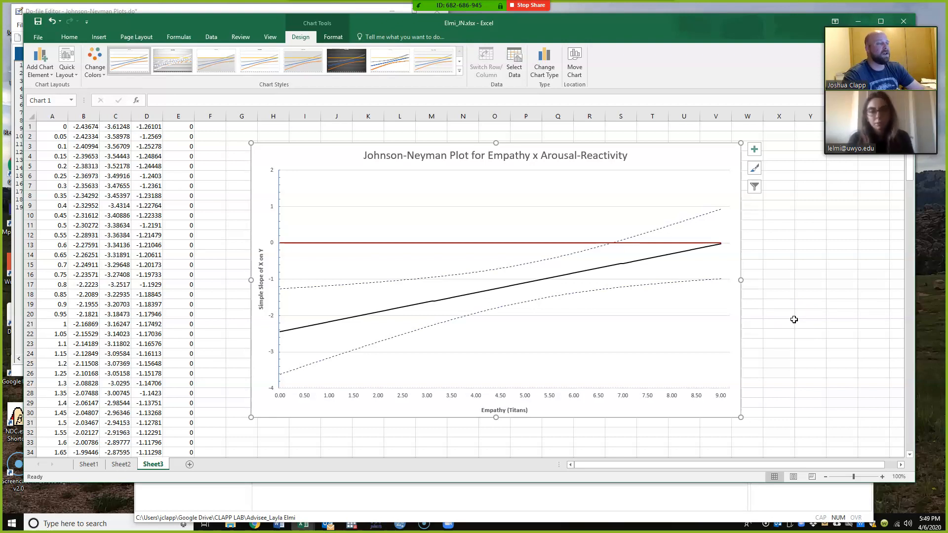
pyautogui.click(790, 360)
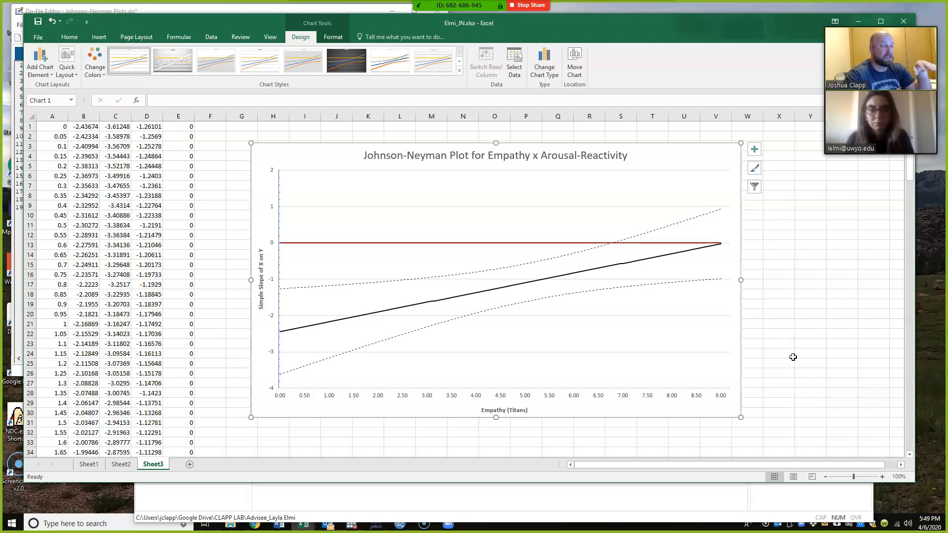
pyautogui.click(50, 127)
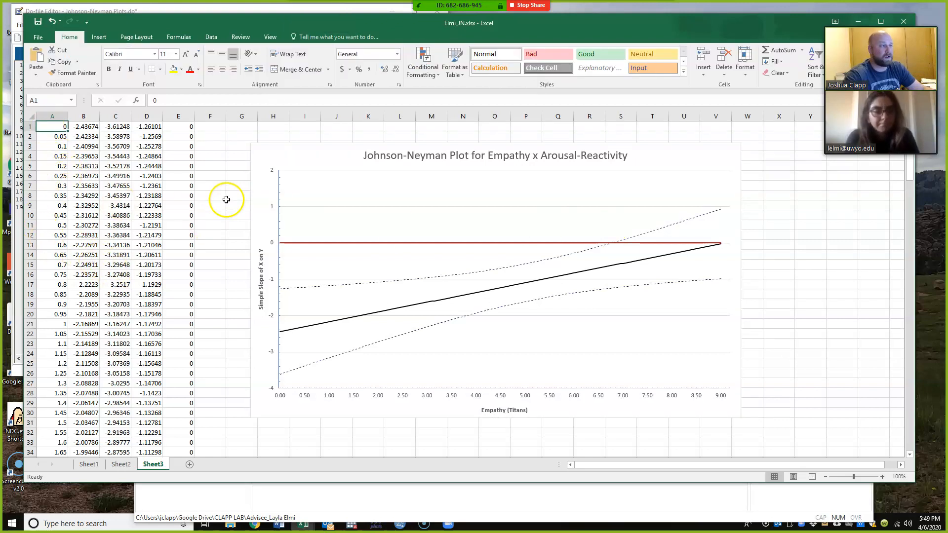